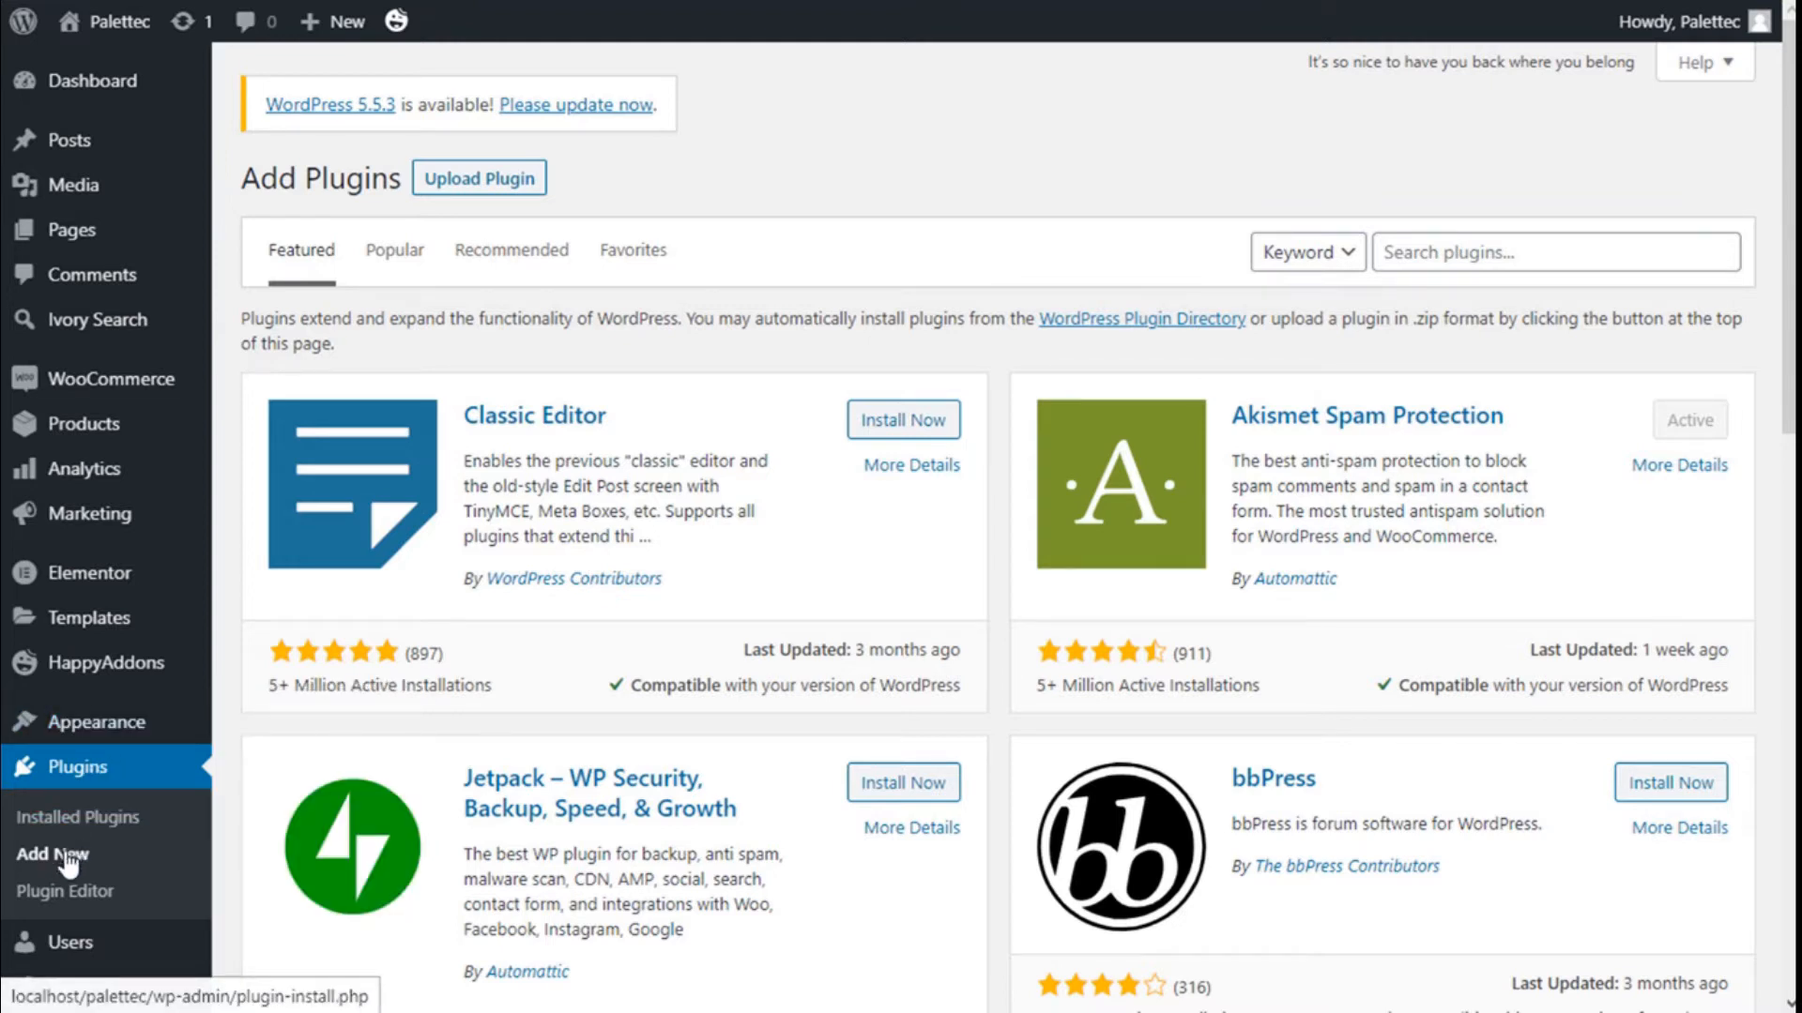
# - Search the plugin directory for "elementor addons" and install and activate Essential Addons for Elementor
pyautogui.click(1427, 258)
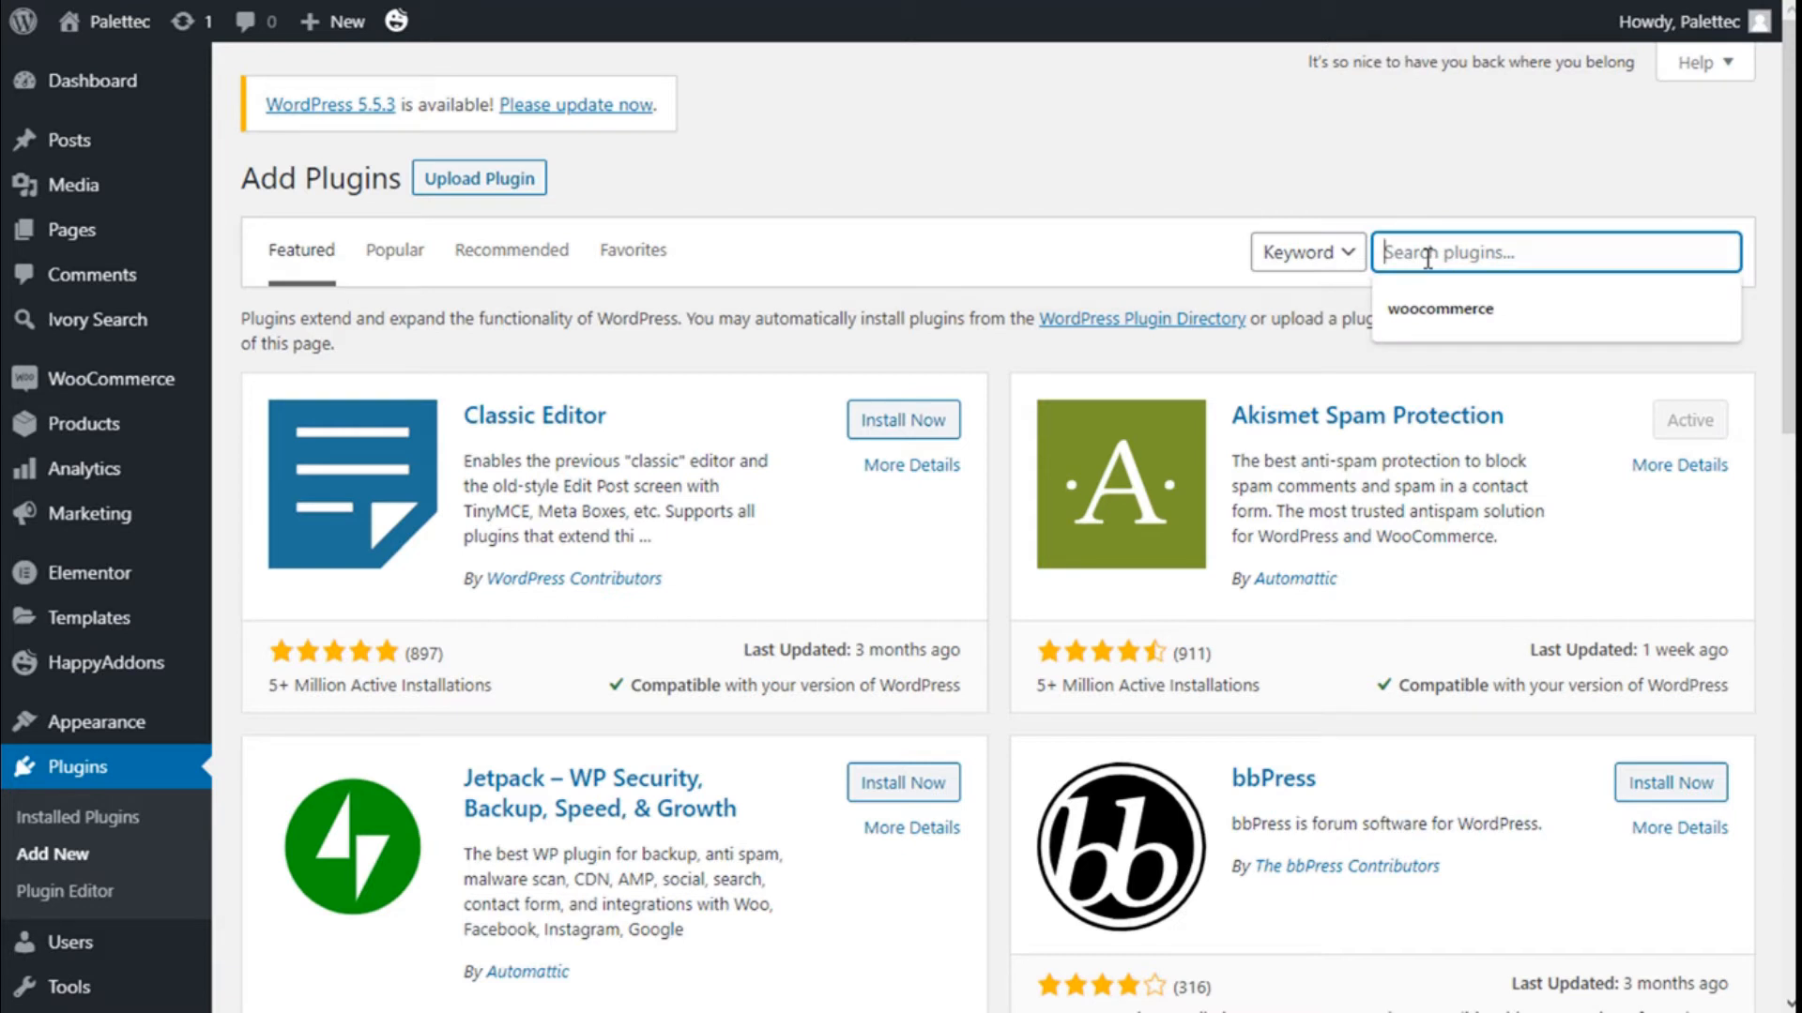
pyautogui.write('elementor addons')
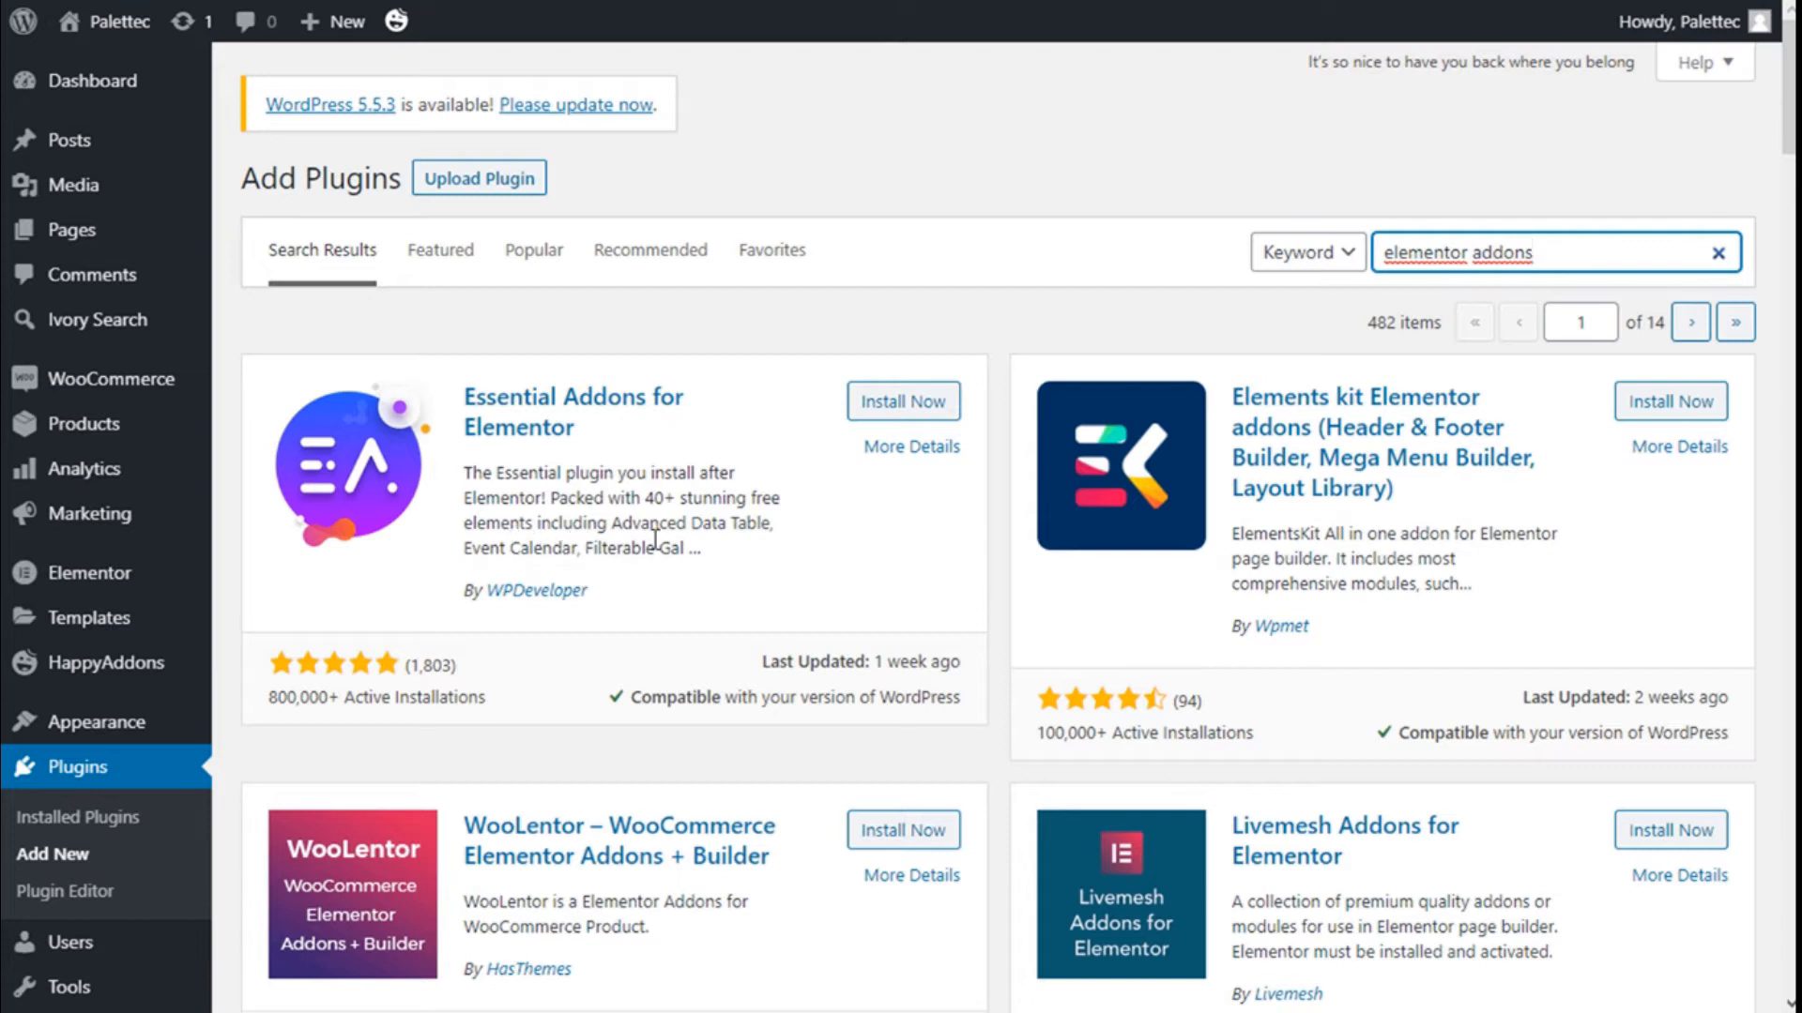
pyautogui.click(916, 410)
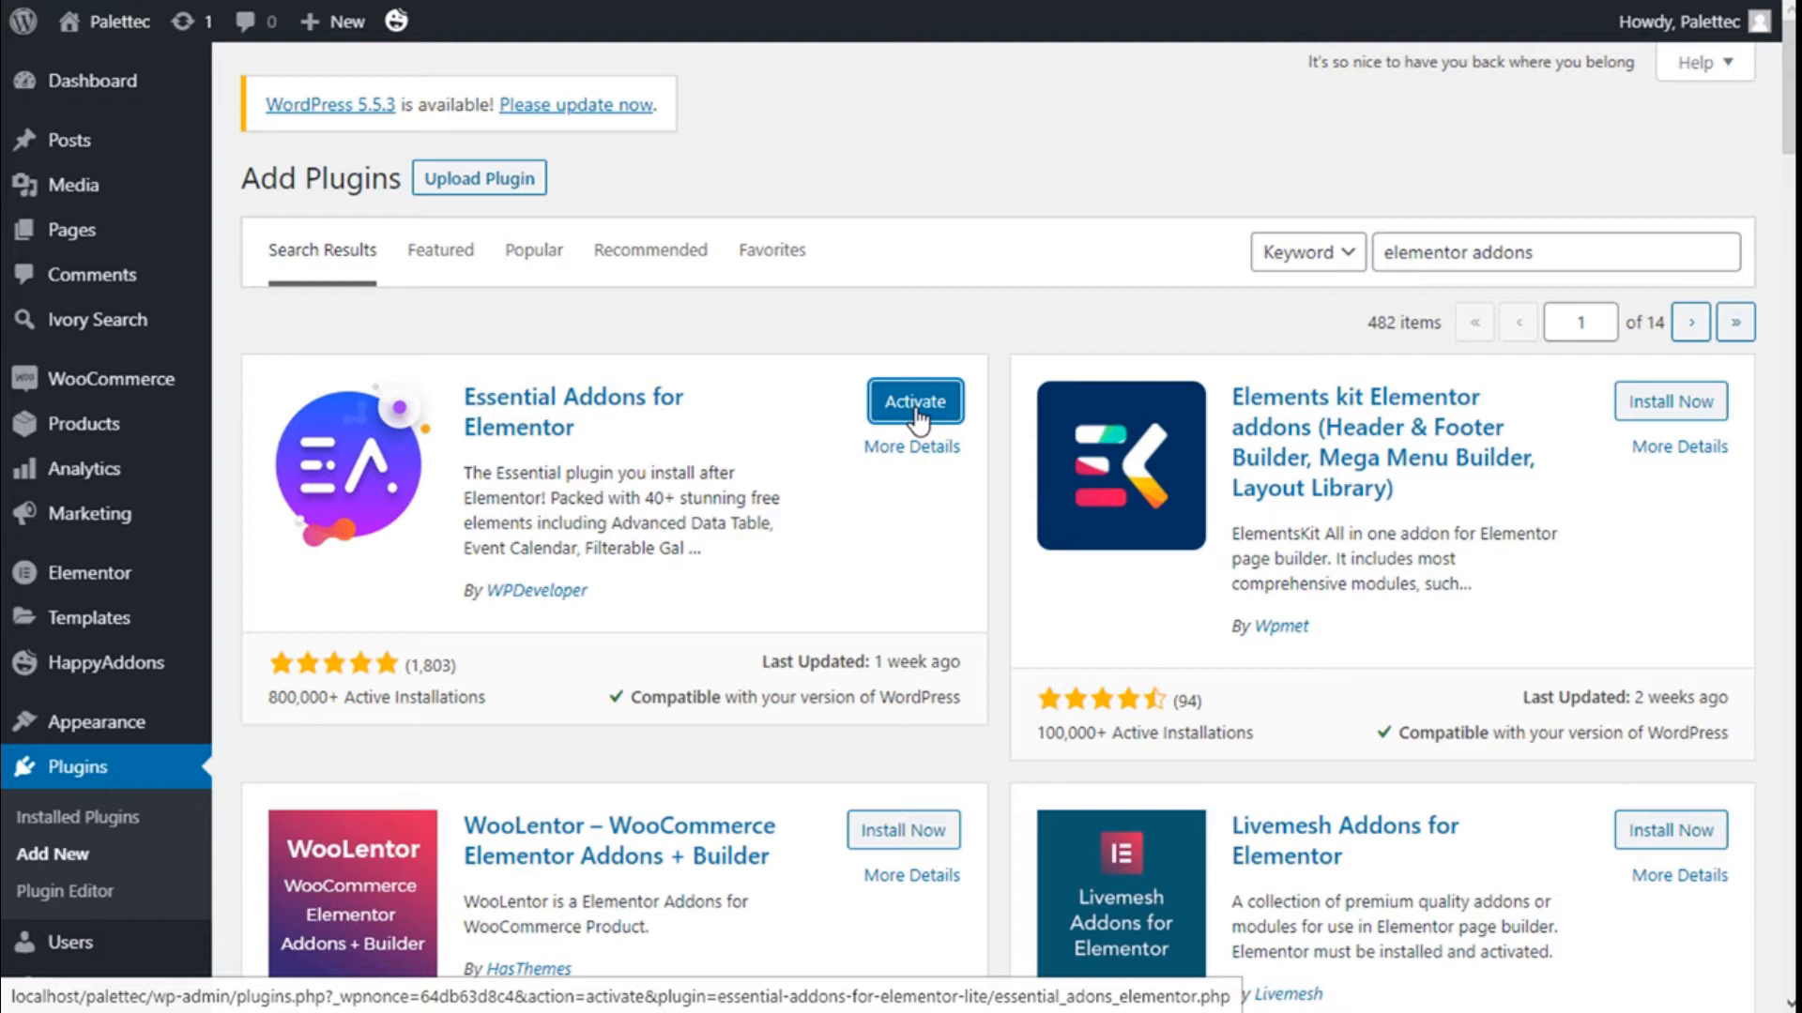
pyautogui.click(915, 403)
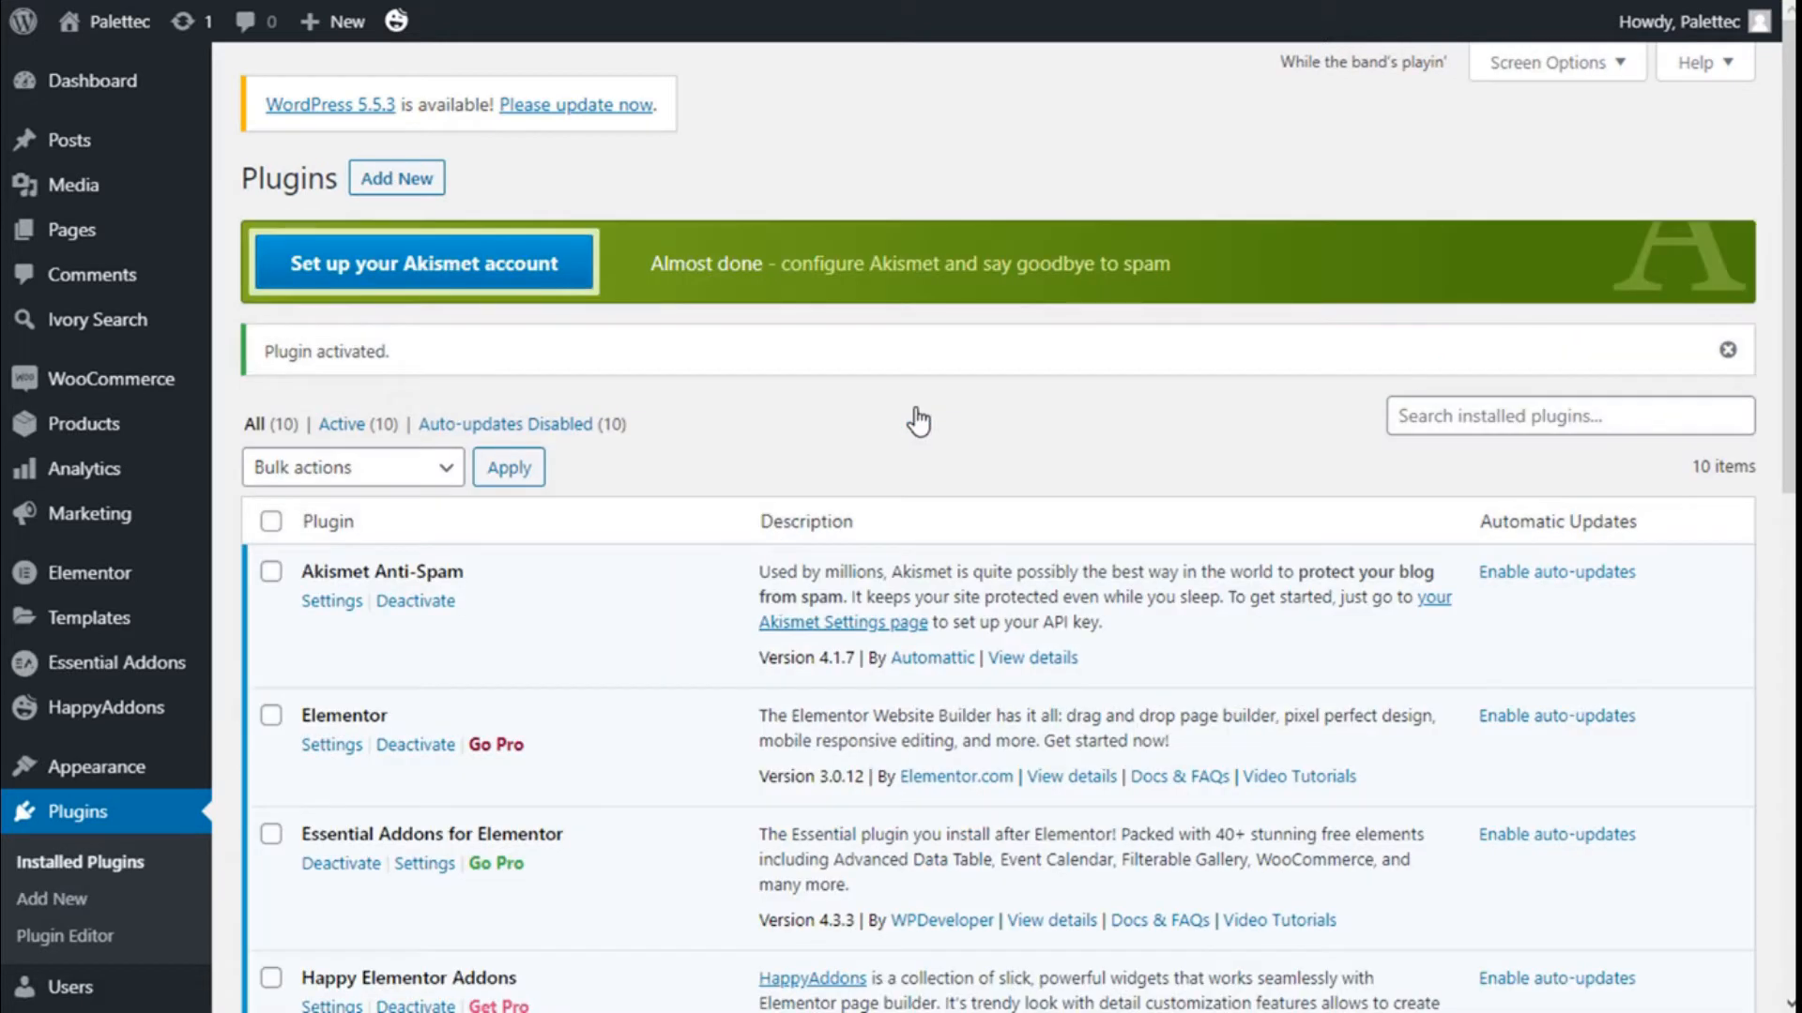
# - Visit the site's home page and open it for editing with Elementor
pyautogui.moveTo(120, 42)
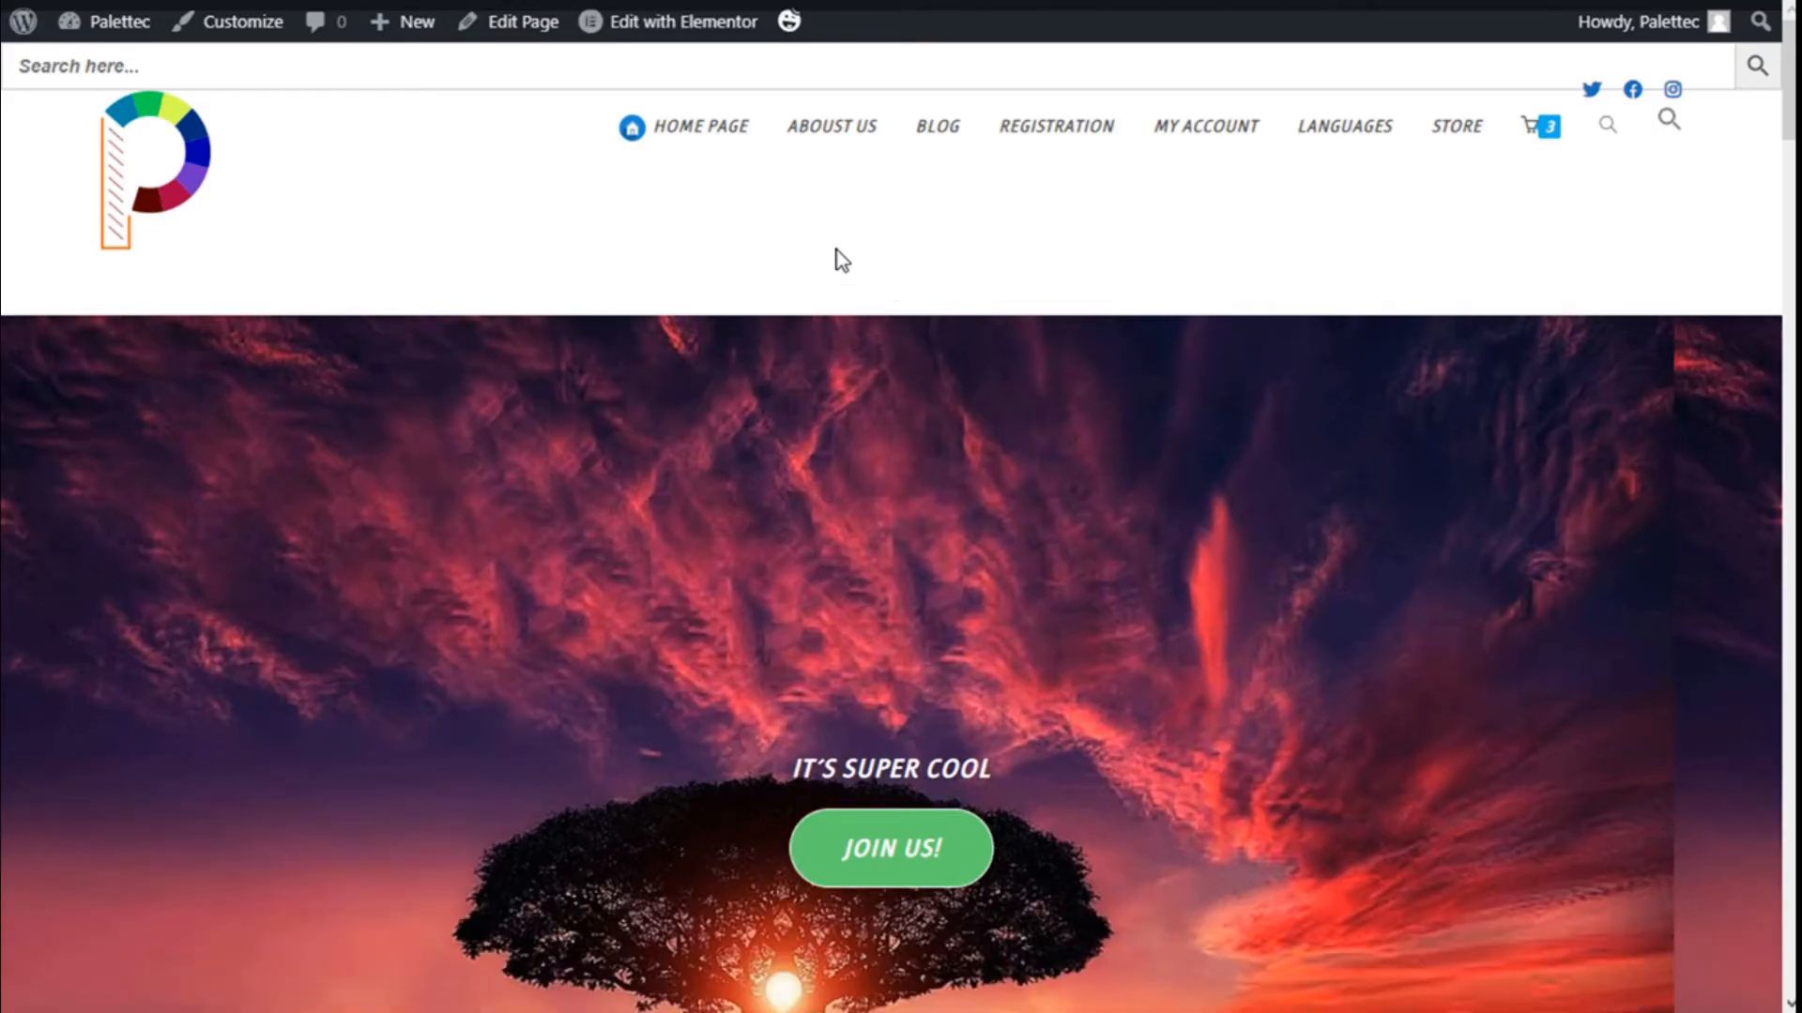
pyautogui.moveTo(694, 42)
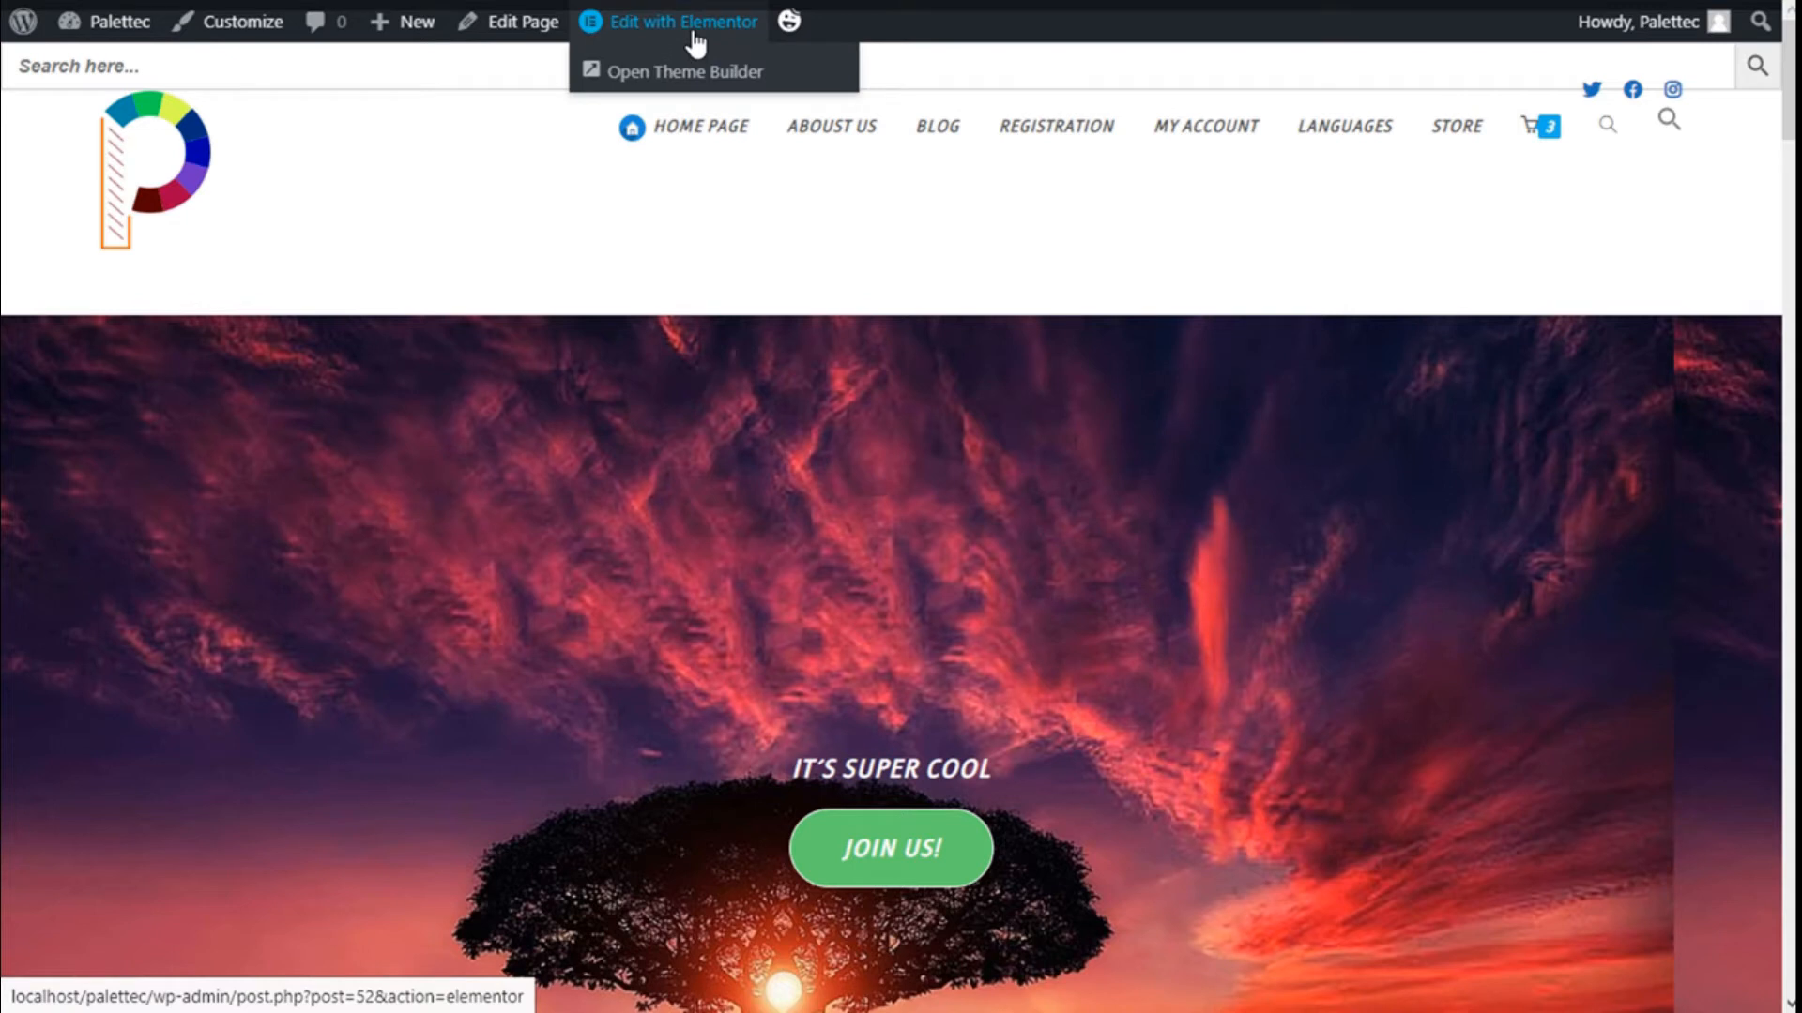
pyautogui.click(694, 39)
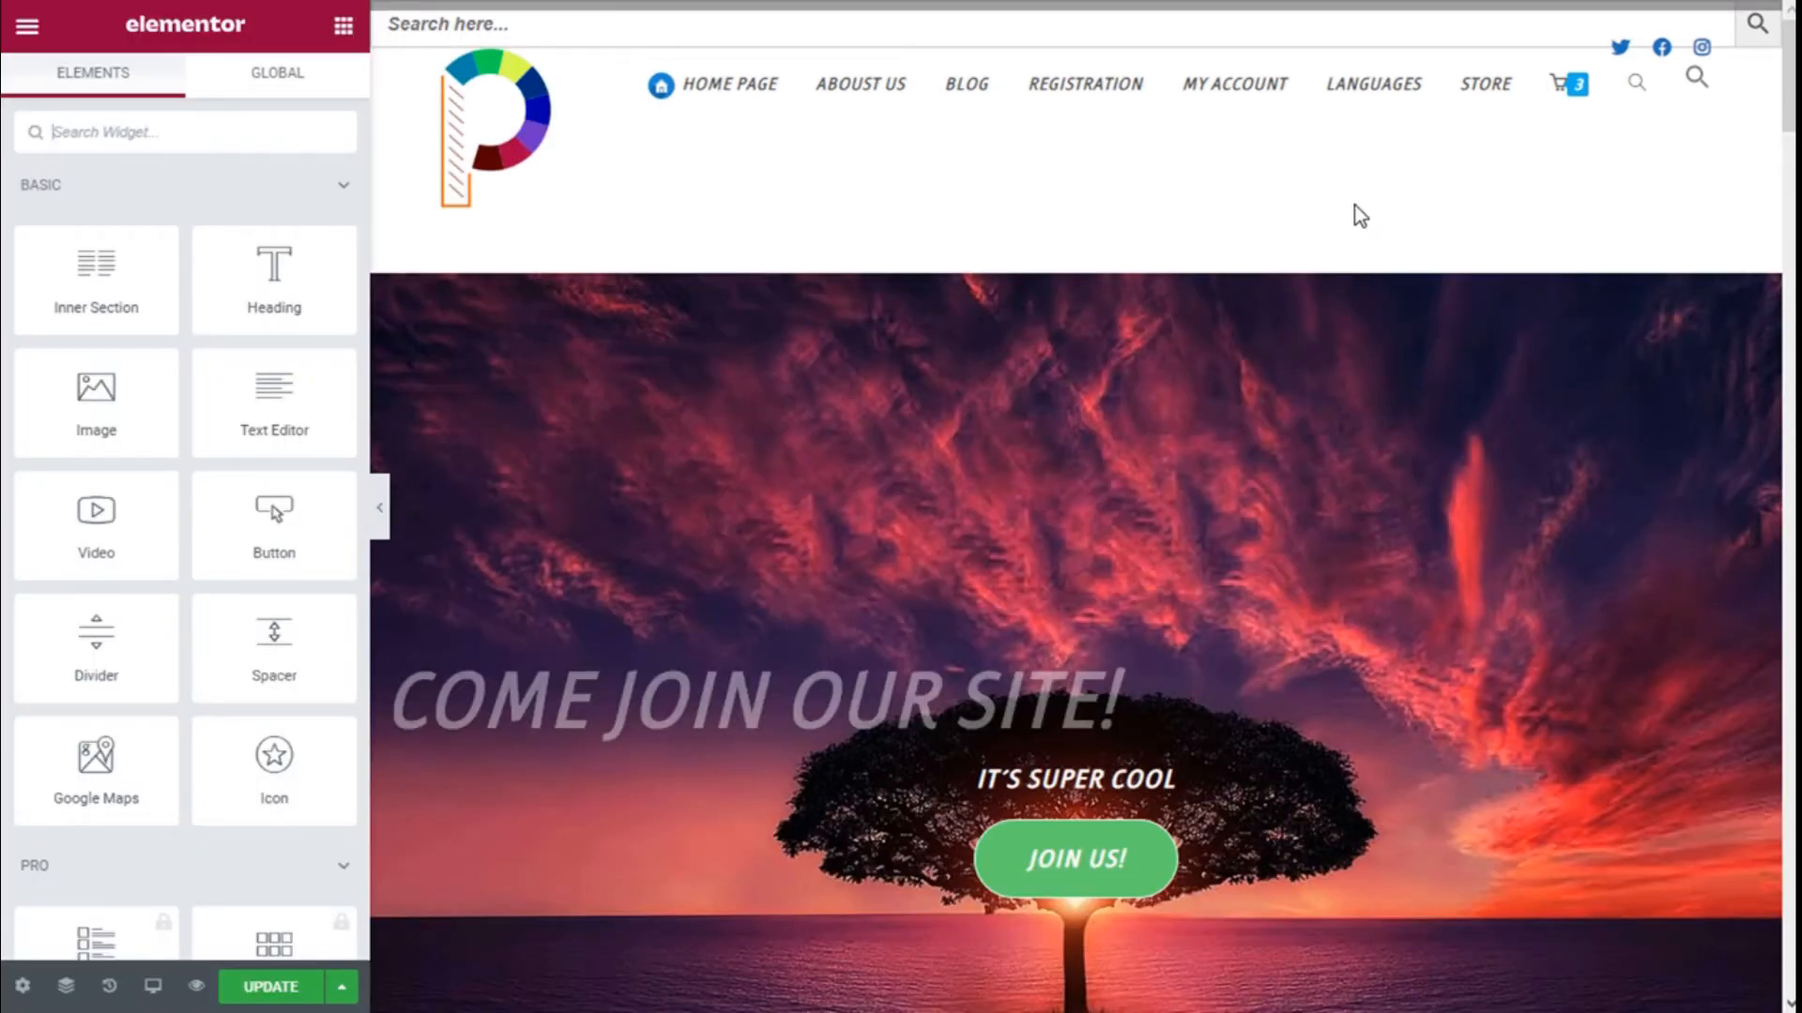
# - Find the Product Grid widget by searching "product grid" and place it in the empty area above the footer
pyautogui.scroll(-20, 1360, 216)
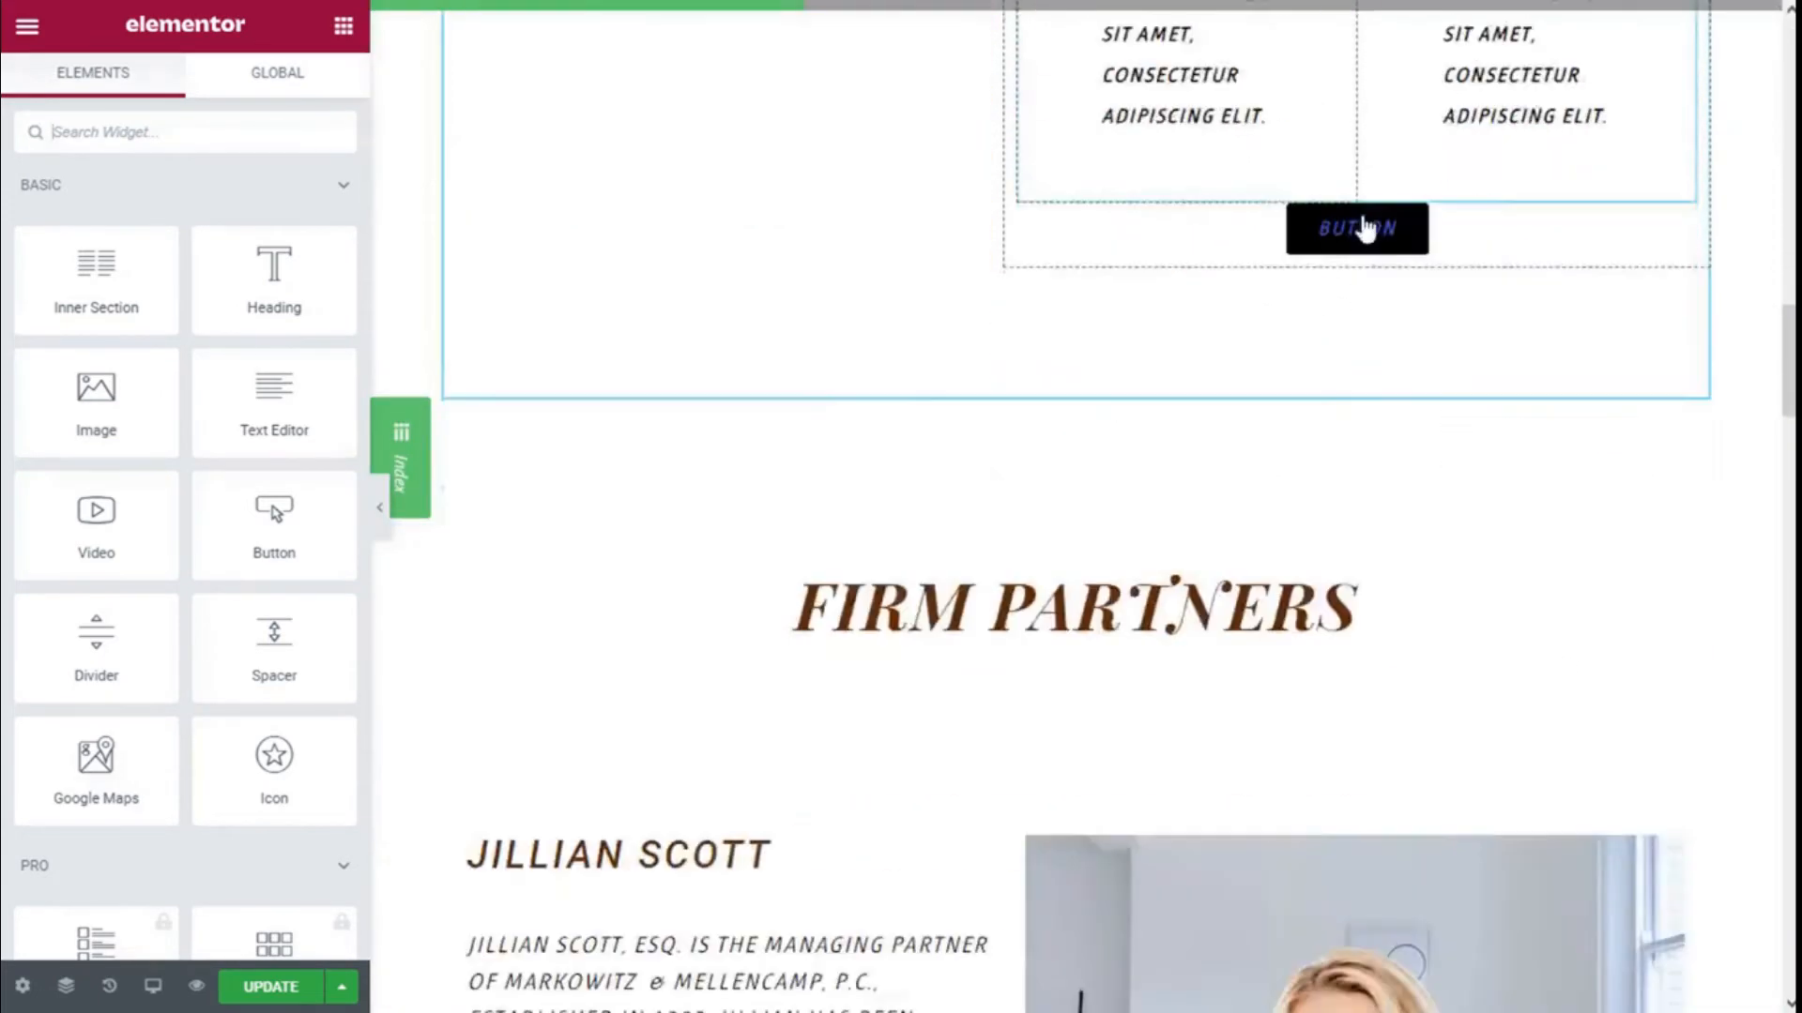
pyautogui.scroll(-15, 1367, 227)
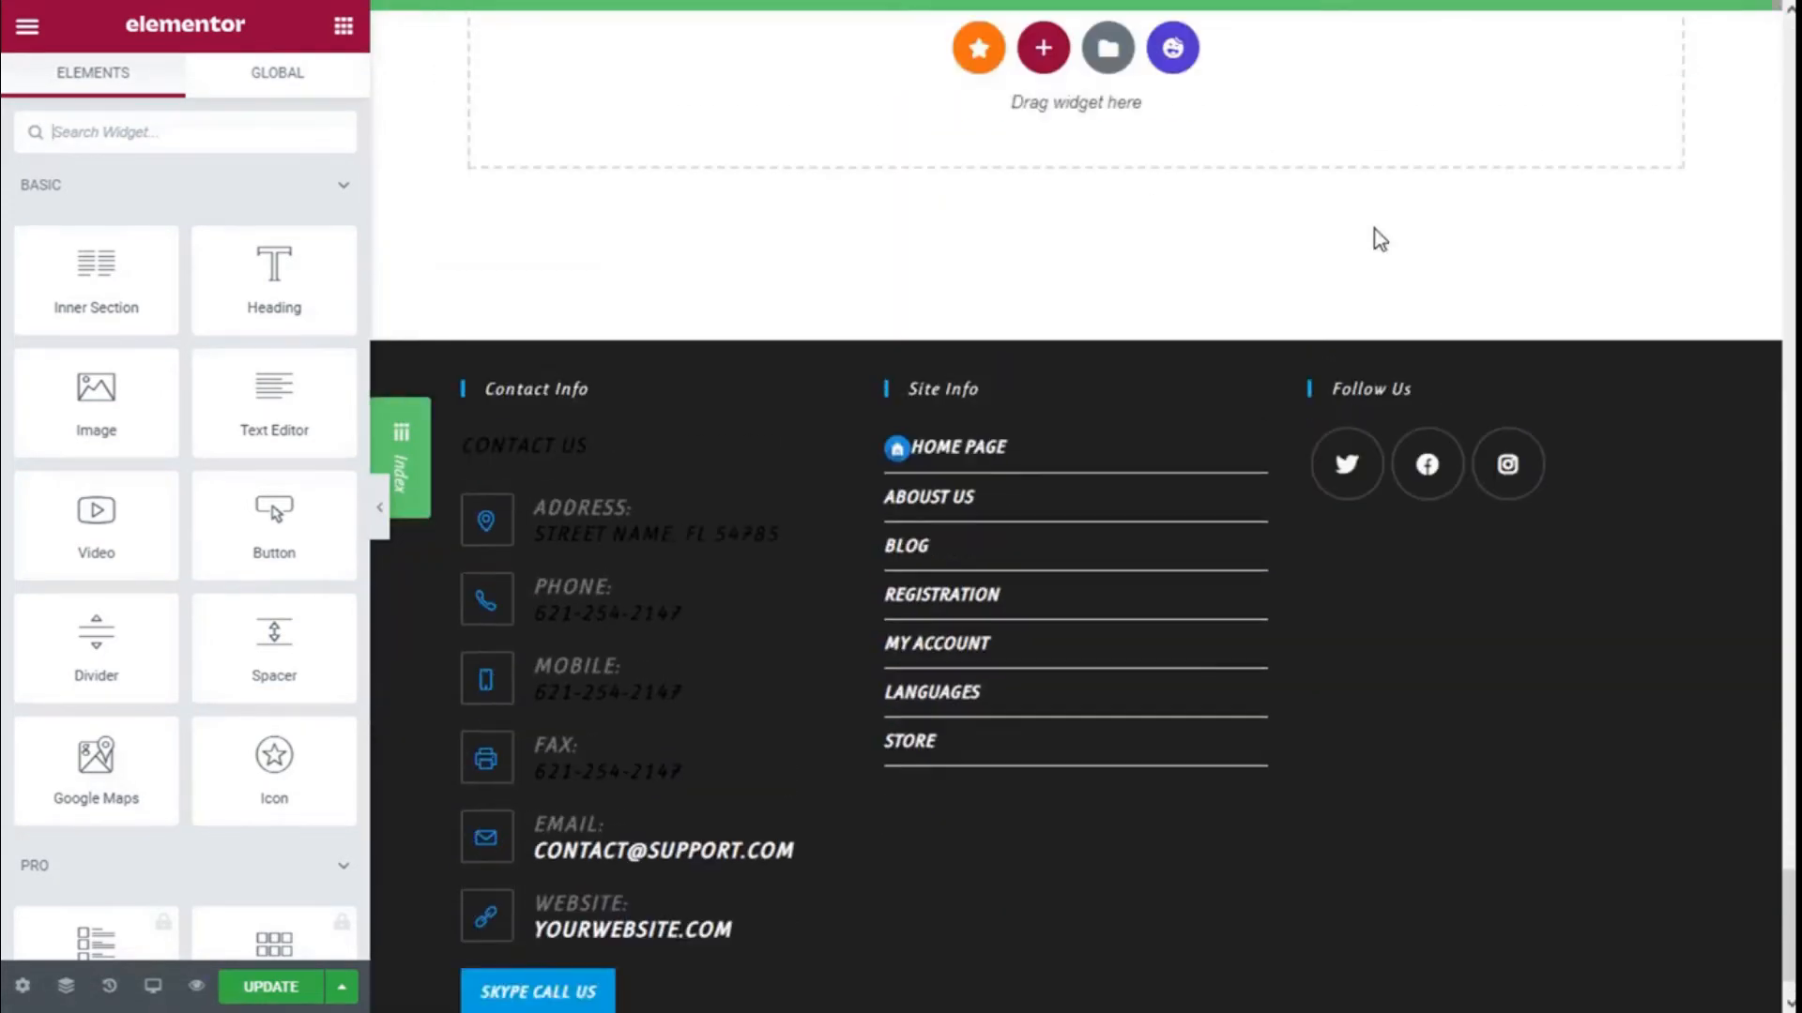
pyautogui.scroll(2, 1300, 441)
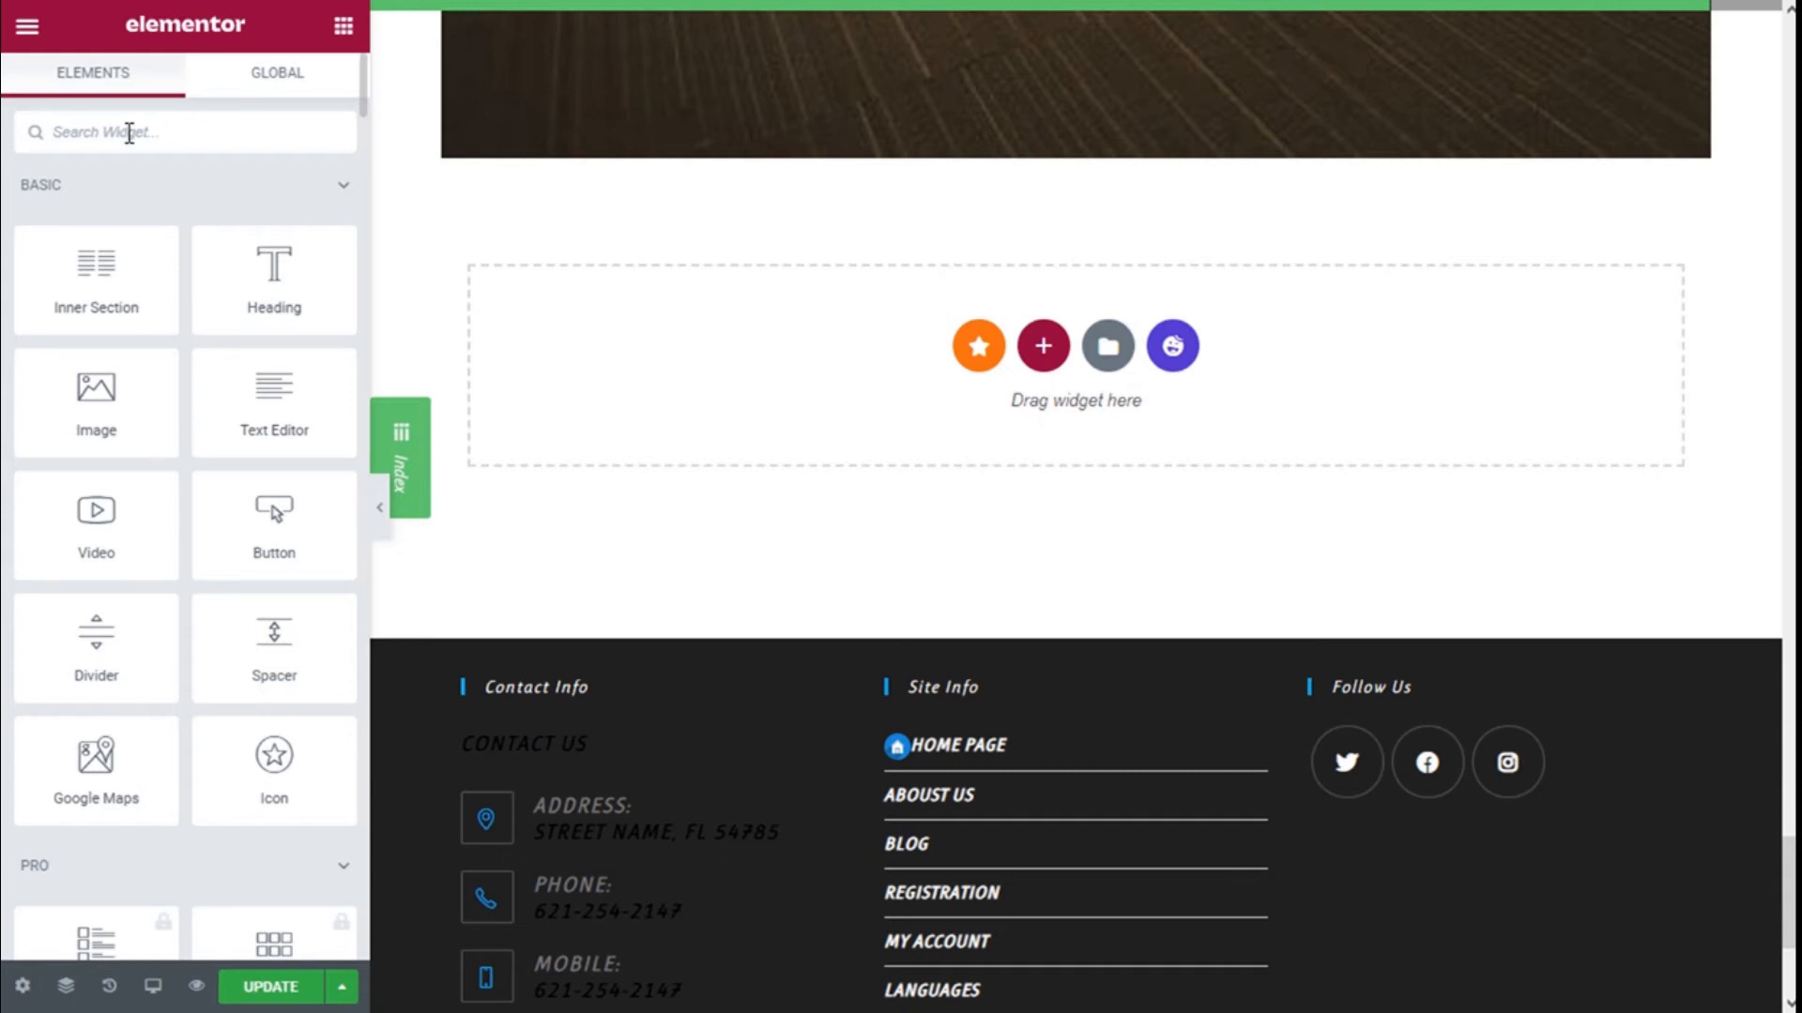
pyautogui.write('prou')
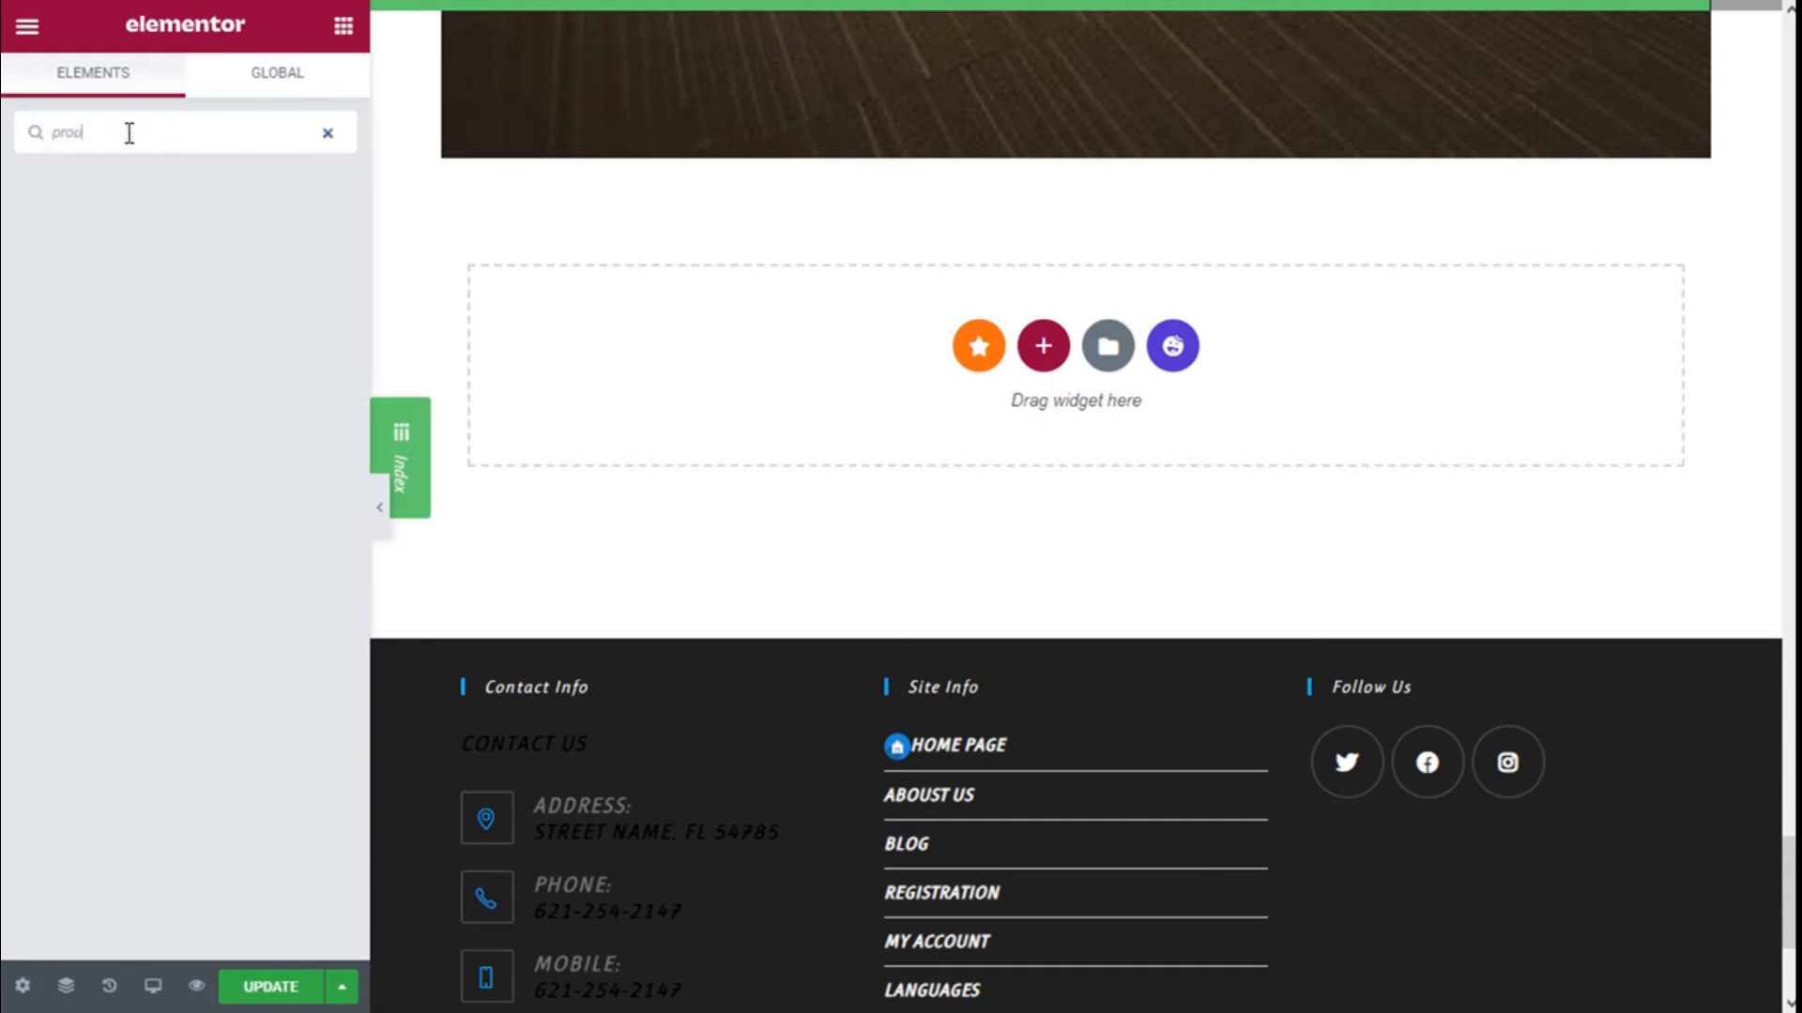
pyautogui.press('BackSpace')
pyautogui.write('duct gri')
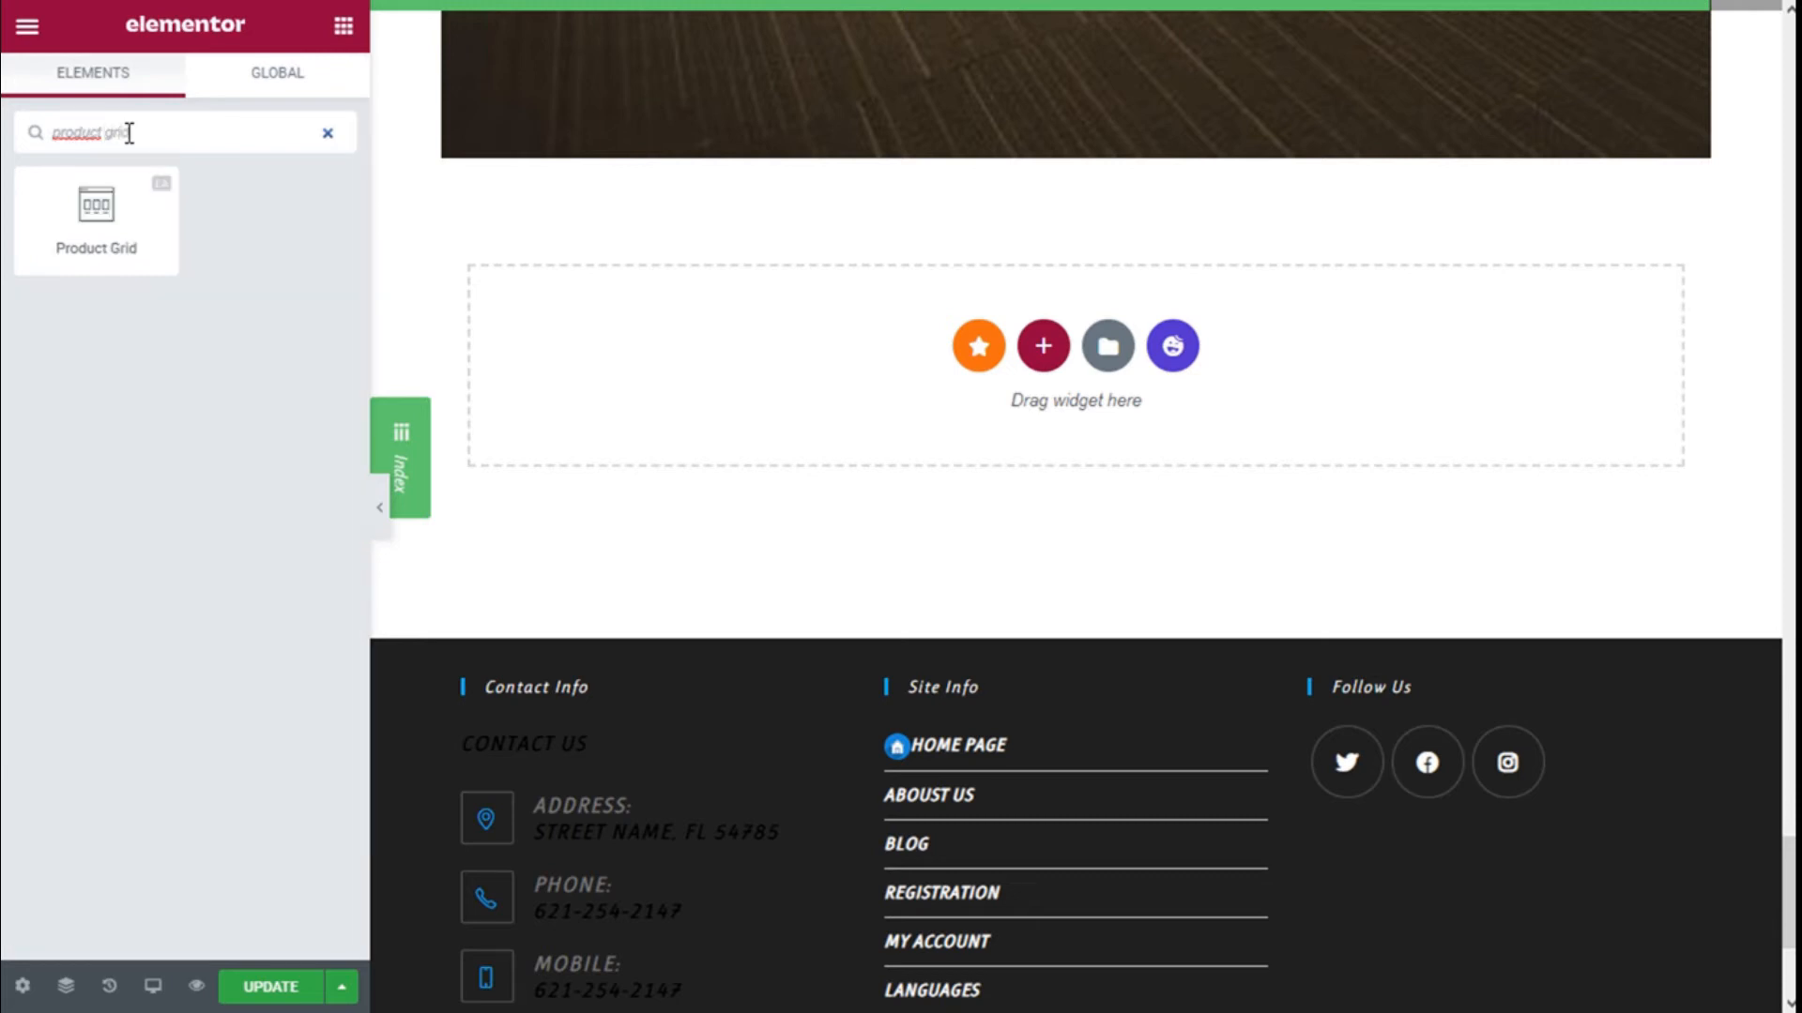
pyautogui.write('d')
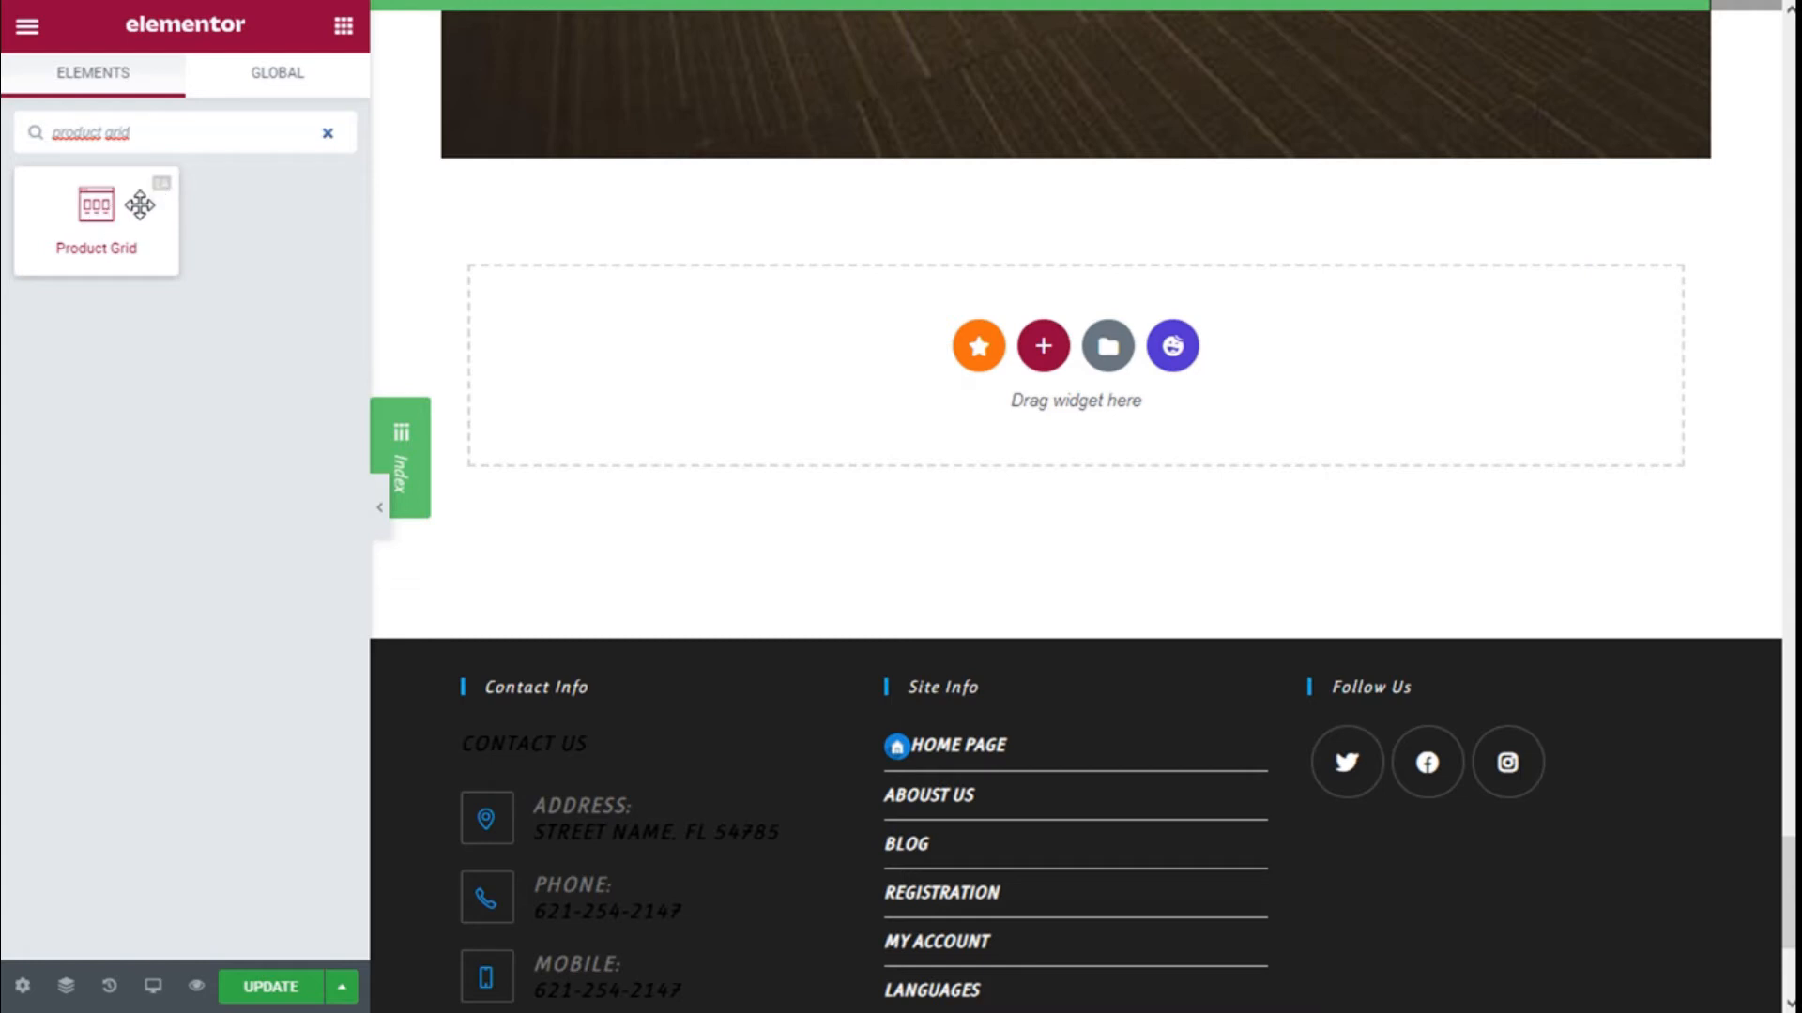
pyautogui.click(100, 215)
pyautogui.moveTo(101, 215); pyautogui.dragTo(880, 556)
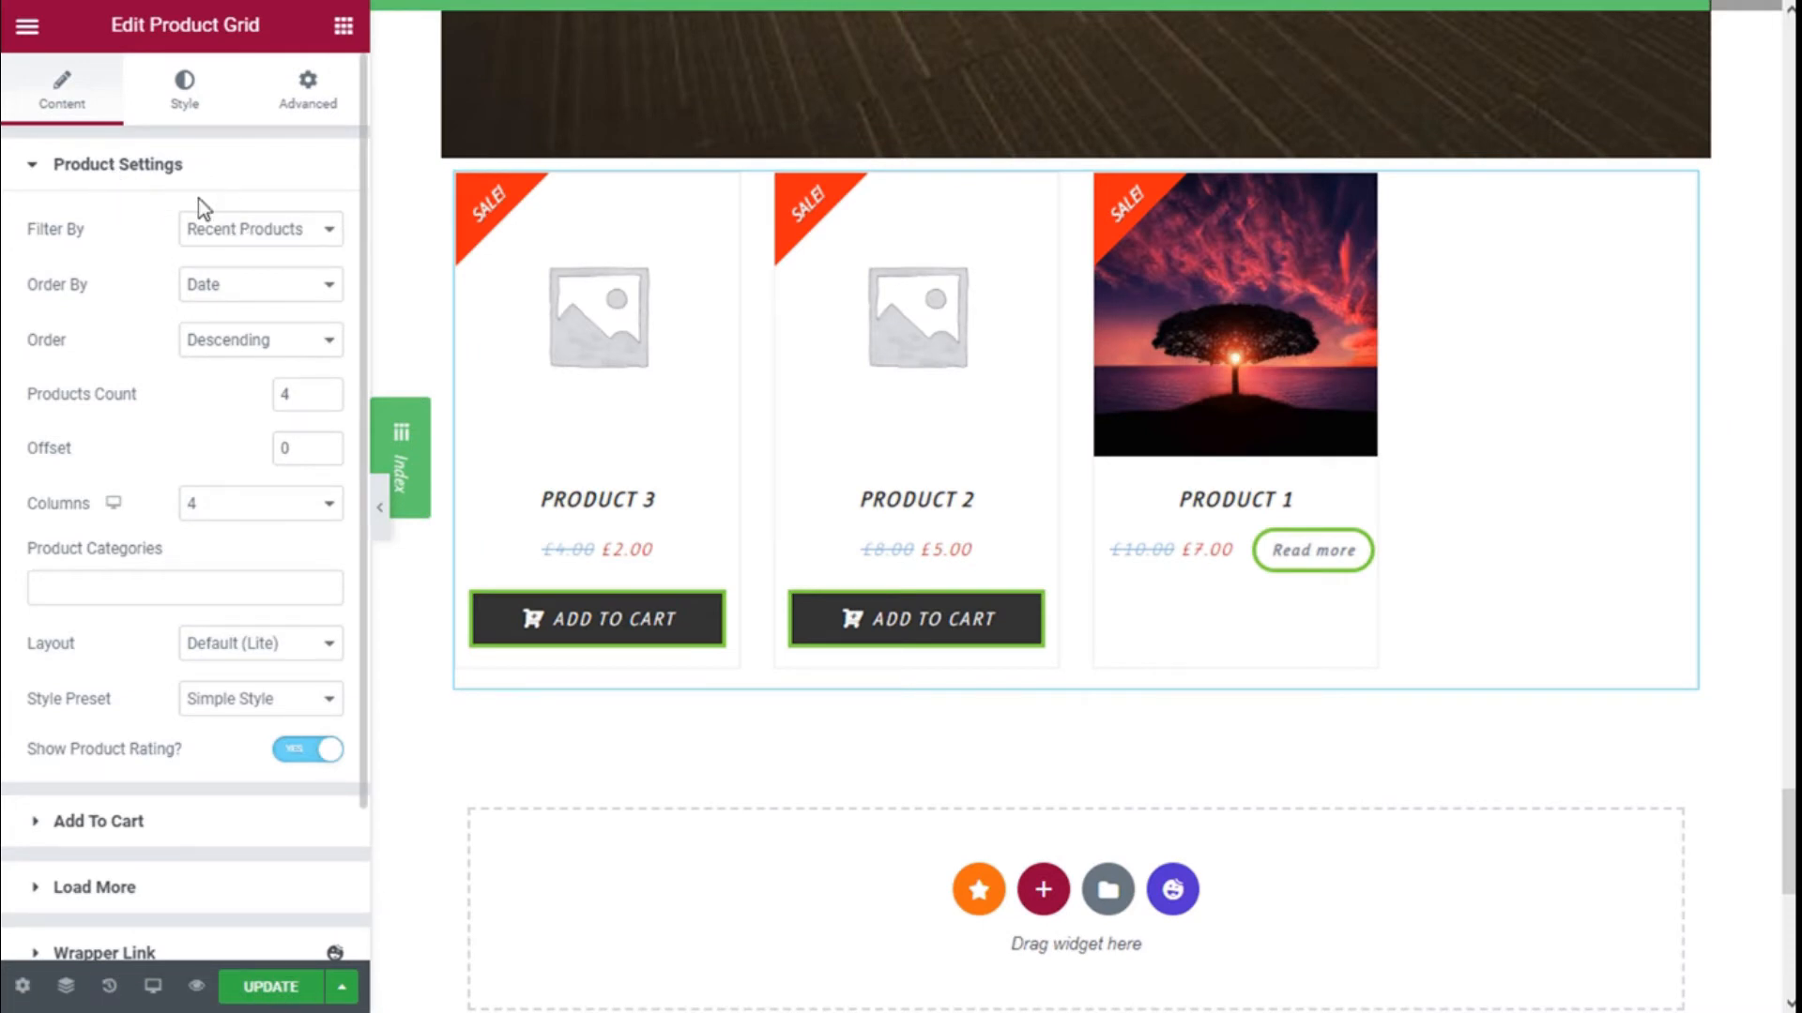
# - Examine the Filter By, Order By and Order choices in the product grid's settings, keeping Recent Products, Date and Descending
pyautogui.click(274, 231)
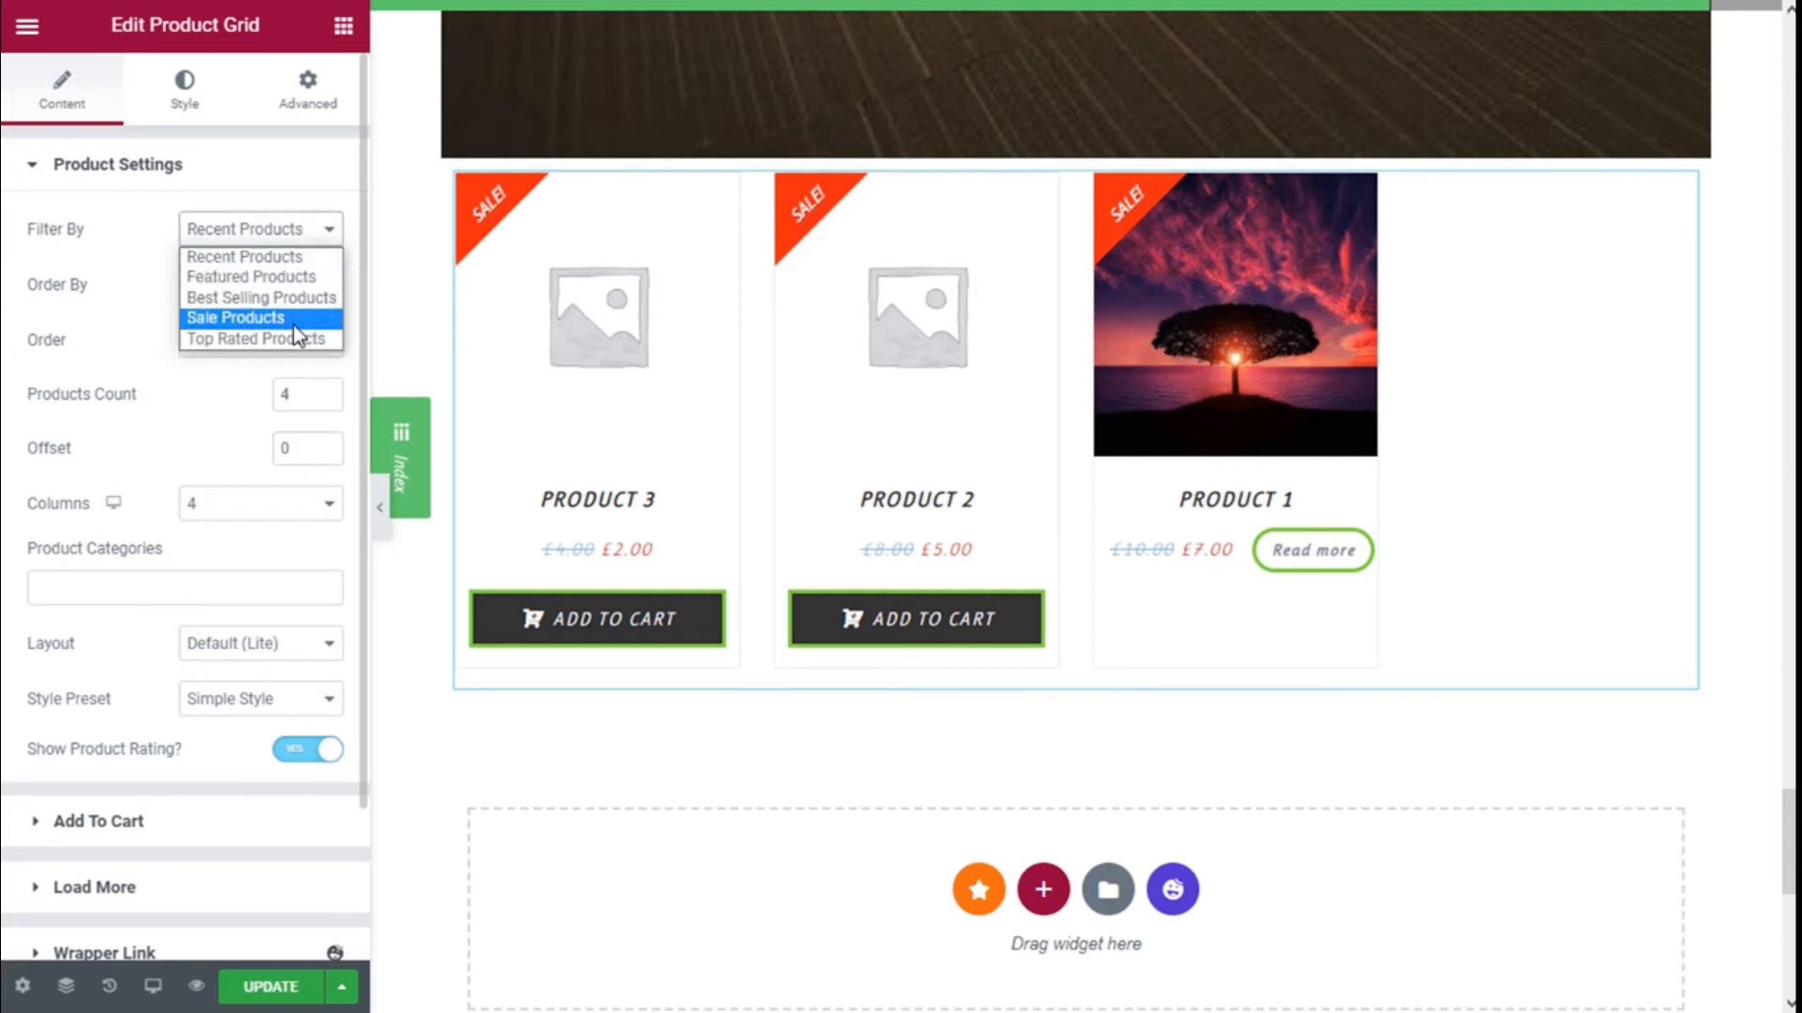
pyautogui.click(294, 230)
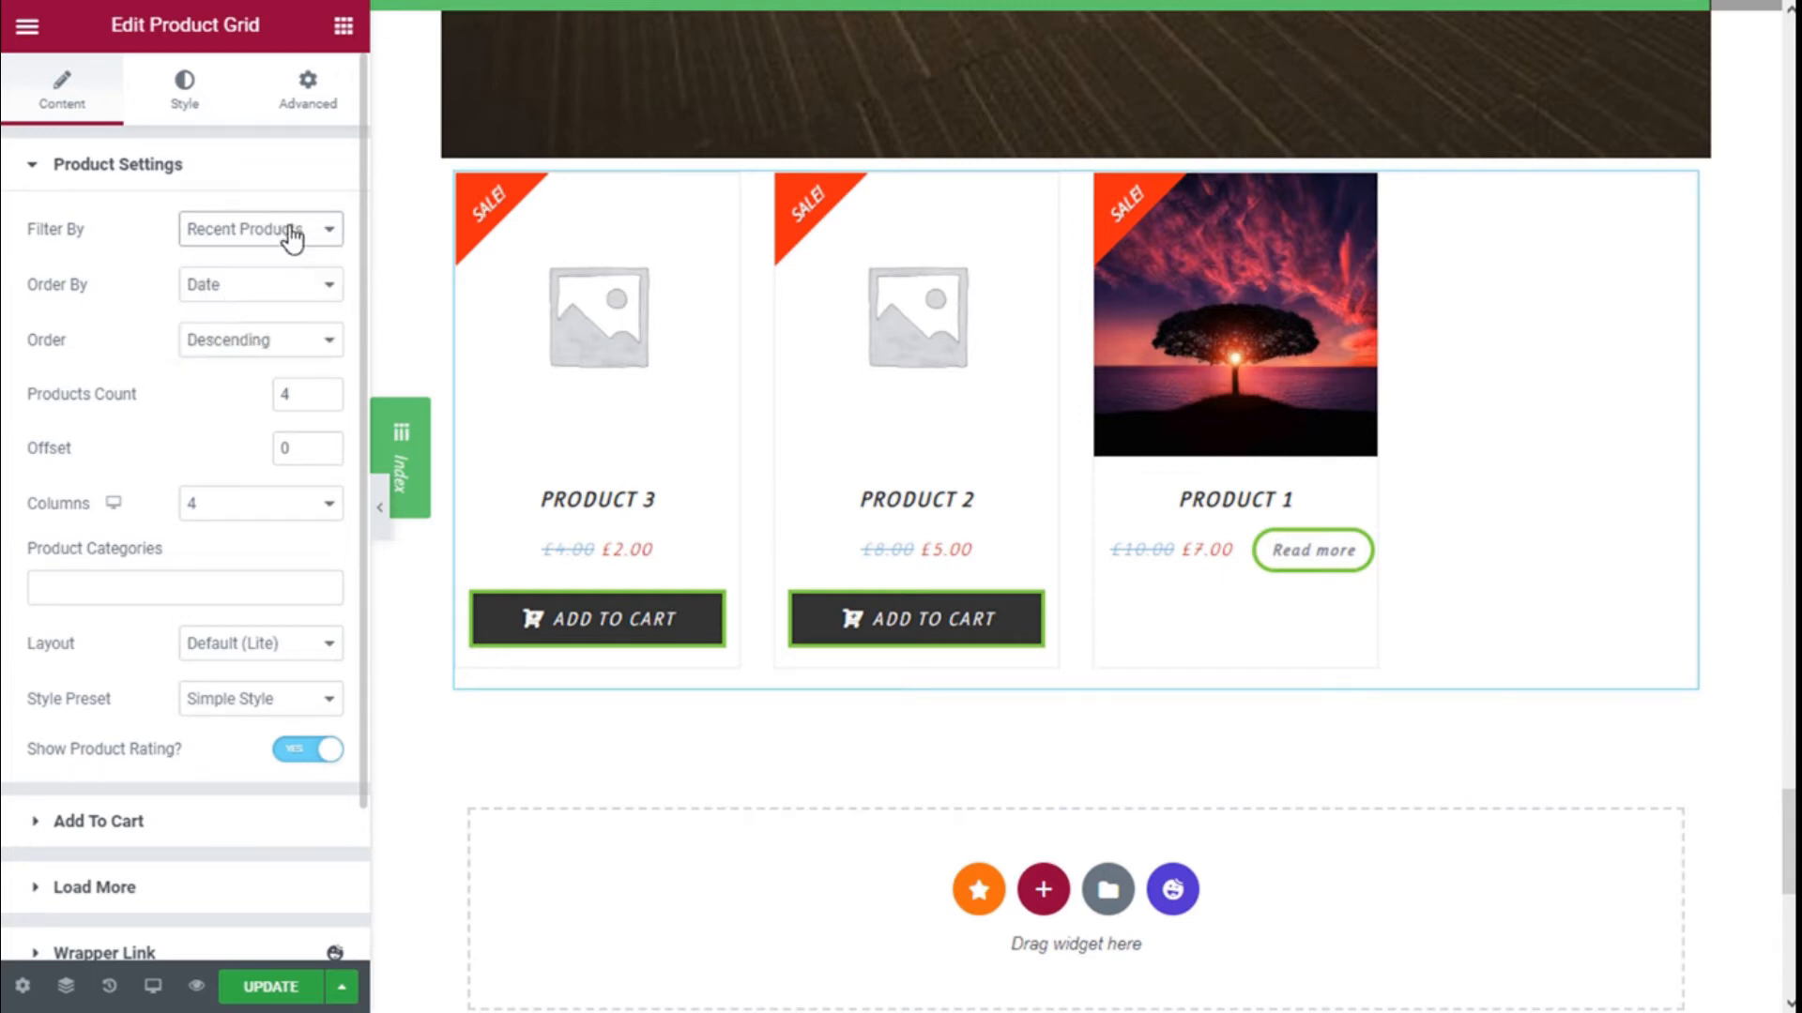
pyautogui.click(234, 291)
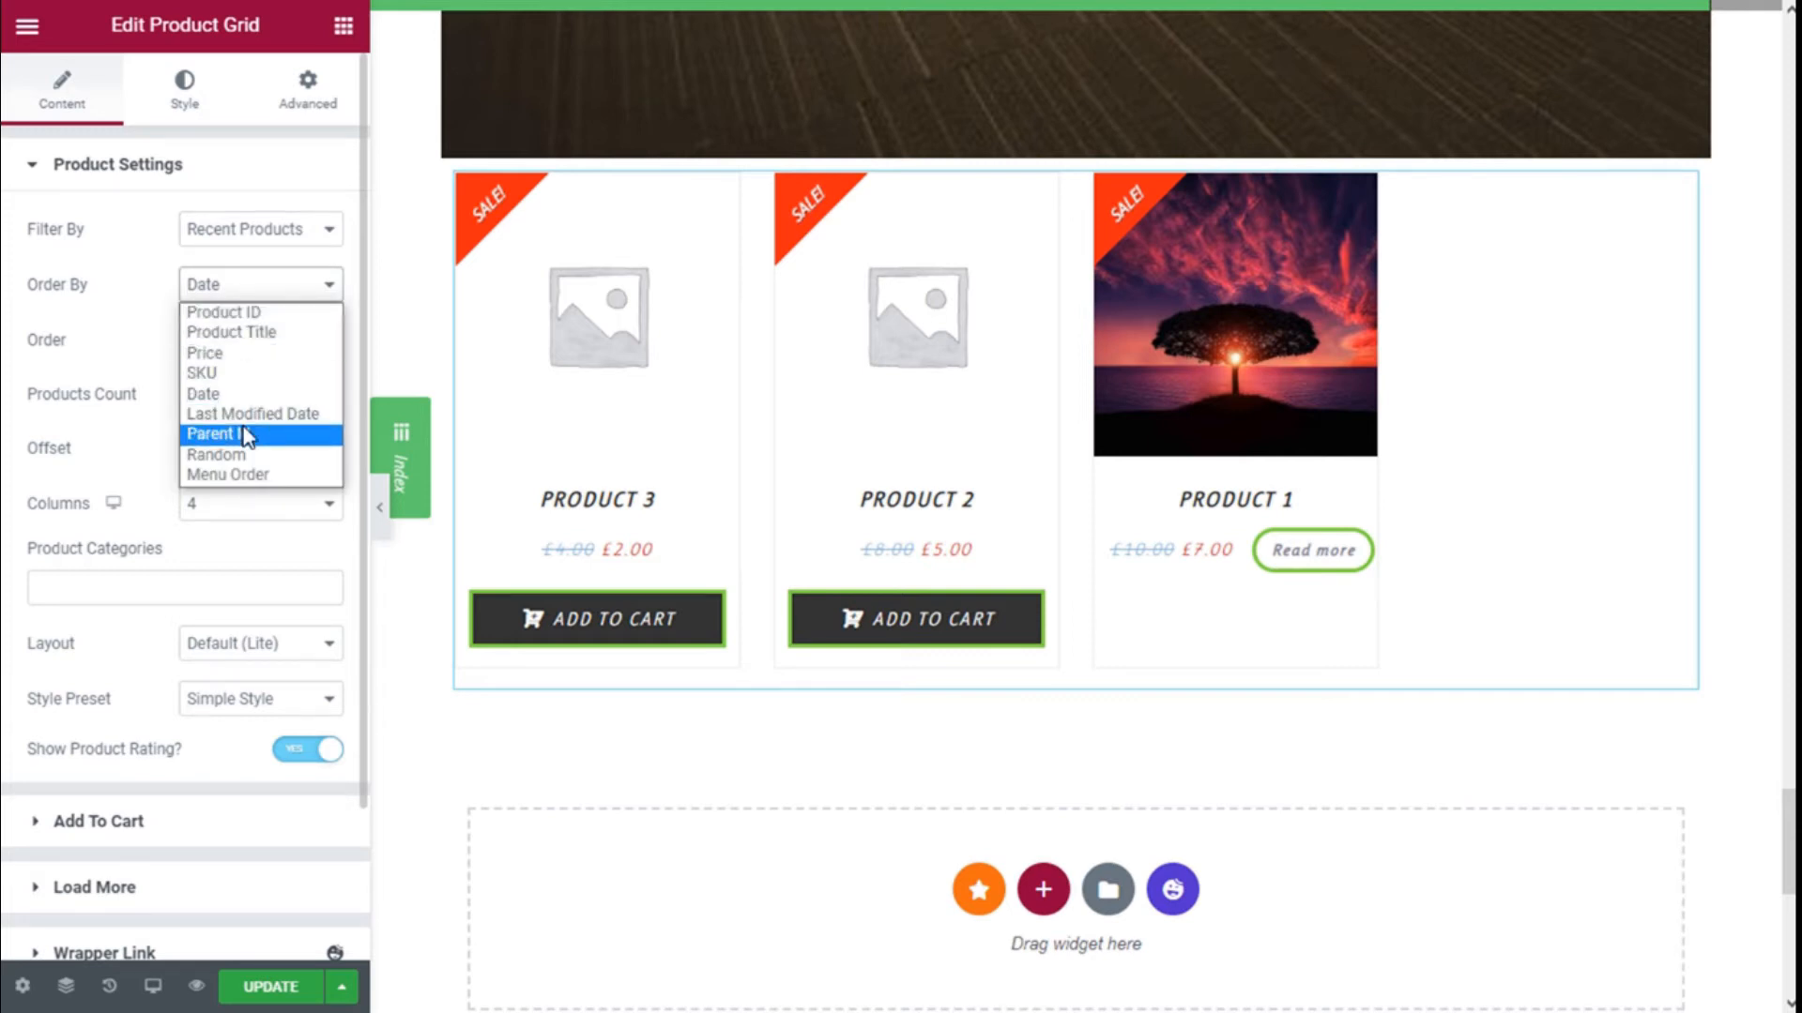
pyautogui.click(230, 394)
pyautogui.scroll(-2, 158, 322)
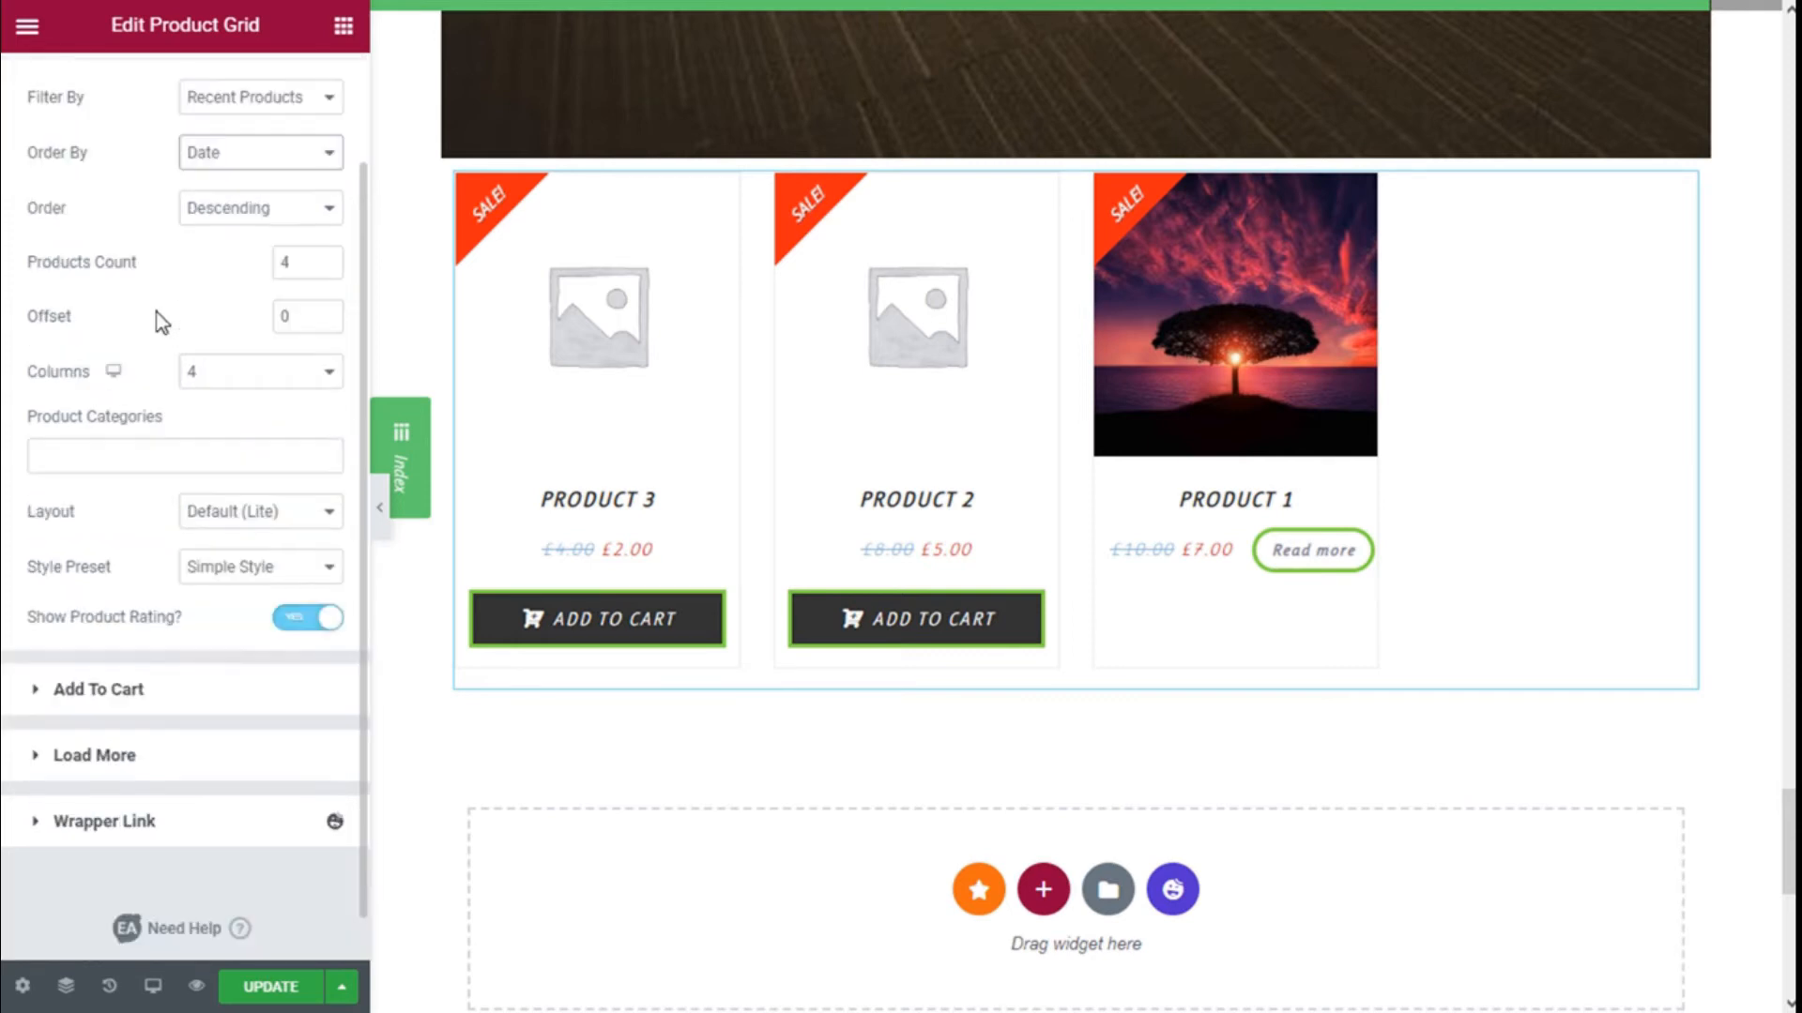
pyautogui.scroll(2, 195, 289)
pyautogui.click(235, 344)
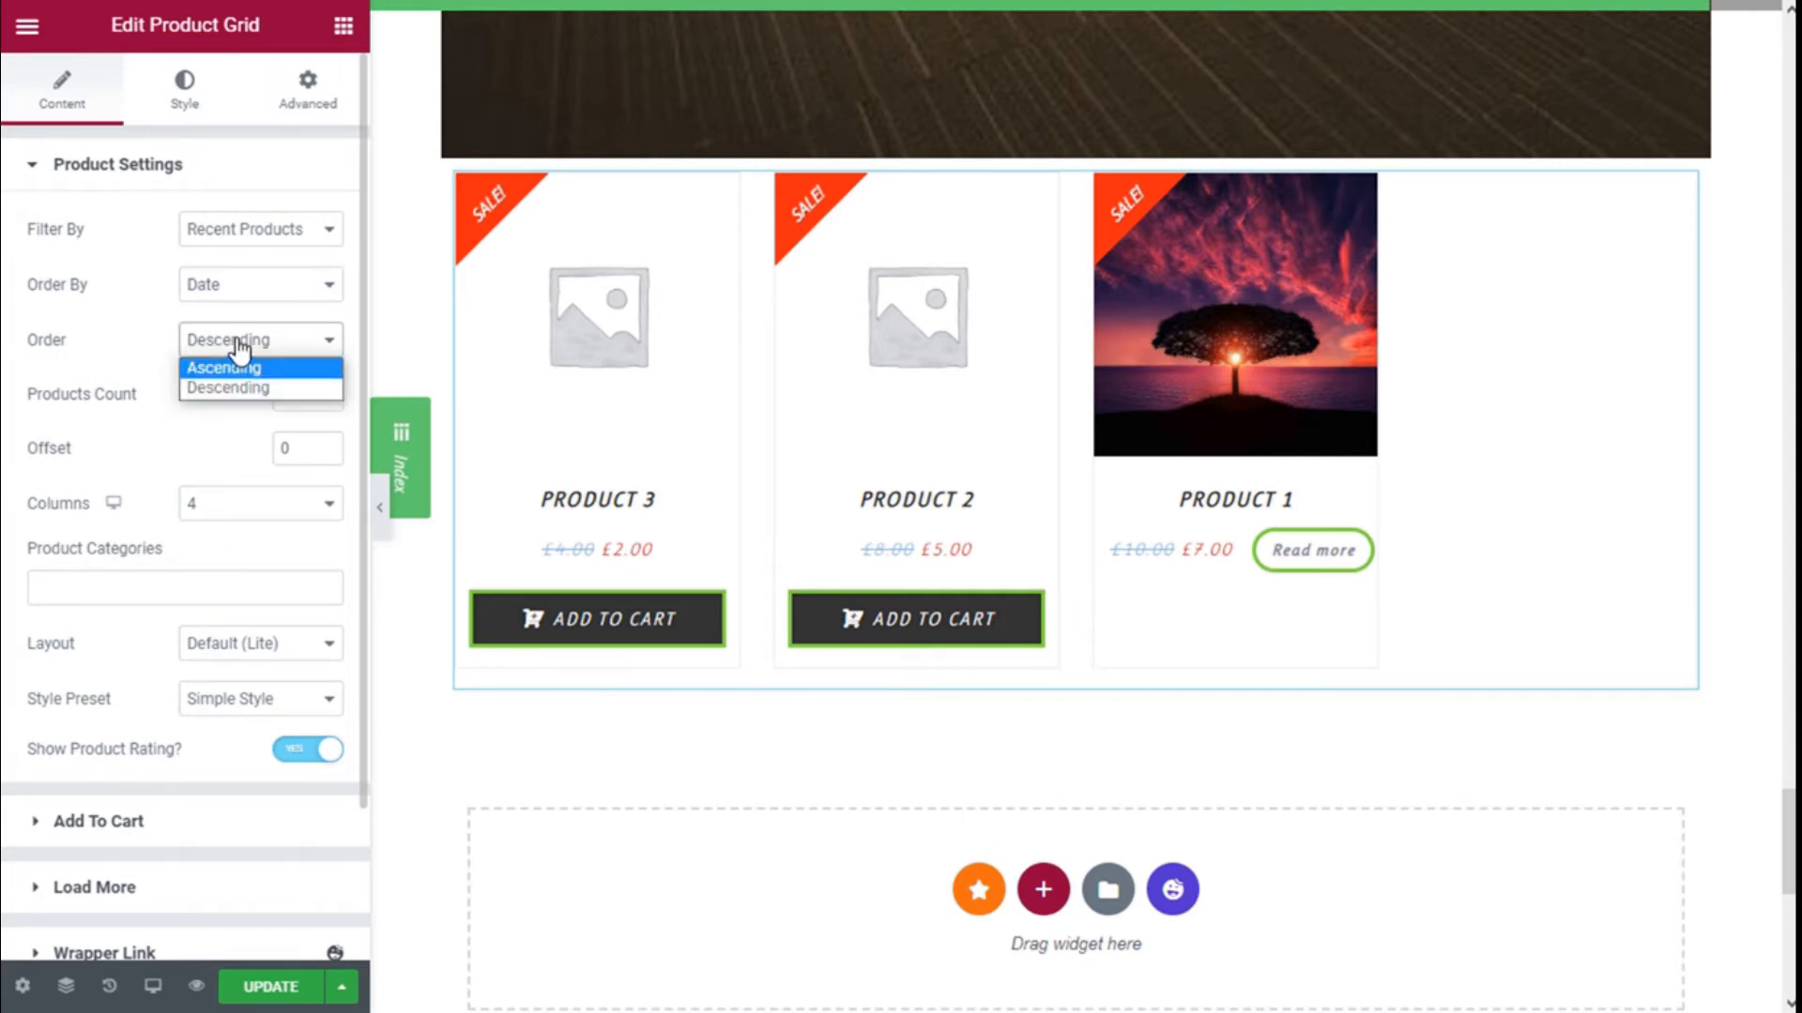
pyautogui.click(242, 345)
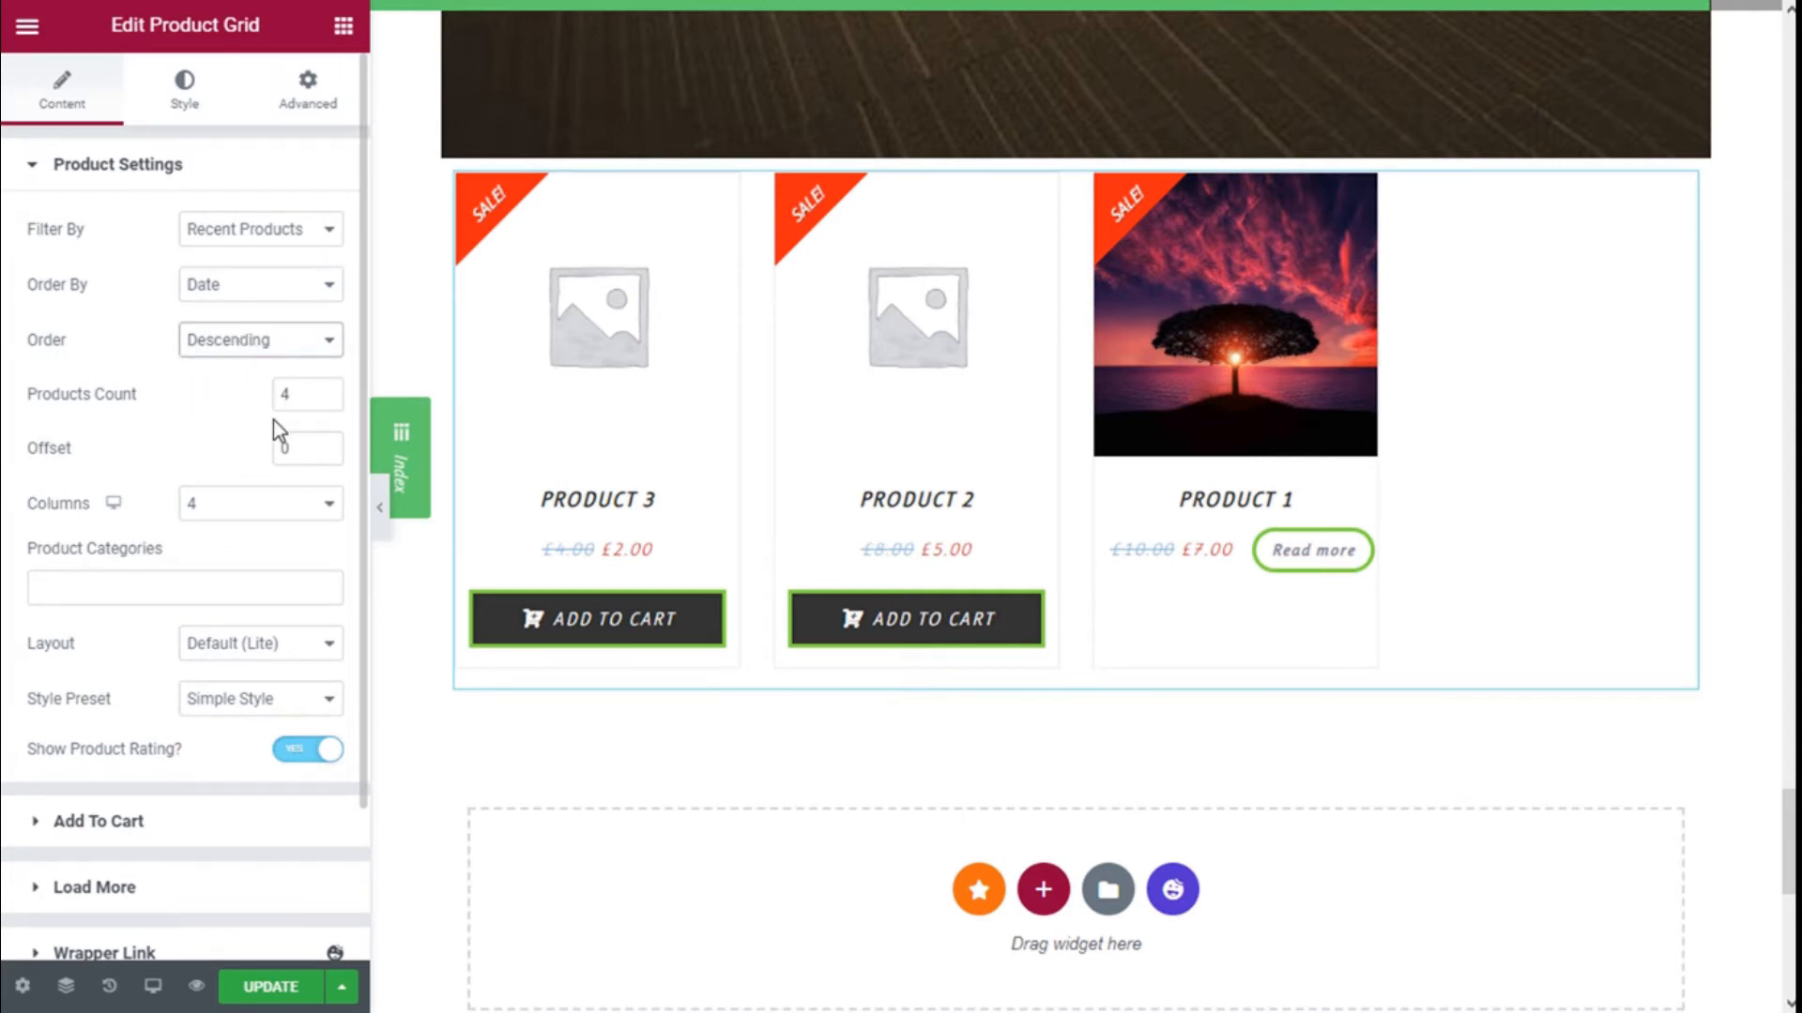
# - Set the product grid to 3 products with an offset of 0, arranged in 3 columns
pyautogui.click(327, 401)
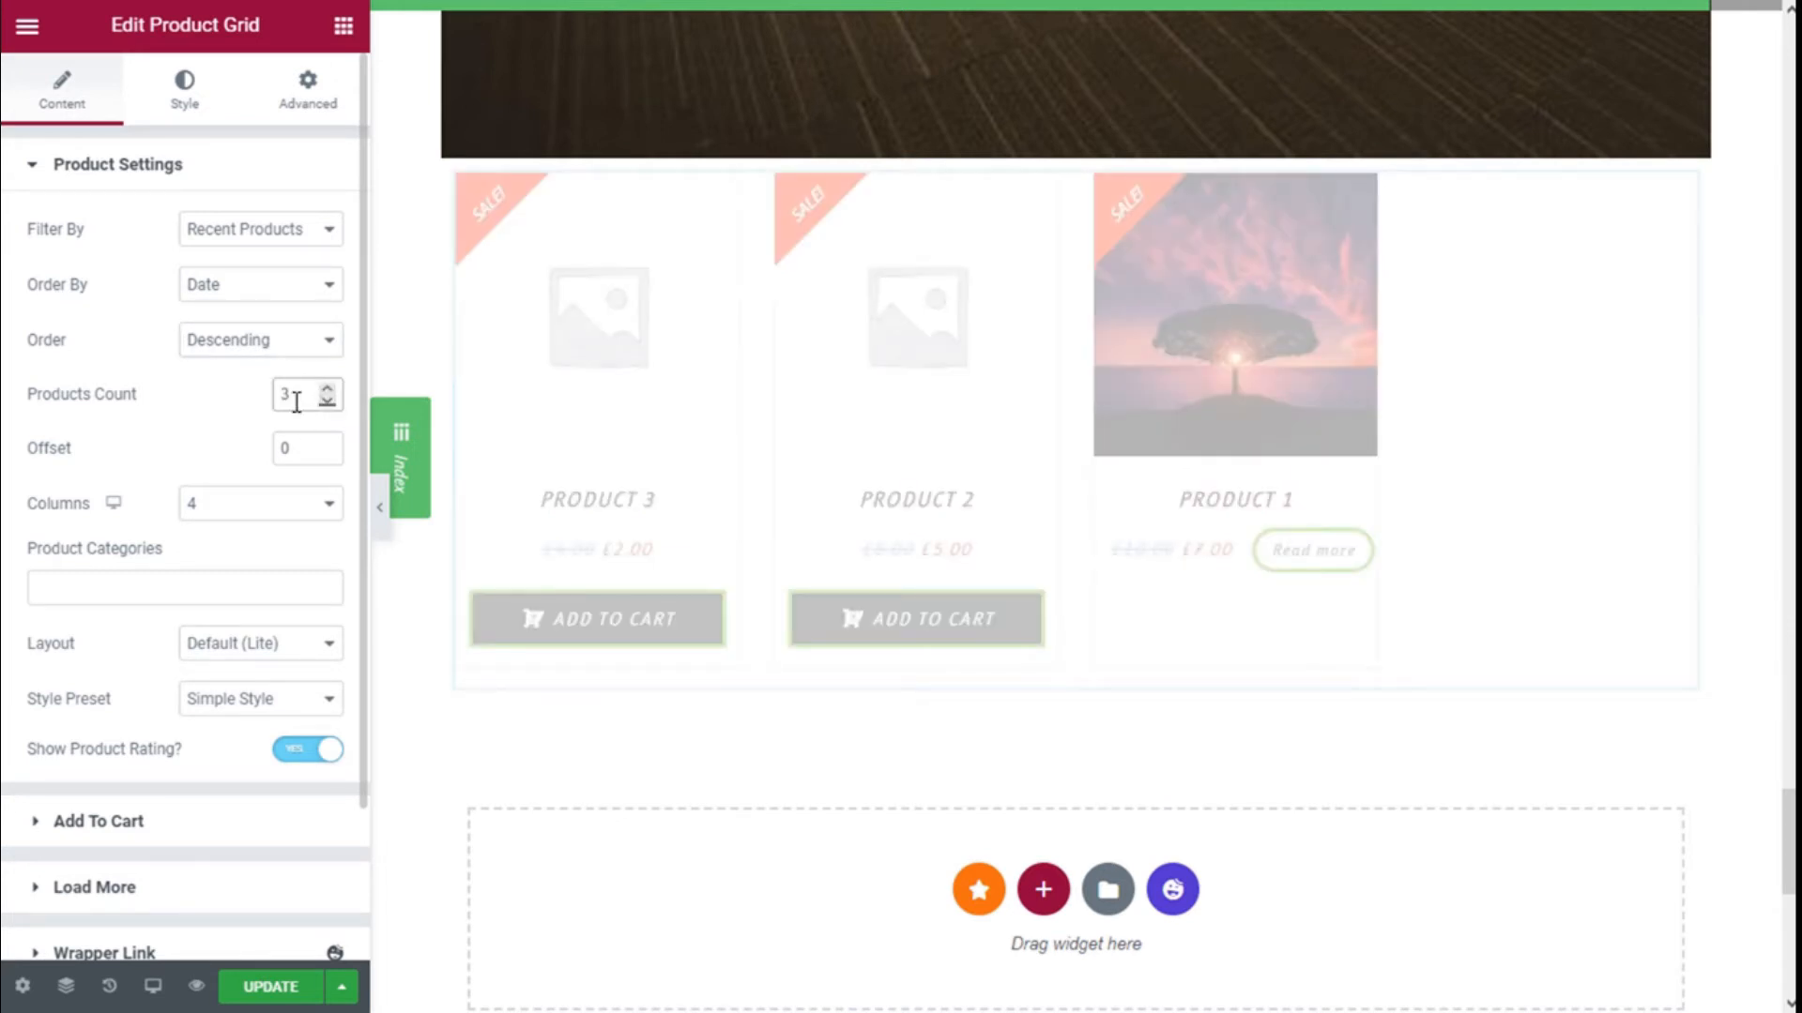
pyautogui.scroll(-2, 314, 362)
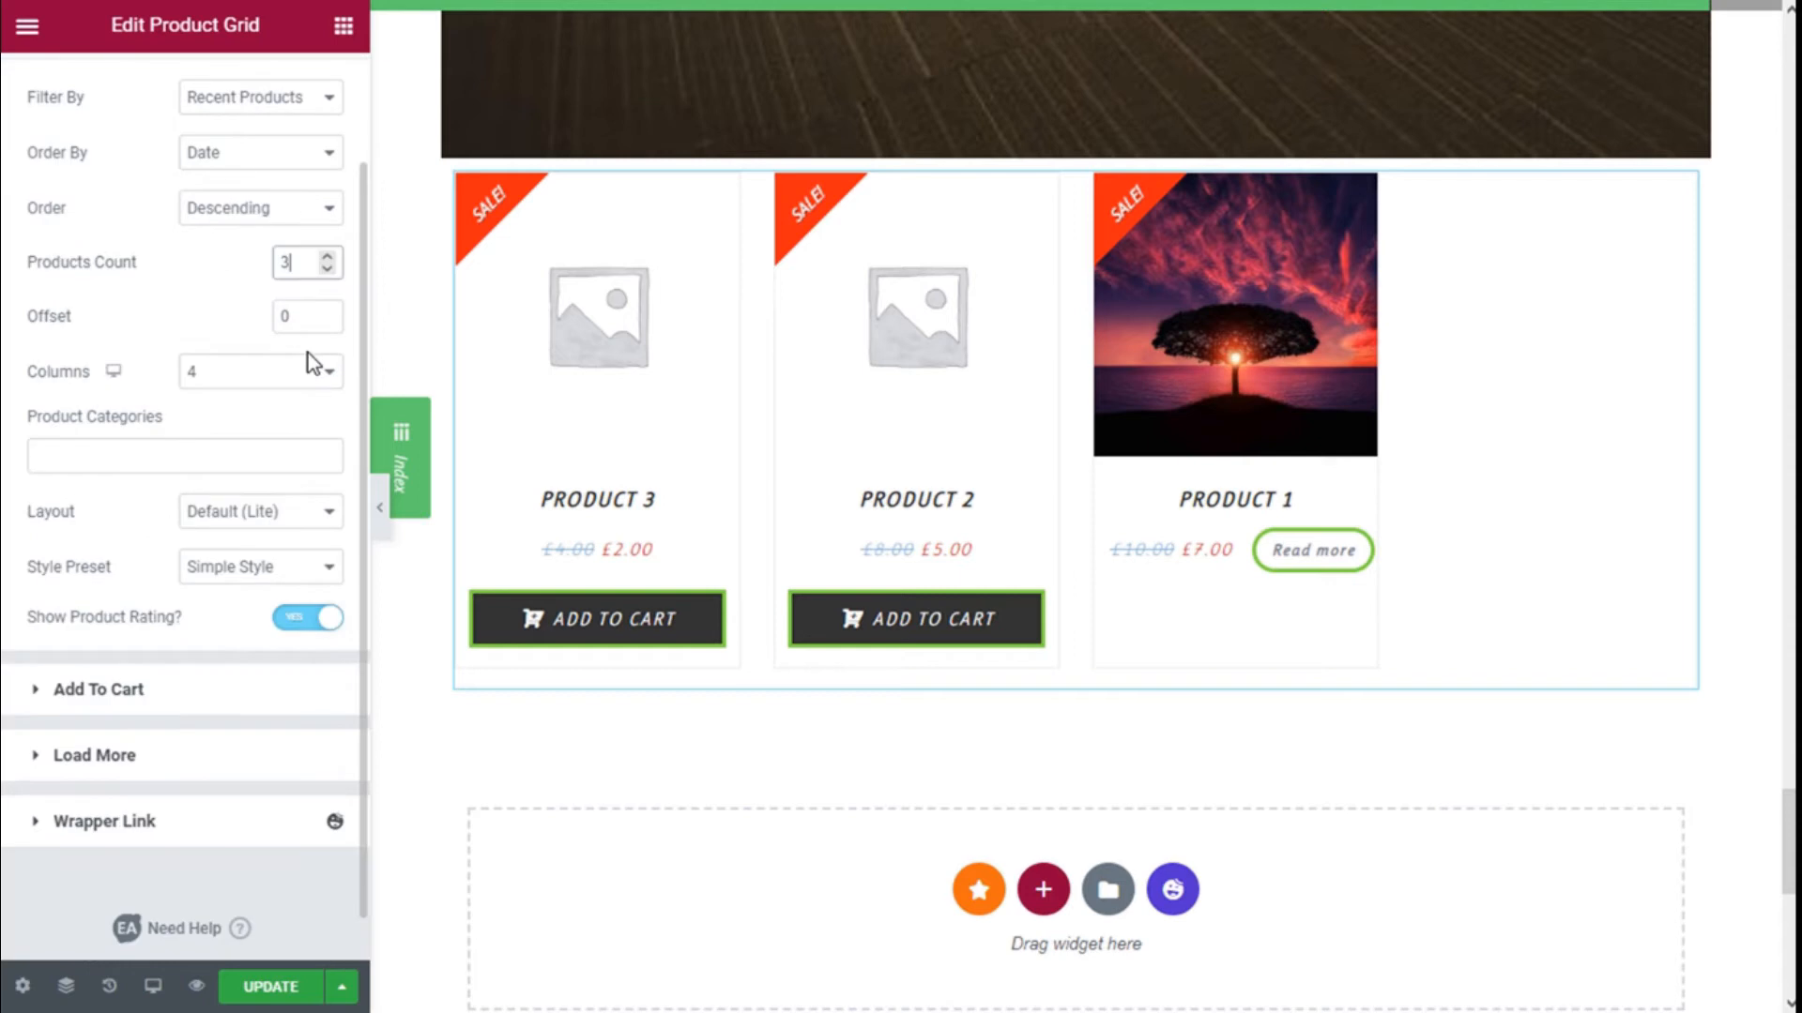
pyautogui.click(327, 311)
pyautogui.click(325, 322)
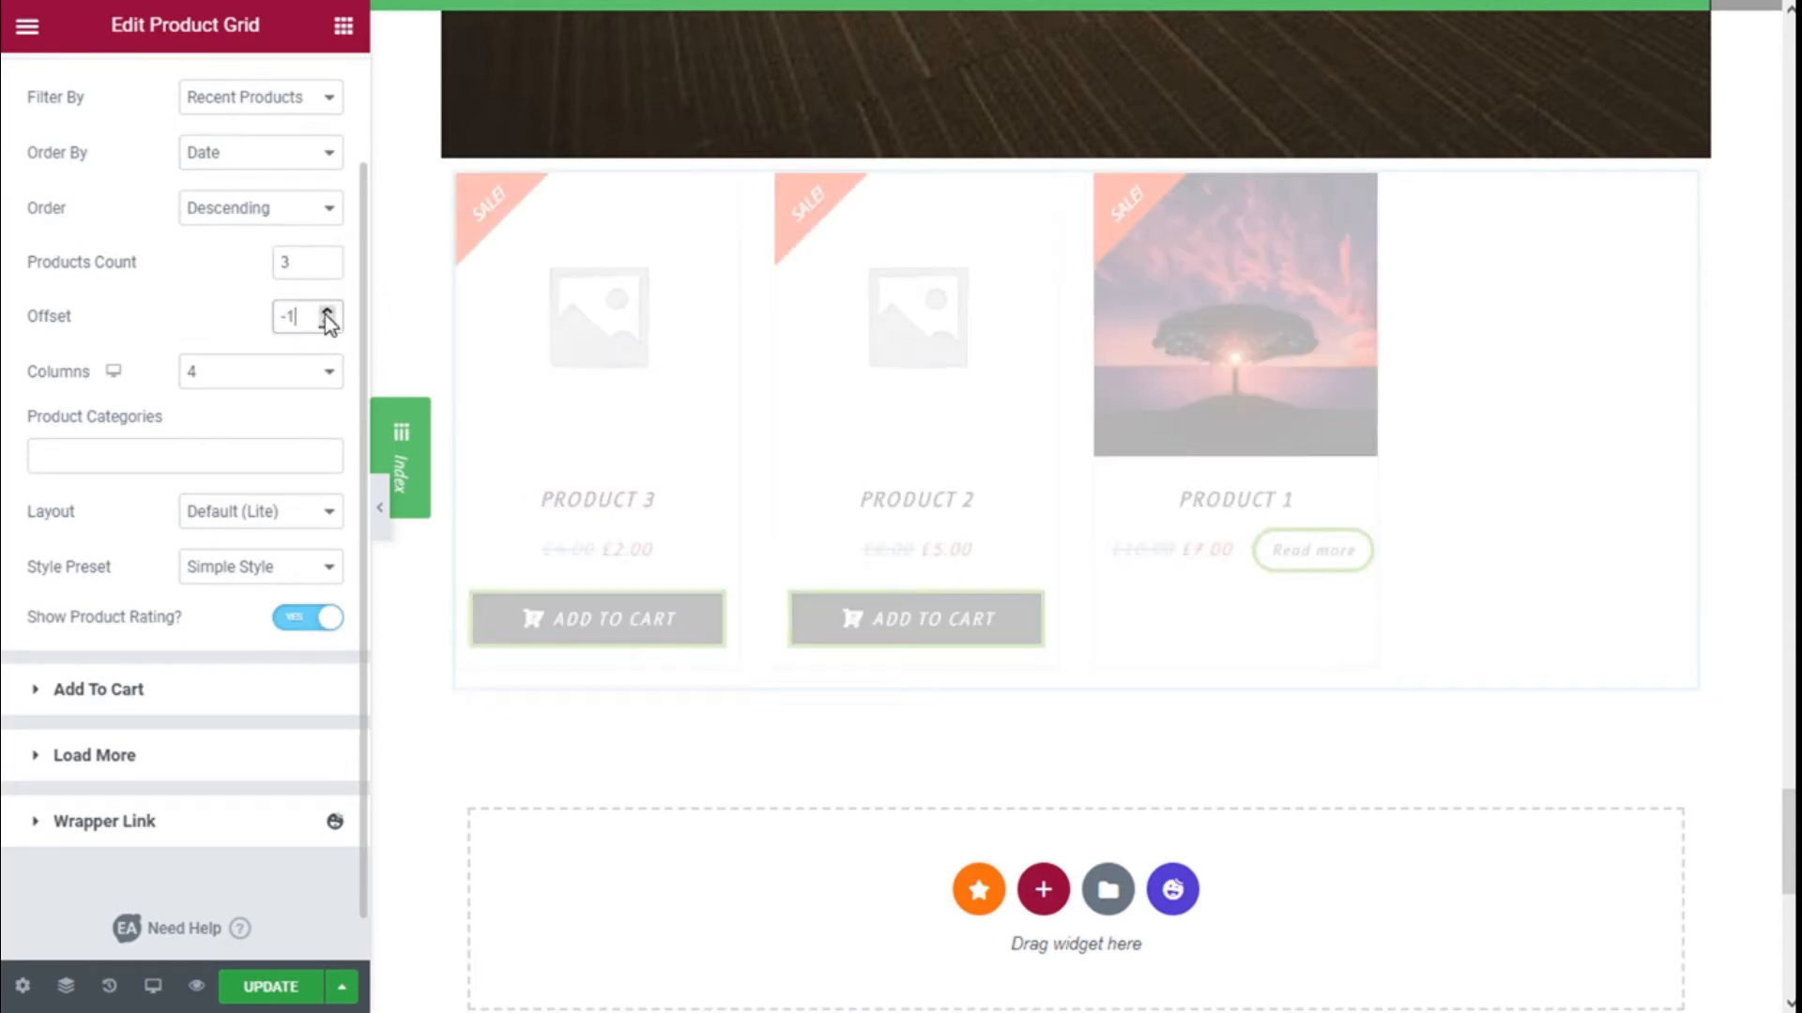
pyautogui.click(328, 312)
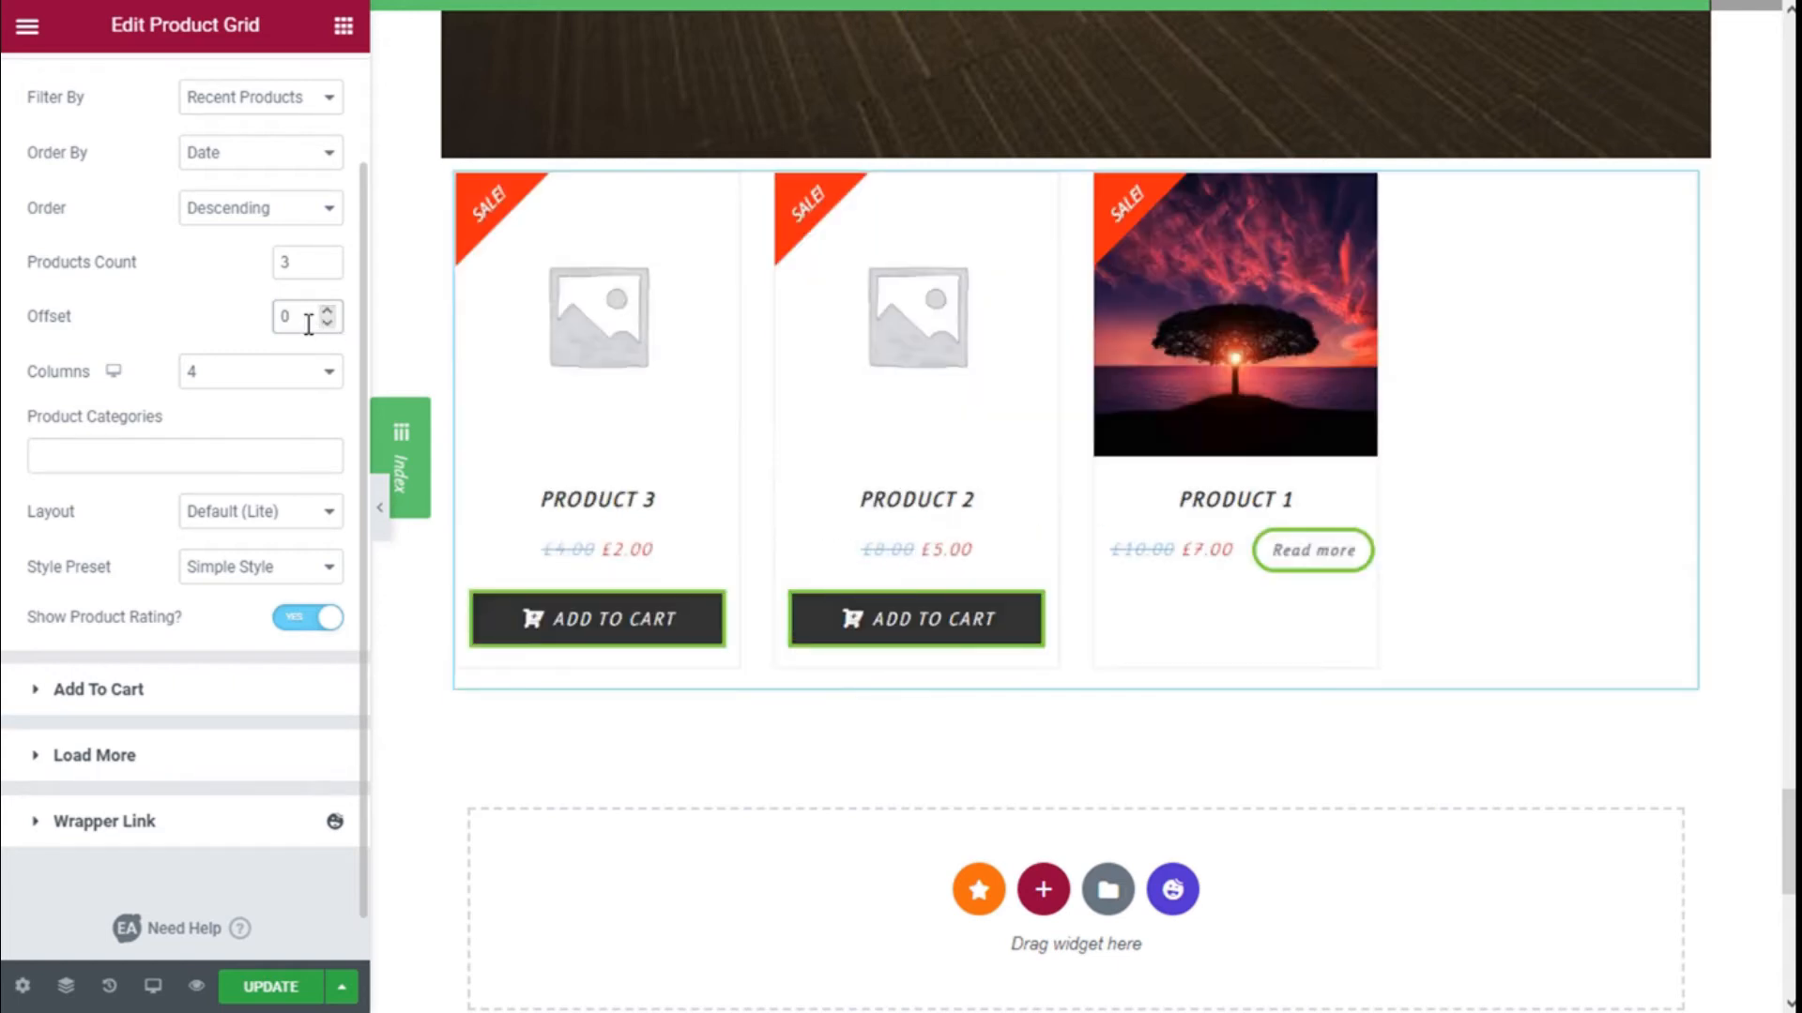
pyautogui.click(325, 376)
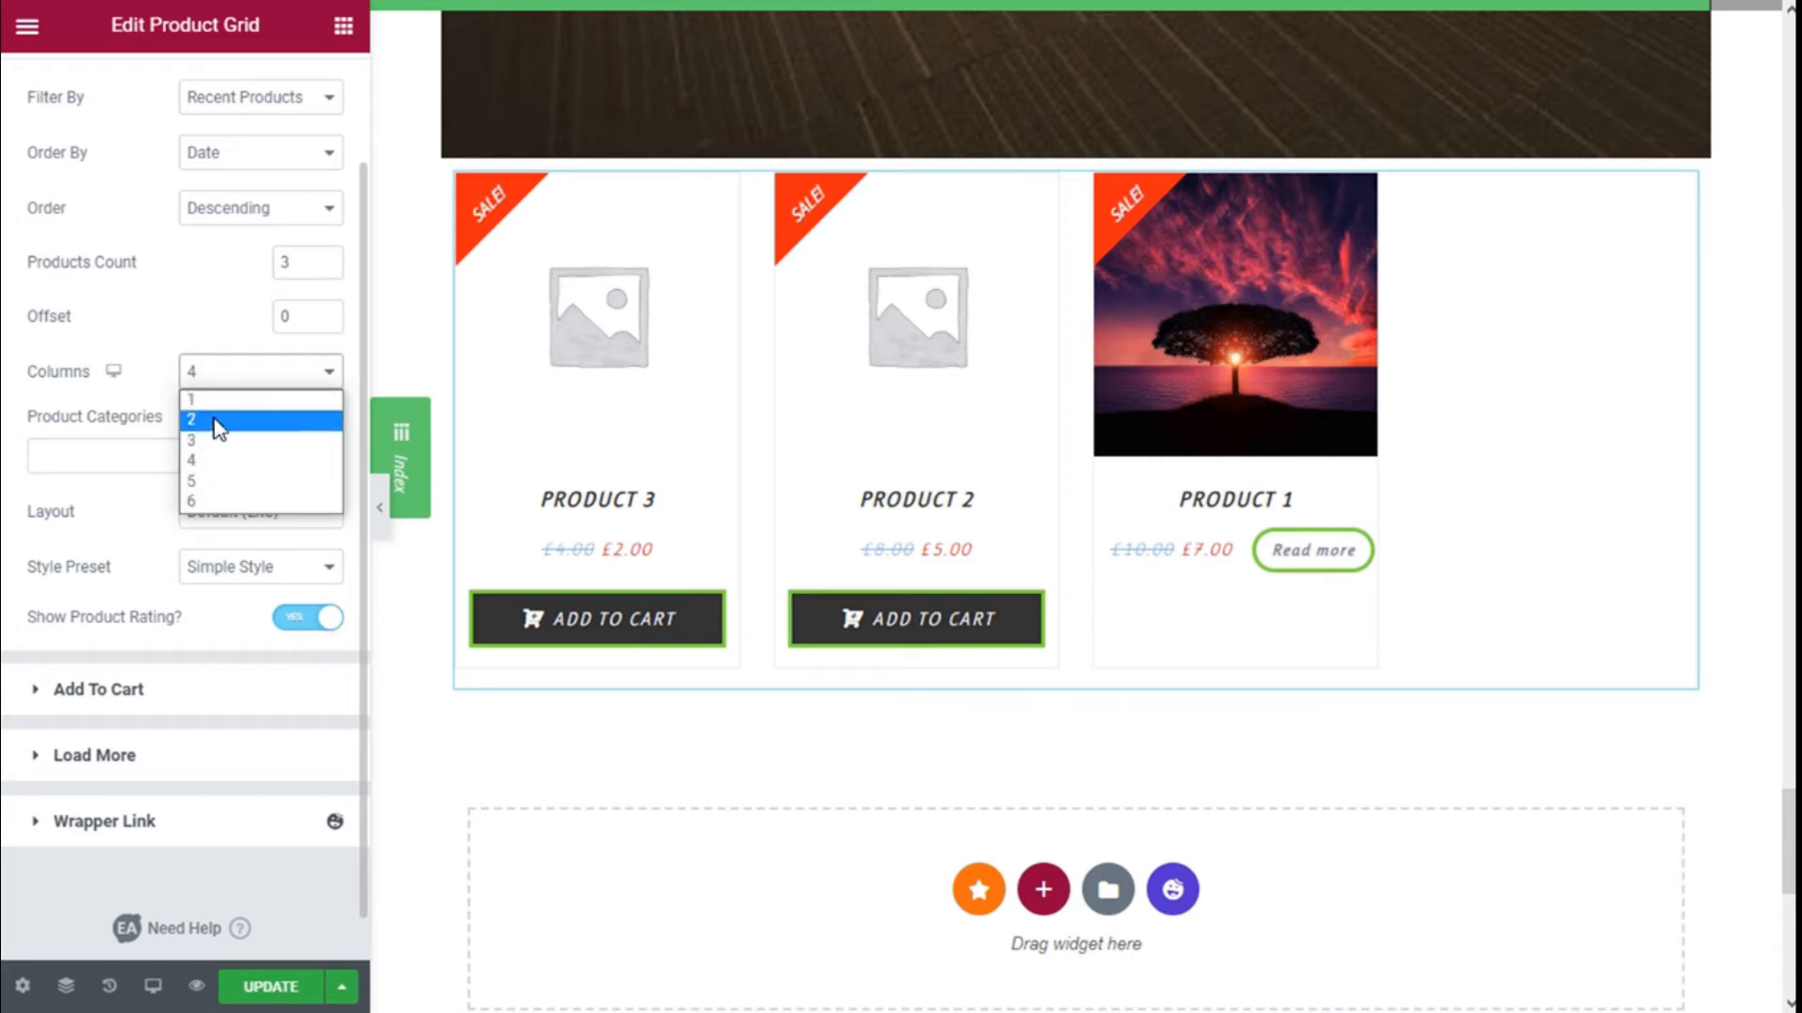
pyautogui.click(212, 441)
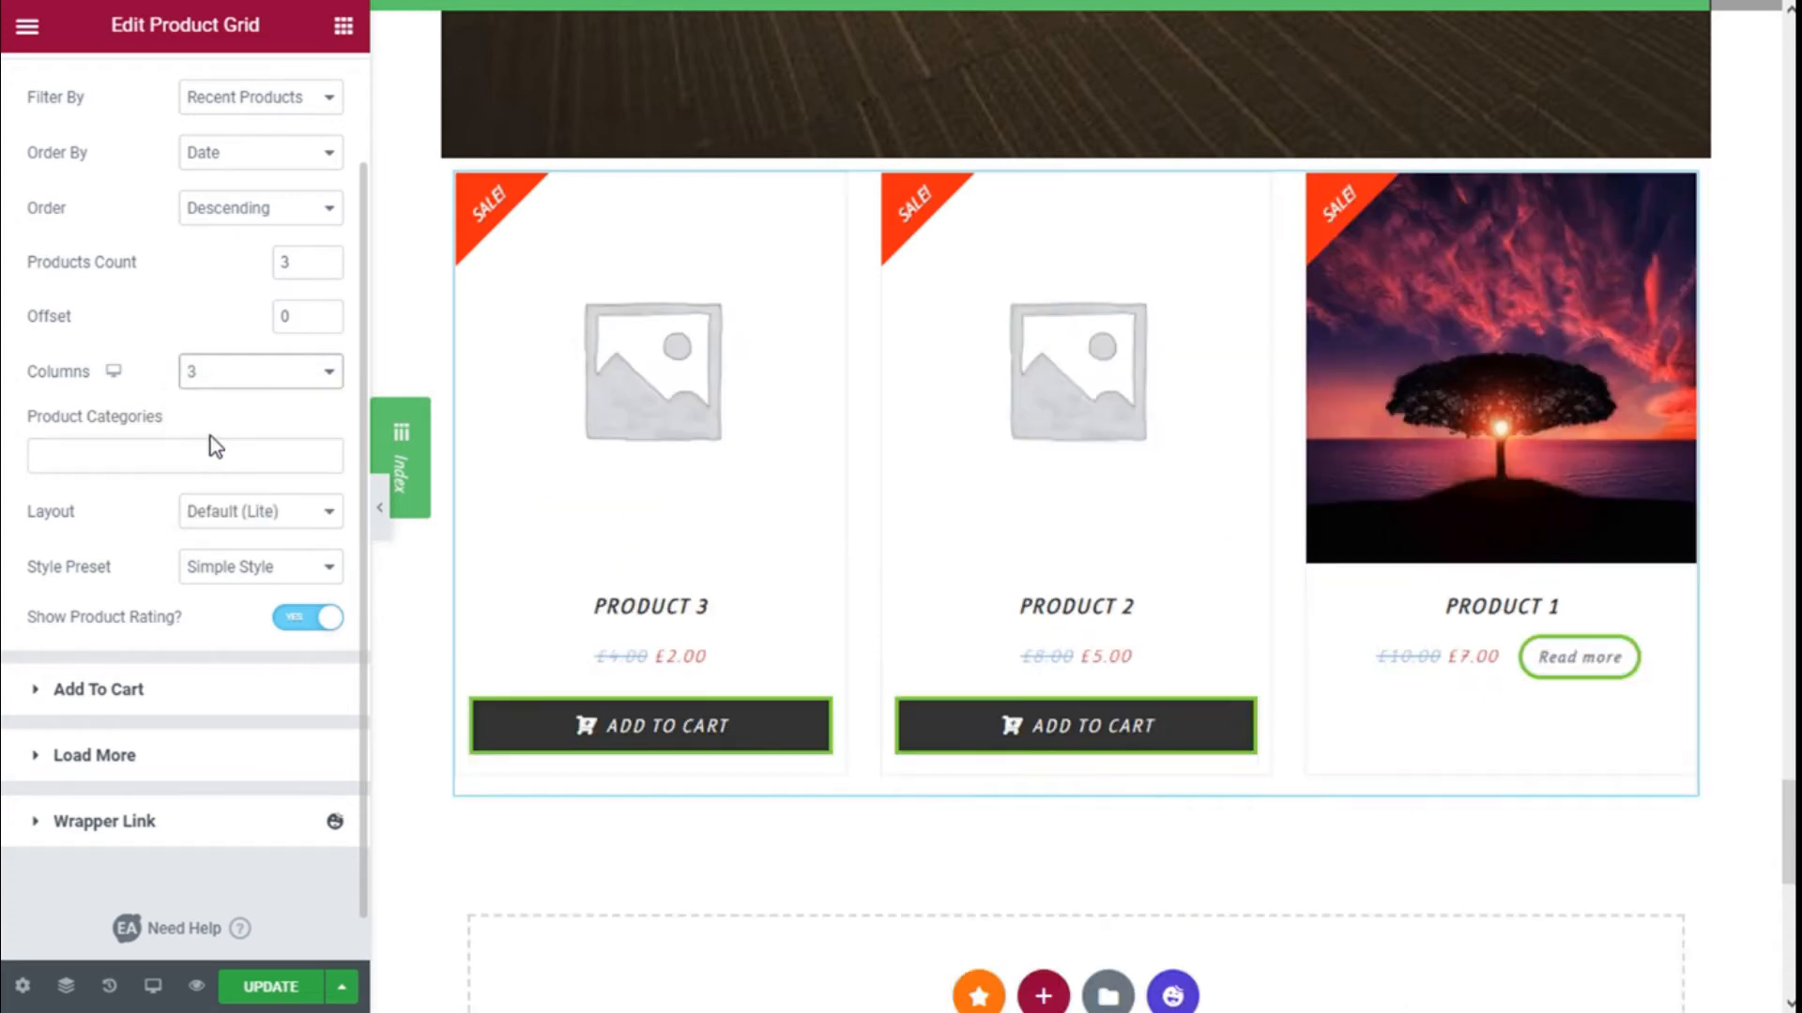
# - Check the available Product Categories and Layout options of the product grid without changing them
pyautogui.scroll(-1, 276, 287)
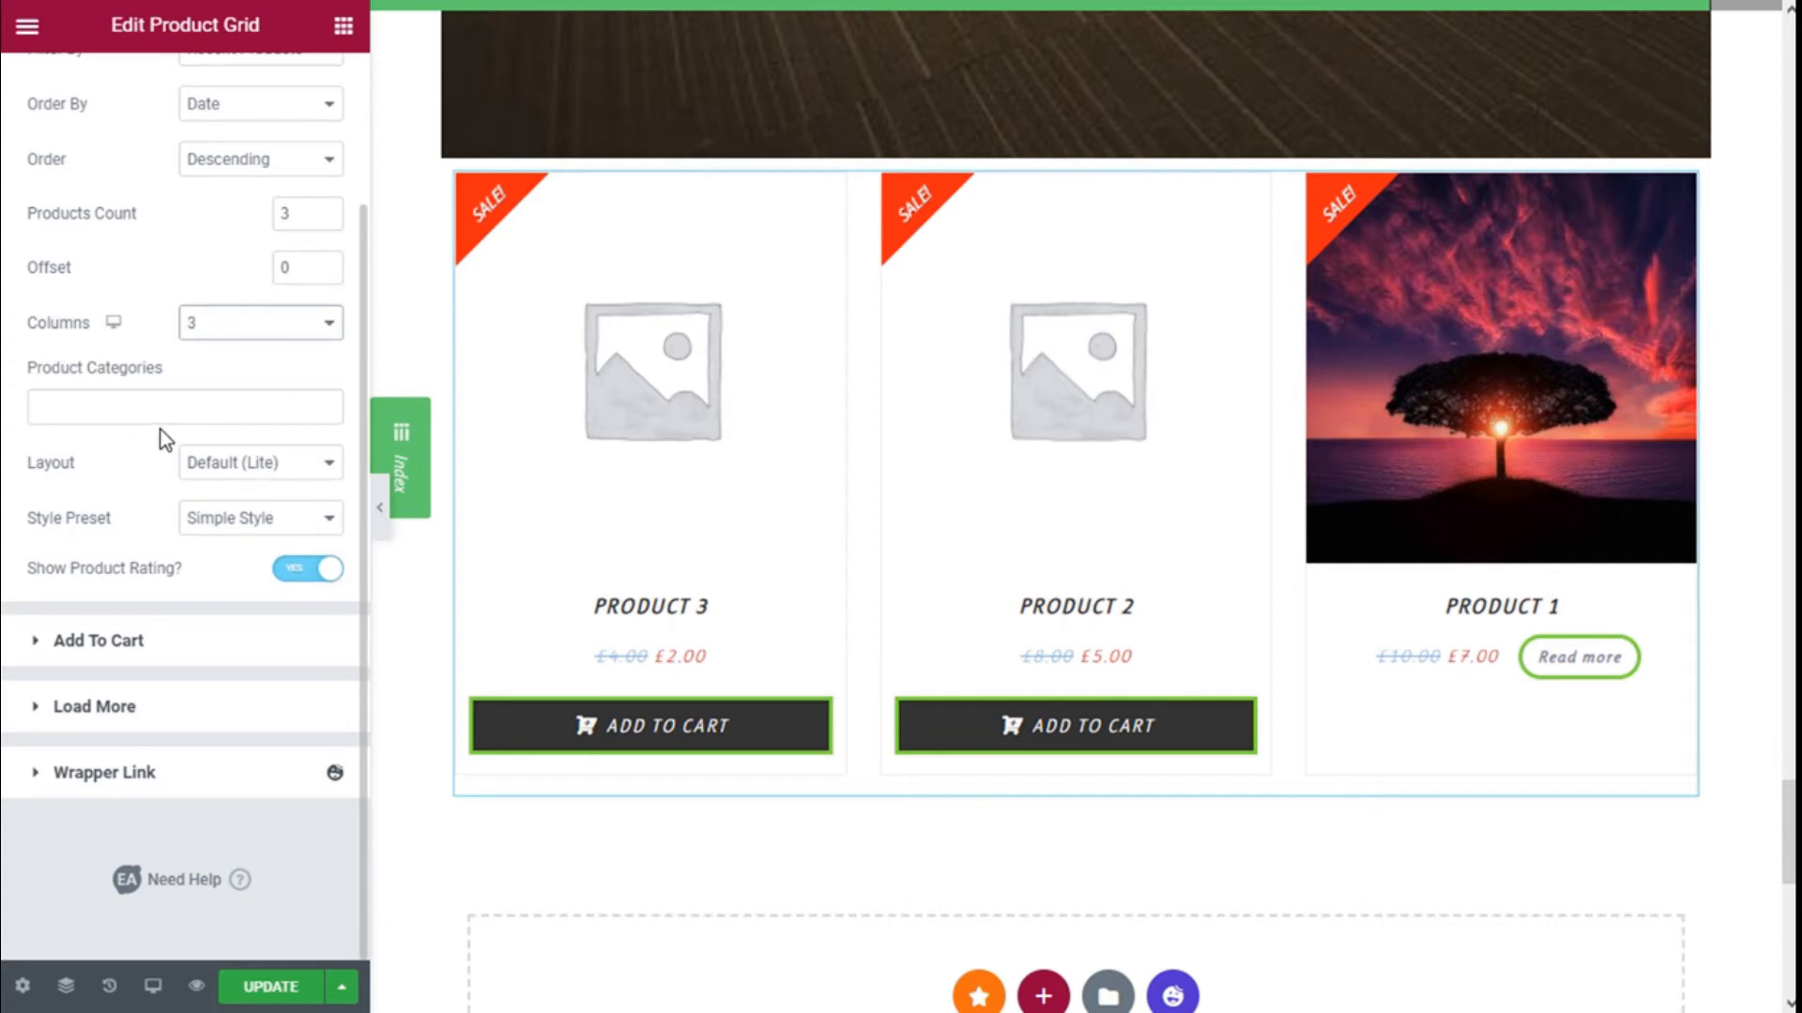
pyautogui.click(171, 405)
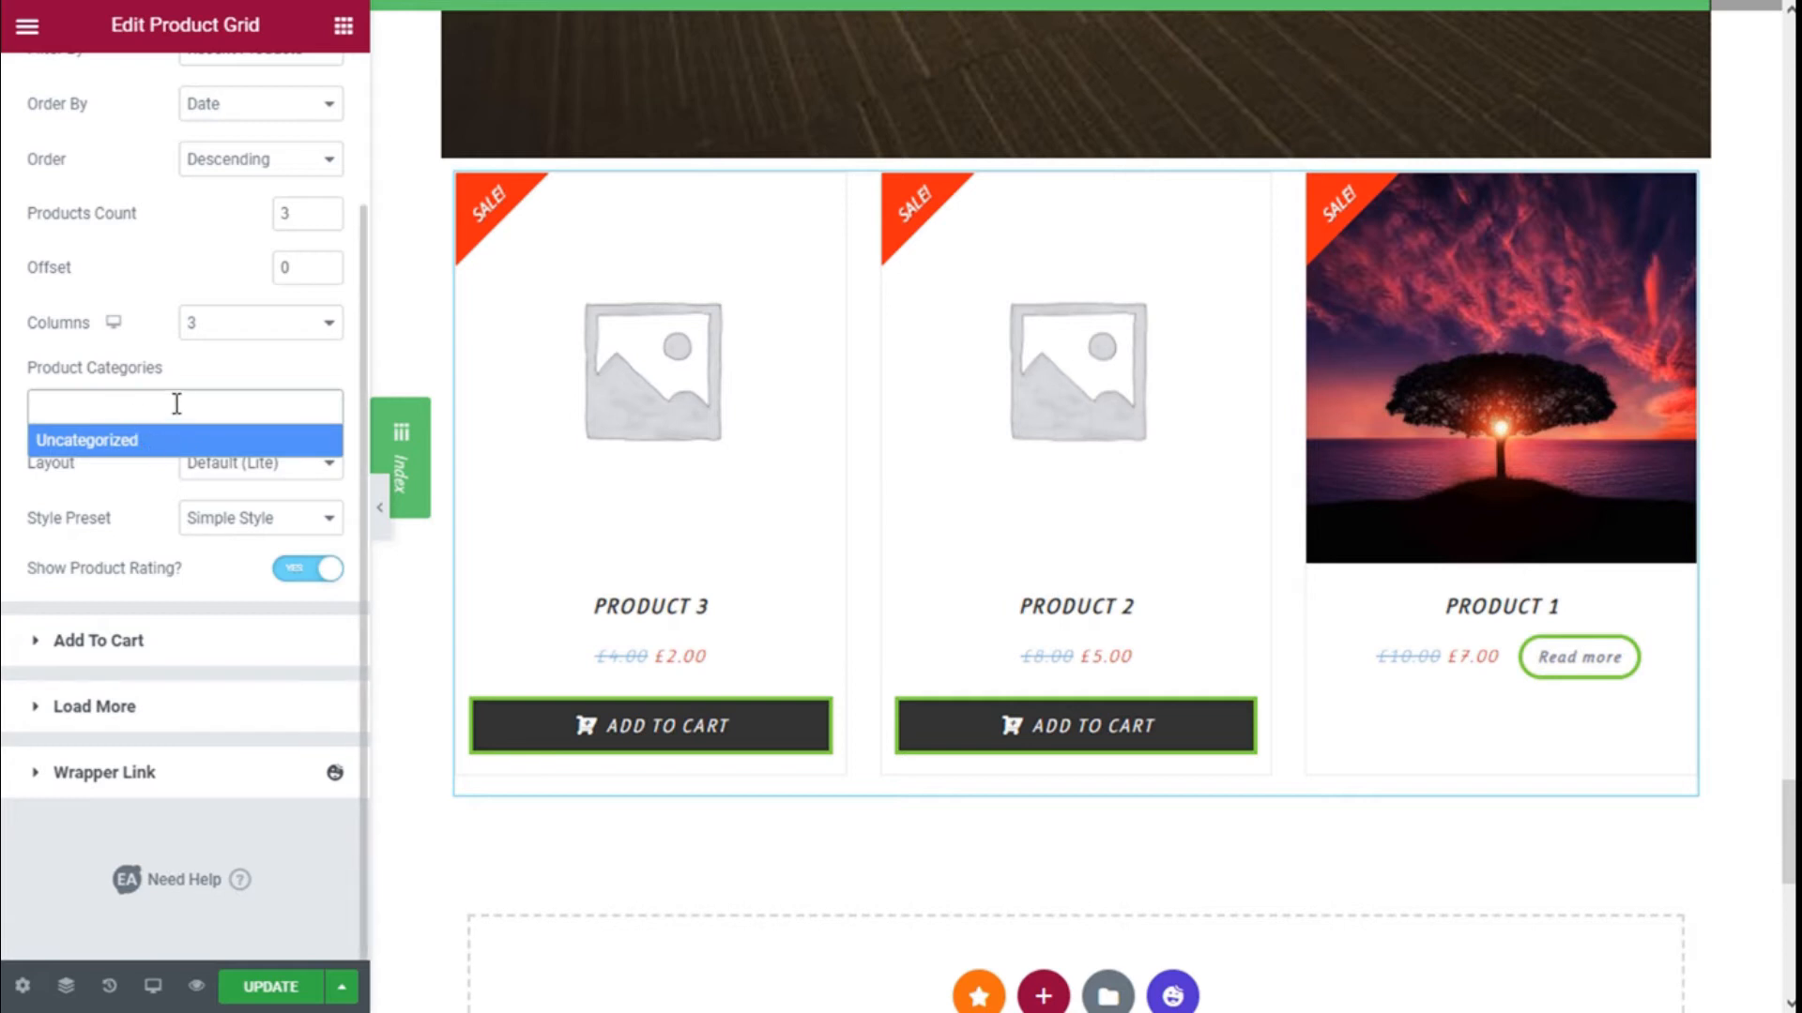
pyautogui.click(193, 364)
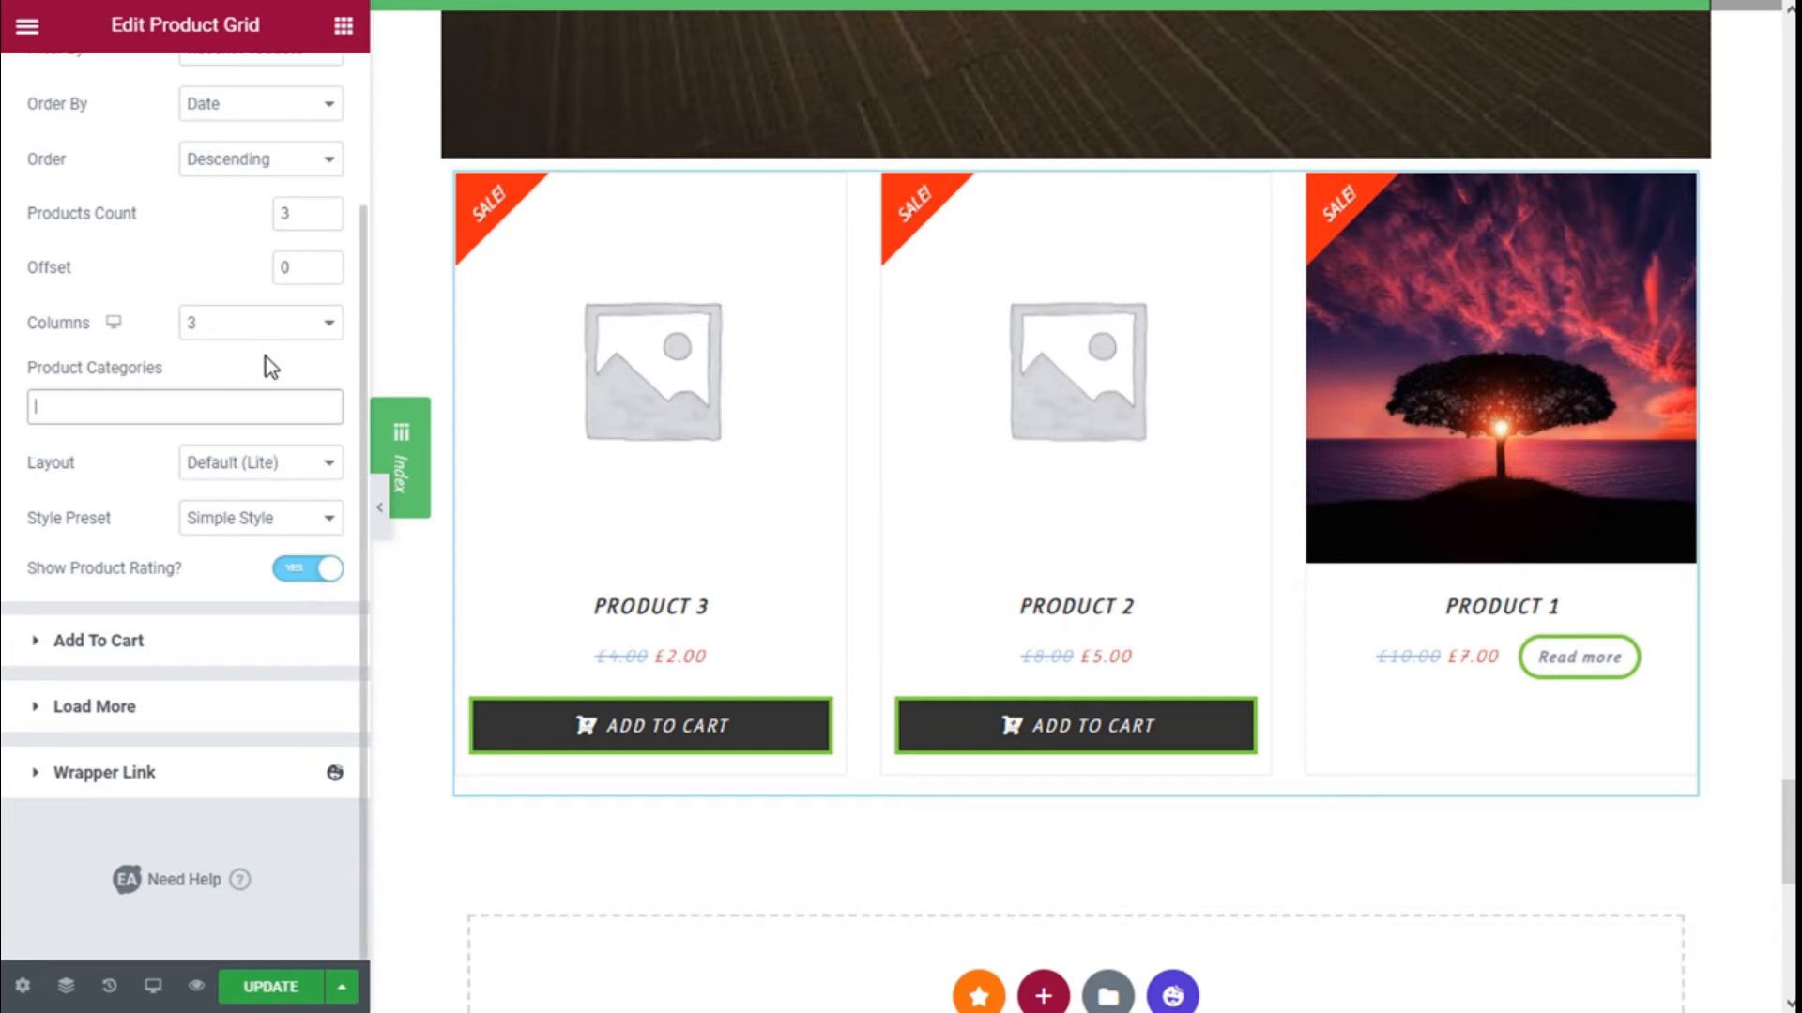
pyautogui.click(243, 465)
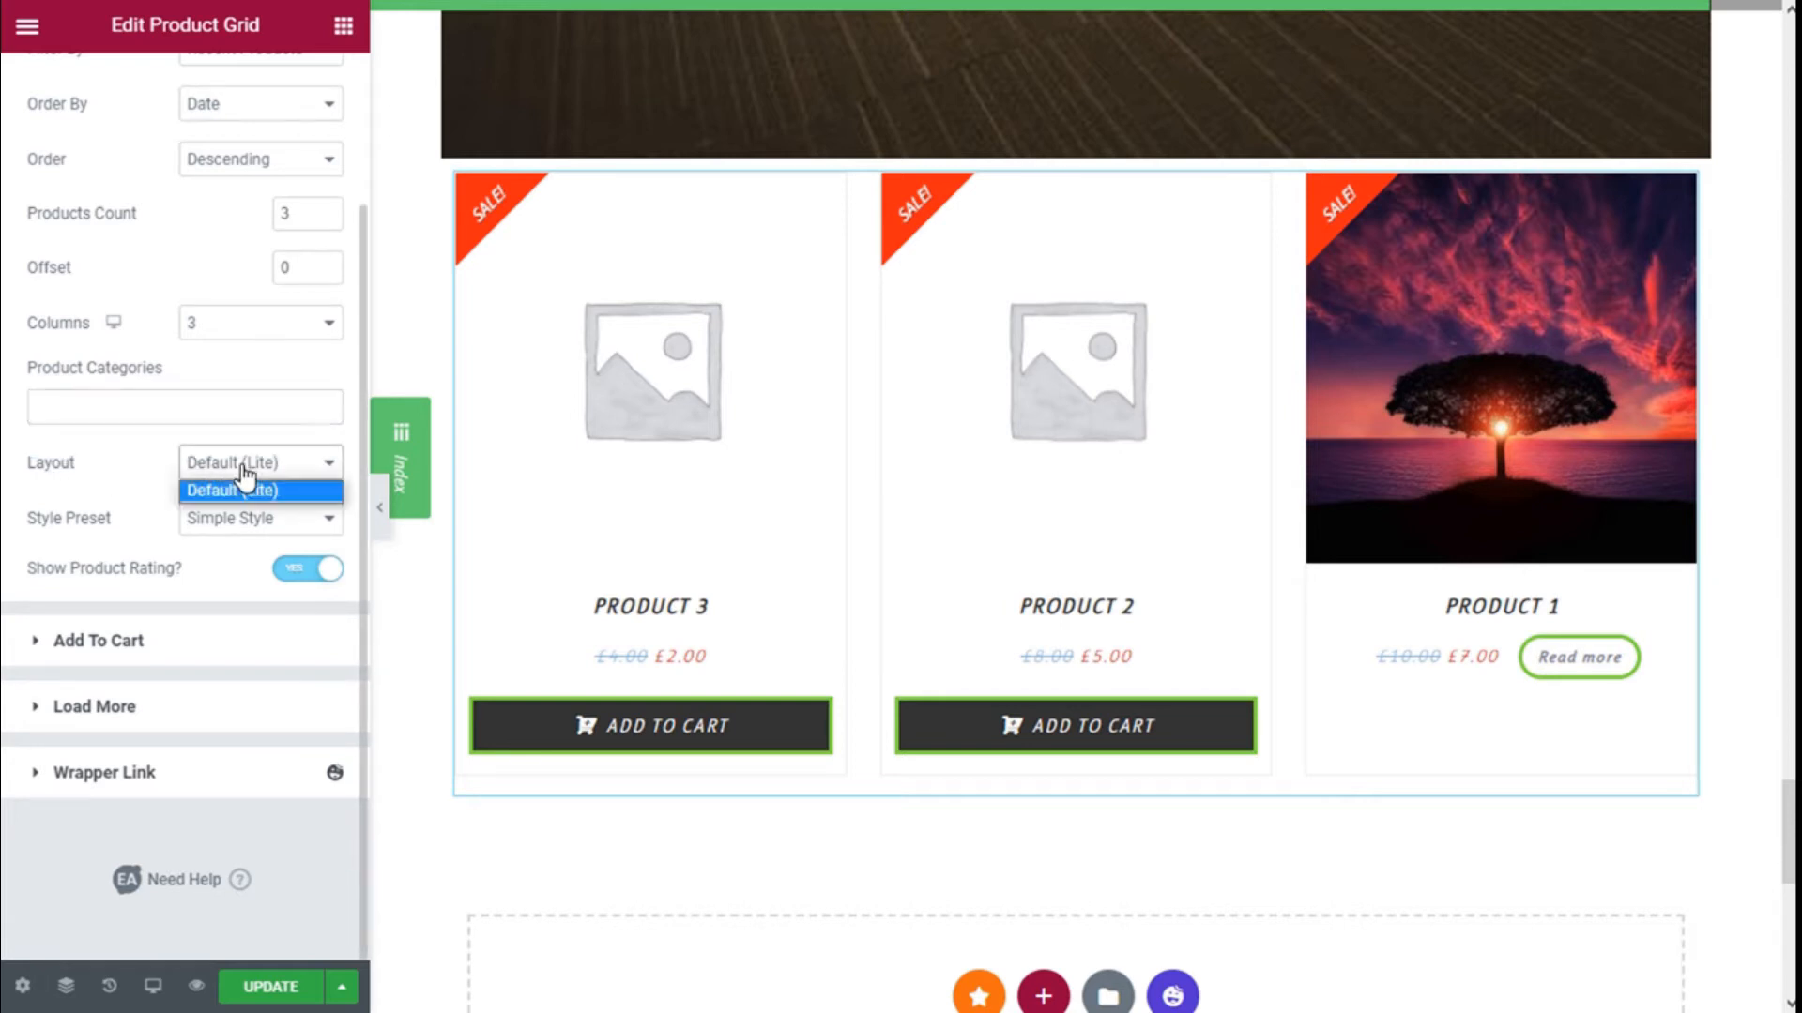
pyautogui.click(133, 463)
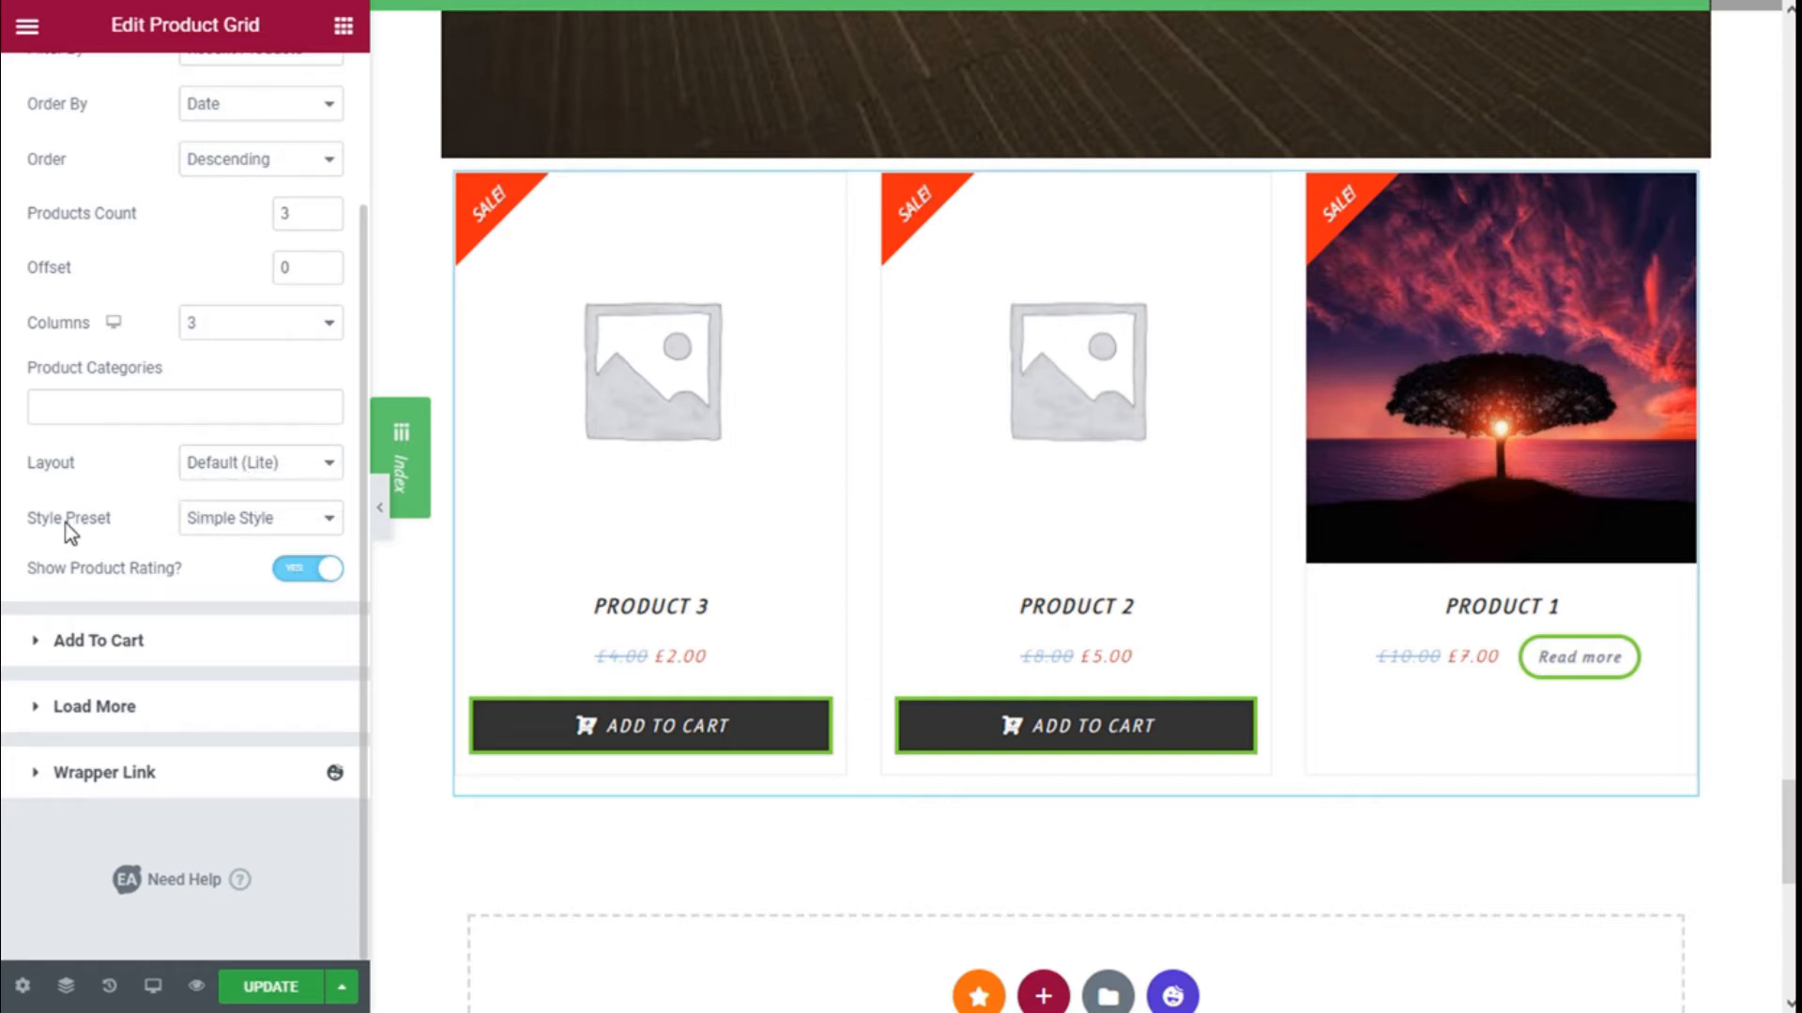
# - Try the Default style preset on the product grid and switch back to Simple Style
pyautogui.click(210, 533)
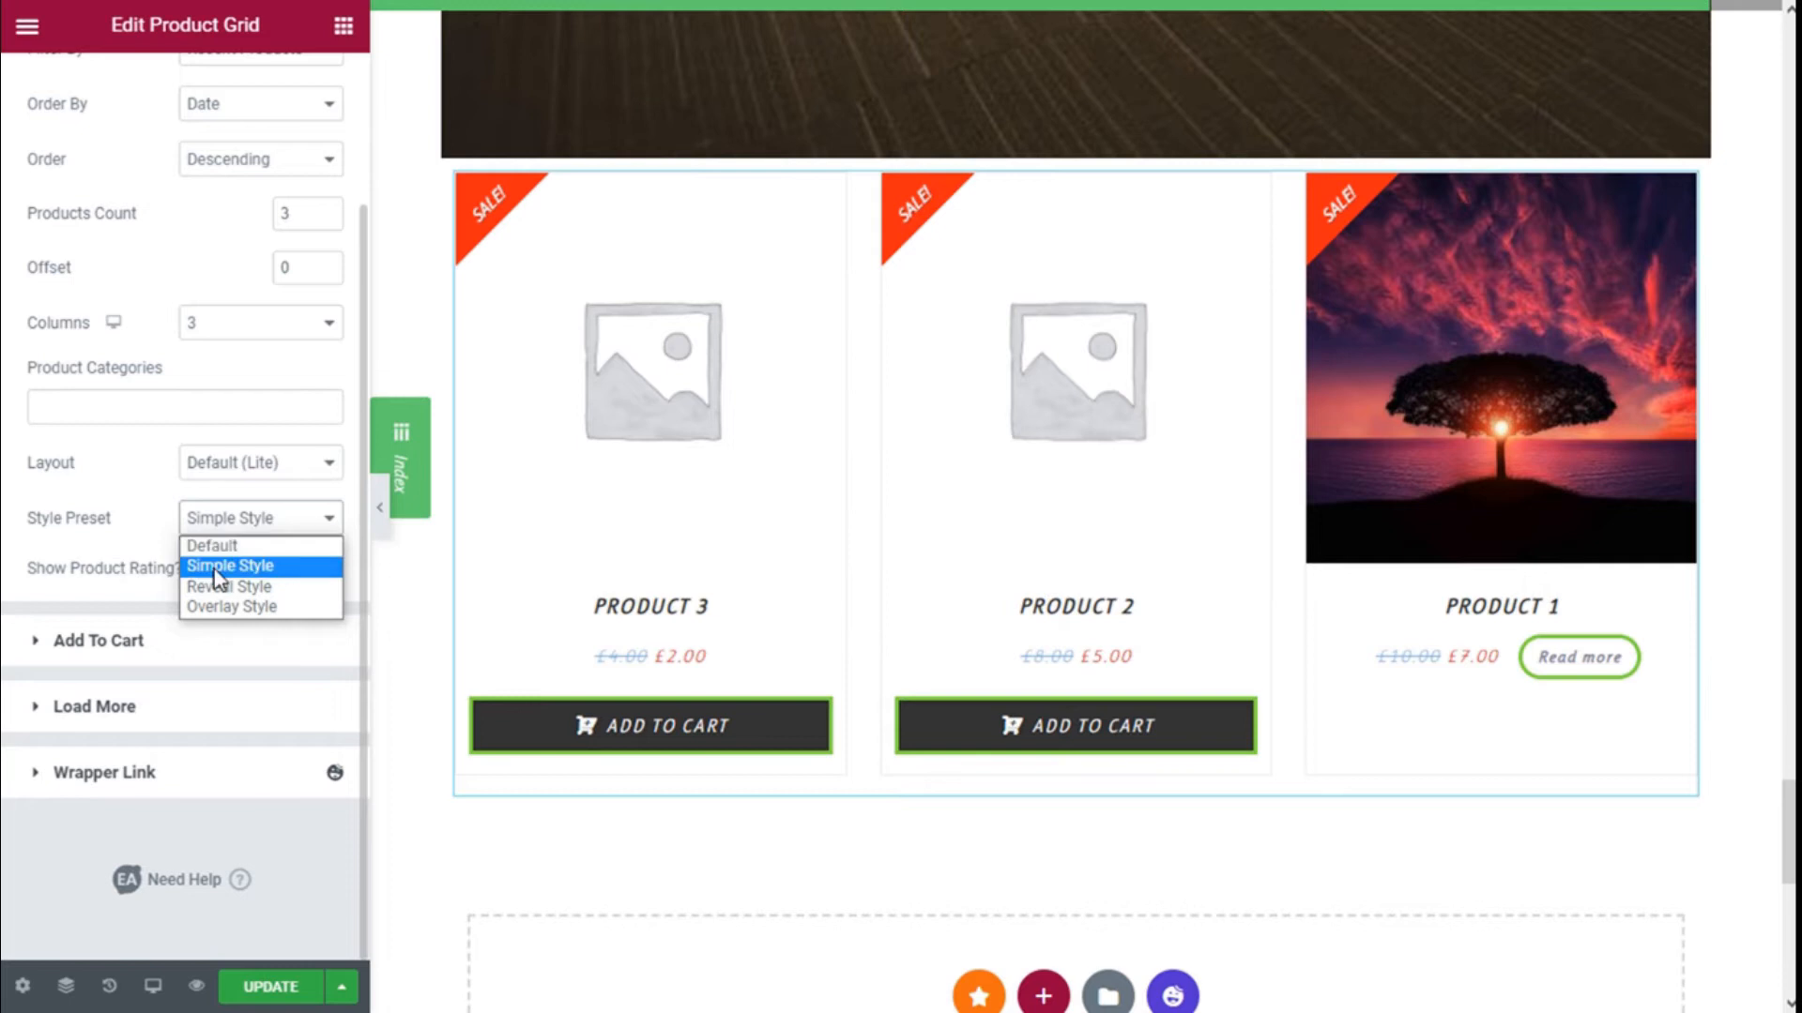
pyautogui.click(226, 548)
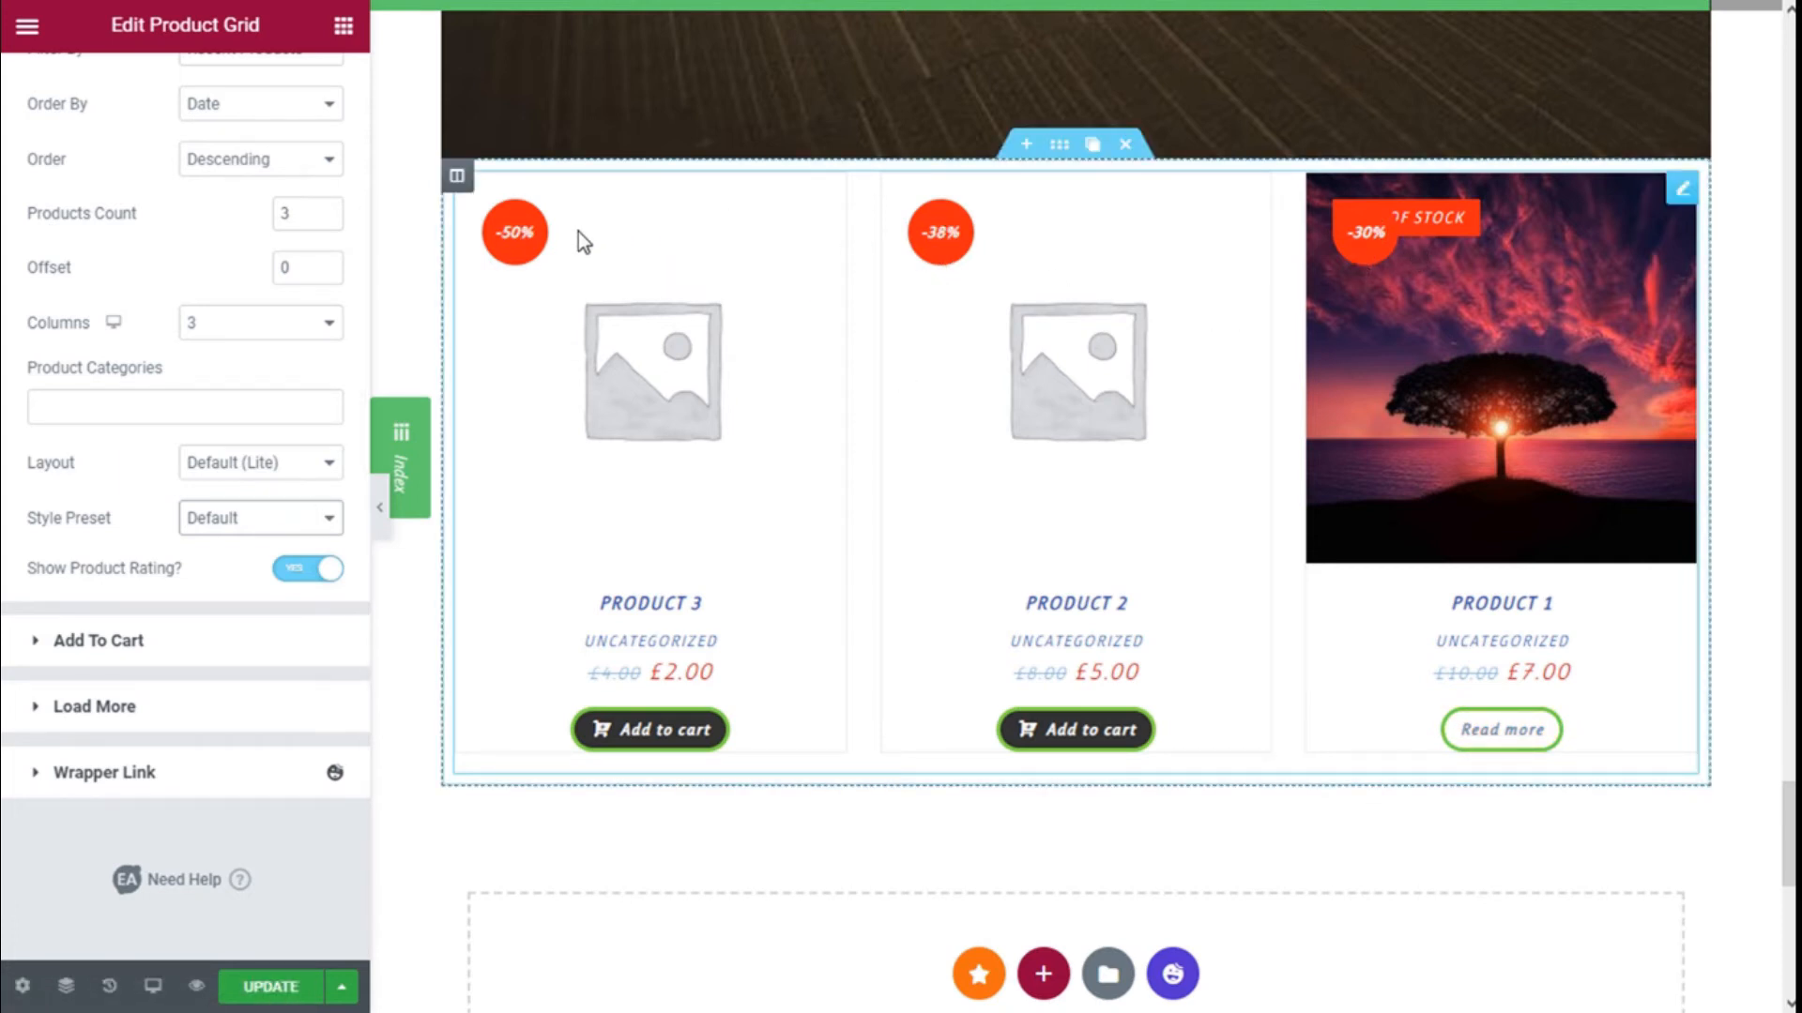
pyautogui.click(322, 519)
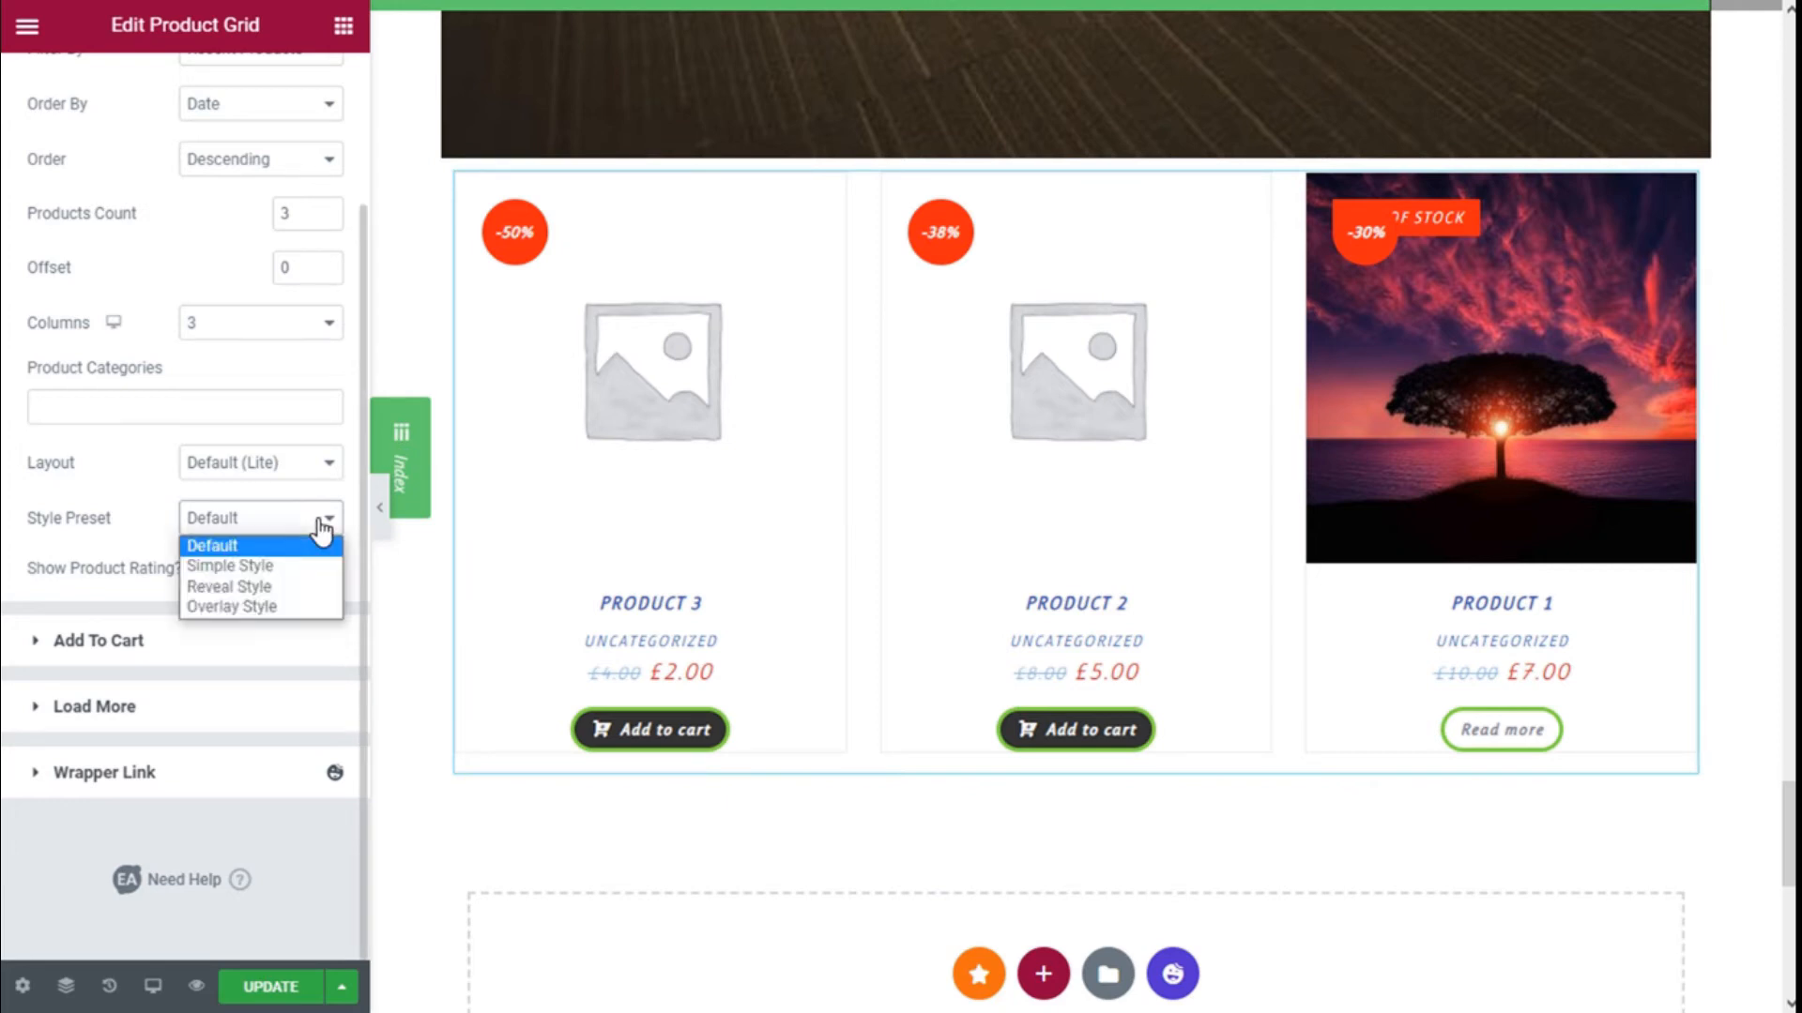
pyautogui.click(291, 563)
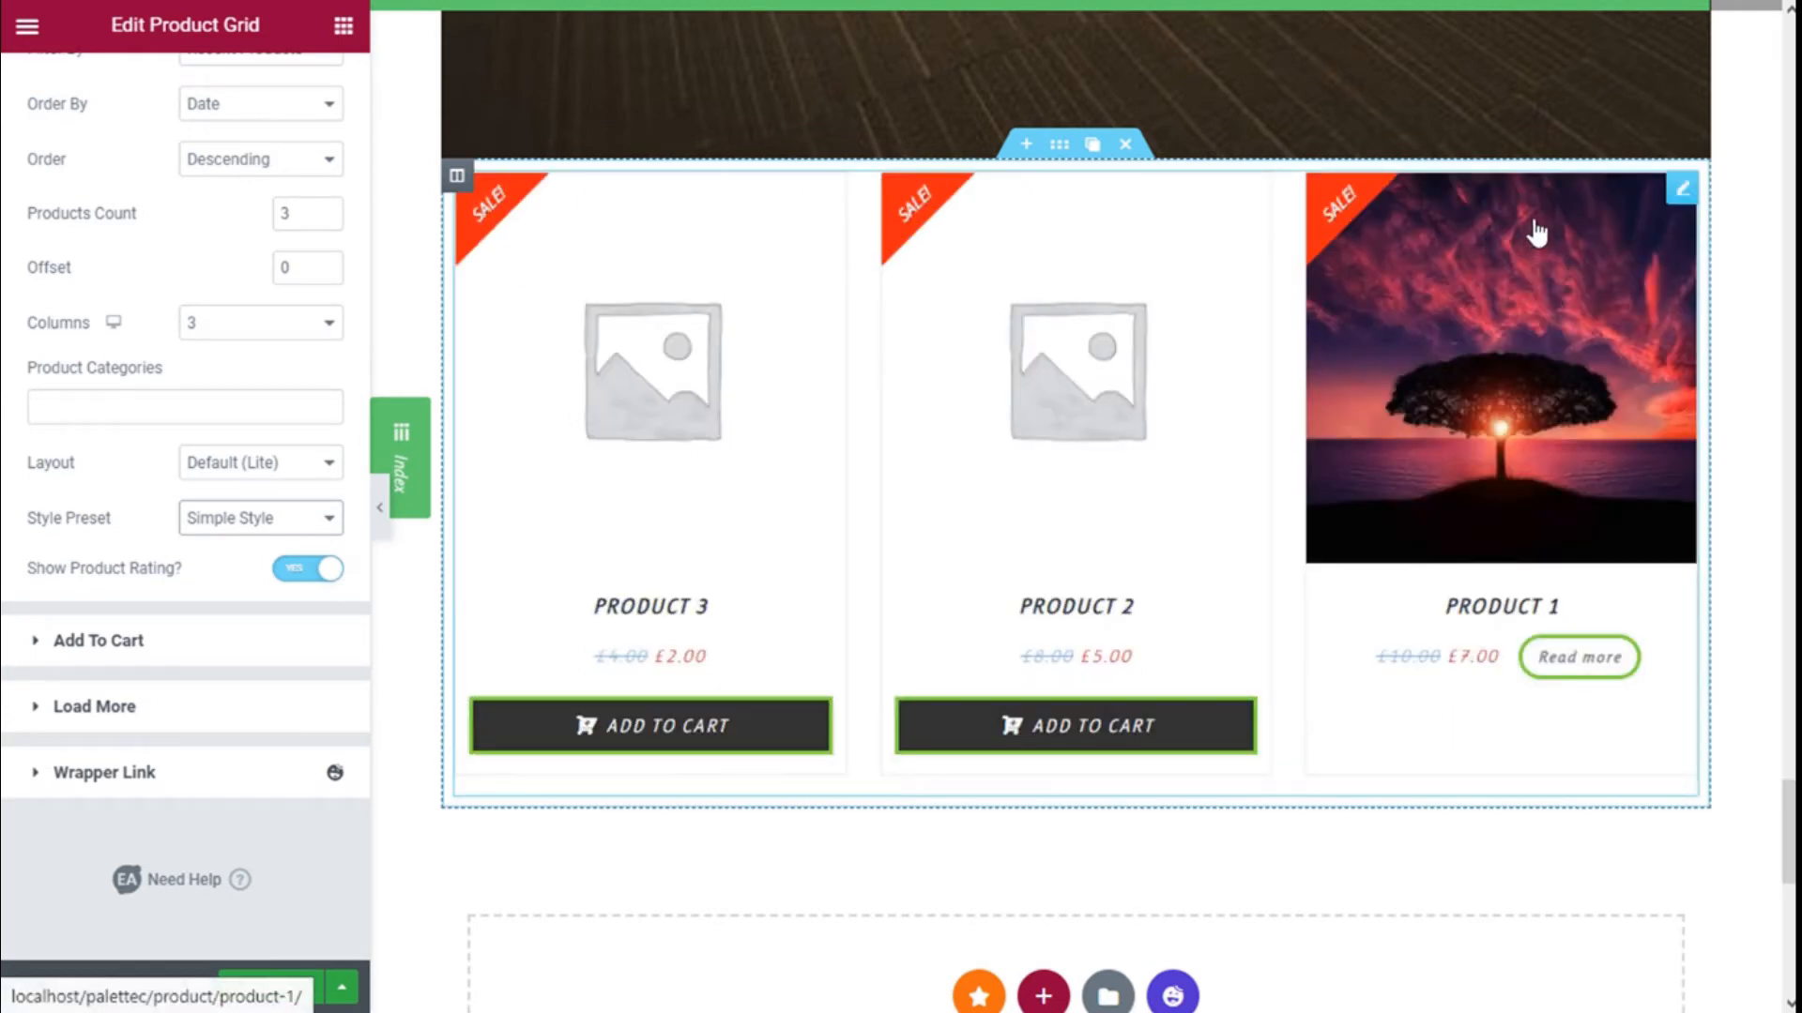
# - Try the Reveal Style and Overlay Style presets on the product grid and switch back to Simple Style
pyautogui.click(270, 518)
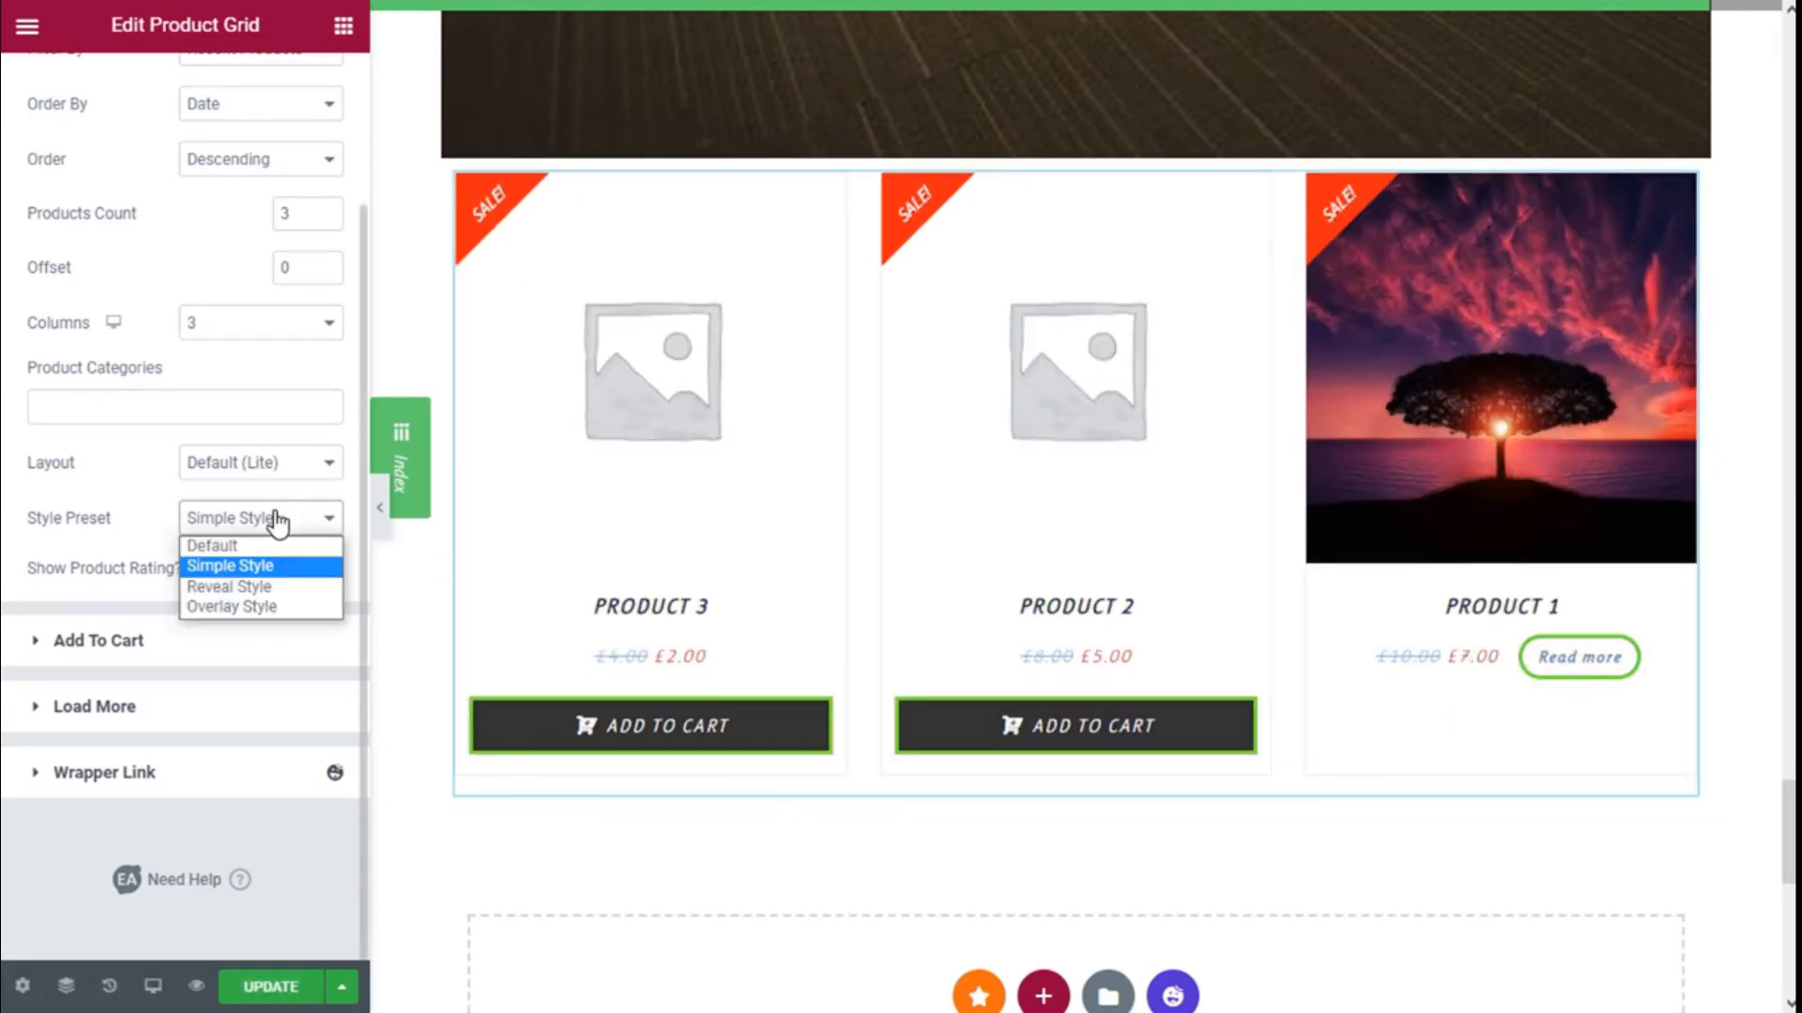
pyautogui.click(262, 588)
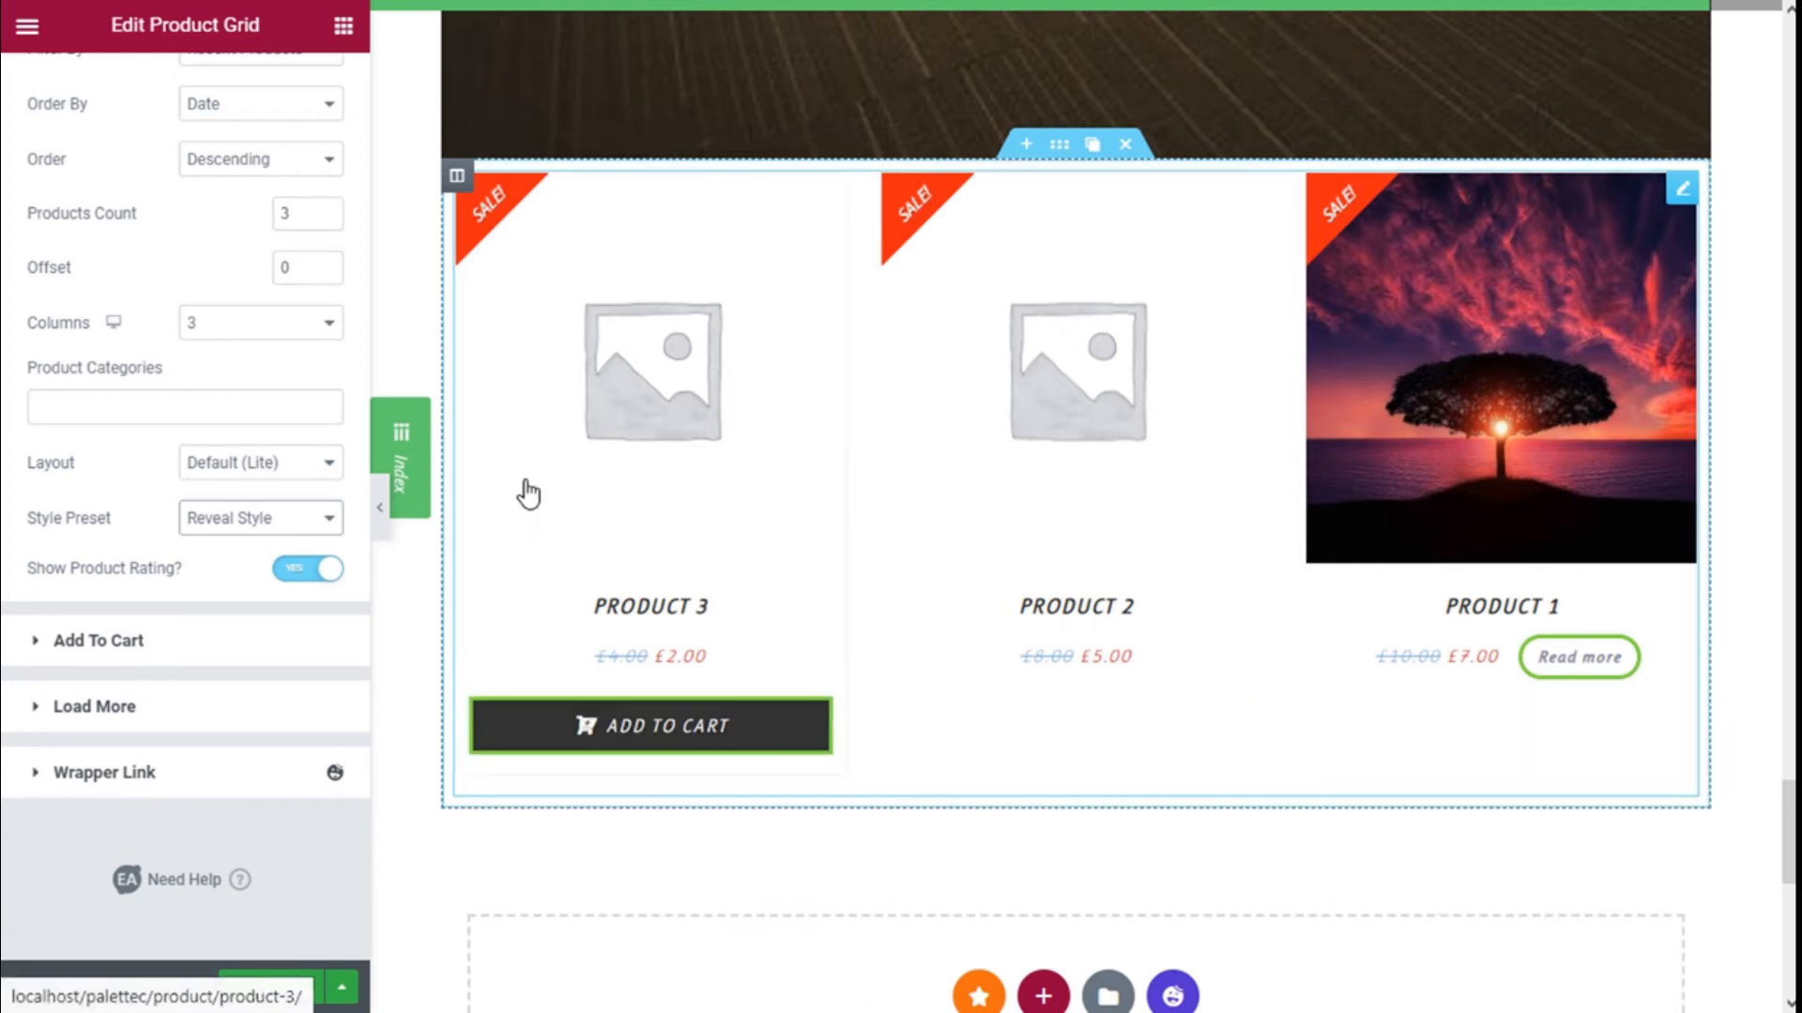
pyautogui.click(264, 524)
pyautogui.click(254, 589)
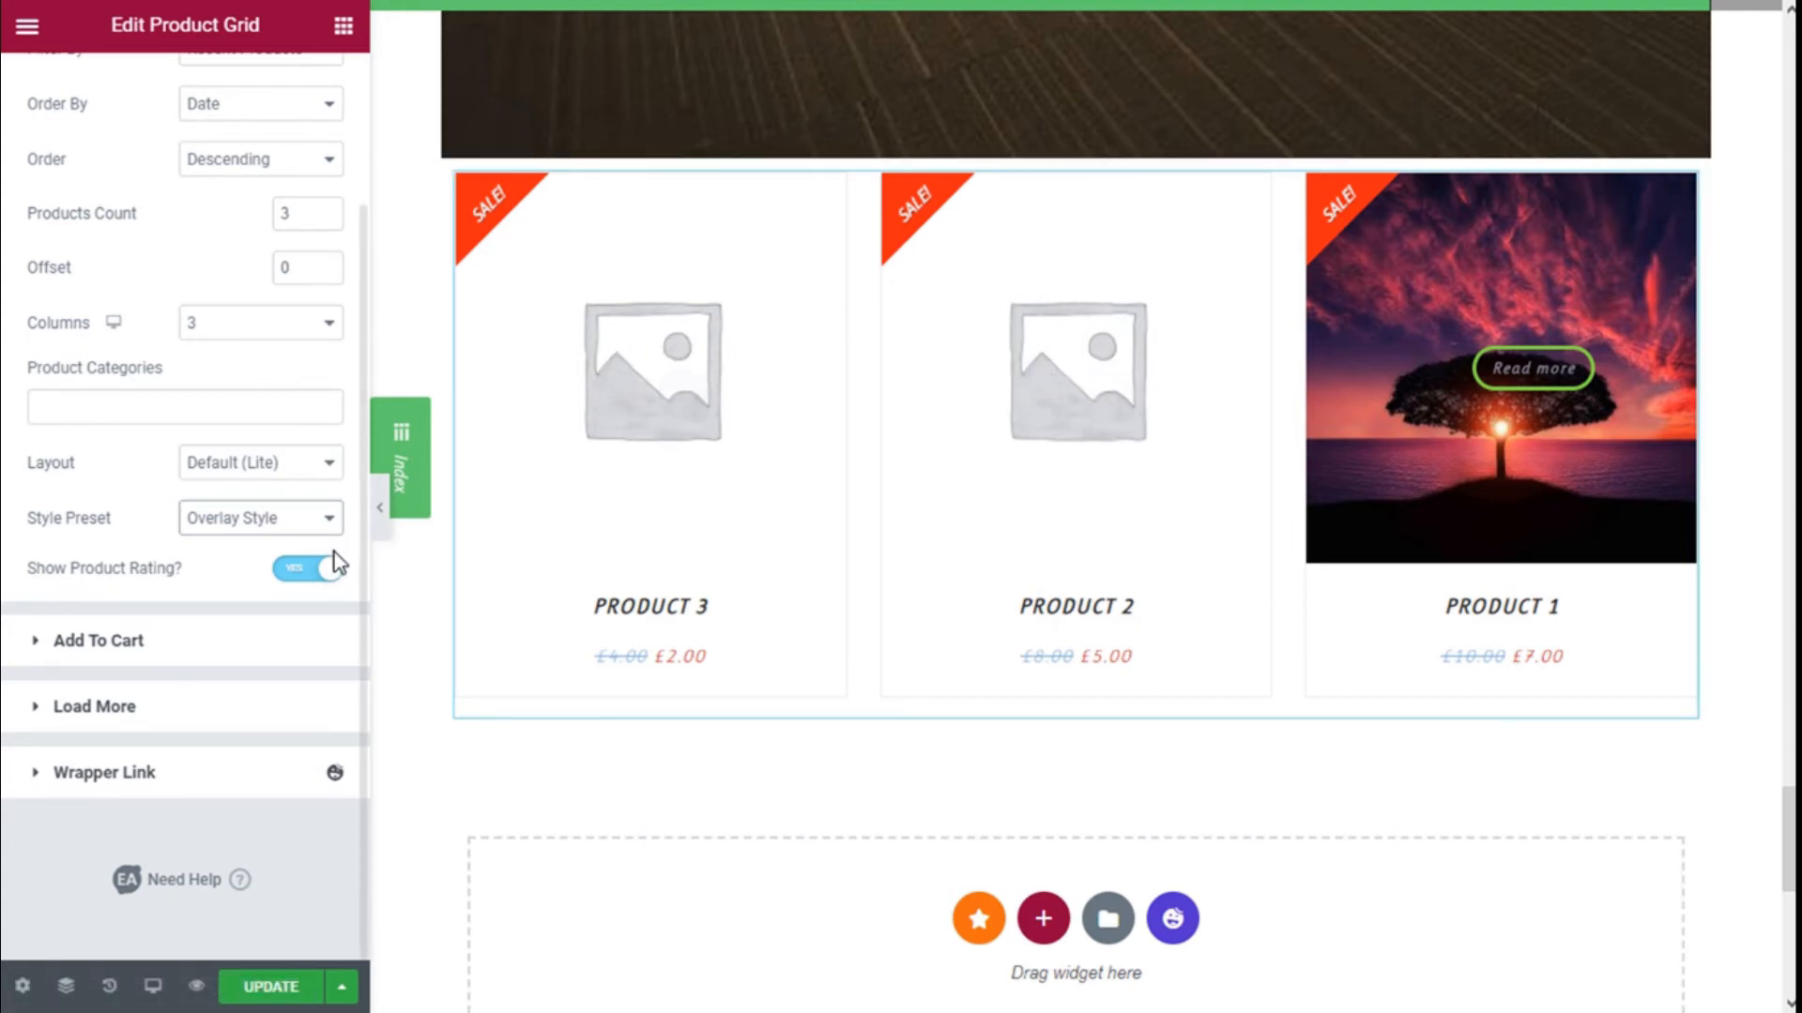
pyautogui.click(314, 526)
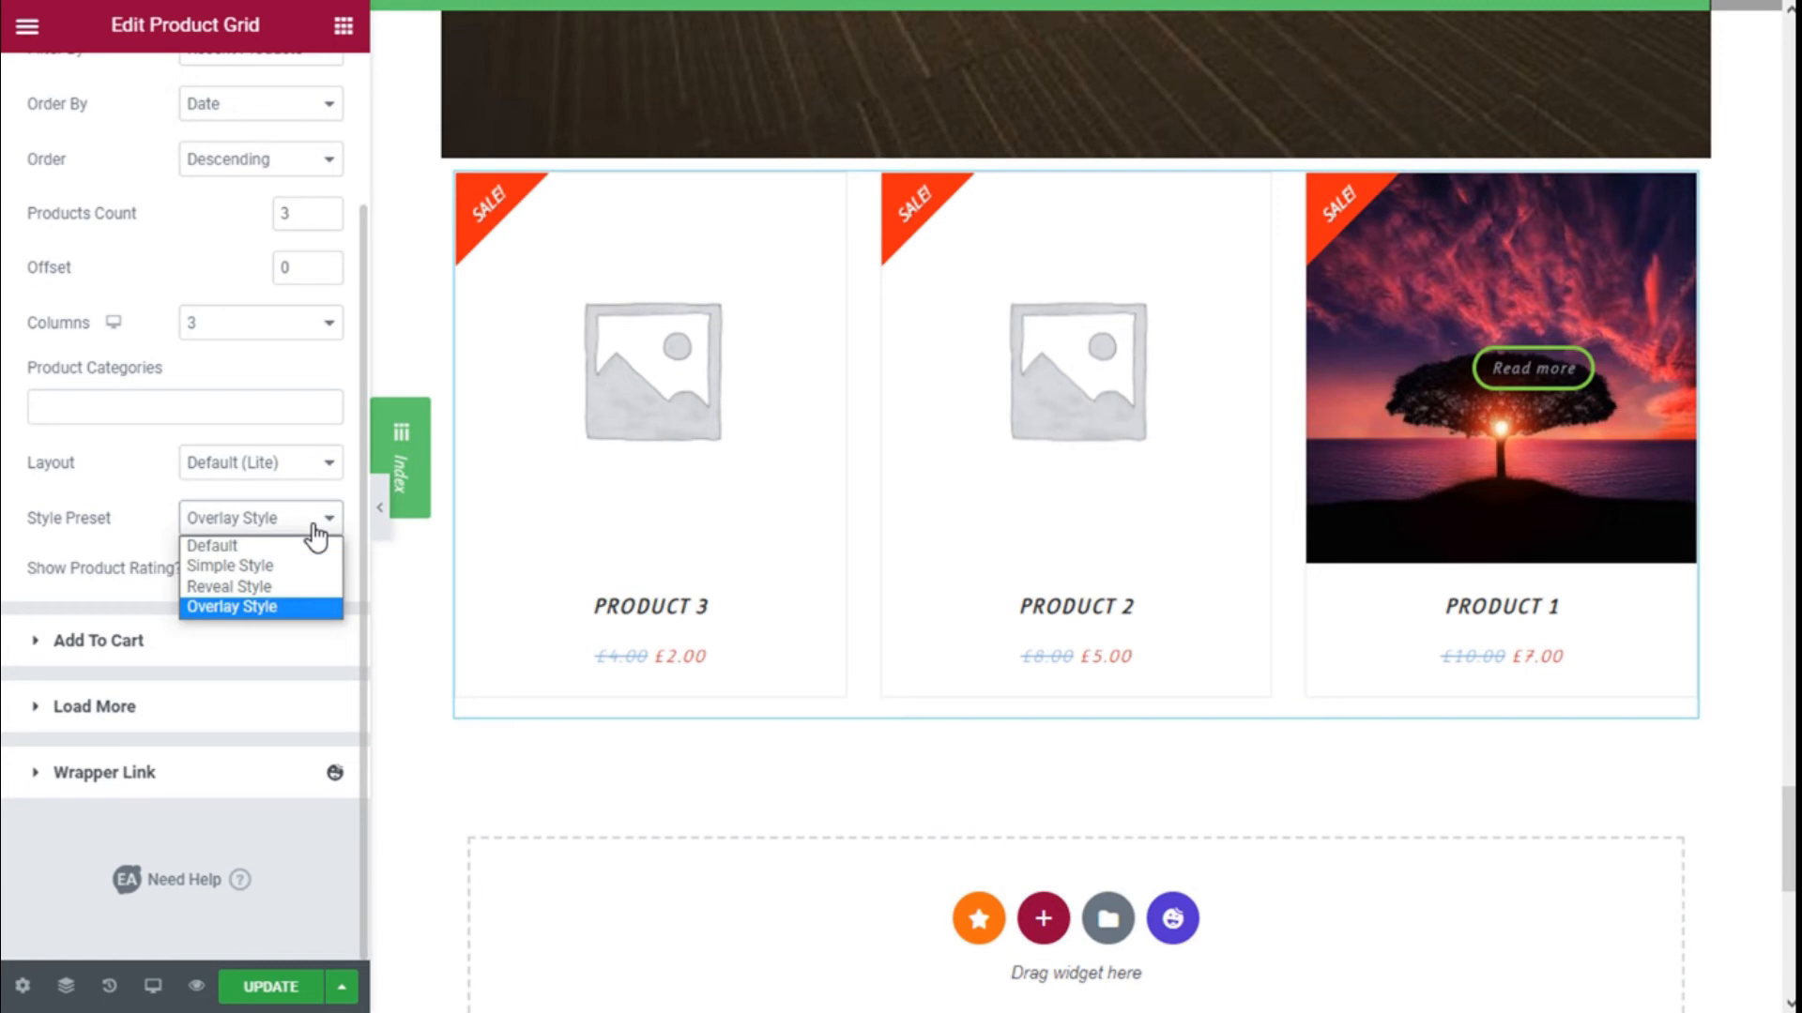
pyautogui.click(268, 567)
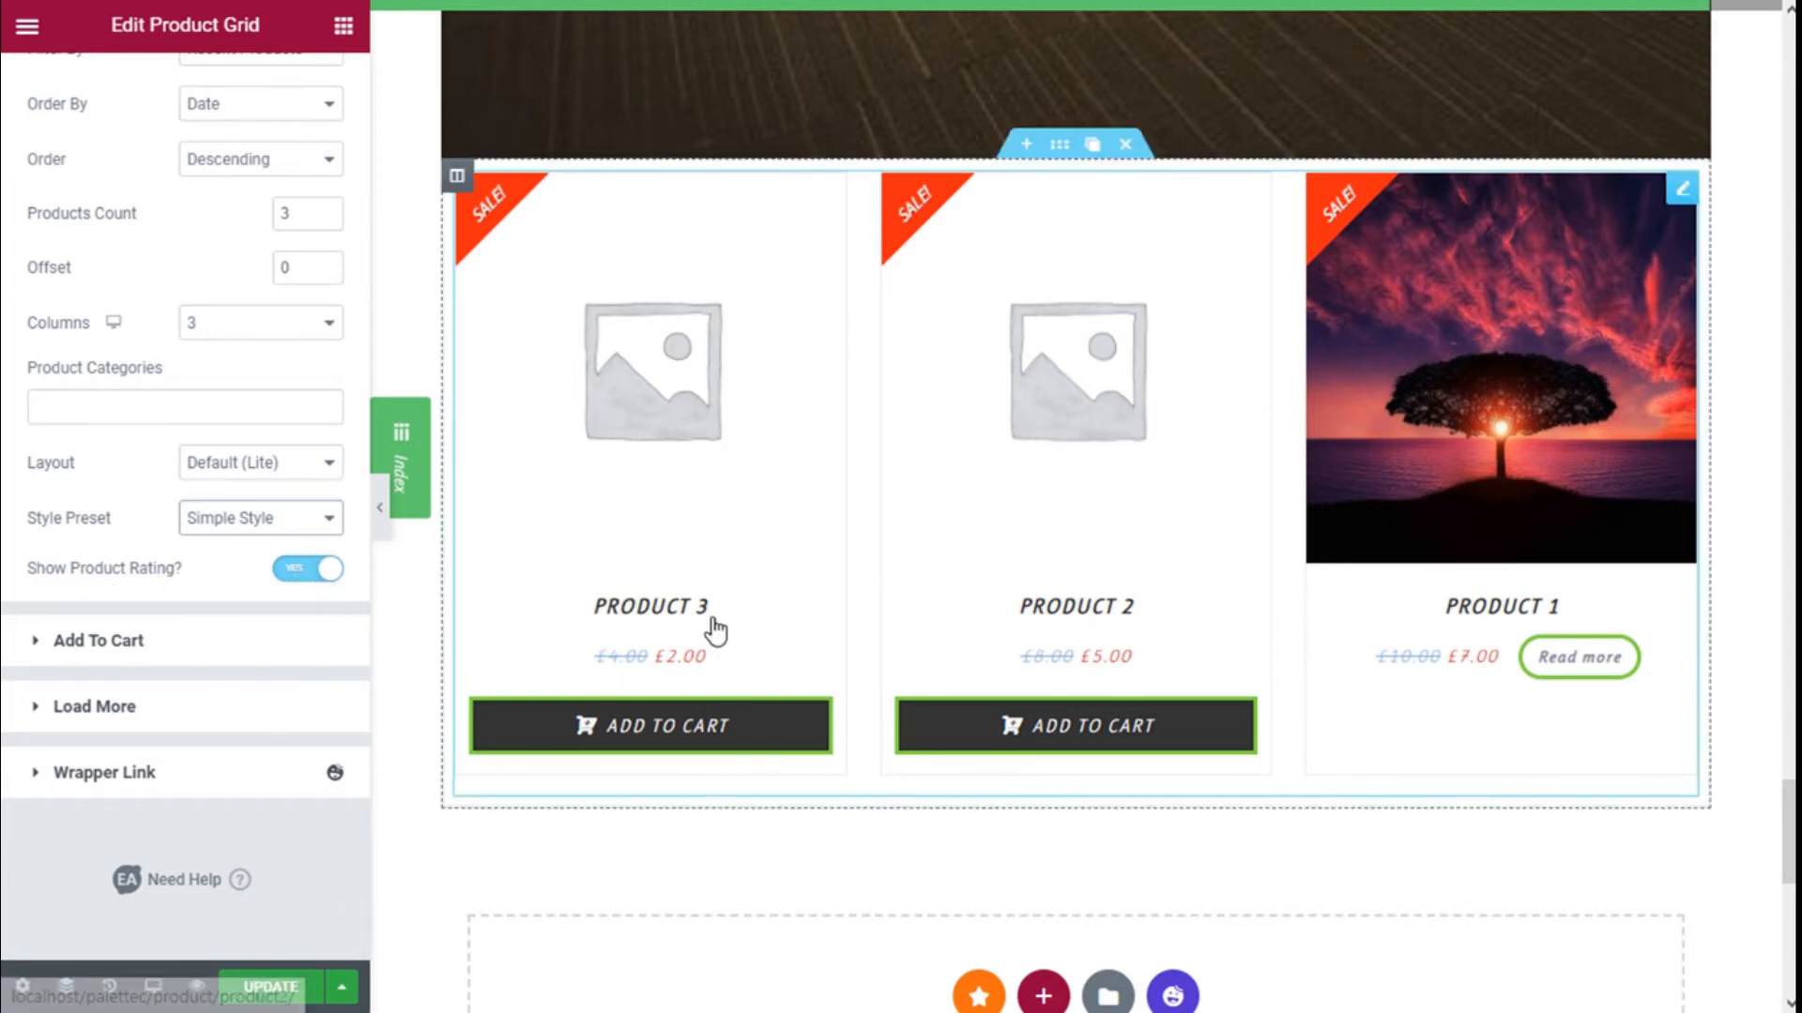
# - Enable custom add-to-cart text for the product grid and set the Simple Product Button Text to "ADD CART"
pyautogui.scroll(2, 252, 563)
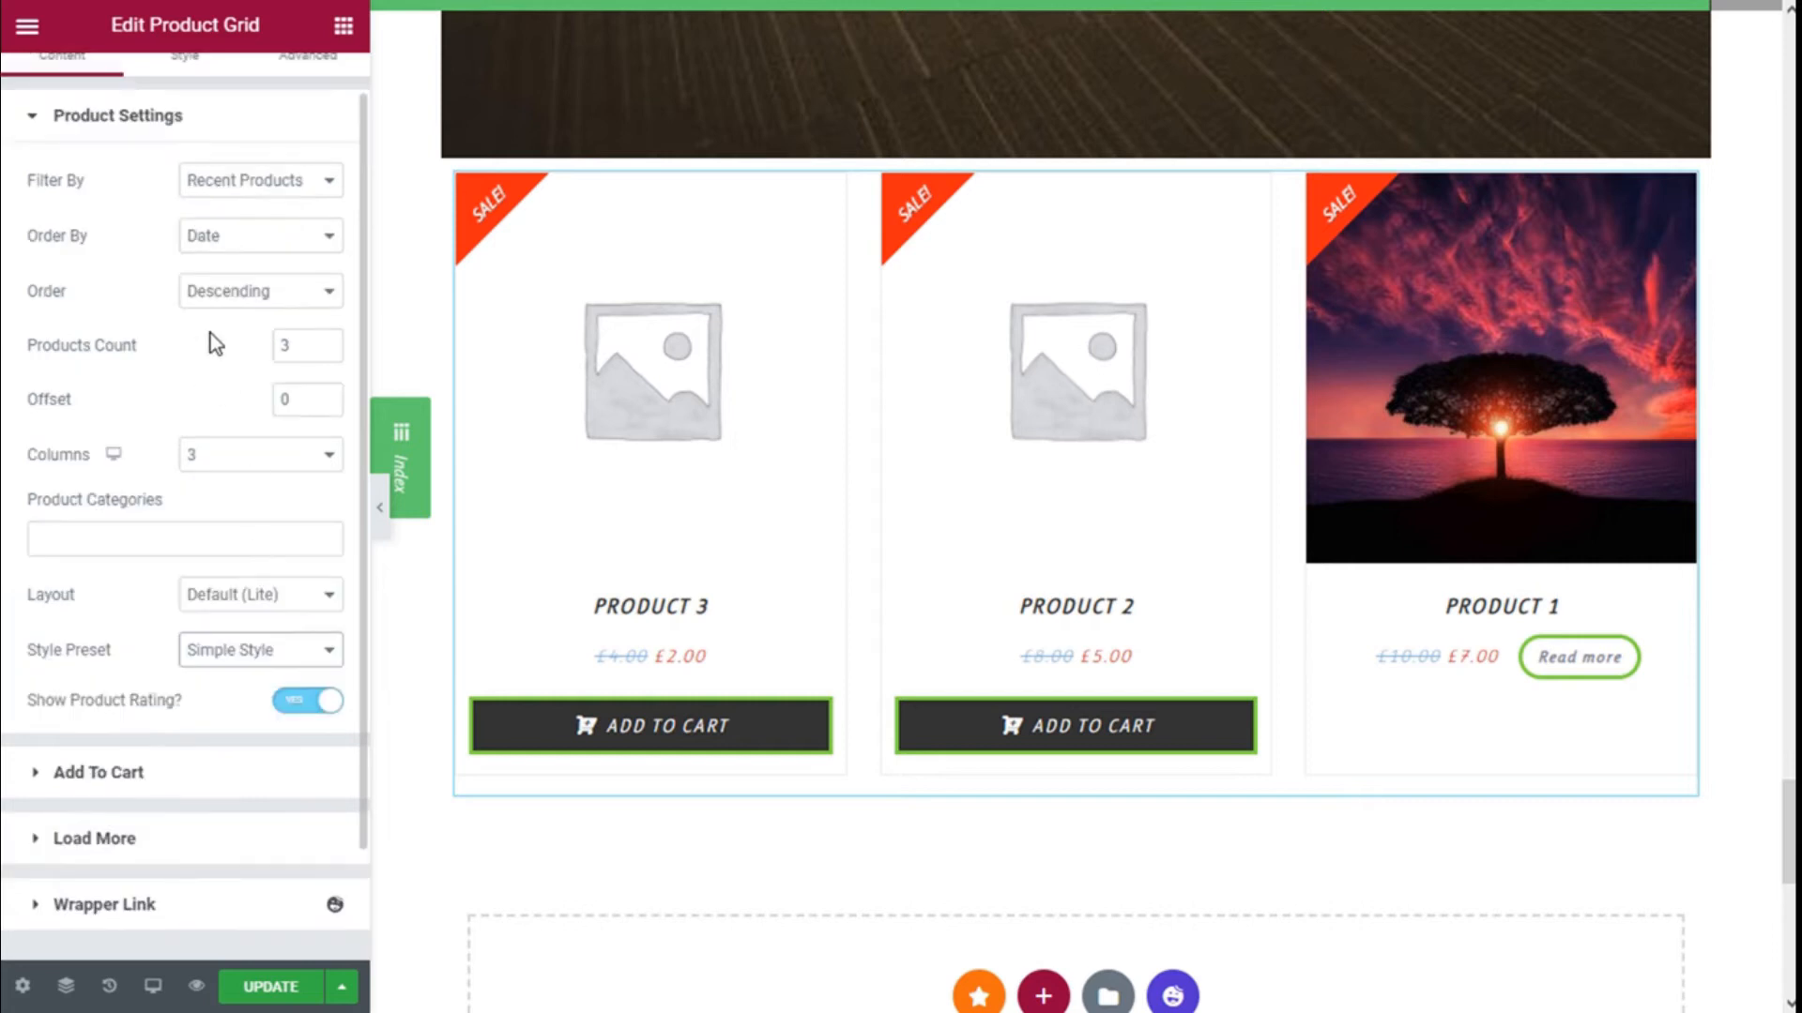
pyautogui.click(174, 117)
pyautogui.click(141, 231)
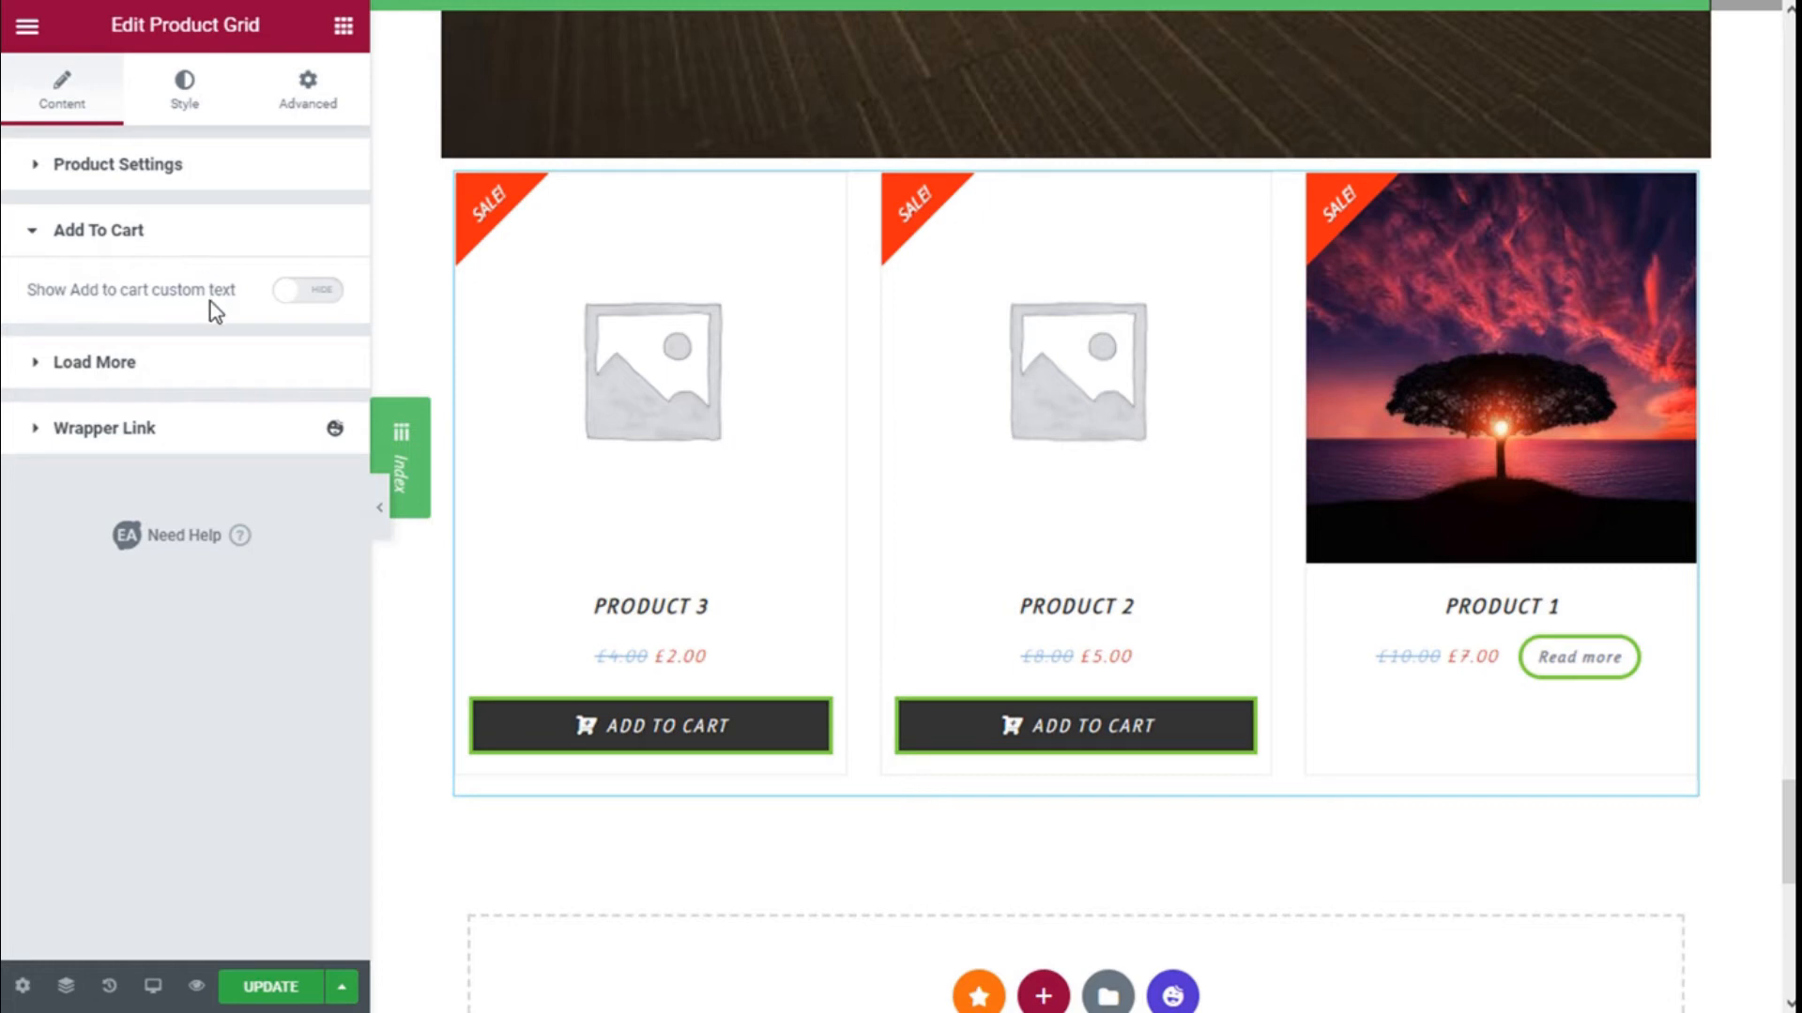
pyautogui.click(302, 298)
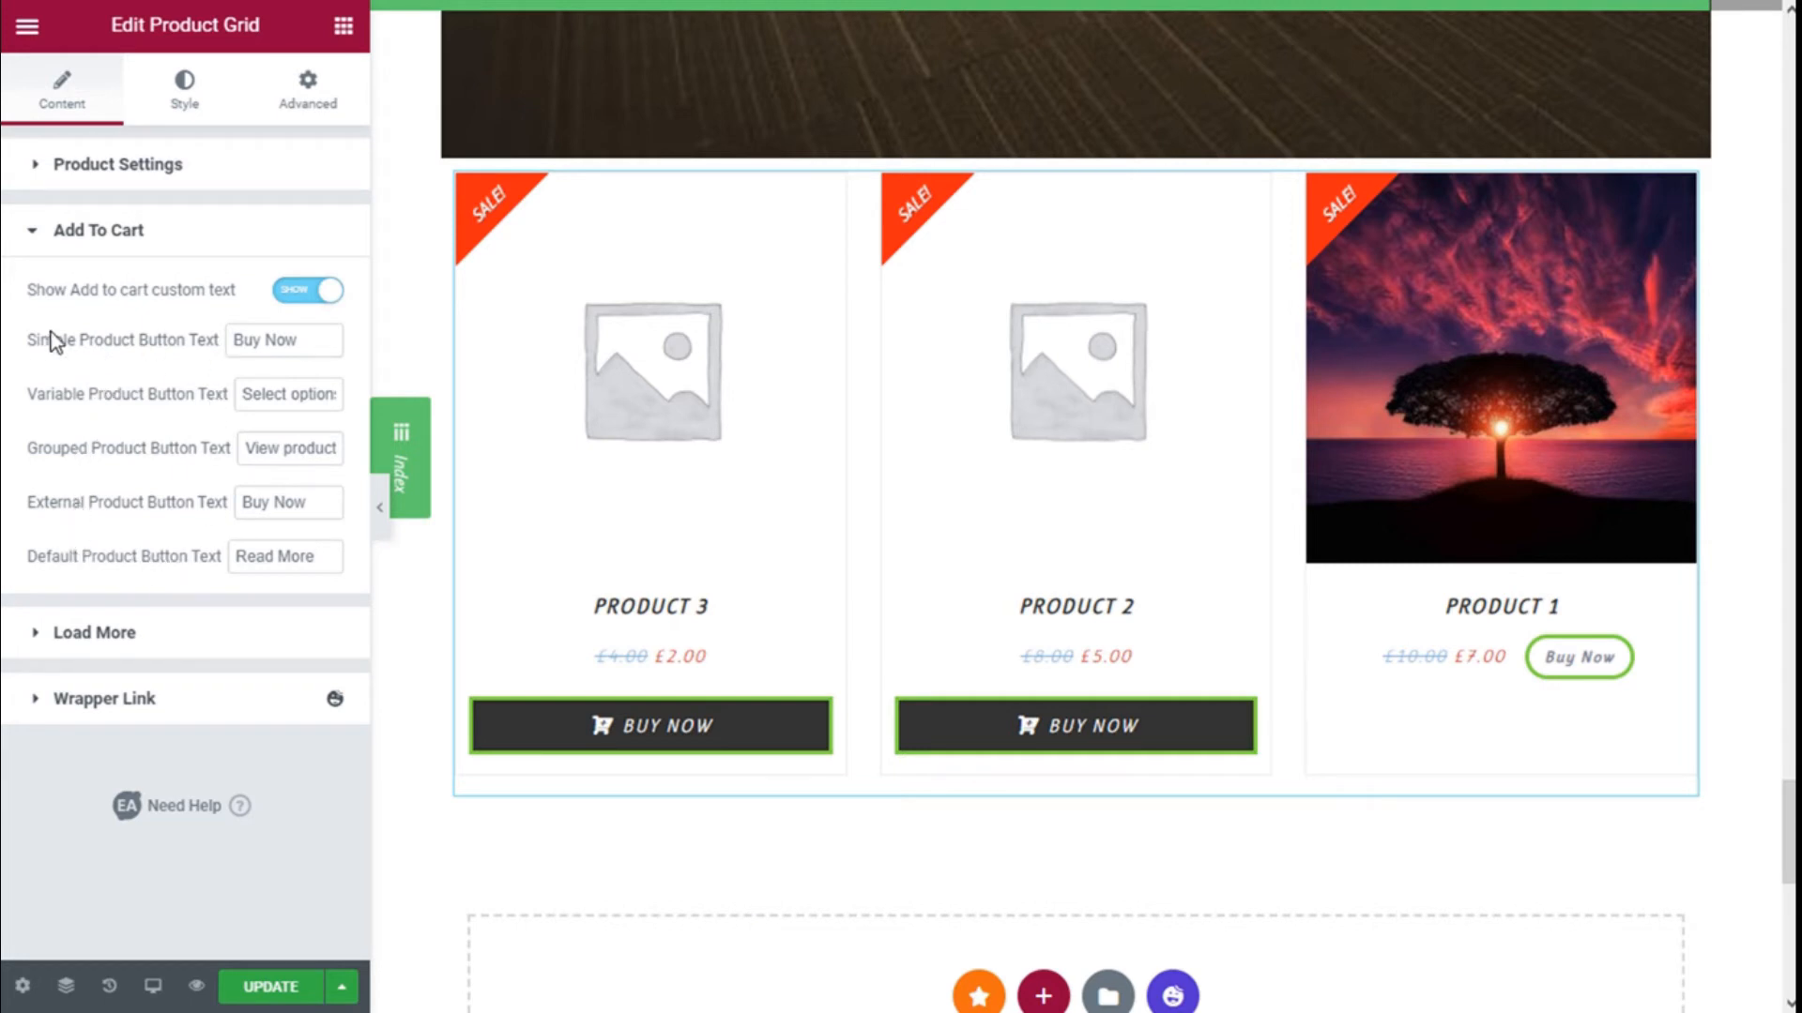
pyautogui.click(308, 340)
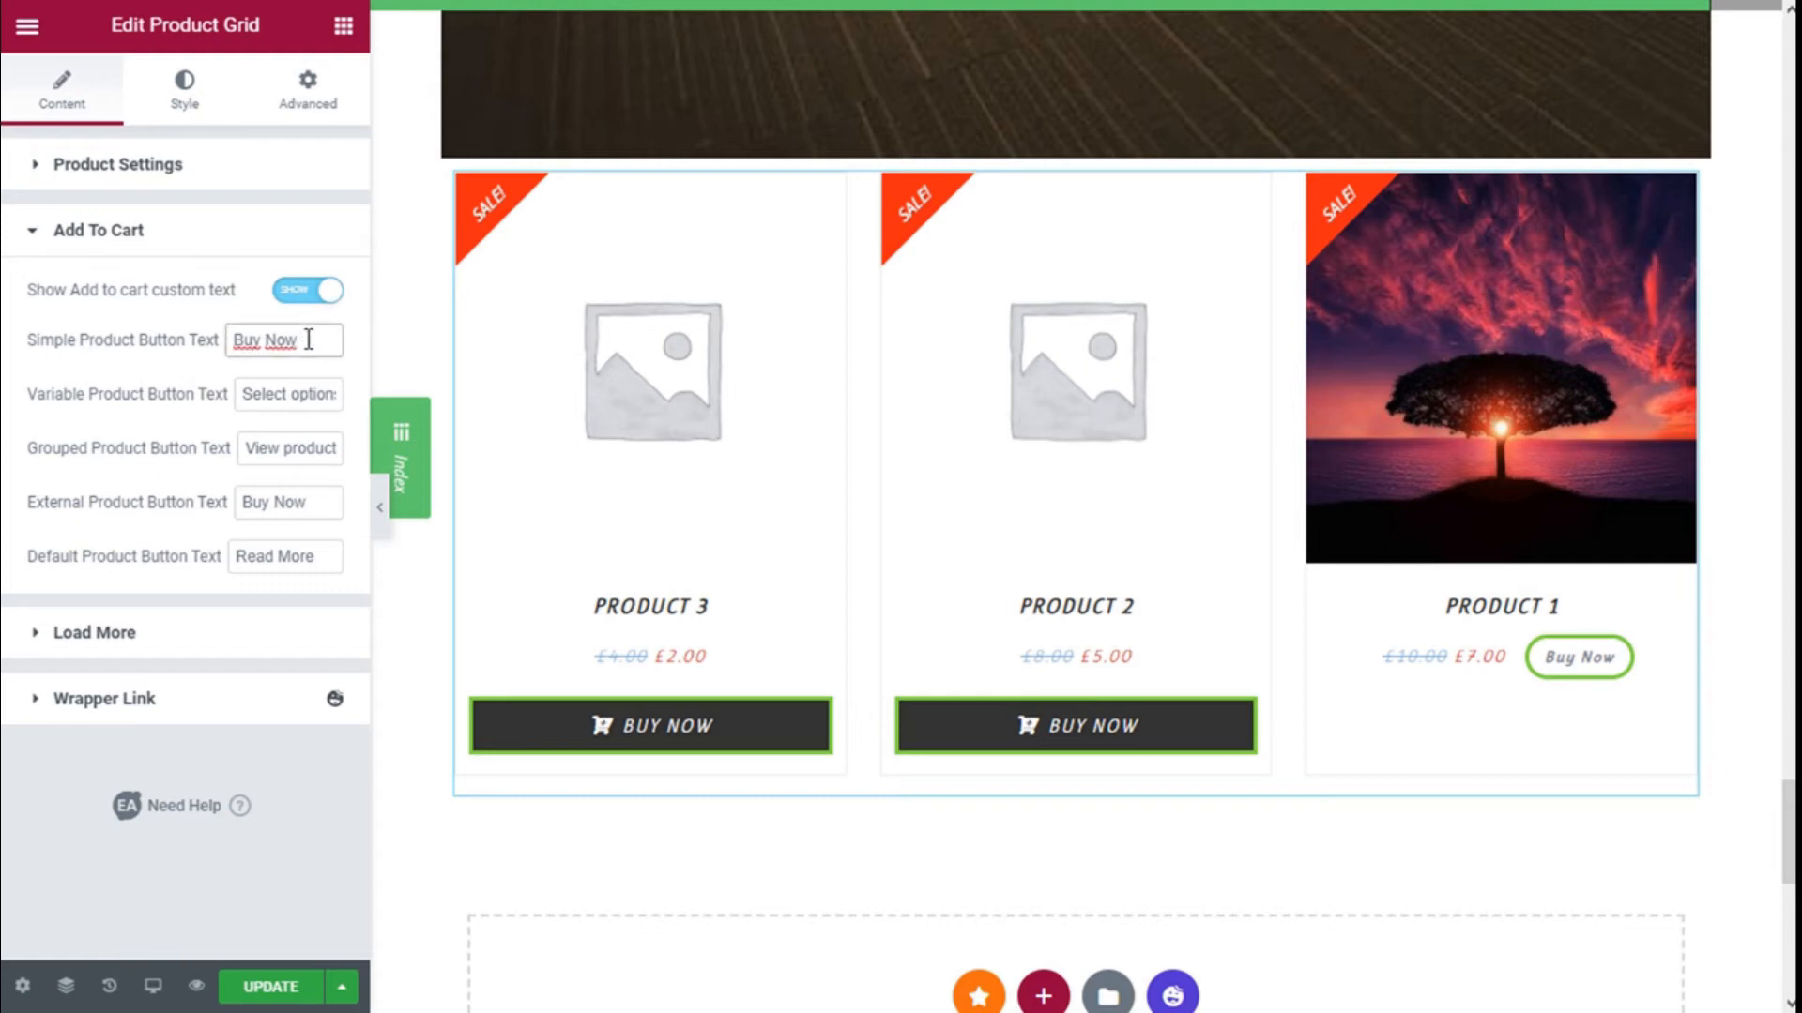
pyautogui.press('BackSpace')
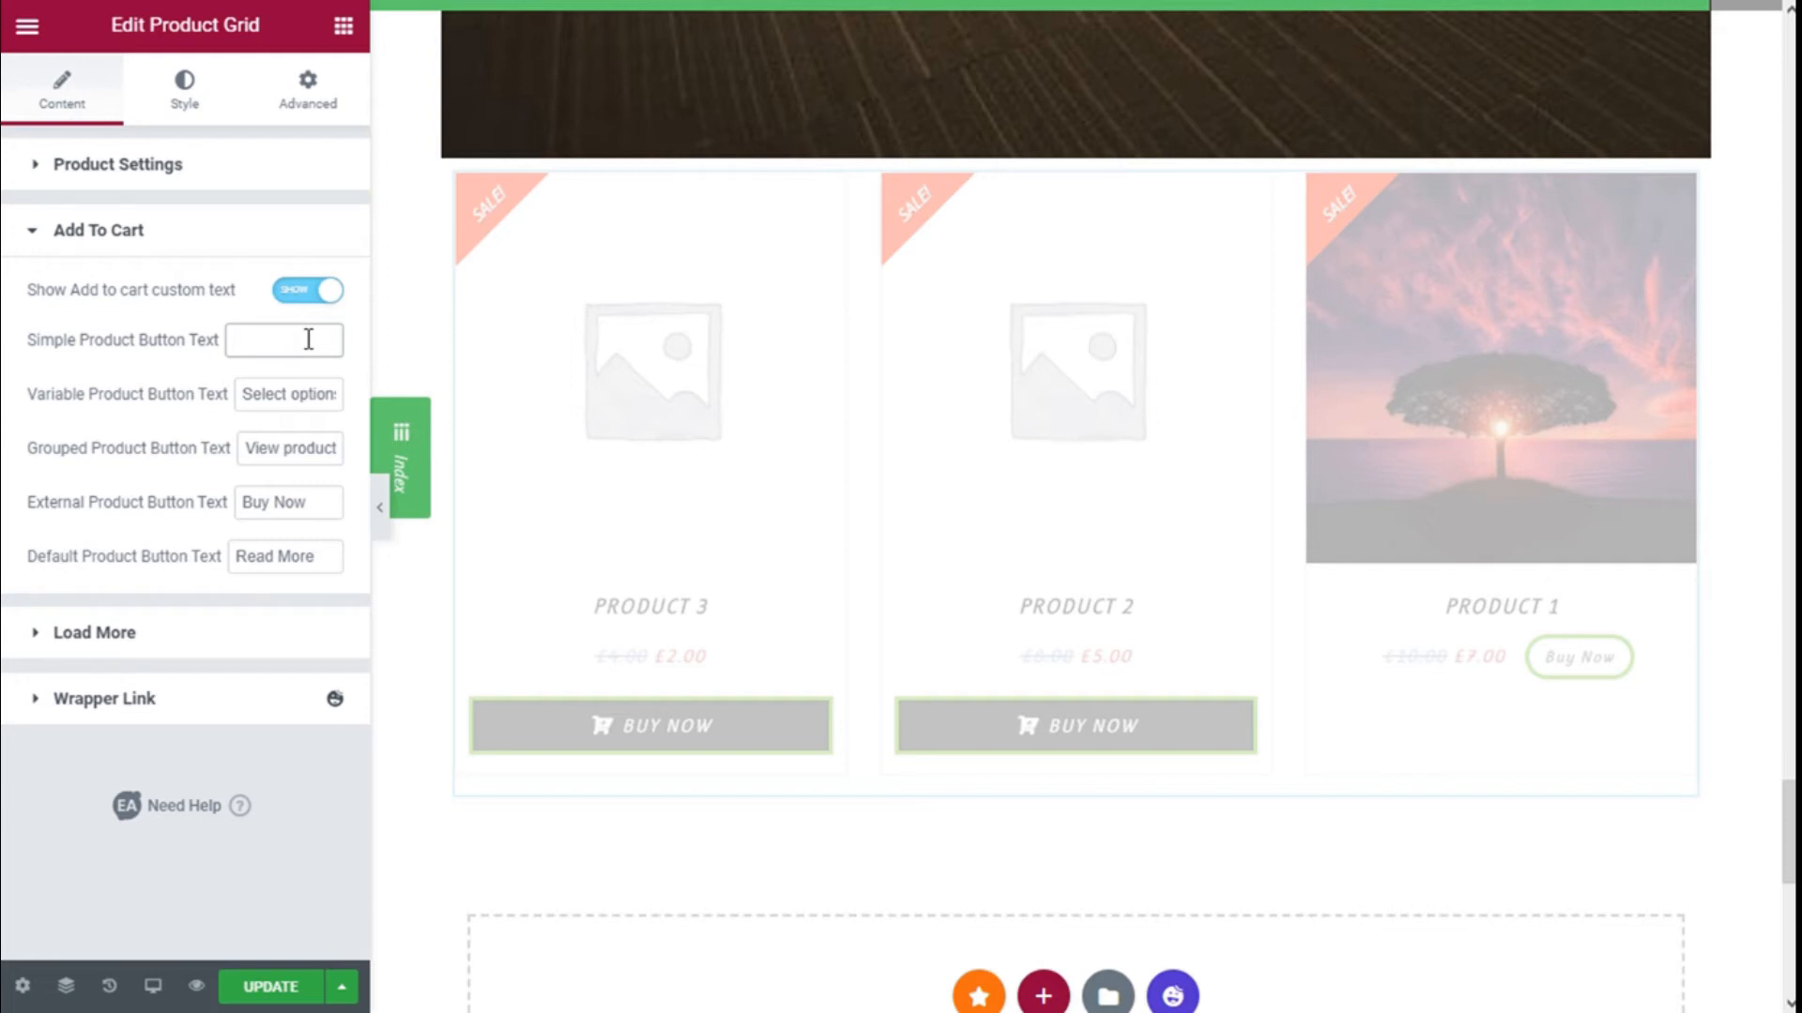
pyautogui.write('ADD CART')
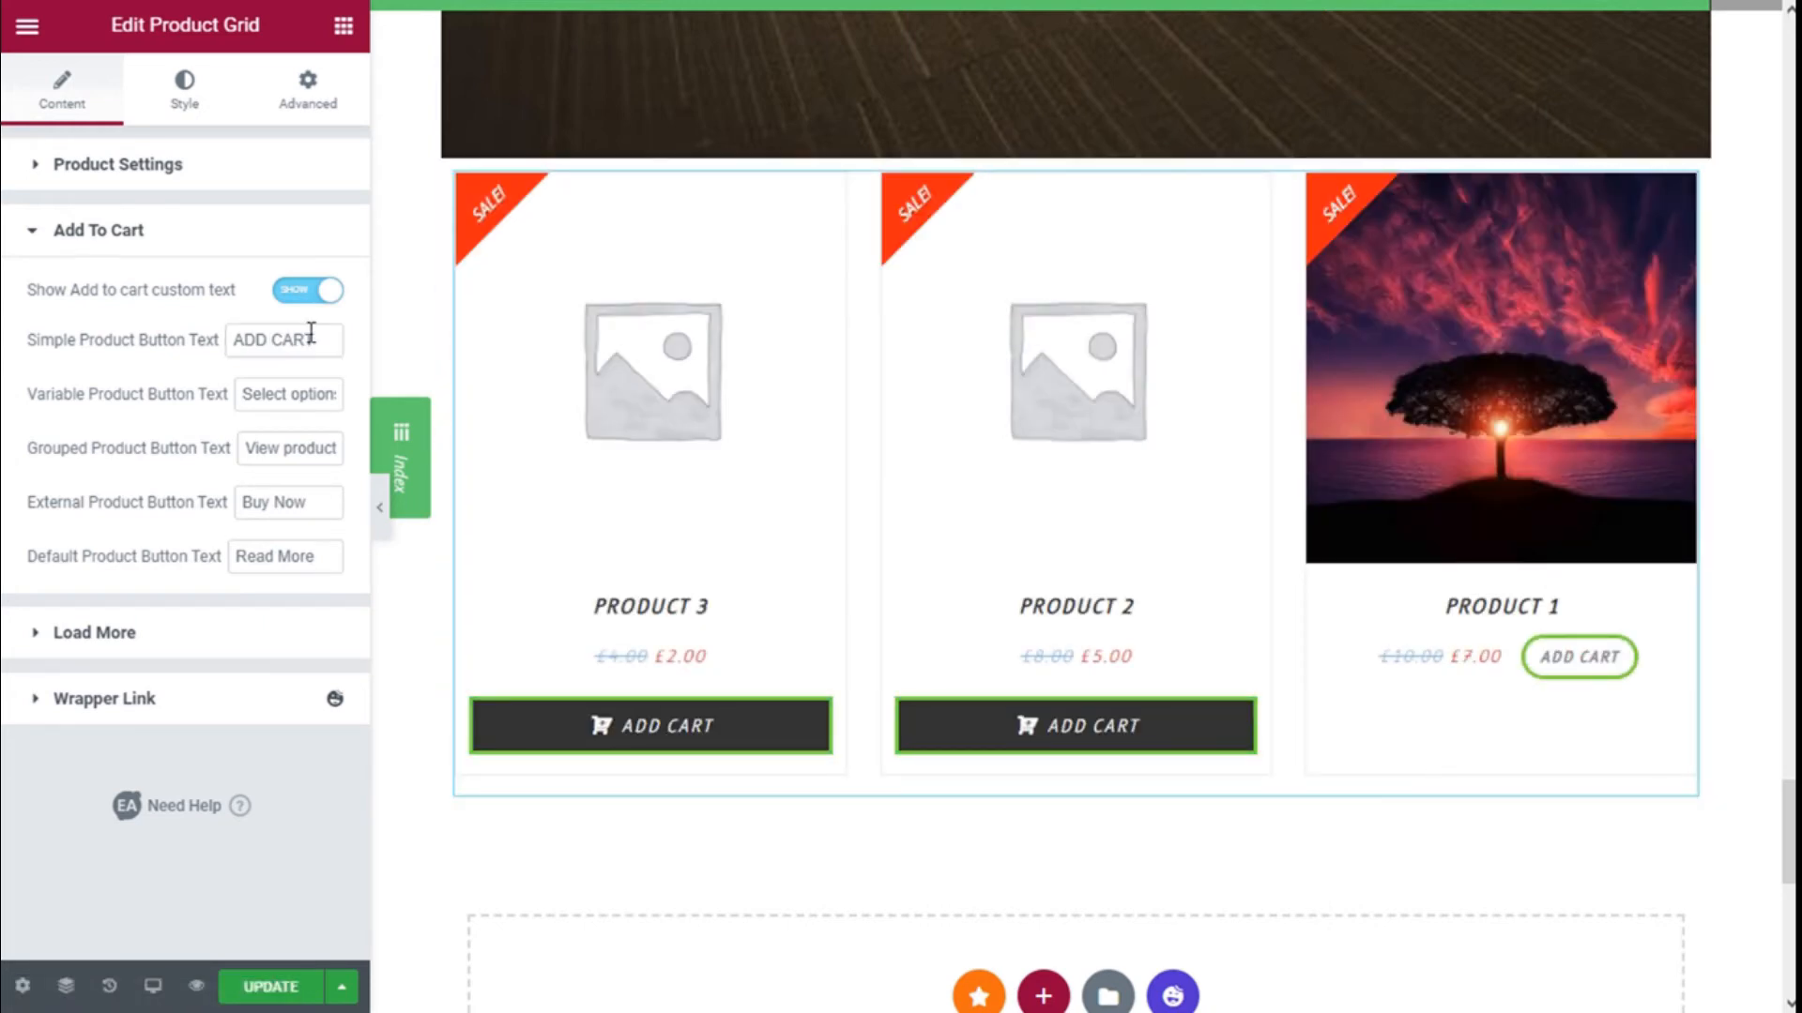
pyautogui.click(134, 239)
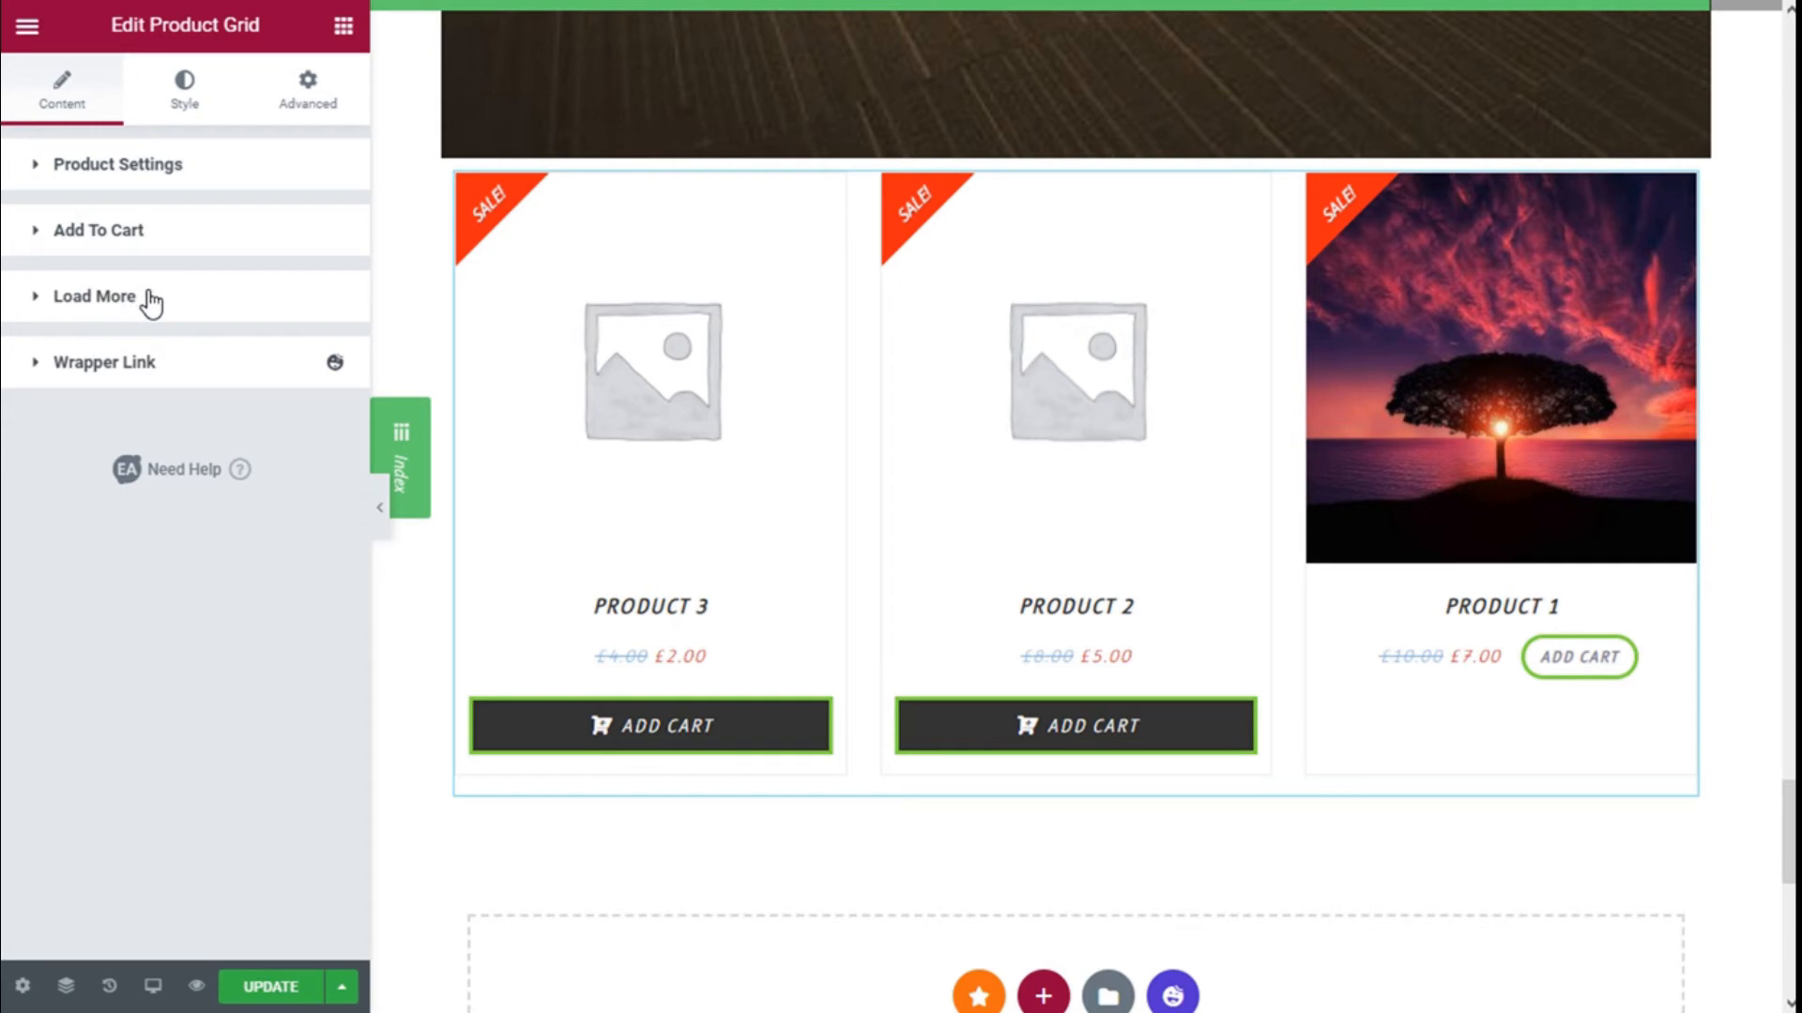
# - Show the load more button below the product grid, keeping the label text "Load More"
pyautogui.click(150, 302)
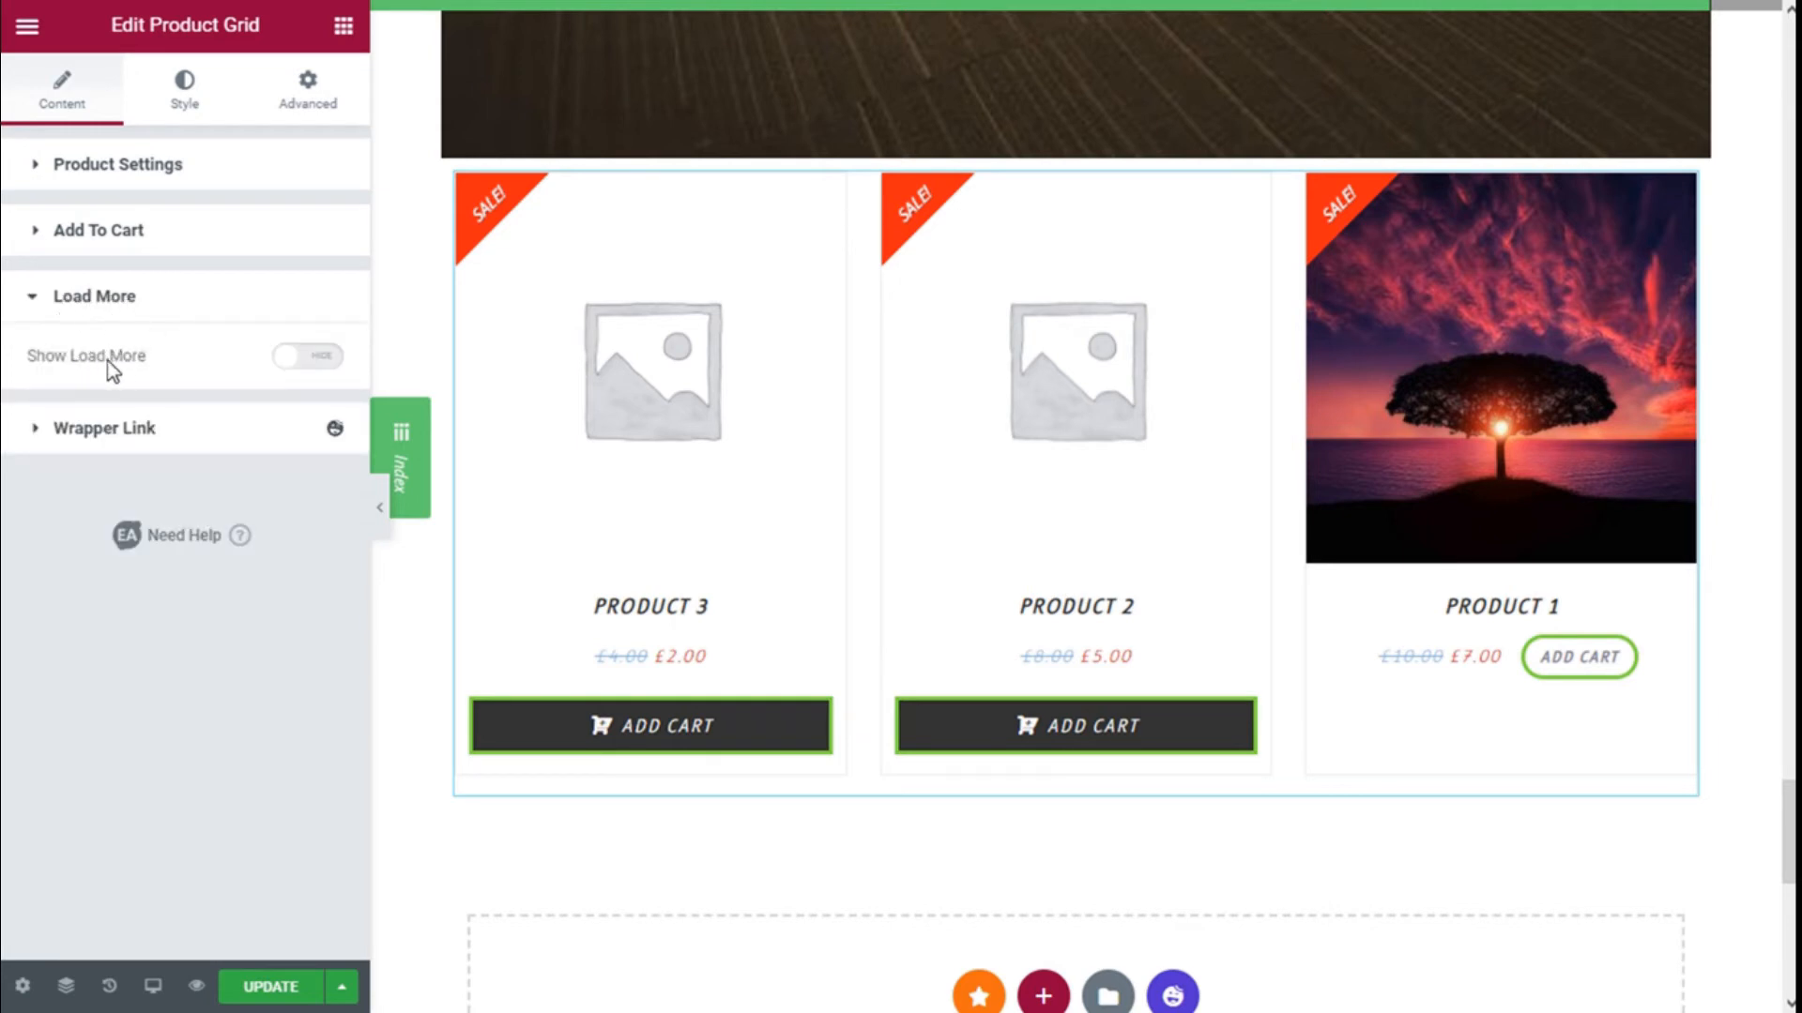
pyautogui.click(296, 361)
pyautogui.scroll(-3, 1079, 563)
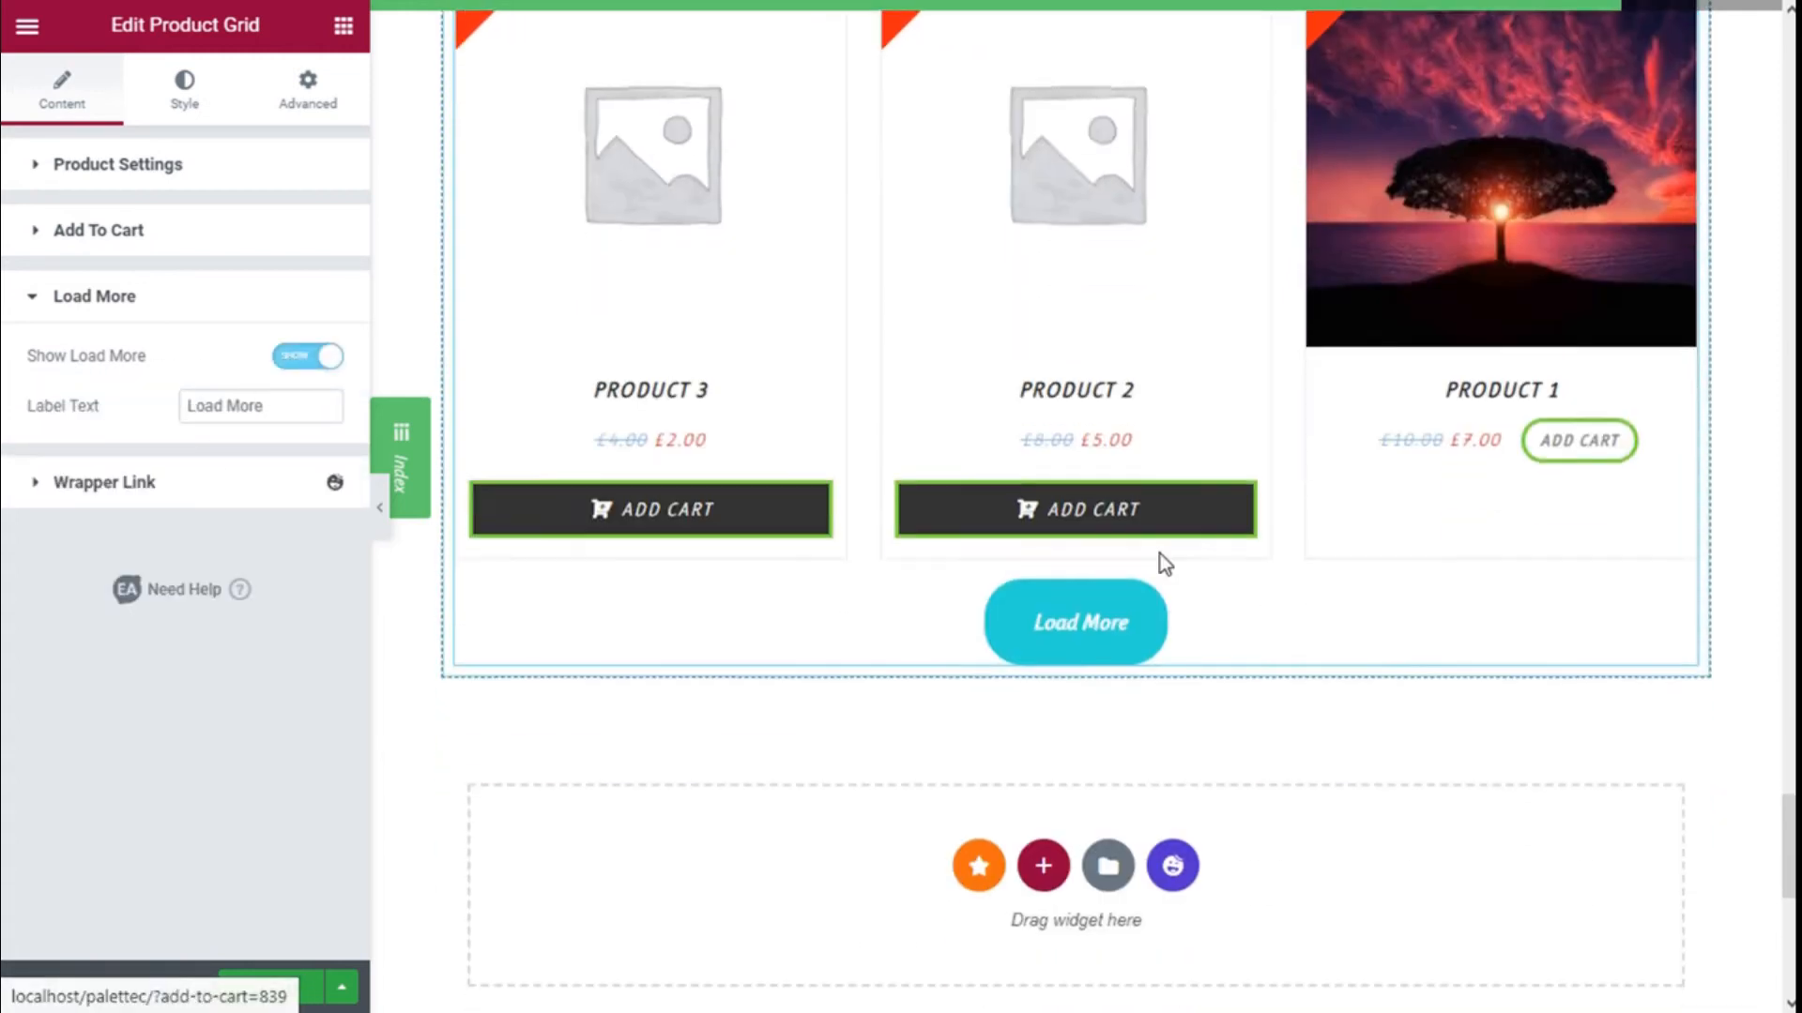
pyautogui.click(233, 411)
pyautogui.click(286, 411)
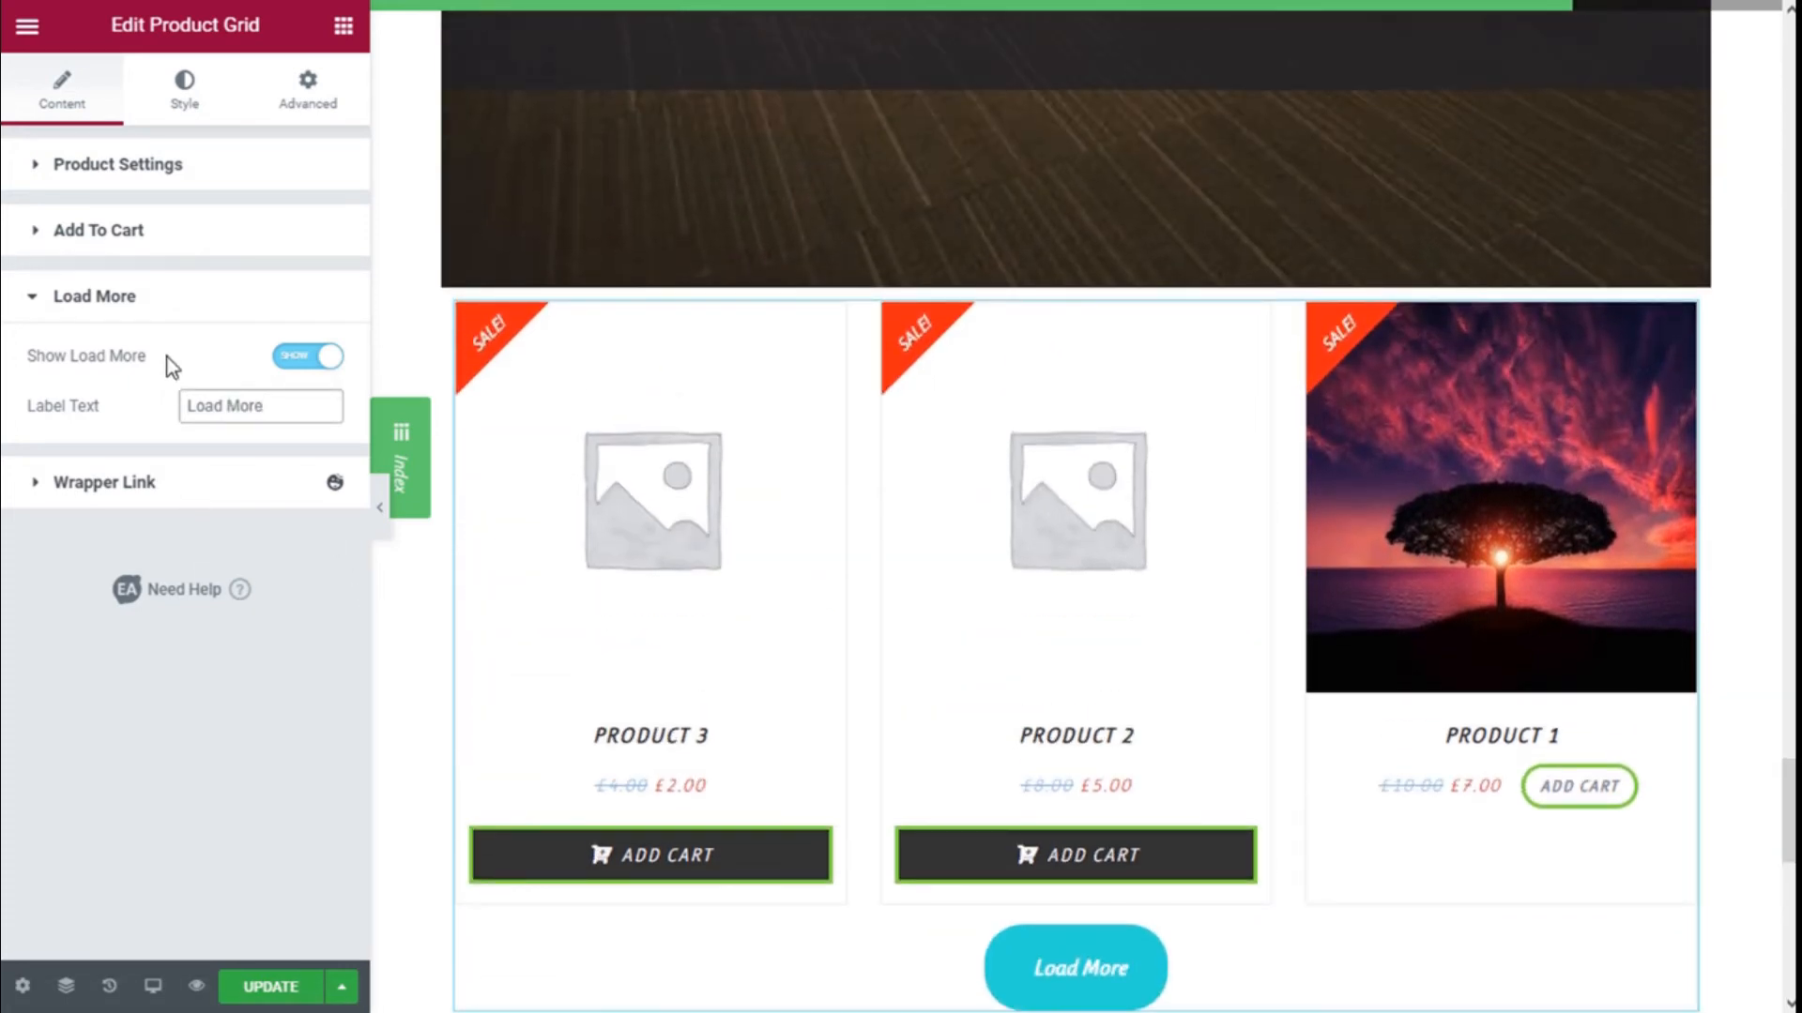
pyautogui.click(160, 314)
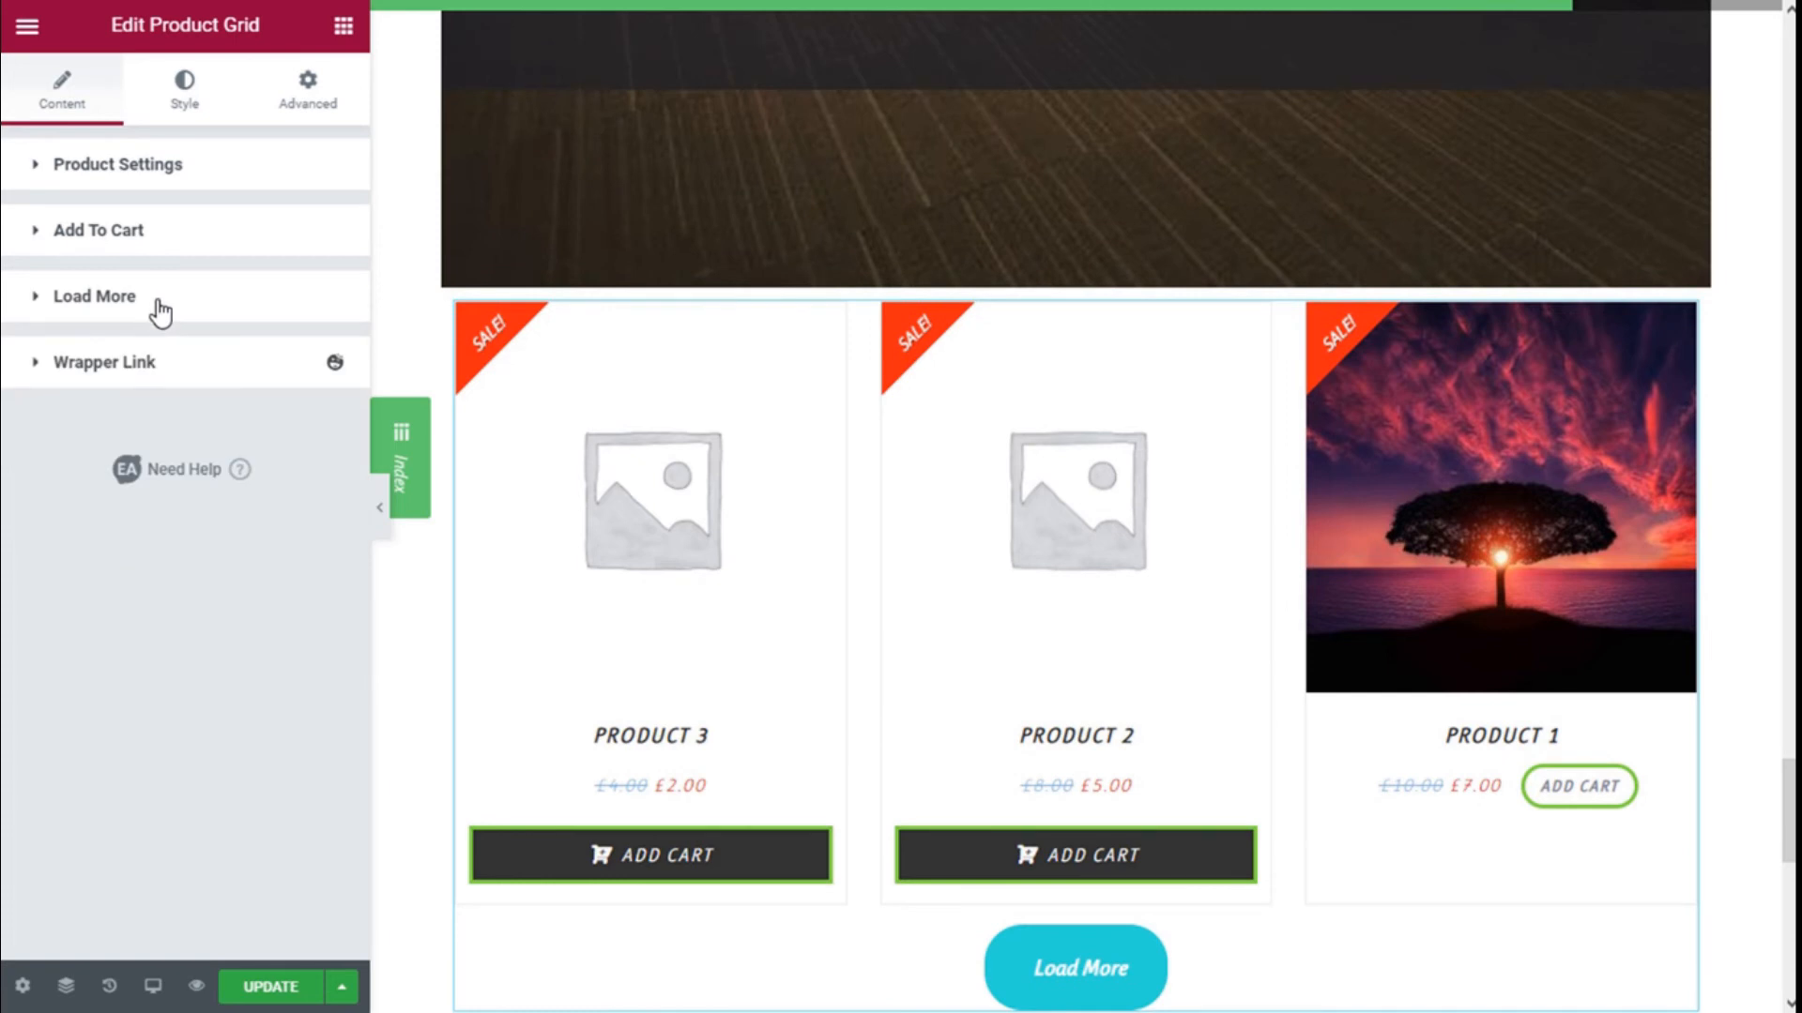
# - Try left and right alignment in the product grid's Products Styles and return to center alignment
pyautogui.click(185, 101)
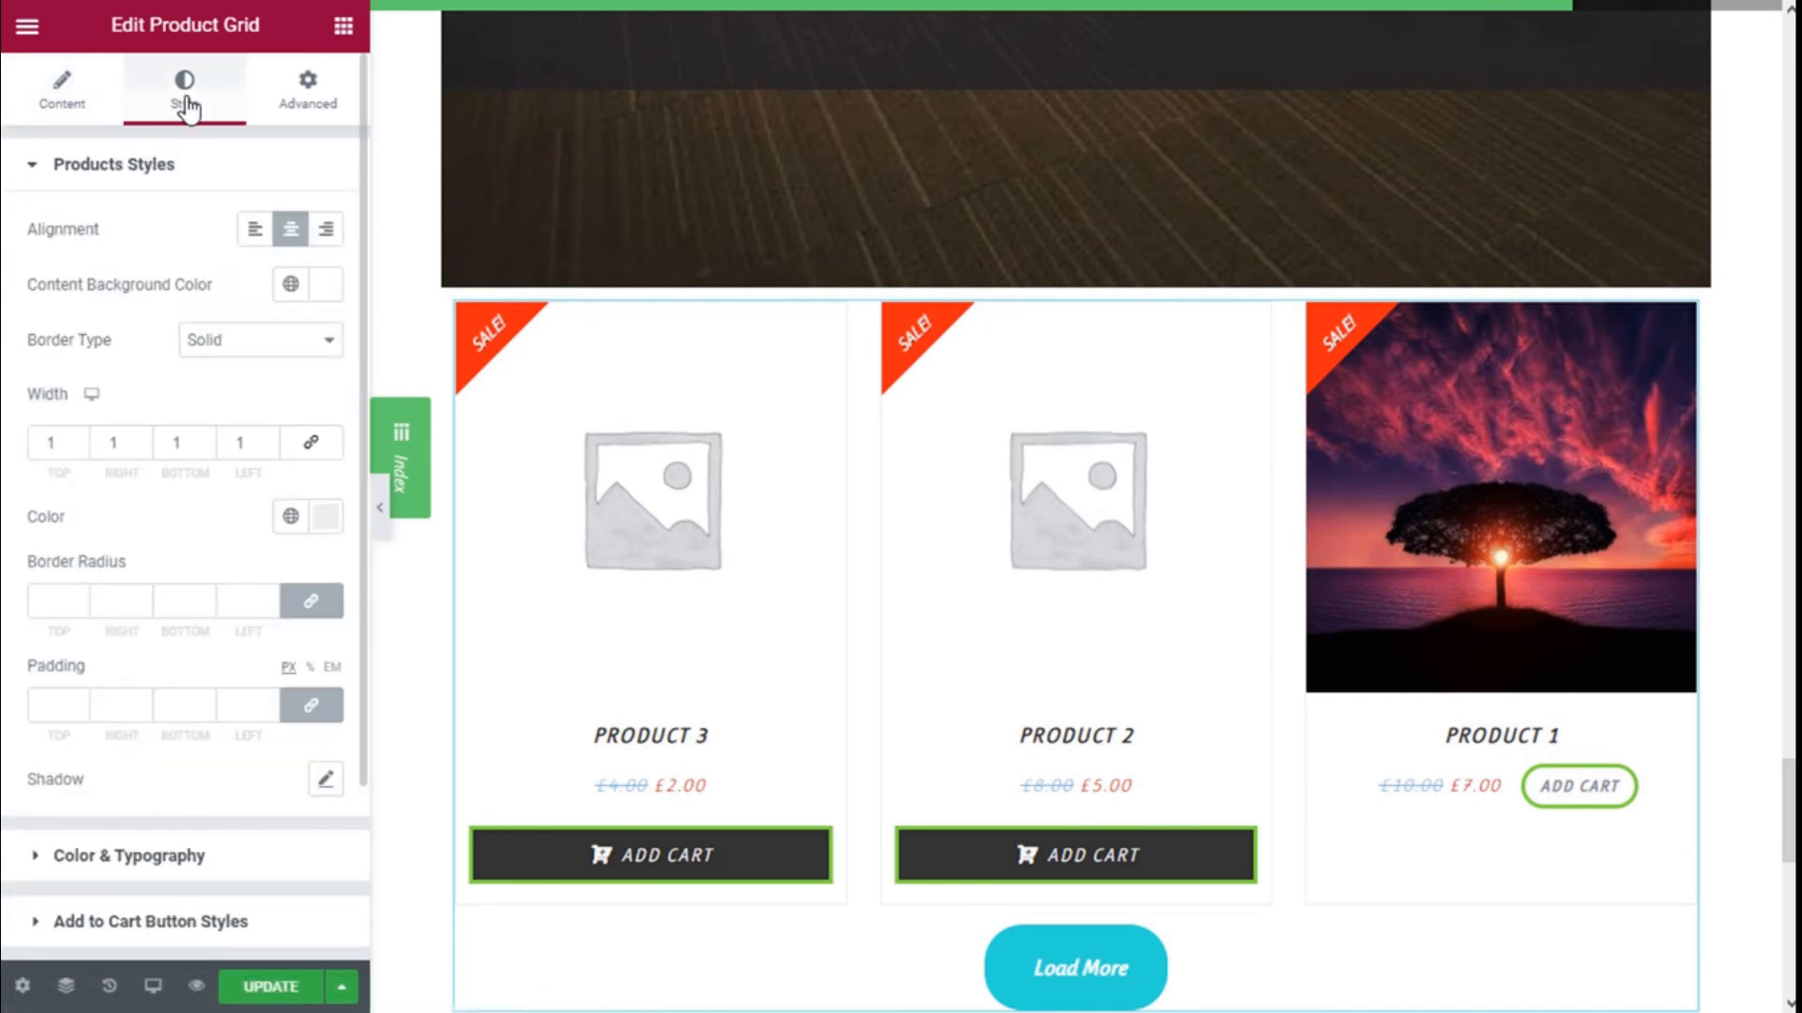
pyautogui.scroll(-1, 216, 167)
pyautogui.scroll(1, 1066, 551)
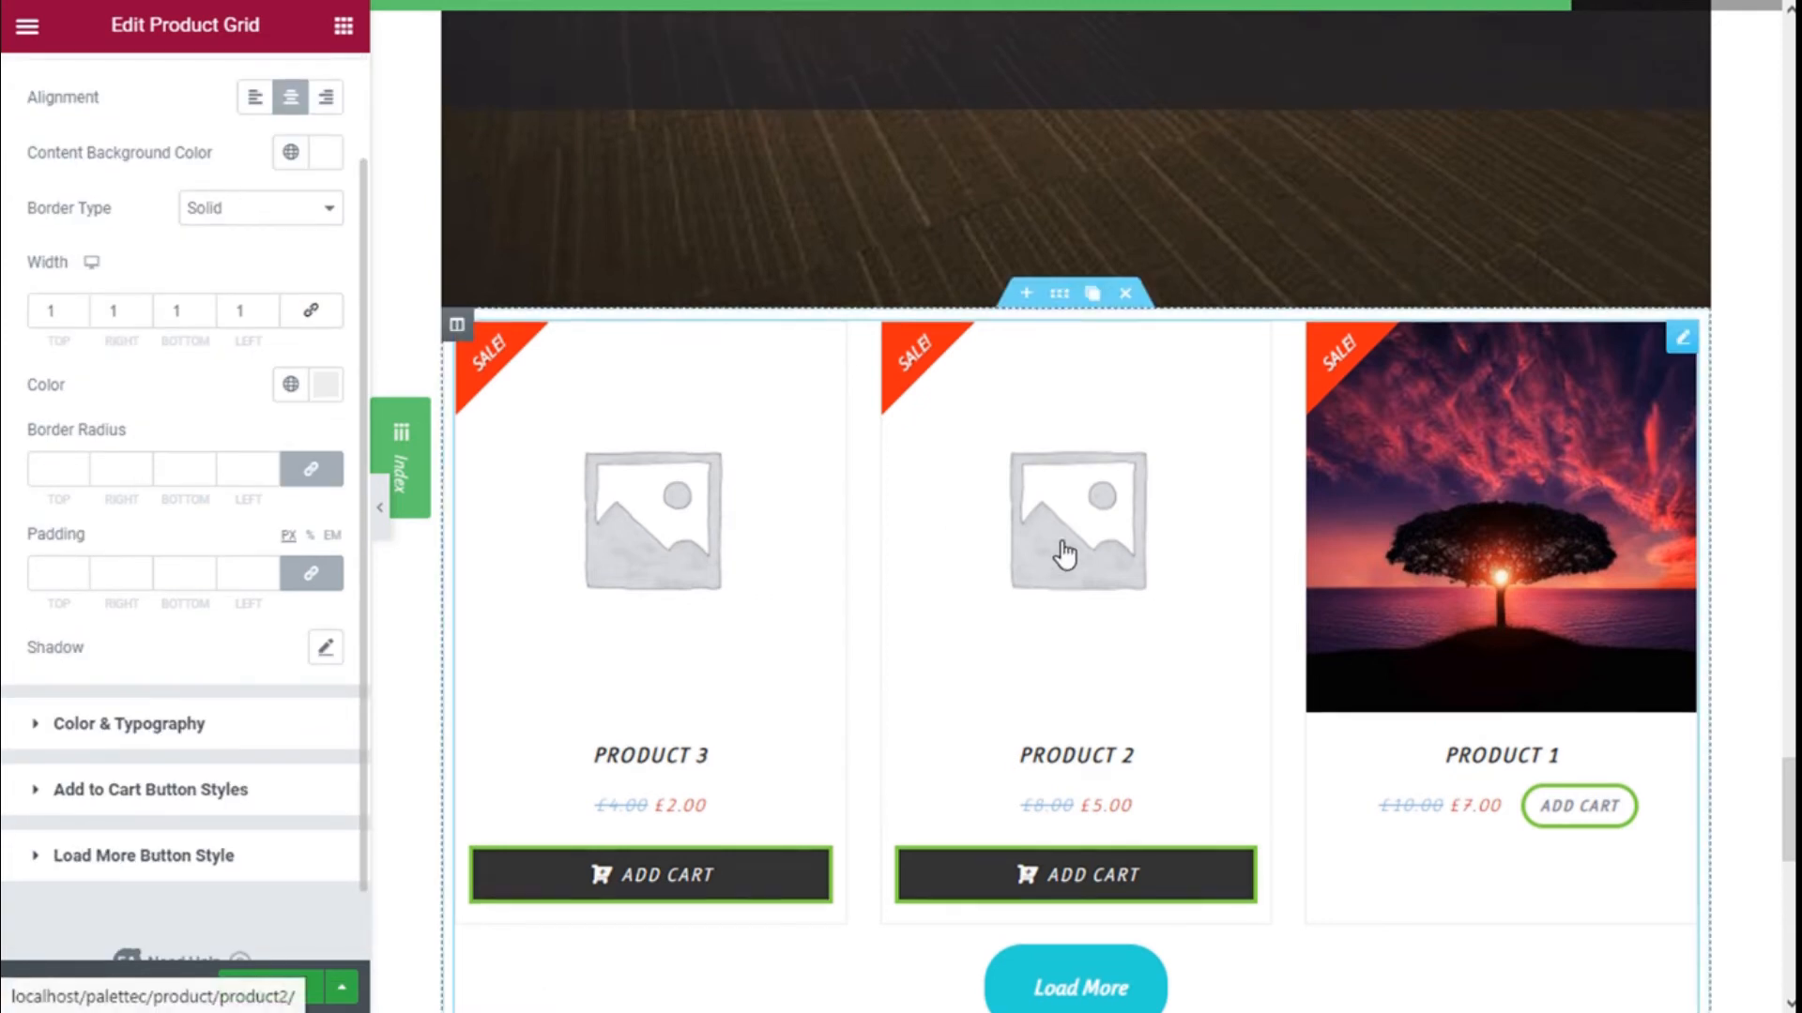
pyautogui.scroll(1, 272, 195)
pyautogui.scroll(-1, 184, 236)
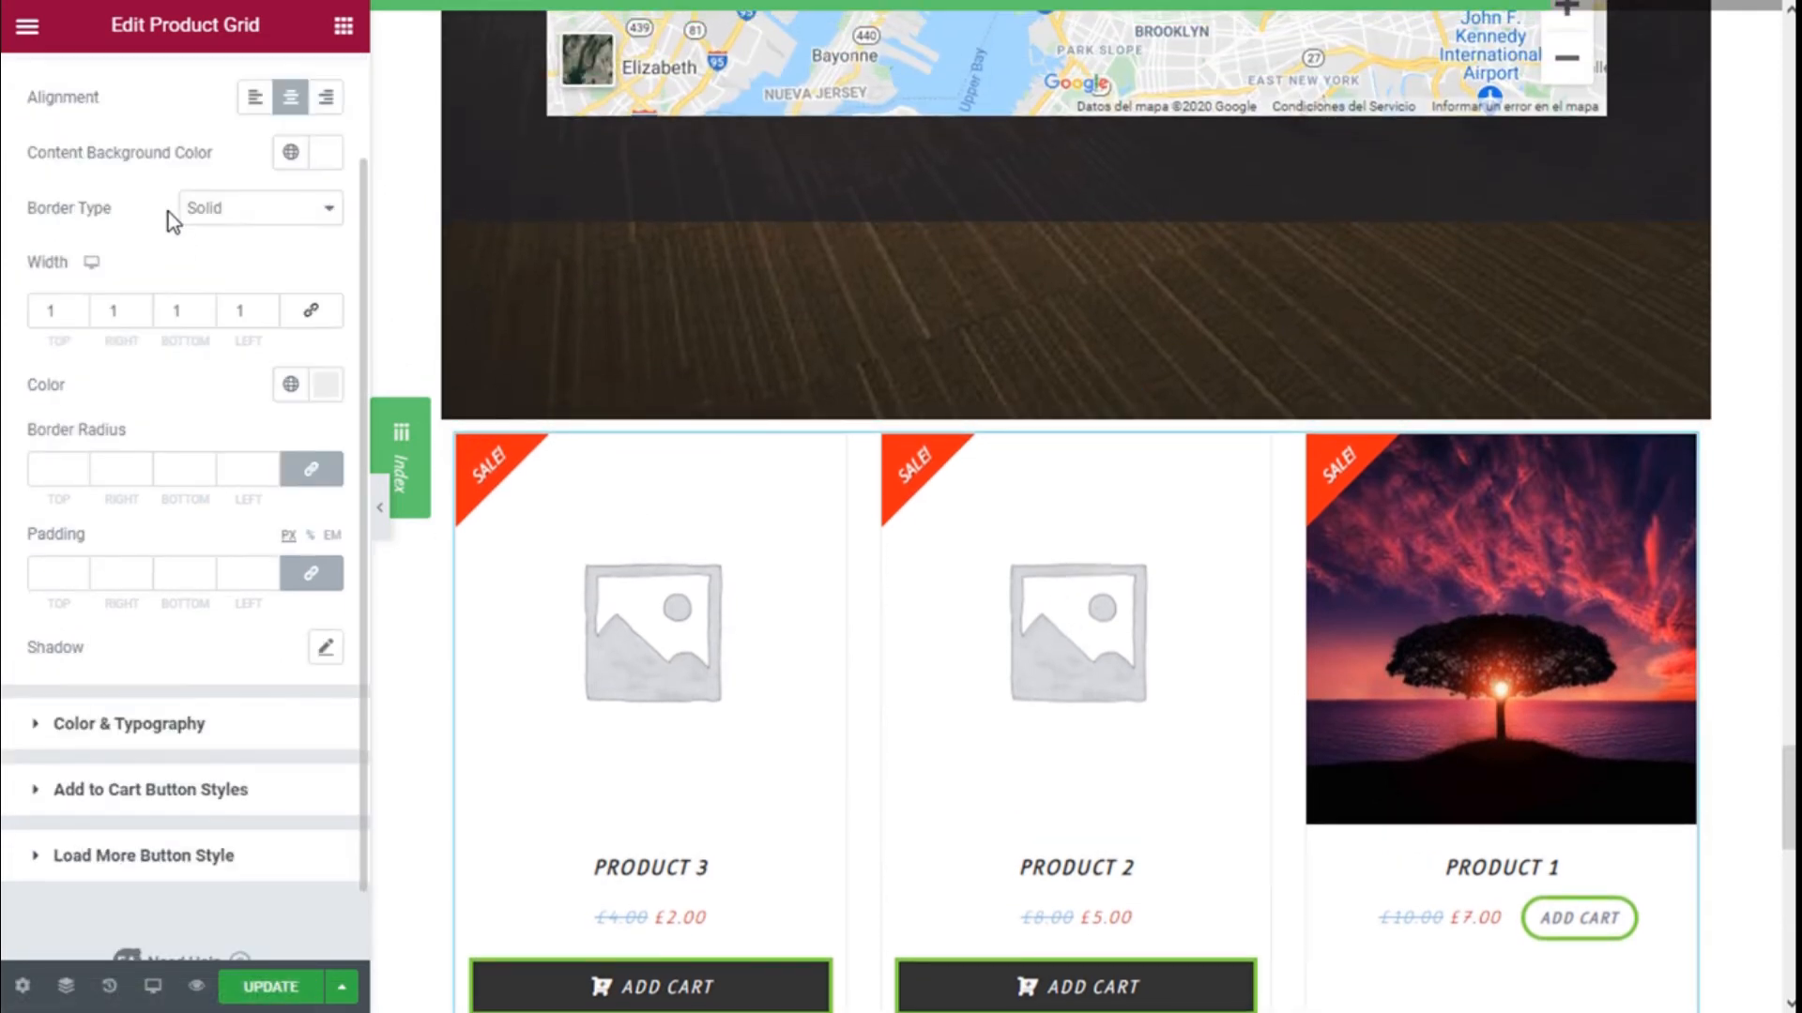
pyautogui.click(260, 100)
pyautogui.click(325, 100)
pyautogui.click(291, 99)
# - Try the global Accent color as the products' content background
pyautogui.click(293, 162)
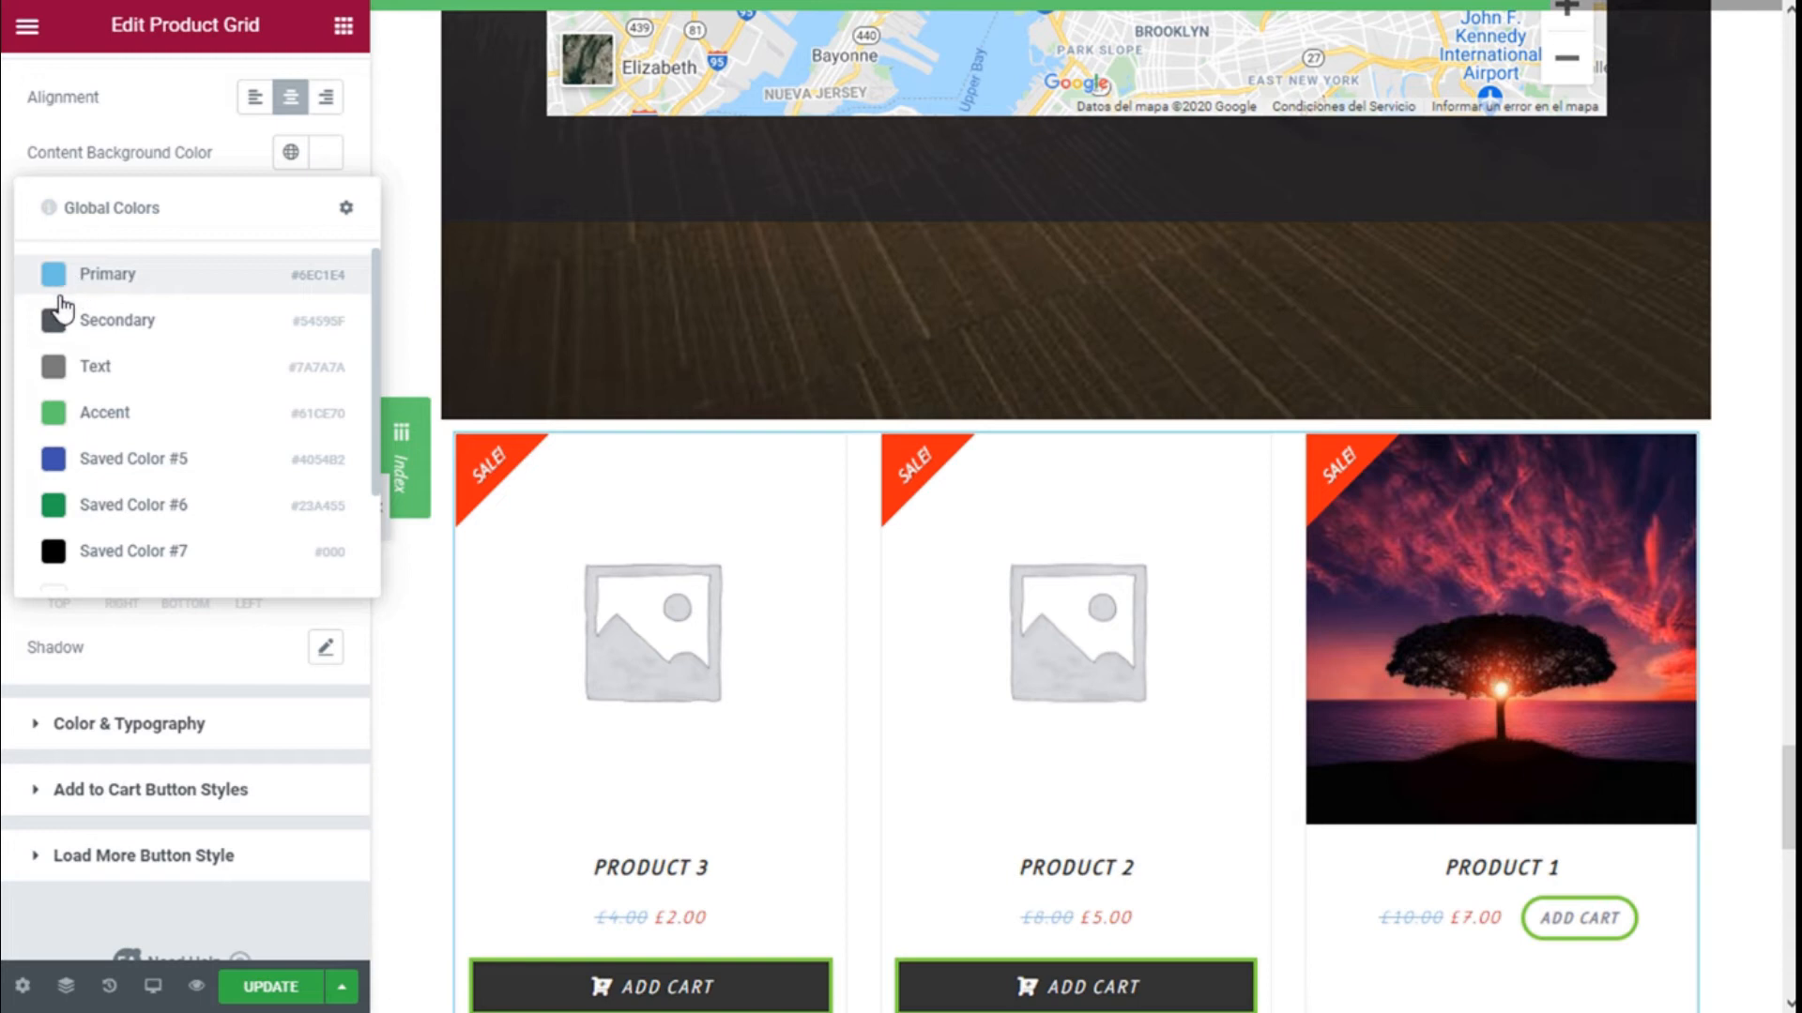
pyautogui.click(60, 413)
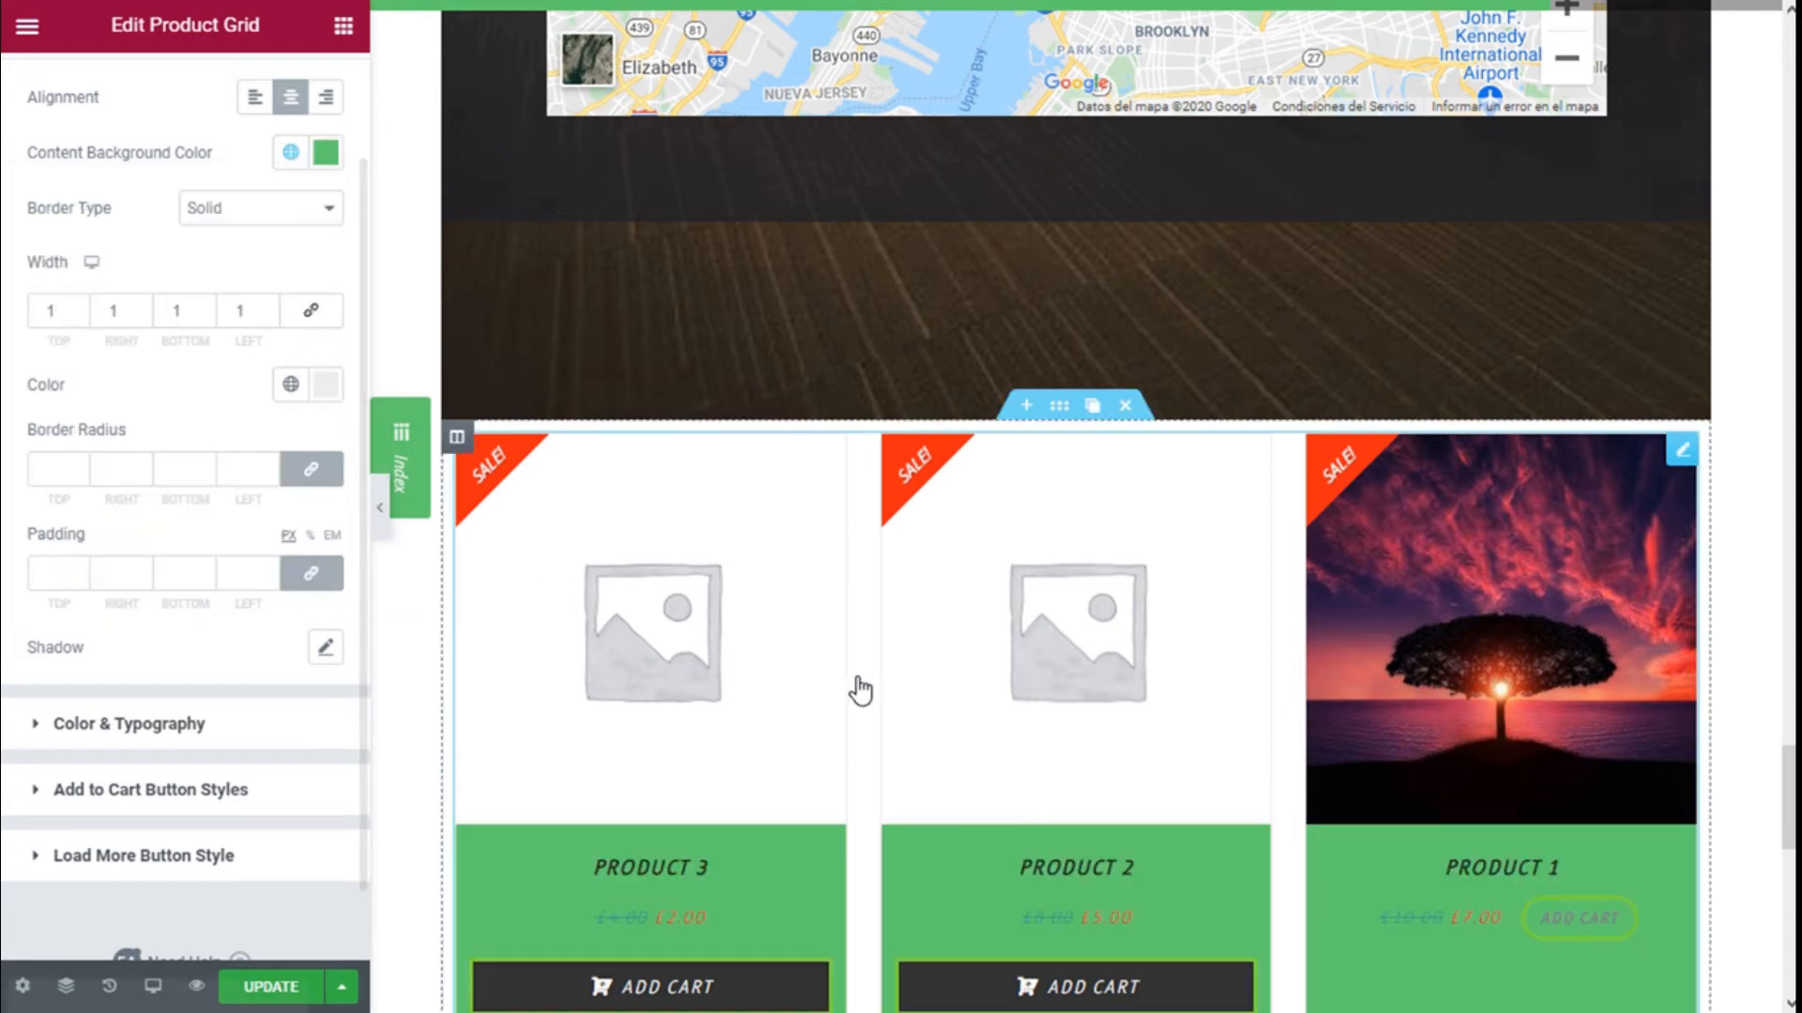
pyautogui.scroll(-2, 856, 690)
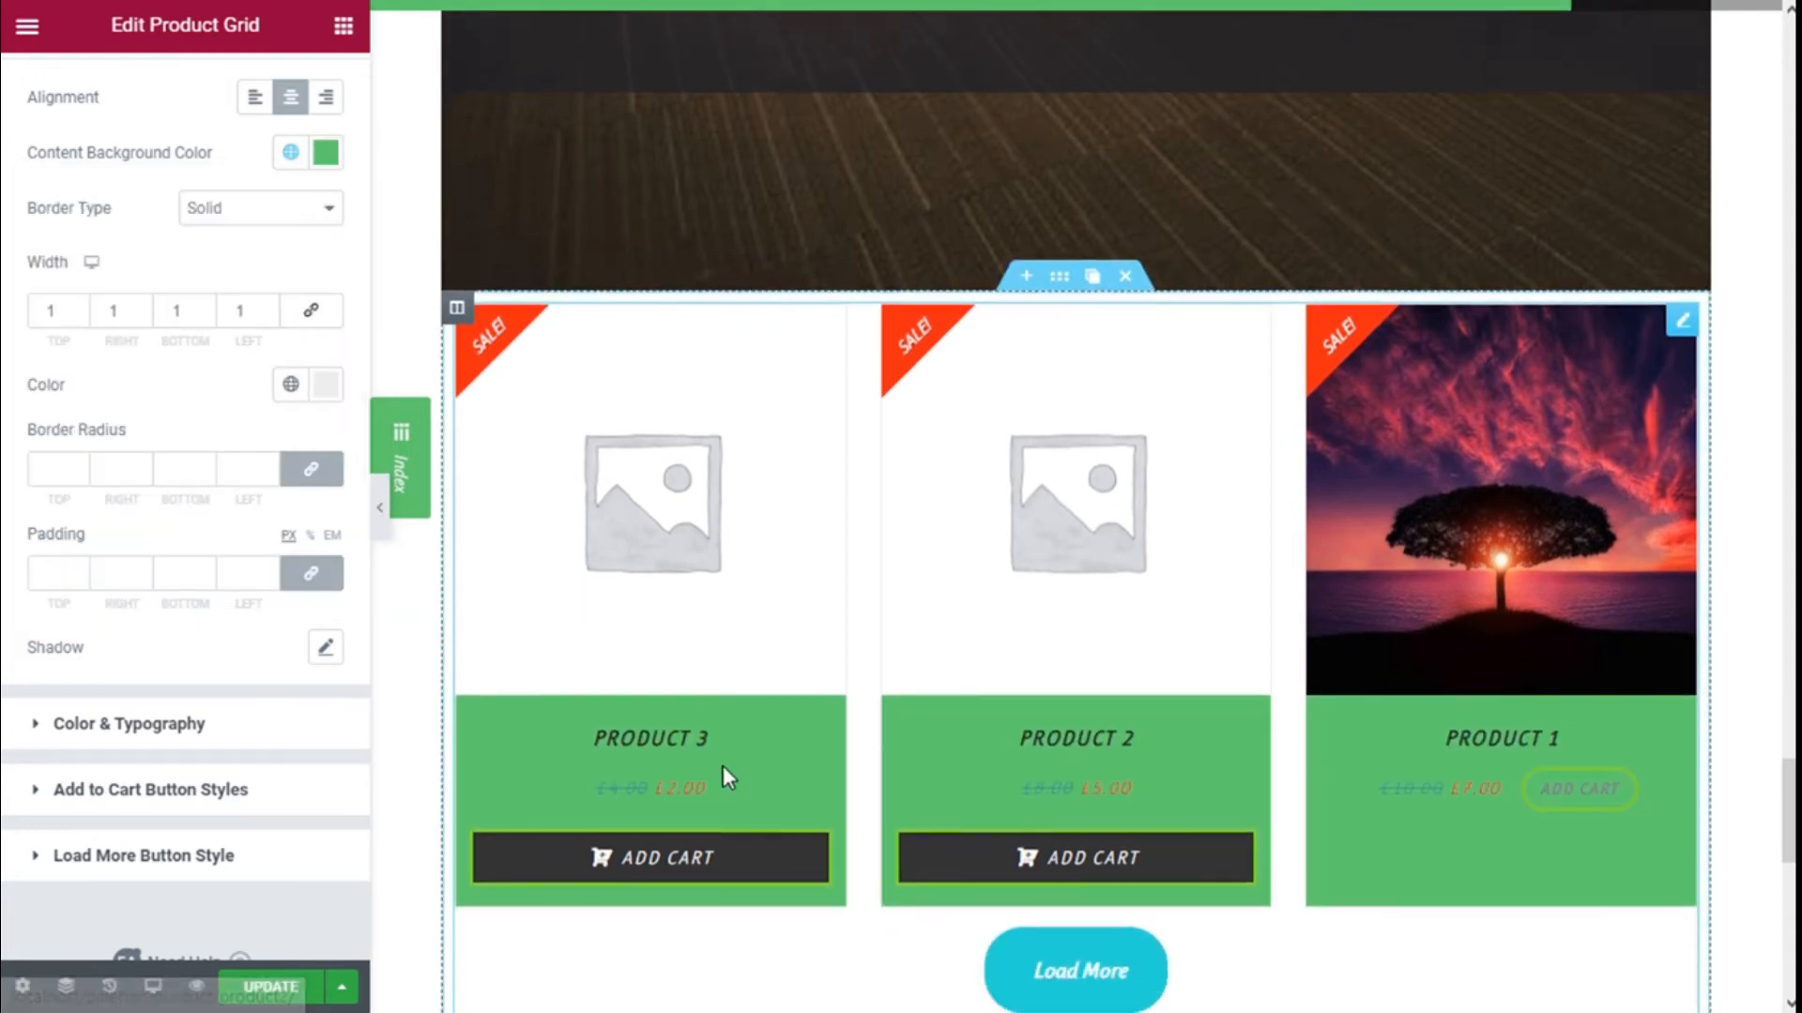
# - Clear the content background color of the product grid
pyautogui.click(326, 153)
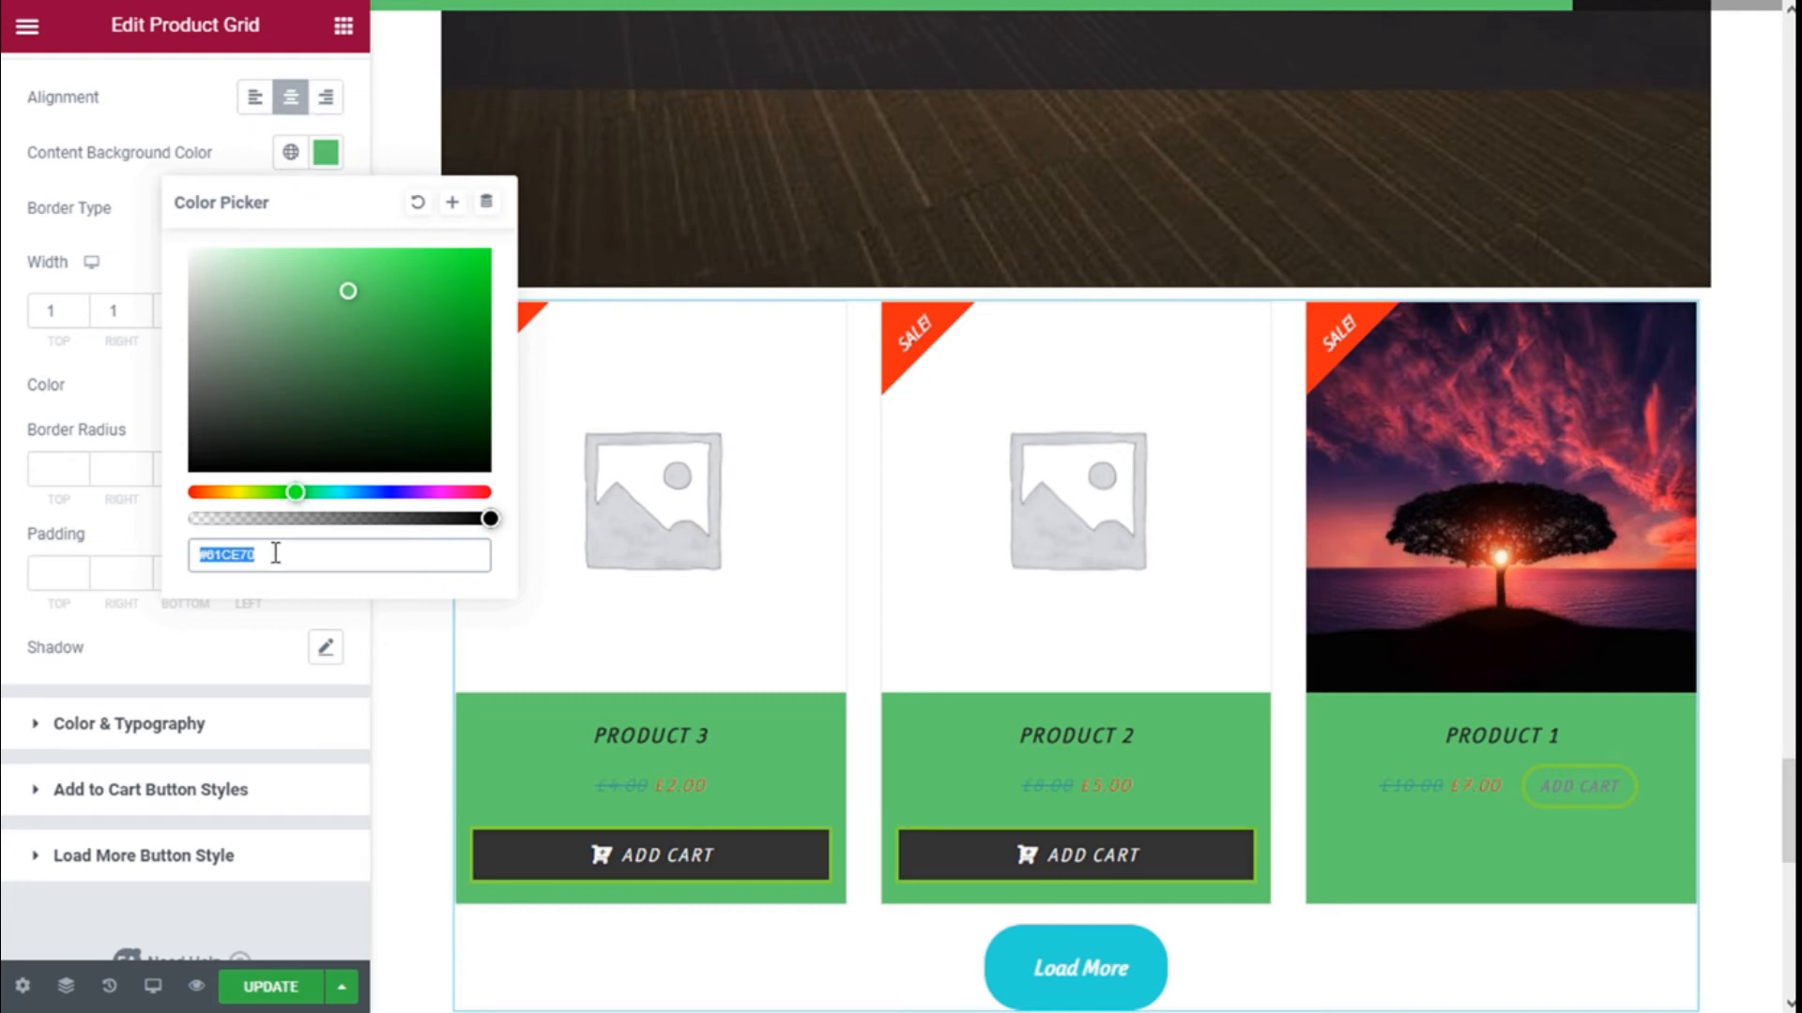
pyautogui.press('BackSpace')
pyautogui.click(128, 254)
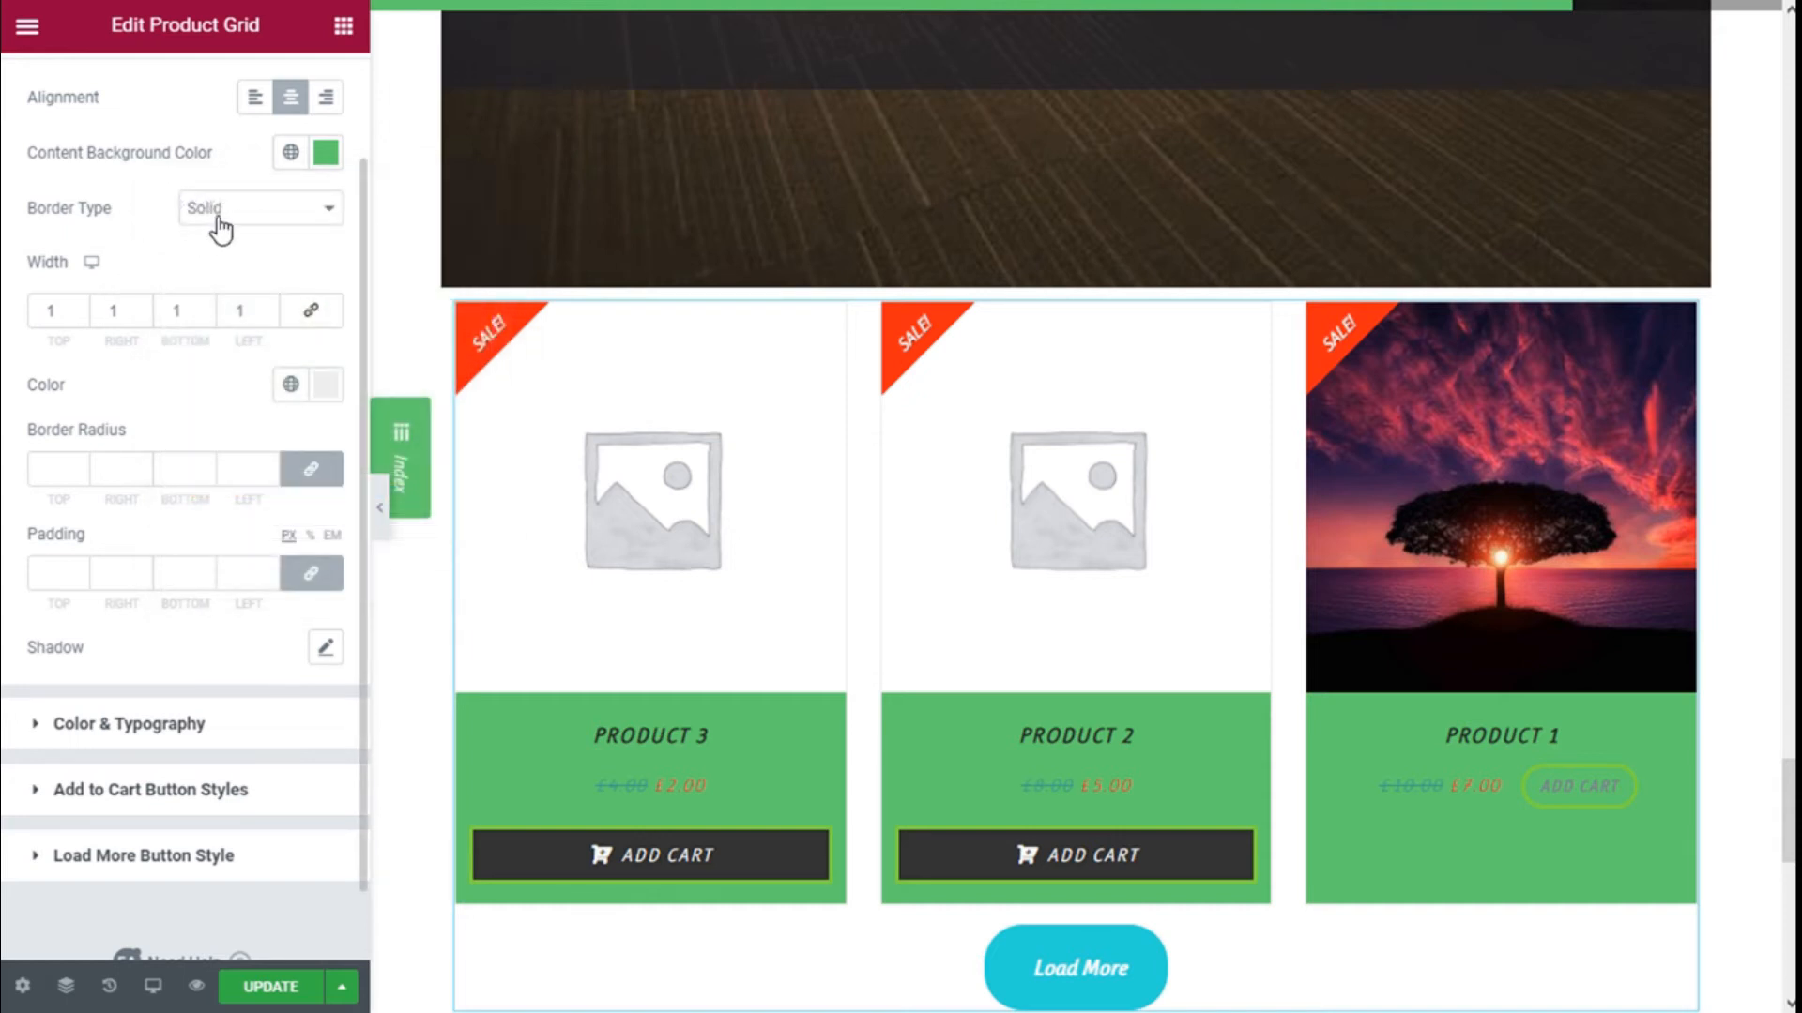
pyautogui.click(326, 153)
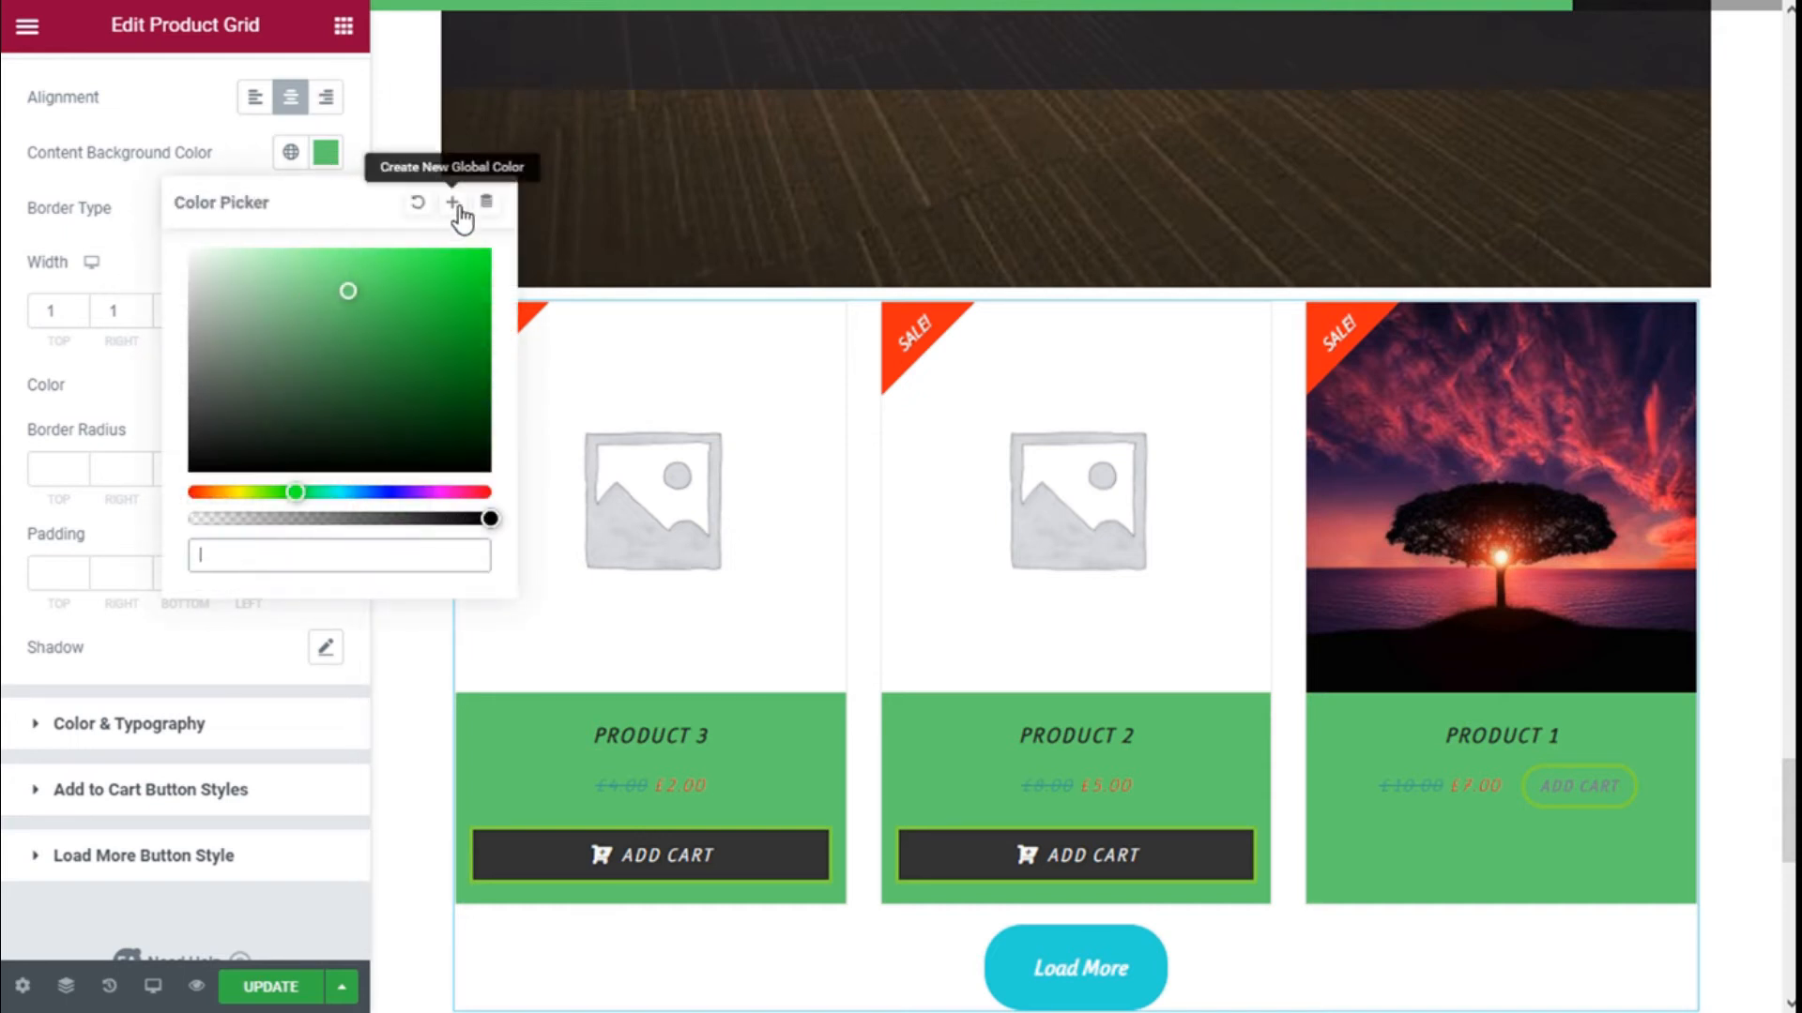
pyautogui.click(417, 202)
pyautogui.click(267, 158)
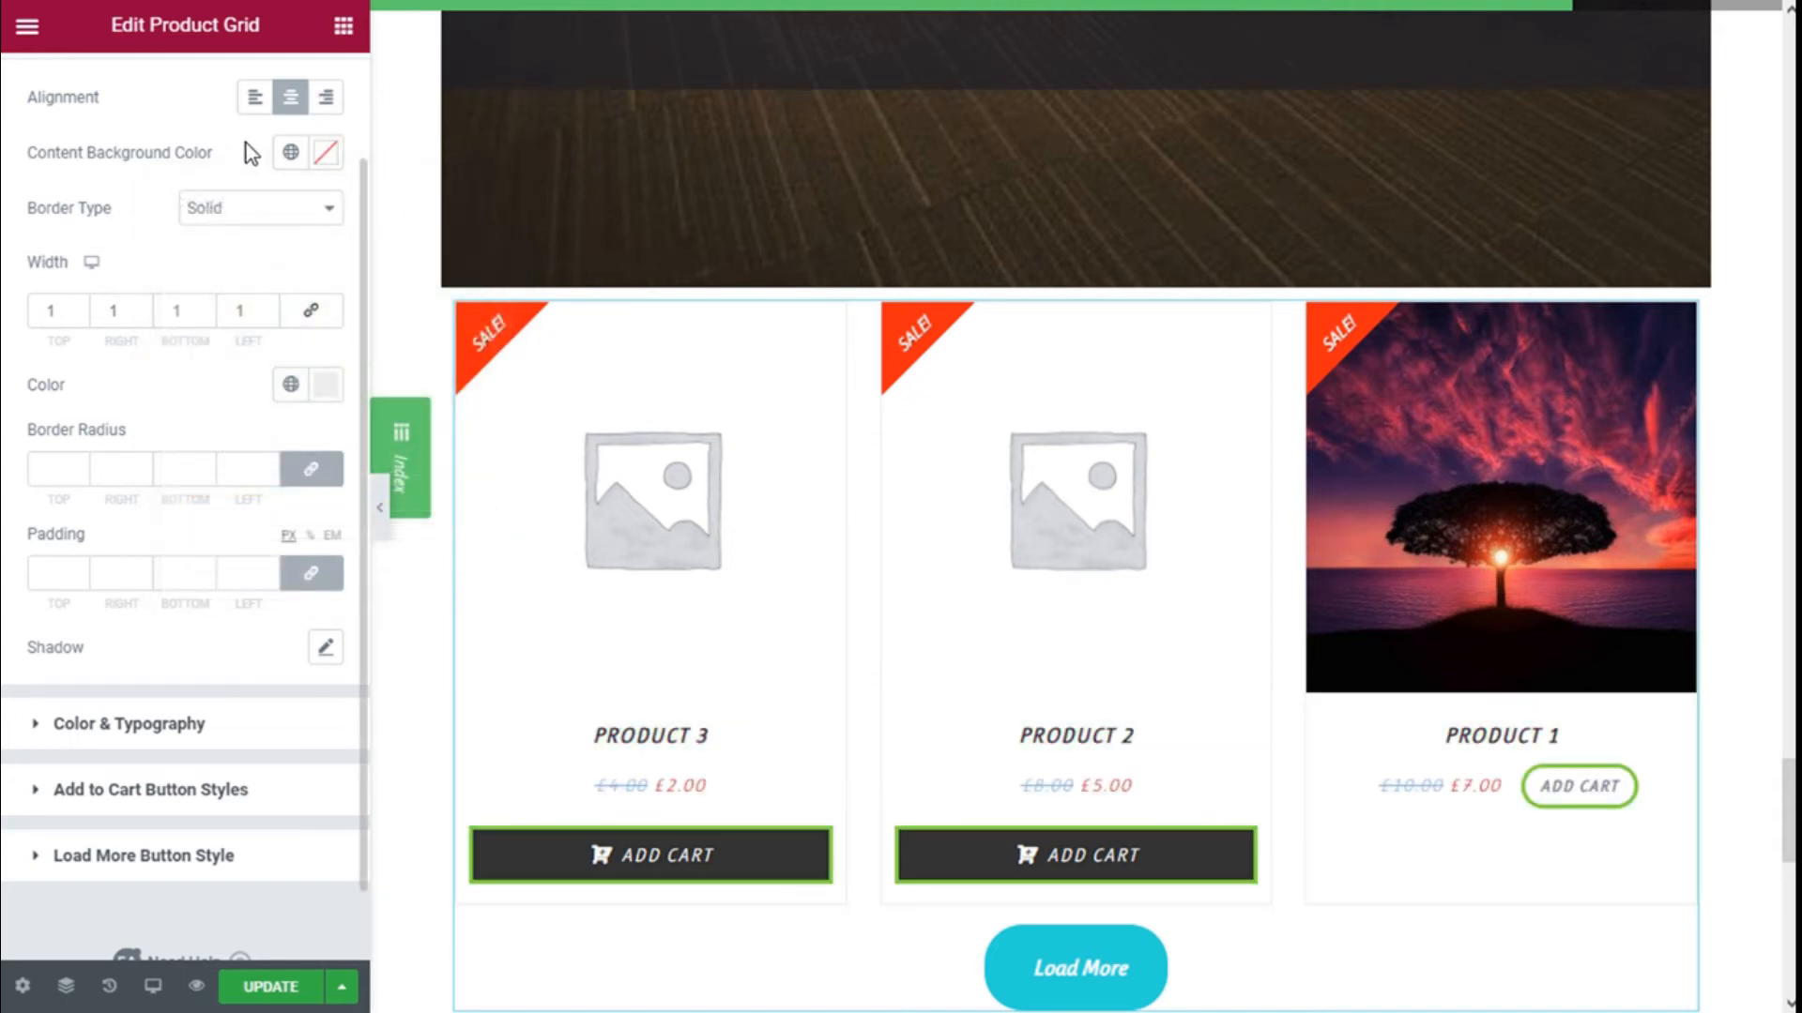
# - Keep the product border type Solid with a width of 1 and link the width values of all sides
pyautogui.click(199, 210)
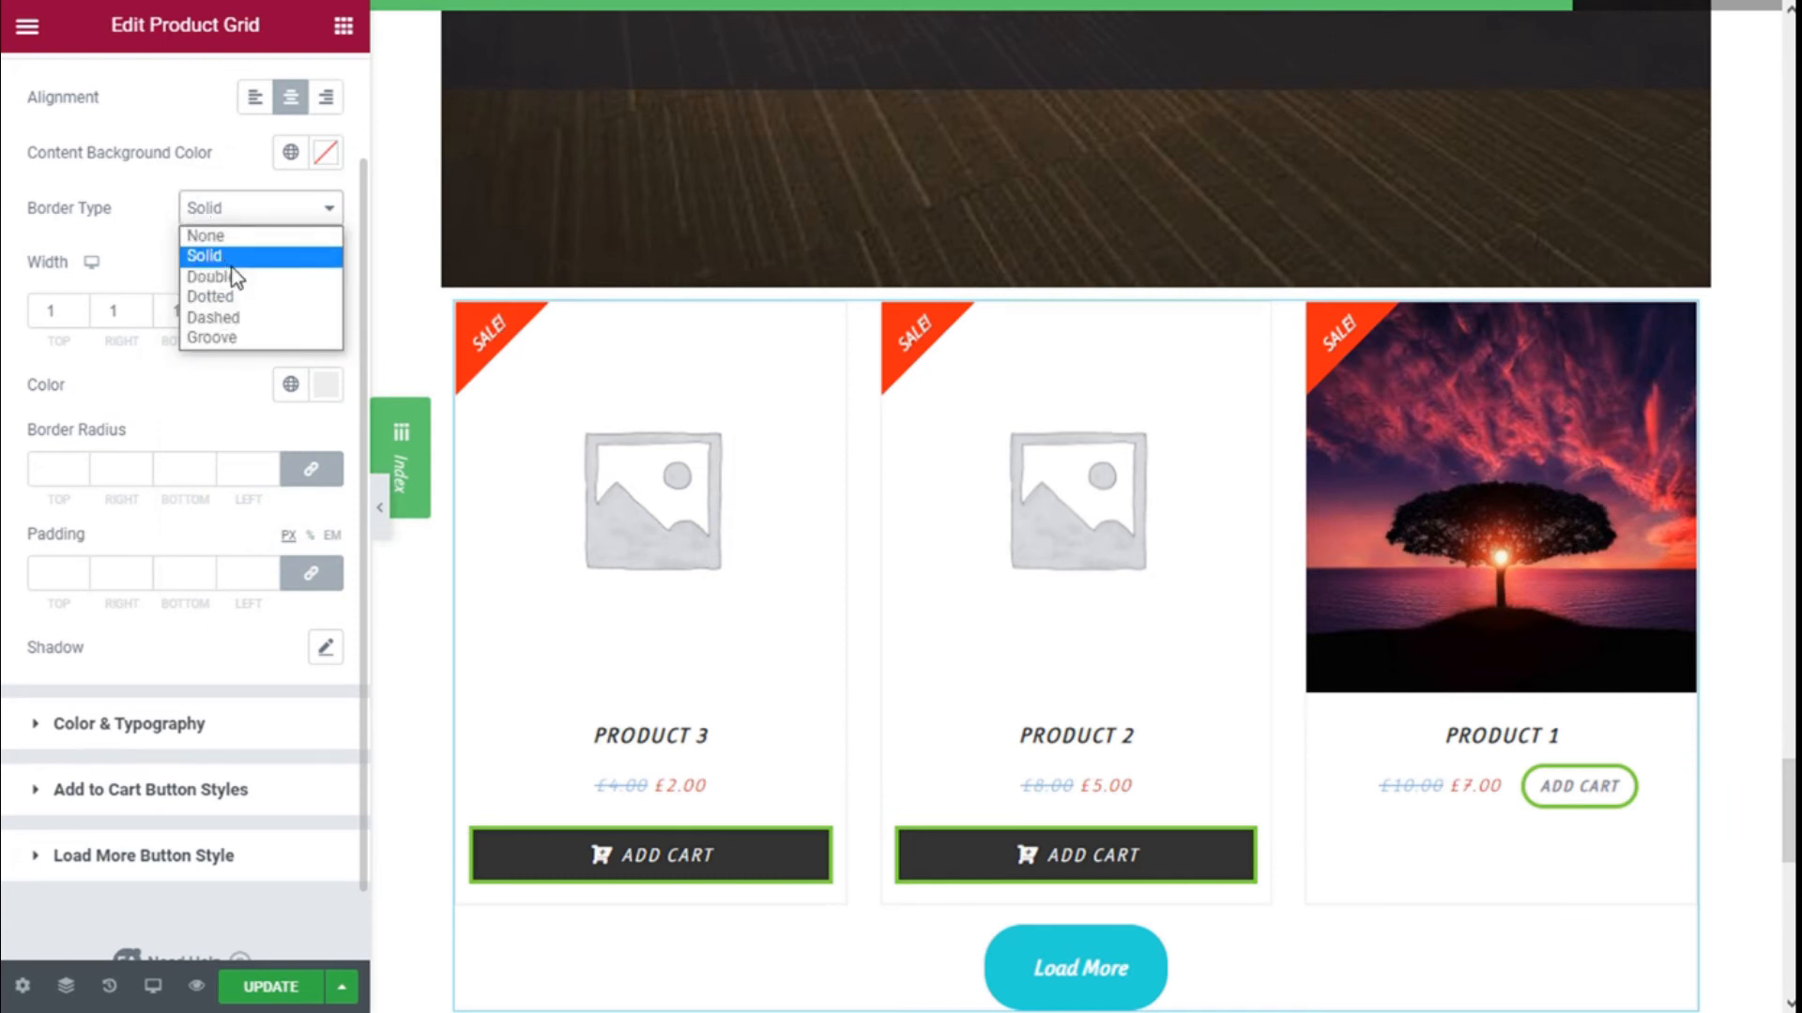
pyautogui.click(136, 258)
pyautogui.click(81, 306)
pyautogui.click(81, 306)
pyautogui.click(82, 318)
pyautogui.click(81, 318)
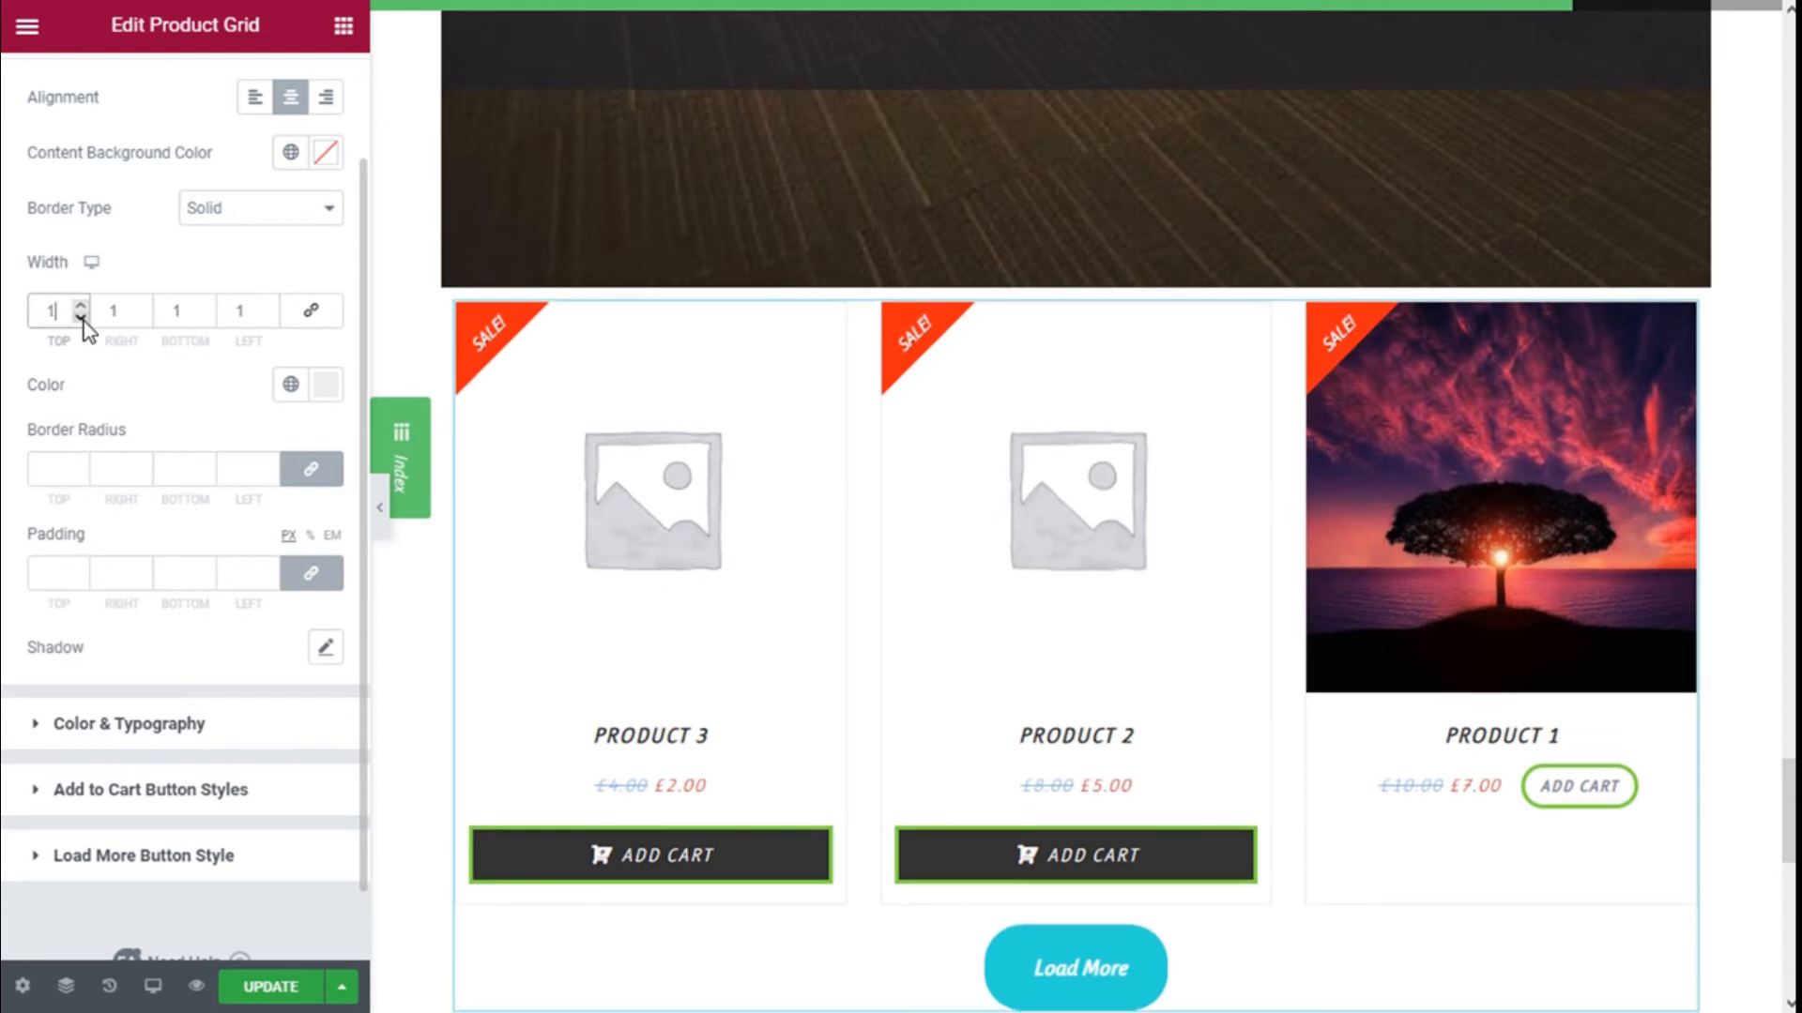
pyautogui.click(290, 326)
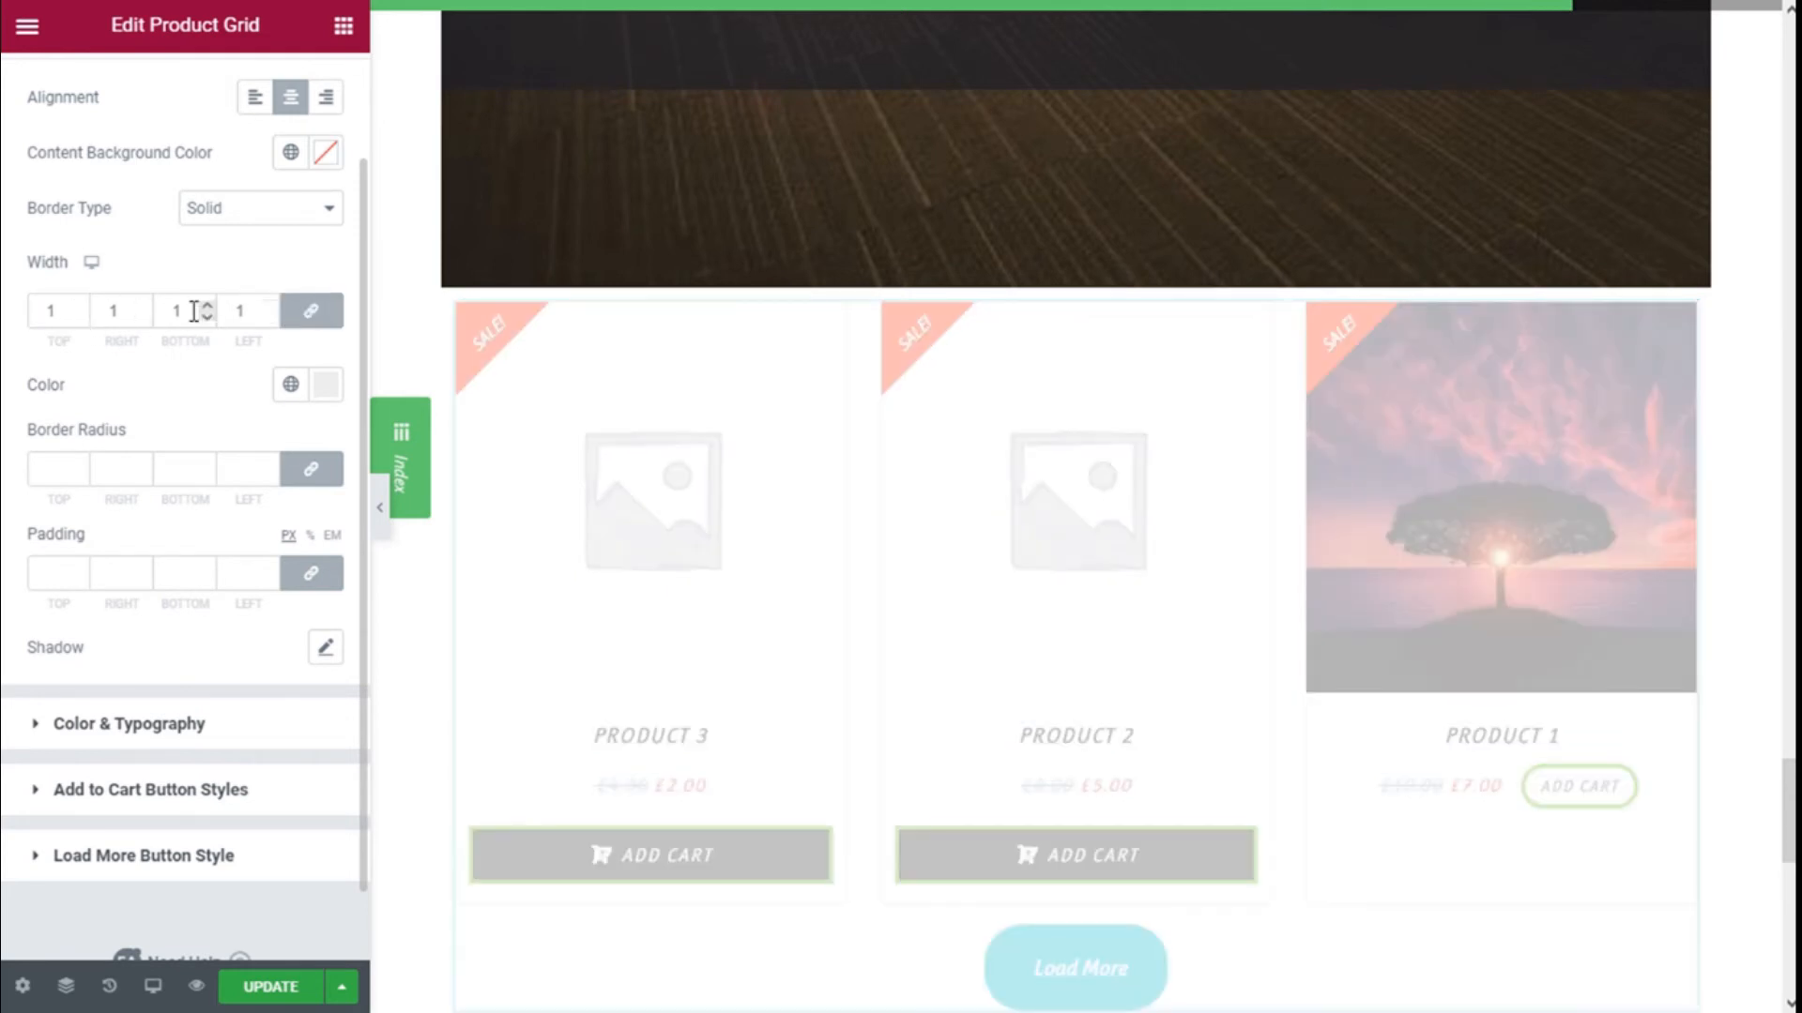
# - Set the product border color to the global Accent color
pyautogui.scroll(-1, 238, 286)
pyautogui.click(324, 302)
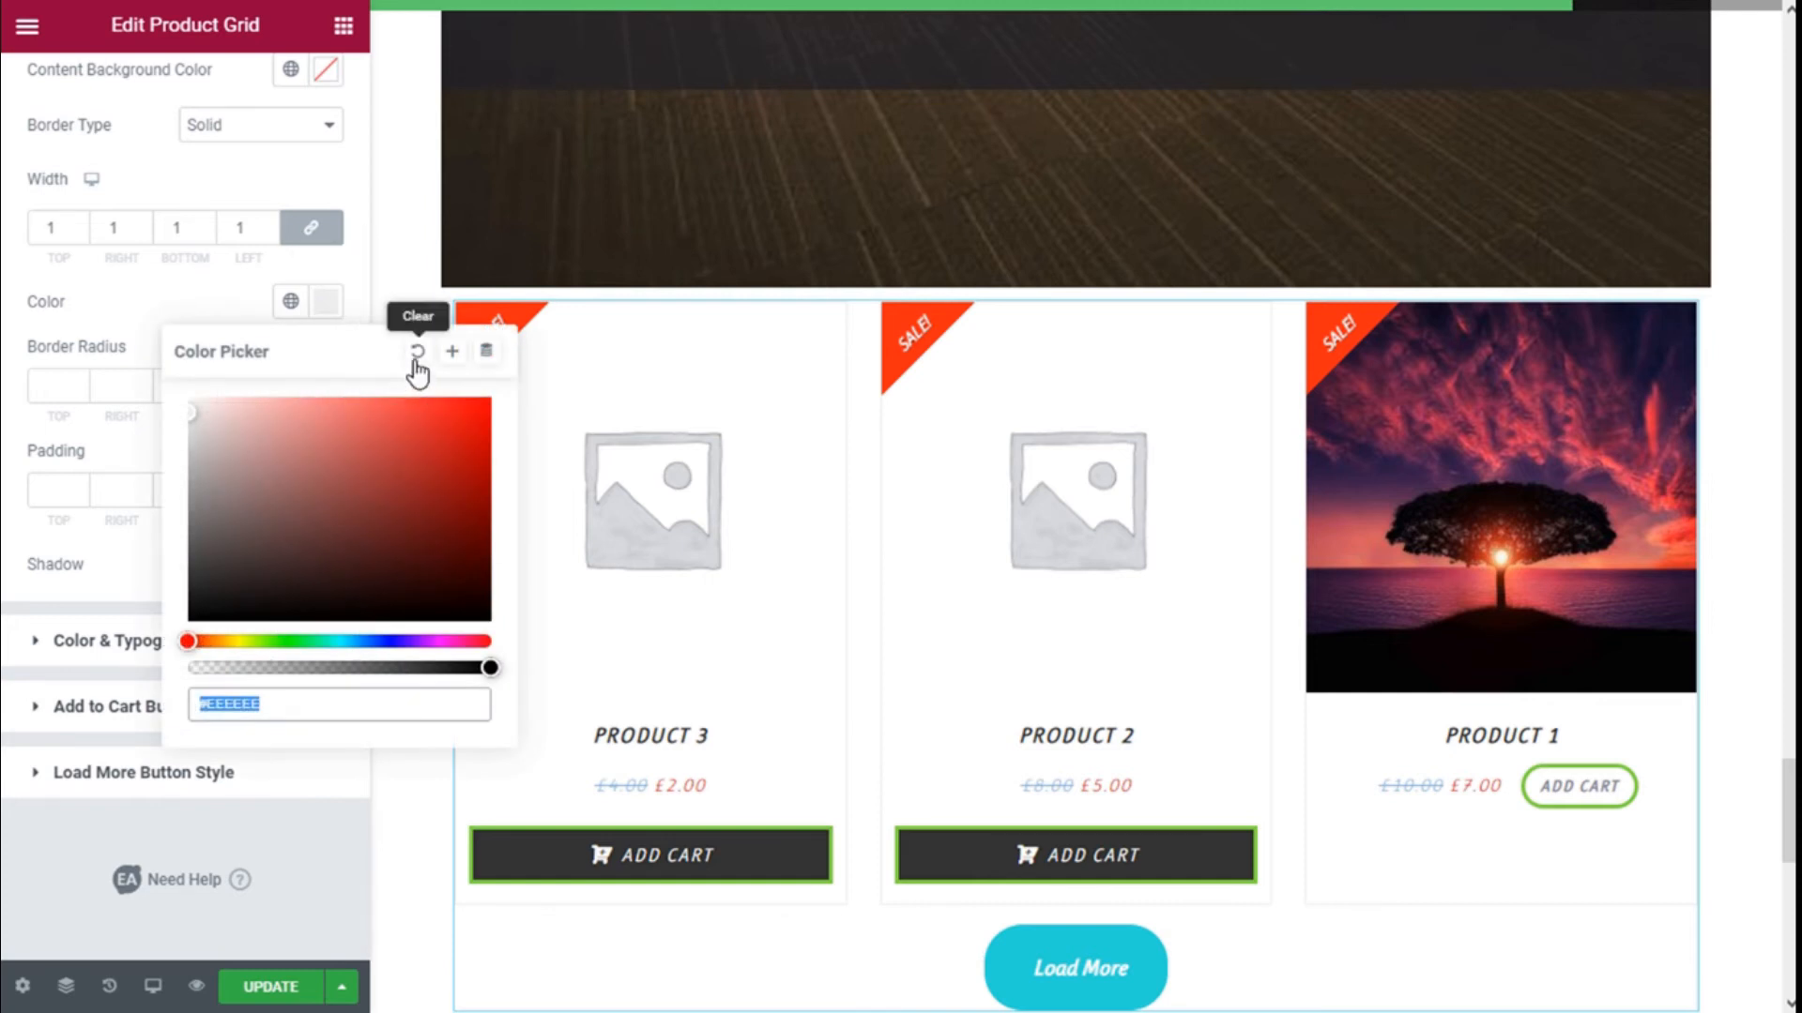
pyautogui.click(357, 273)
pyautogui.click(325, 302)
pyautogui.click(291, 301)
pyautogui.click(89, 561)
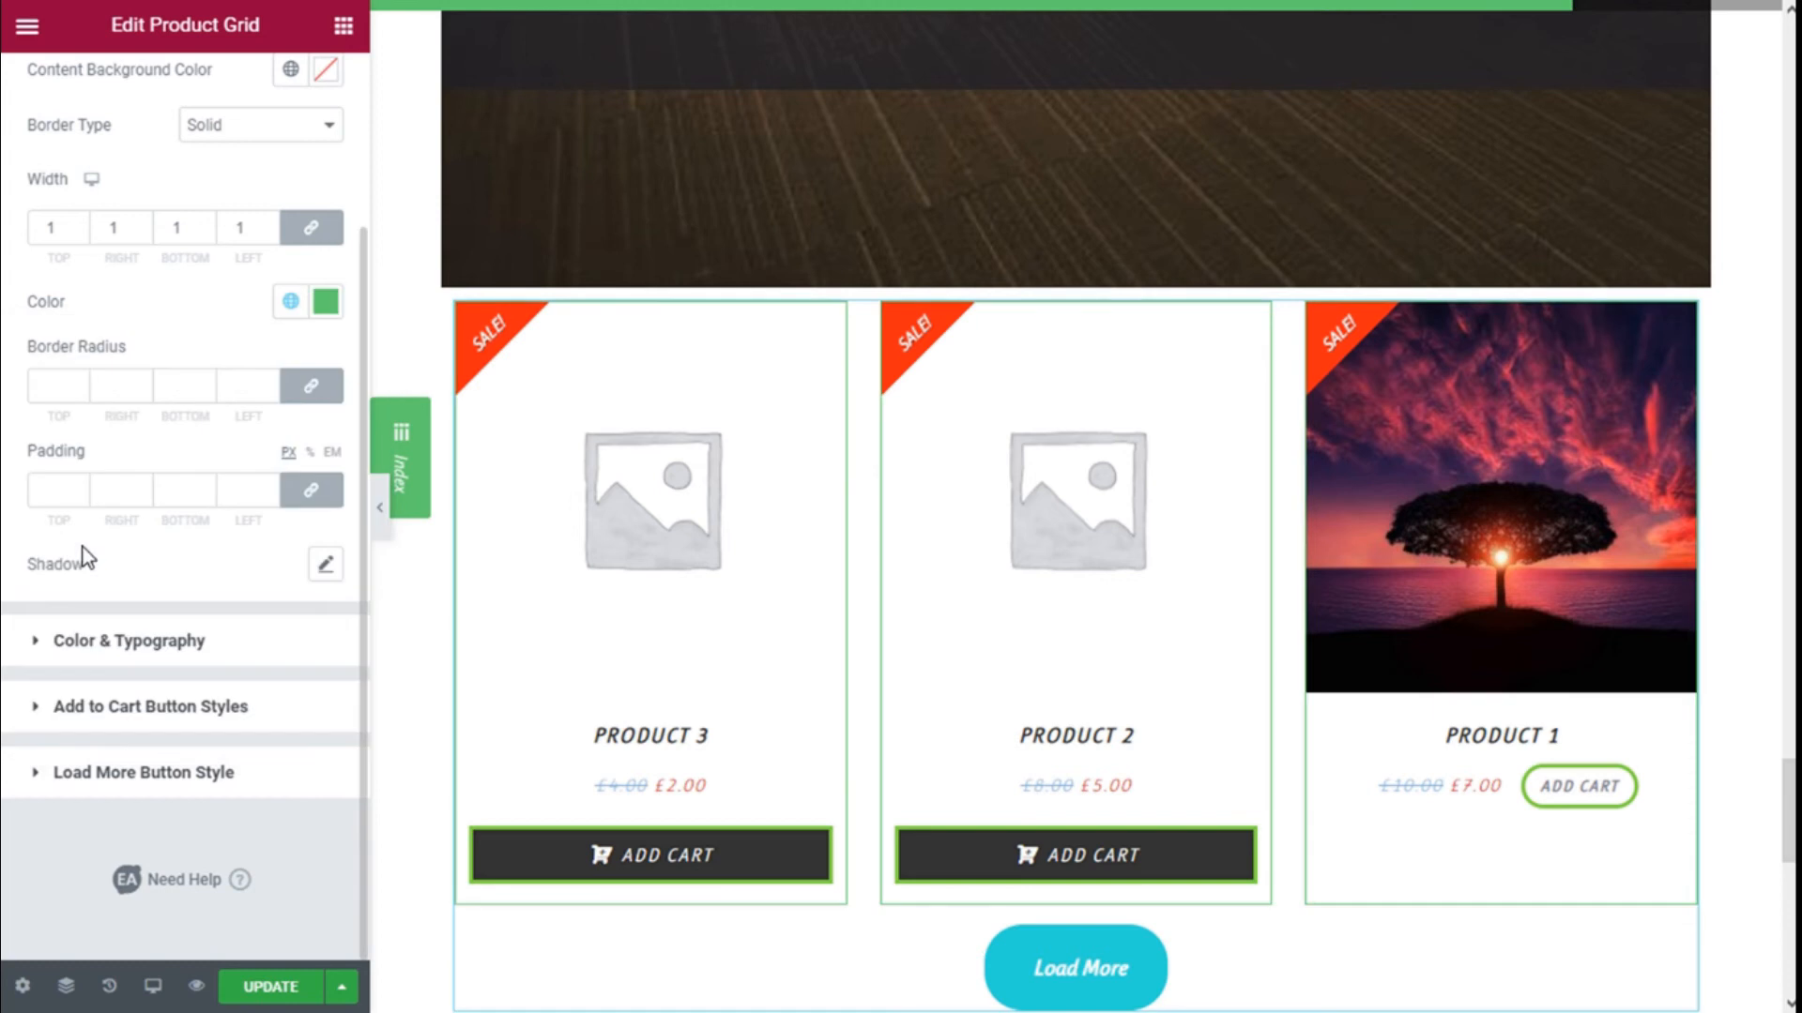
# - Set the product border radius to 0 on all sides and close the Products Styles settings
pyautogui.click(81, 379)
pyautogui.click(81, 393)
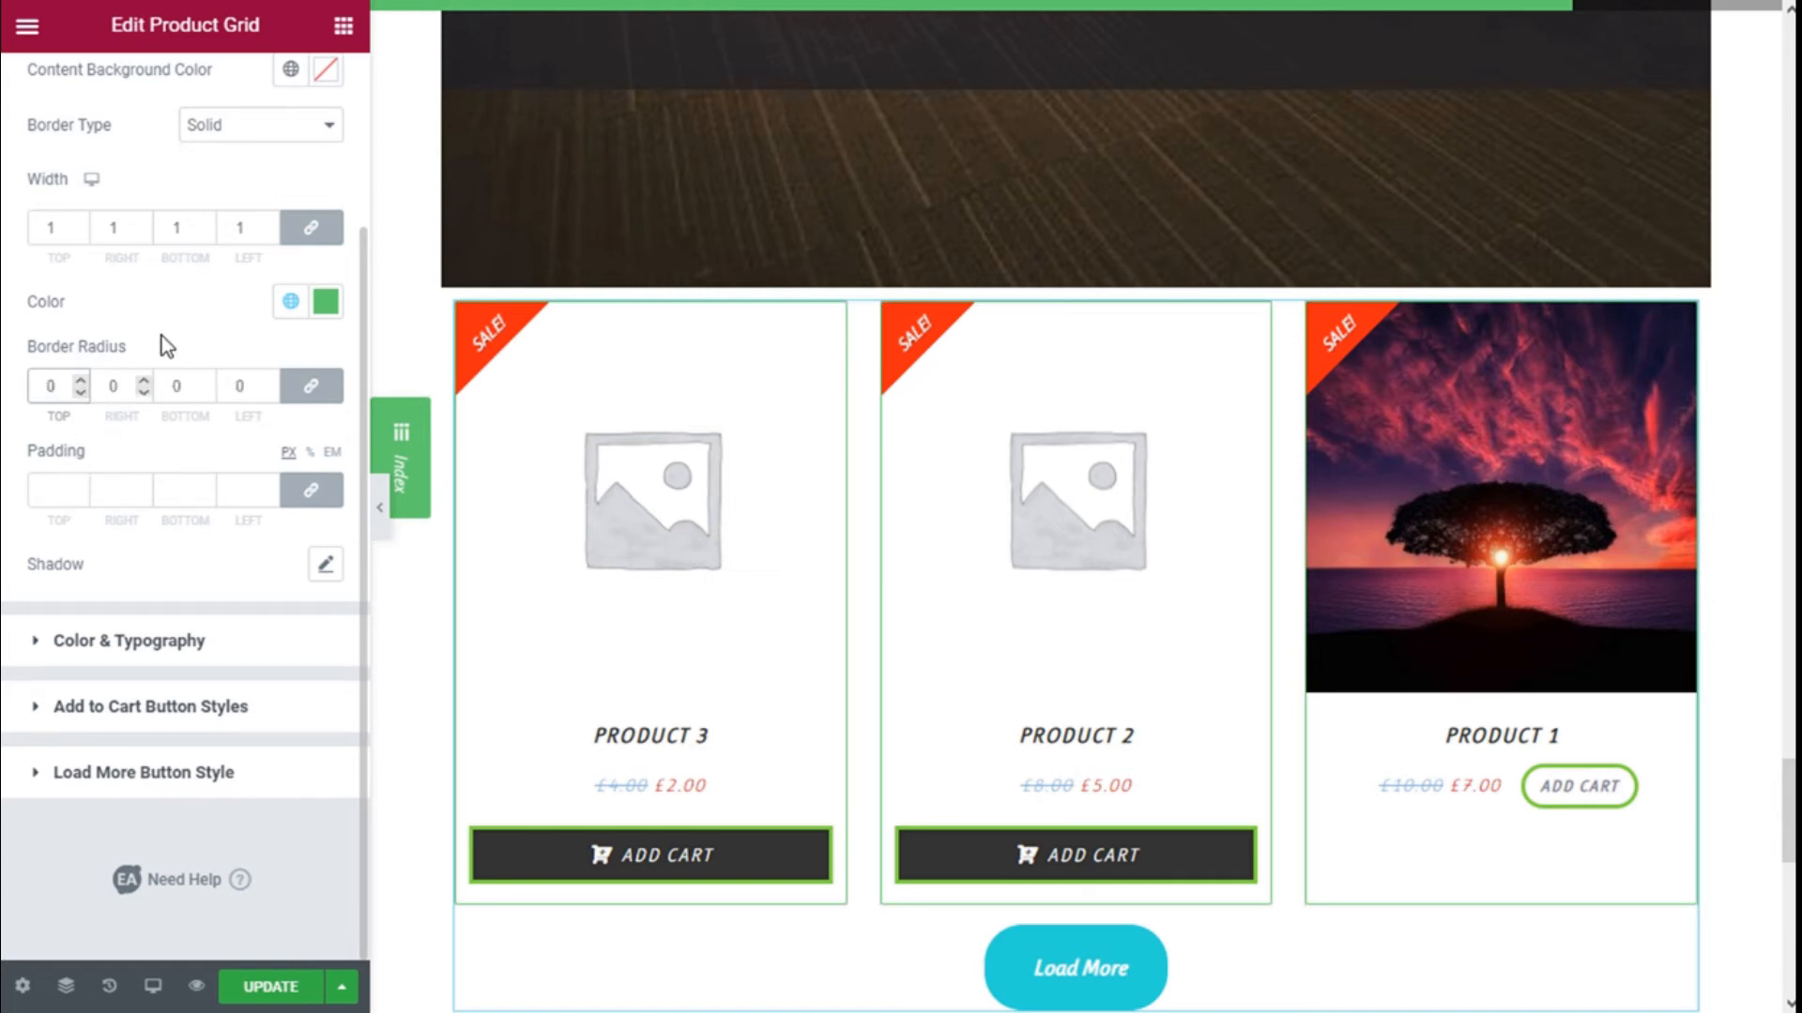
pyautogui.scroll(5, 313, 539)
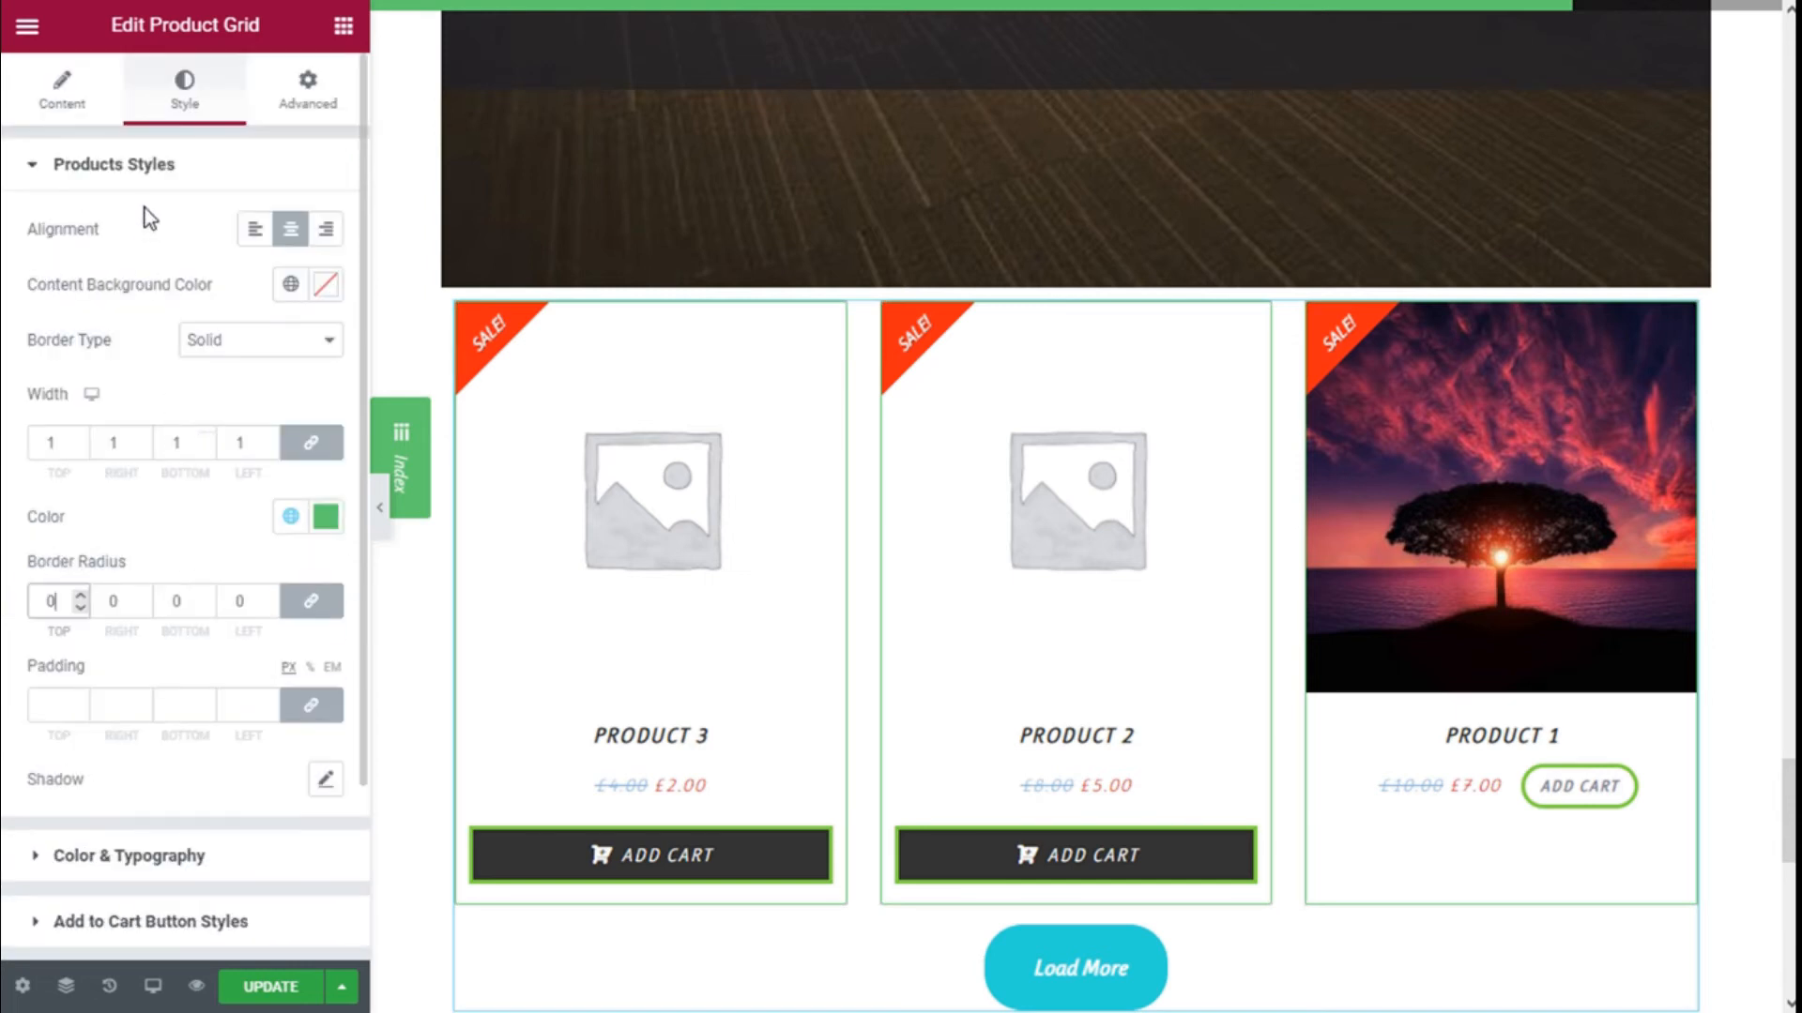
pyautogui.click(143, 174)
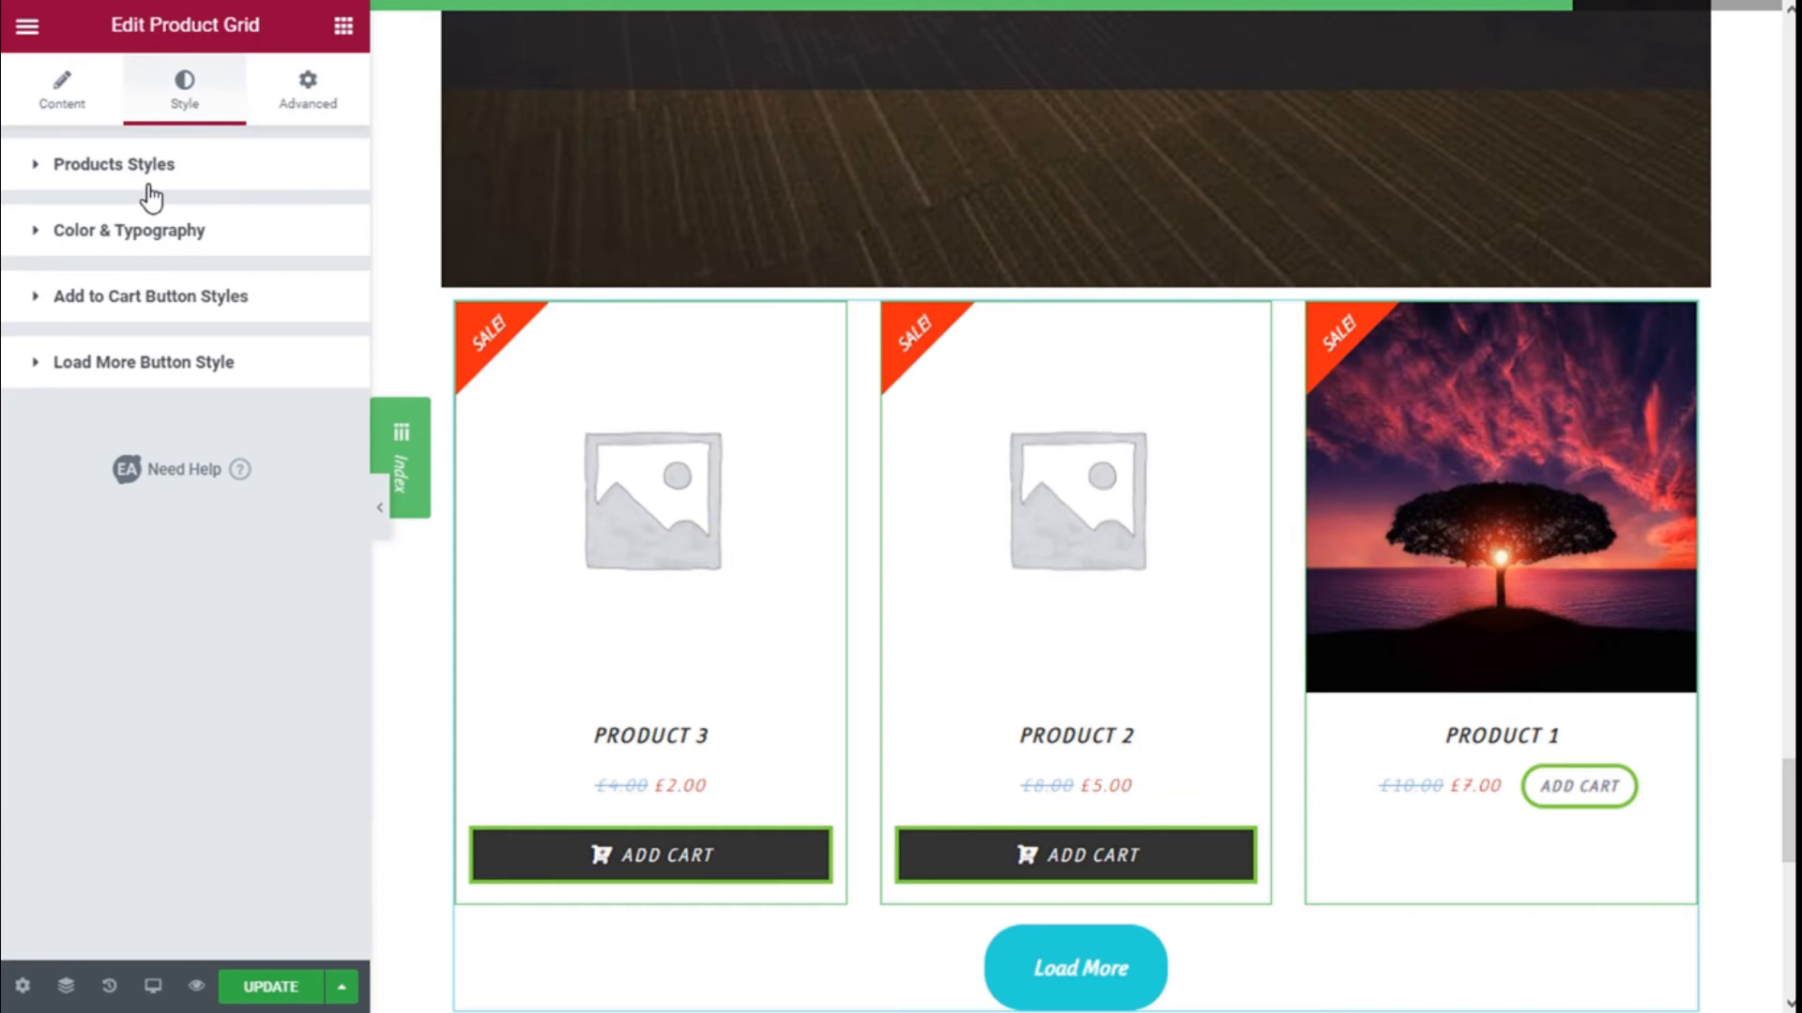
# - Set the product title color to the global Accent color in the Color & Typography settings
pyautogui.click(148, 246)
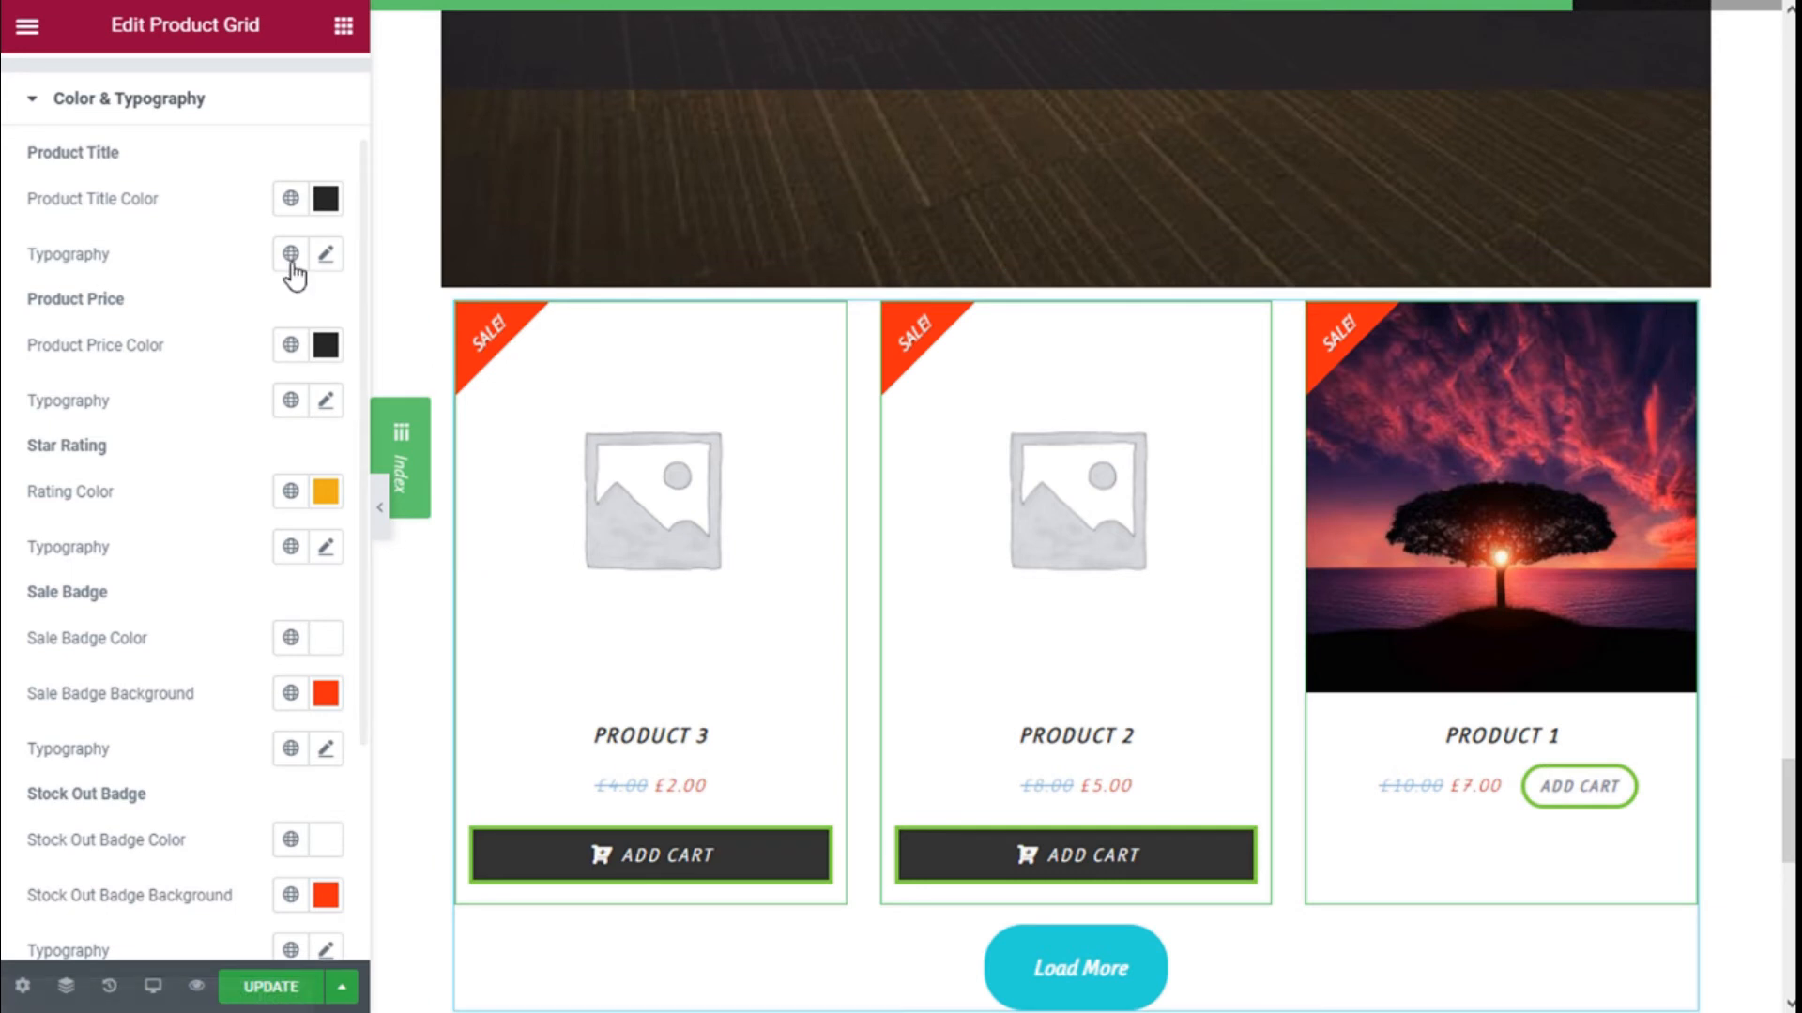
pyautogui.click(291, 198)
pyautogui.click(86, 457)
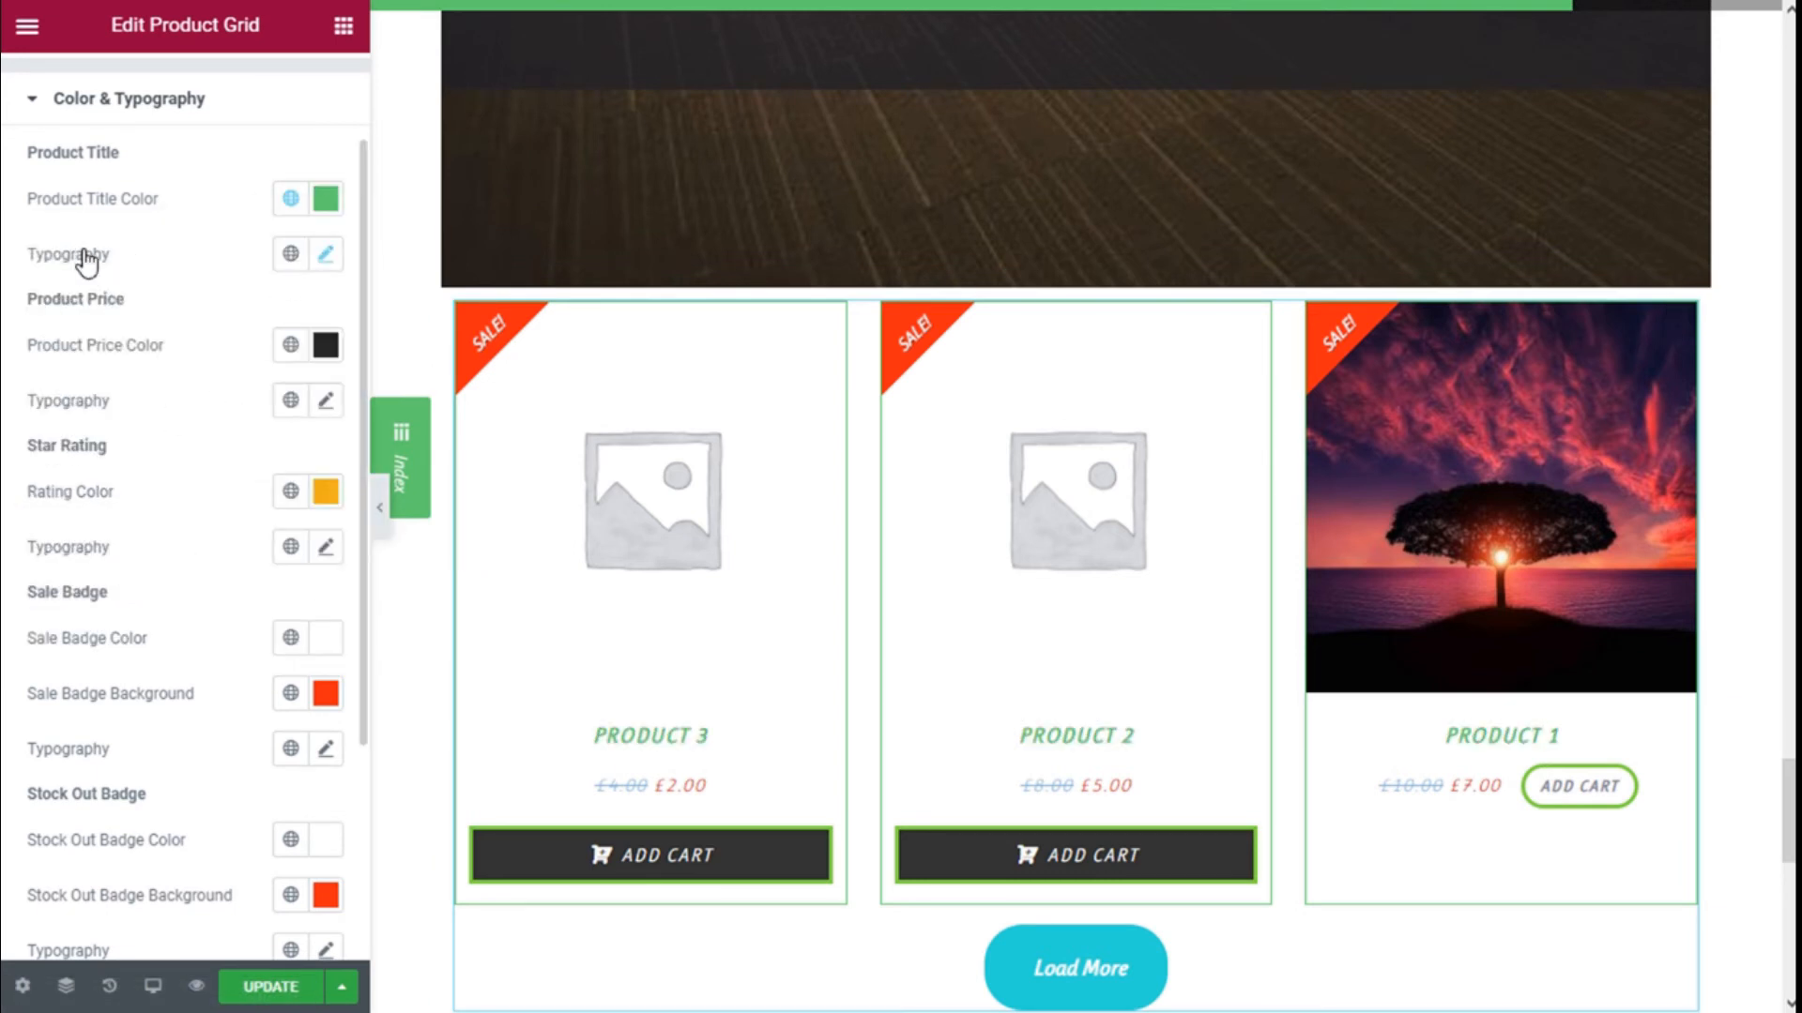
# - Set the product title's typography weight to 900
pyautogui.click(326, 255)
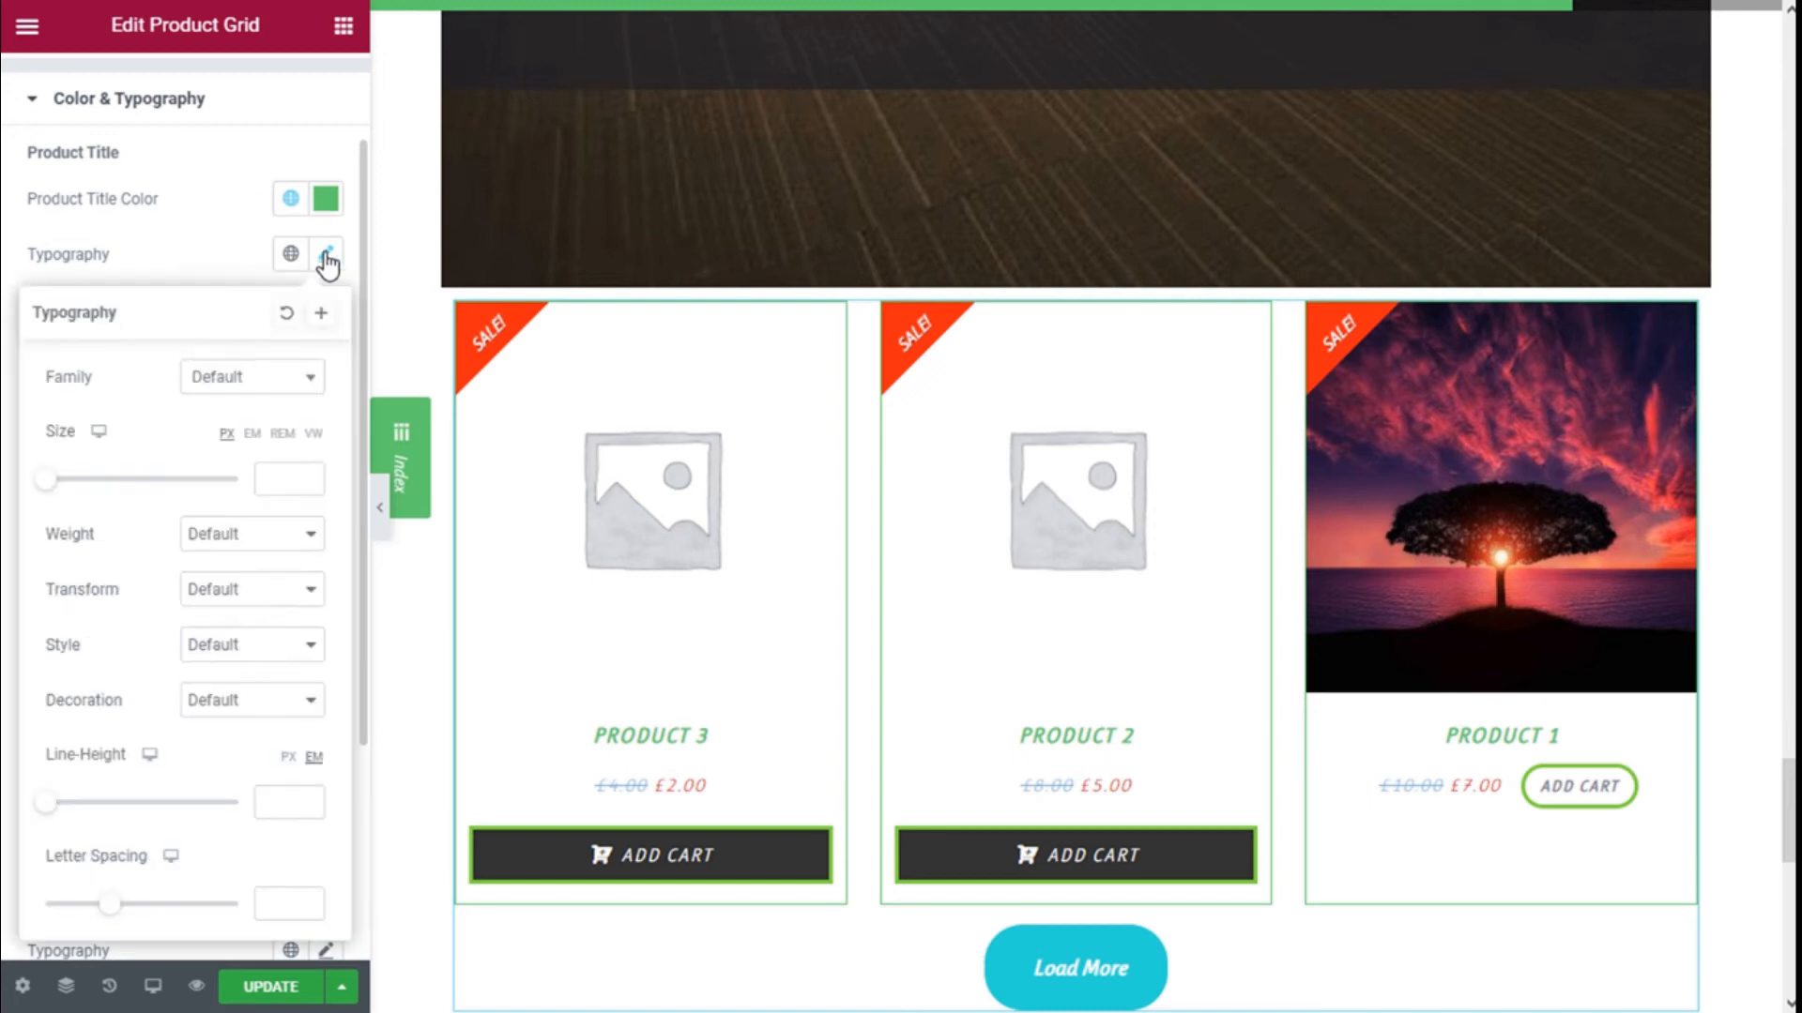
pyautogui.click(302, 380)
pyautogui.click(299, 385)
pyautogui.scroll(-1, 287, 365)
pyautogui.click(252, 403)
pyautogui.click(222, 594)
# - Look through the transform, style and decoration options of the product title typography, leaving them at Default
pyautogui.click(247, 458)
pyautogui.click(246, 466)
pyautogui.click(246, 467)
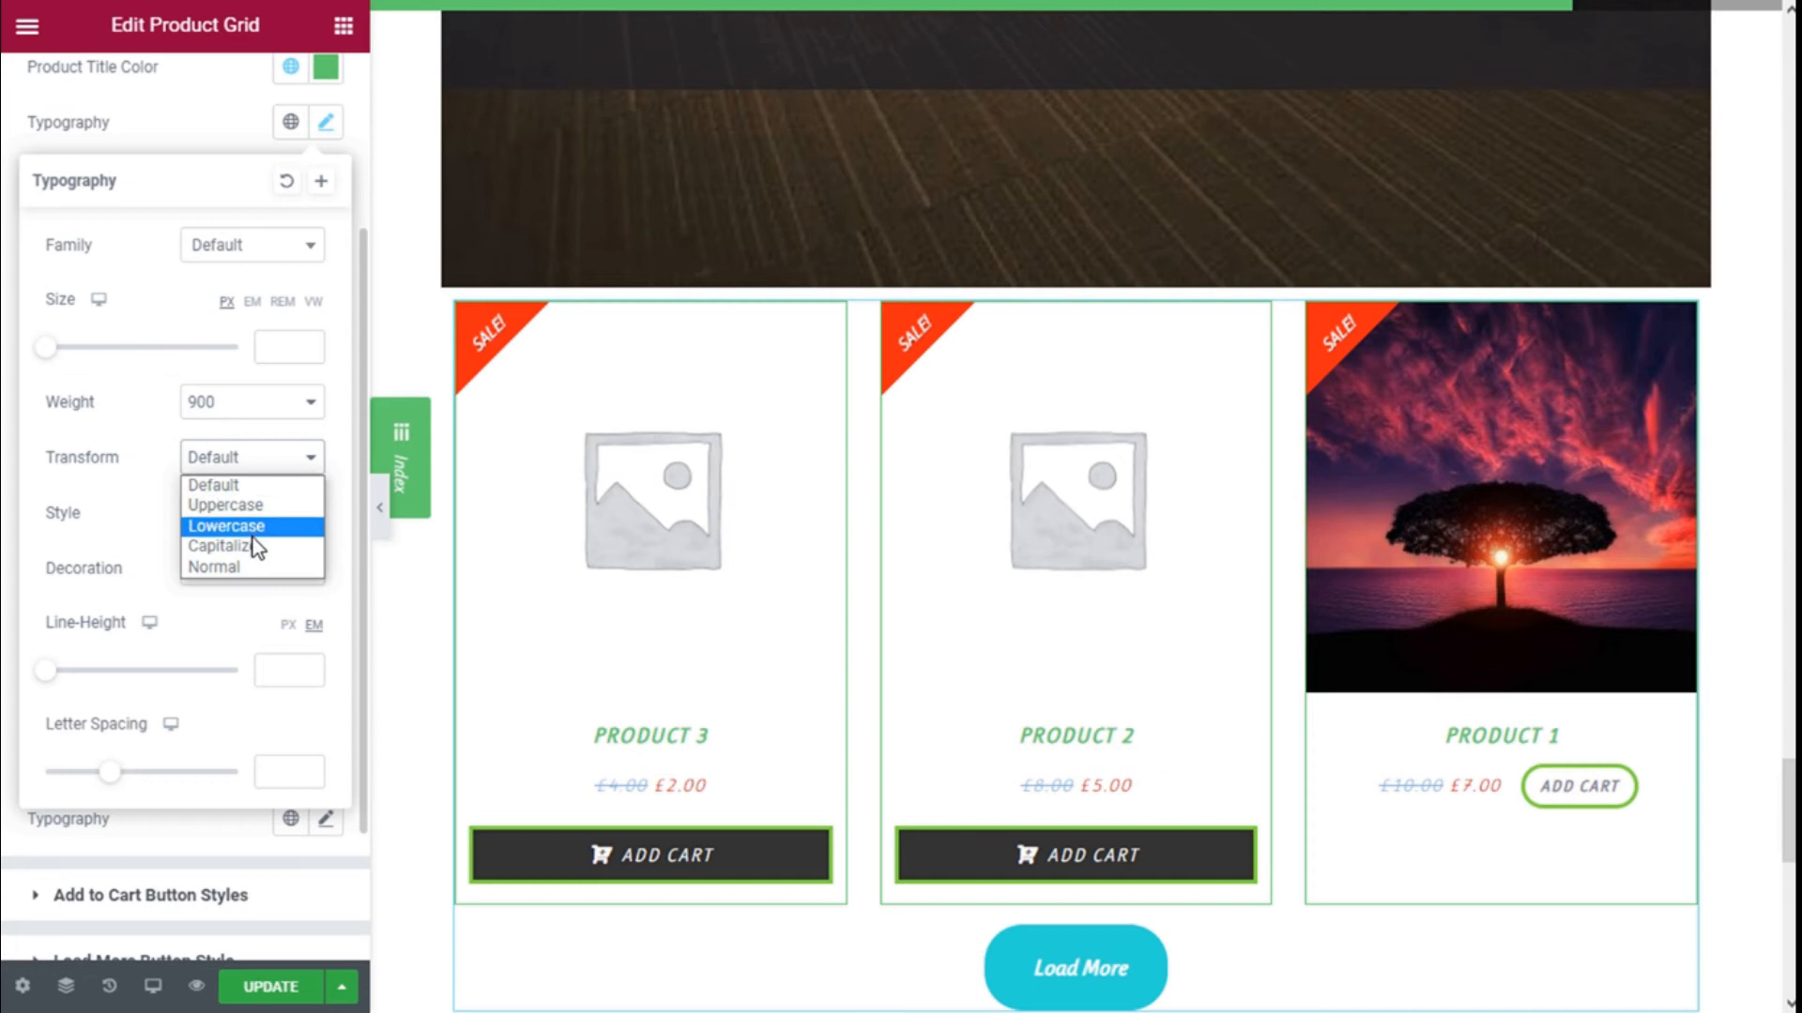
pyautogui.click(244, 434)
pyautogui.scroll(-1, 244, 434)
pyautogui.click(247, 381)
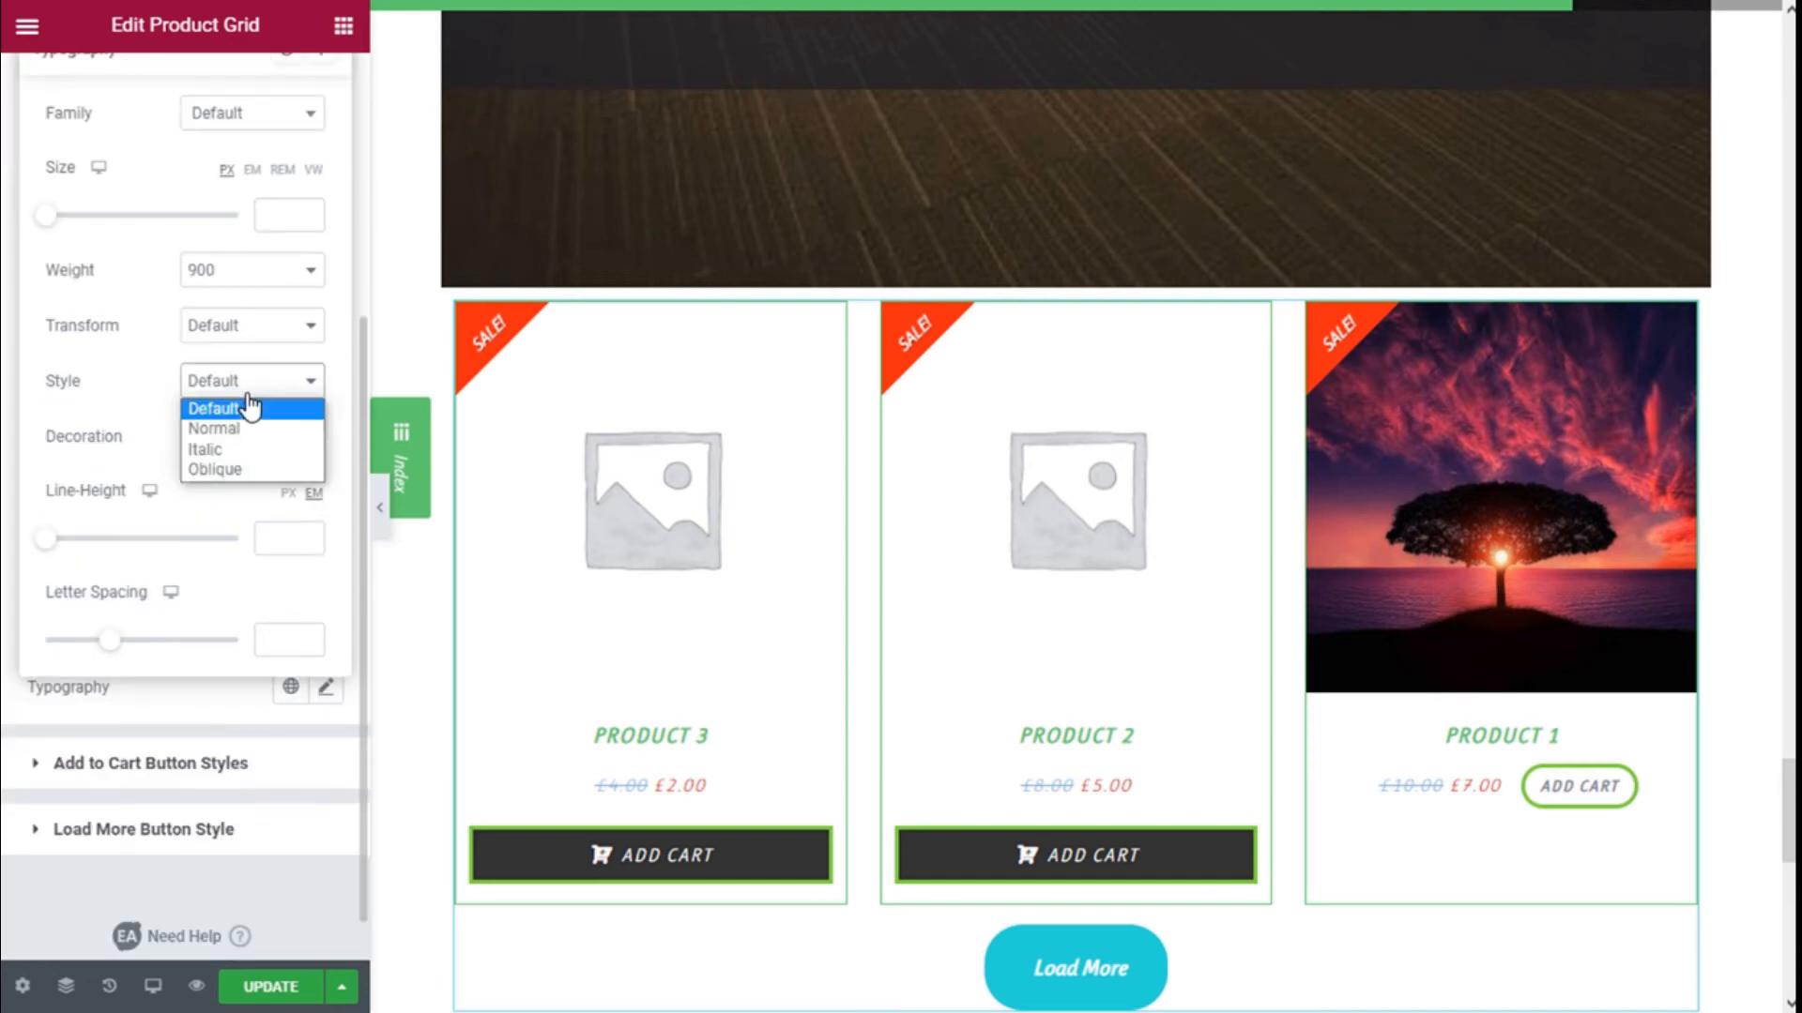
pyautogui.click(238, 410)
pyautogui.click(239, 433)
pyautogui.click(242, 438)
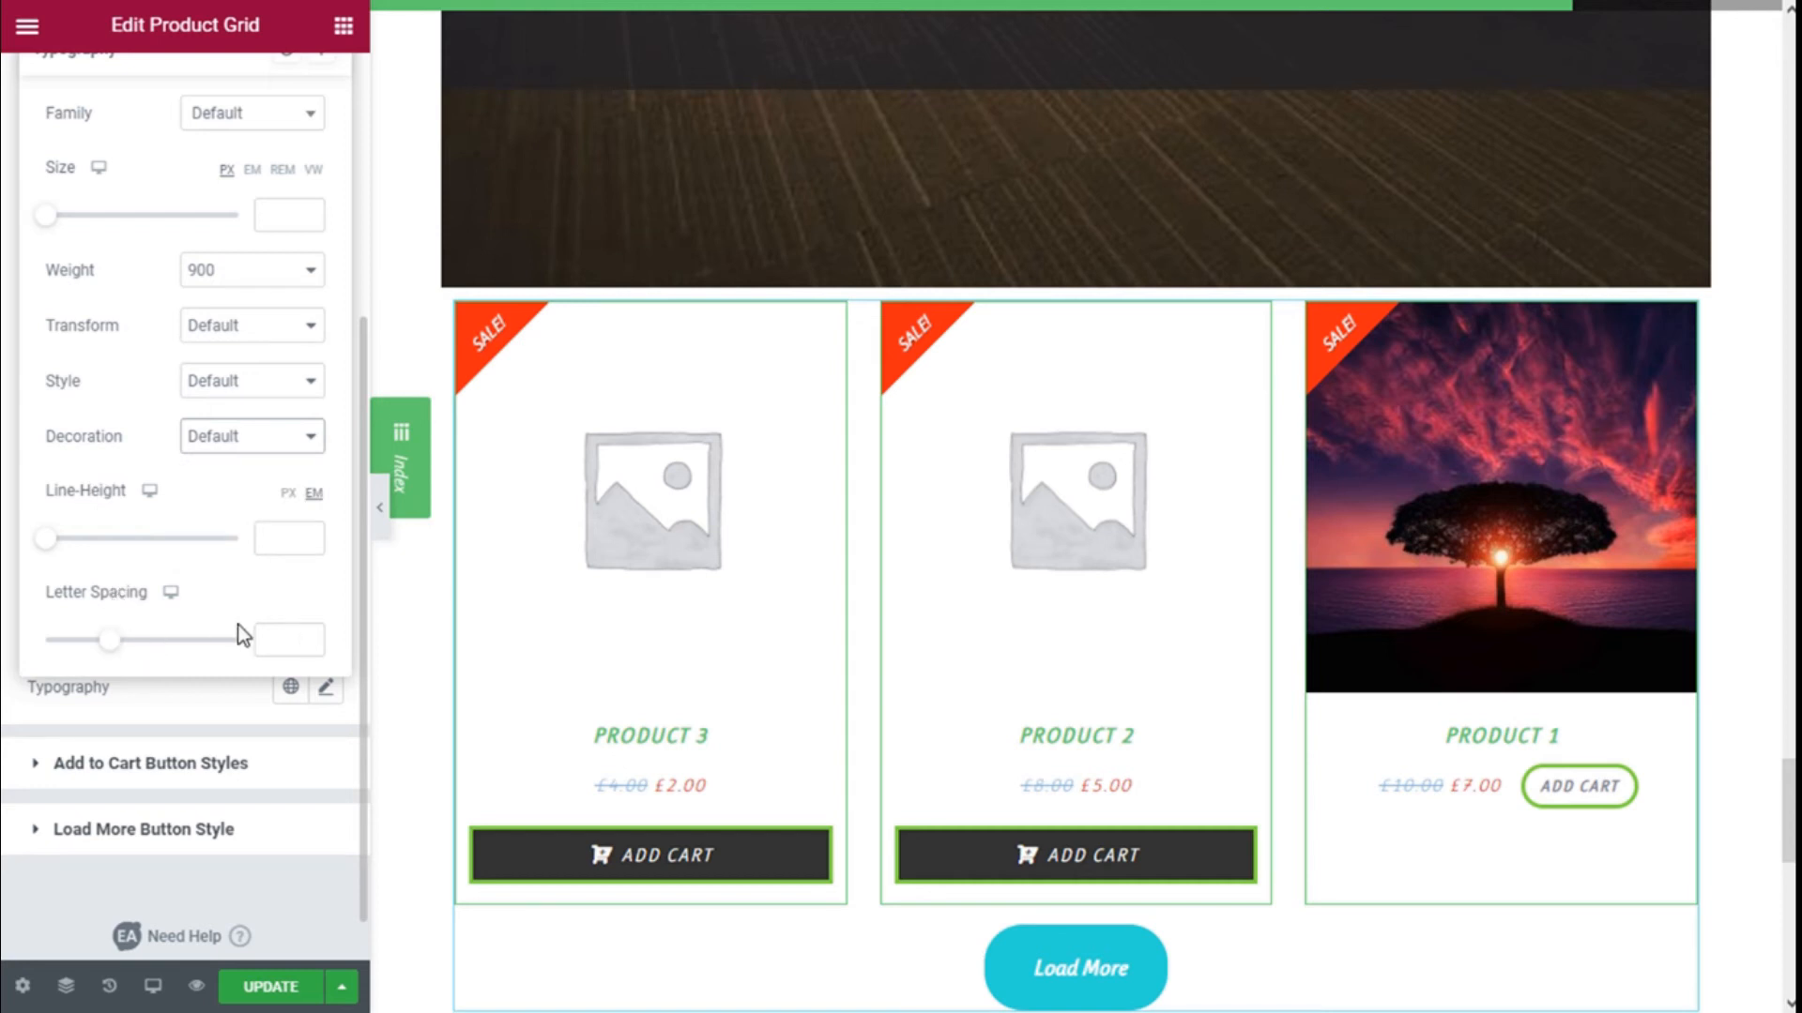
pyautogui.scroll(2, 267, 351)
pyautogui.click(326, 254)
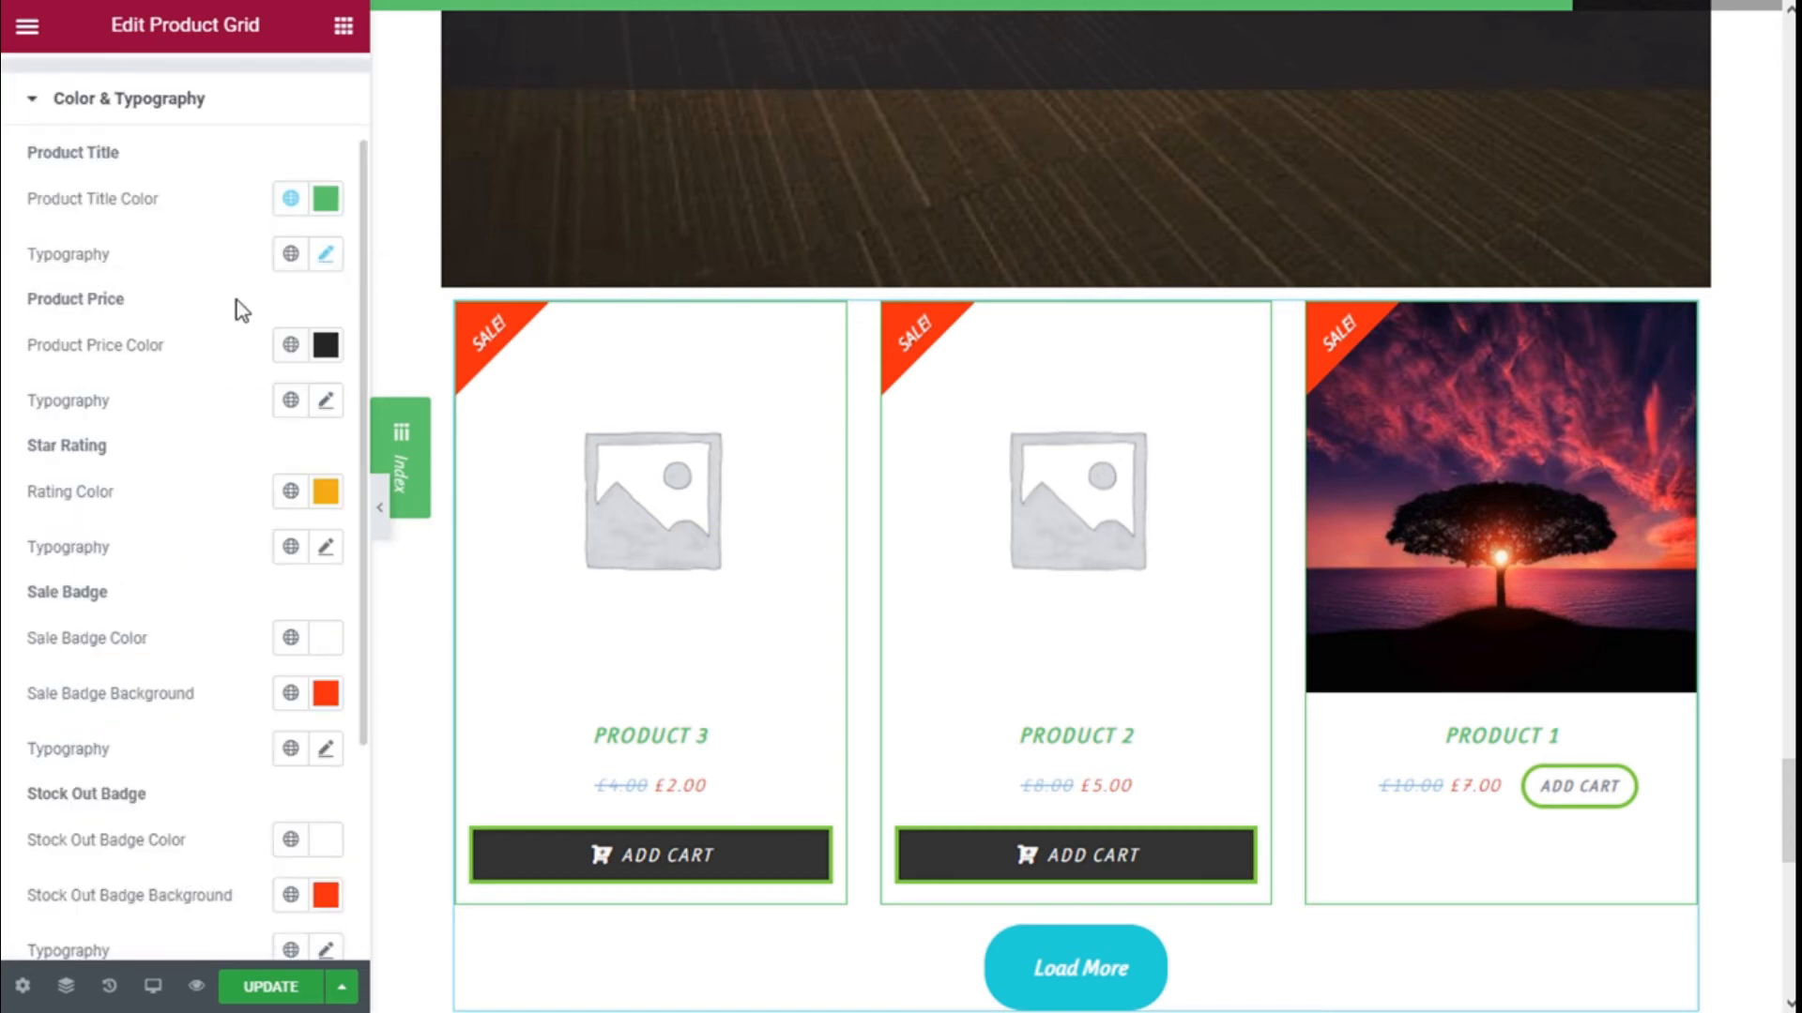
# - Set the product price color to the global Accent color
pyautogui.scroll(-1, 200, 324)
pyautogui.click(325, 214)
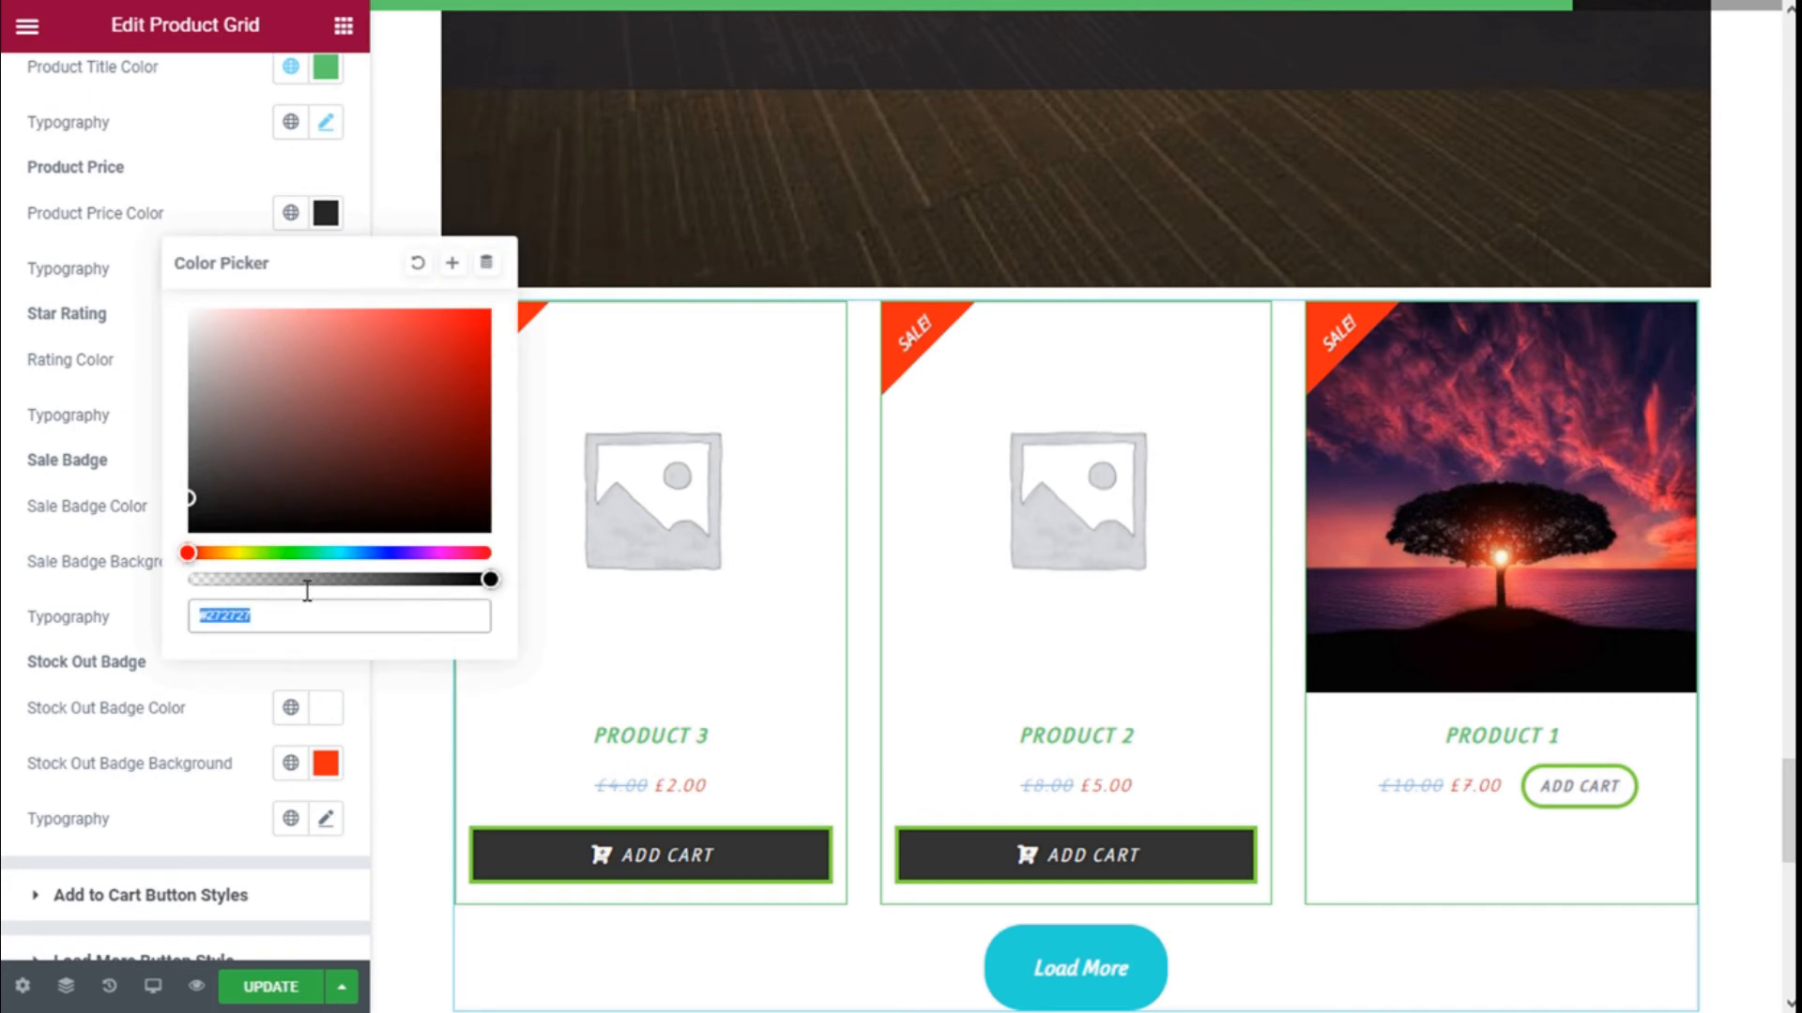
pyautogui.click(324, 215)
pyautogui.click(293, 214)
pyautogui.click(90, 487)
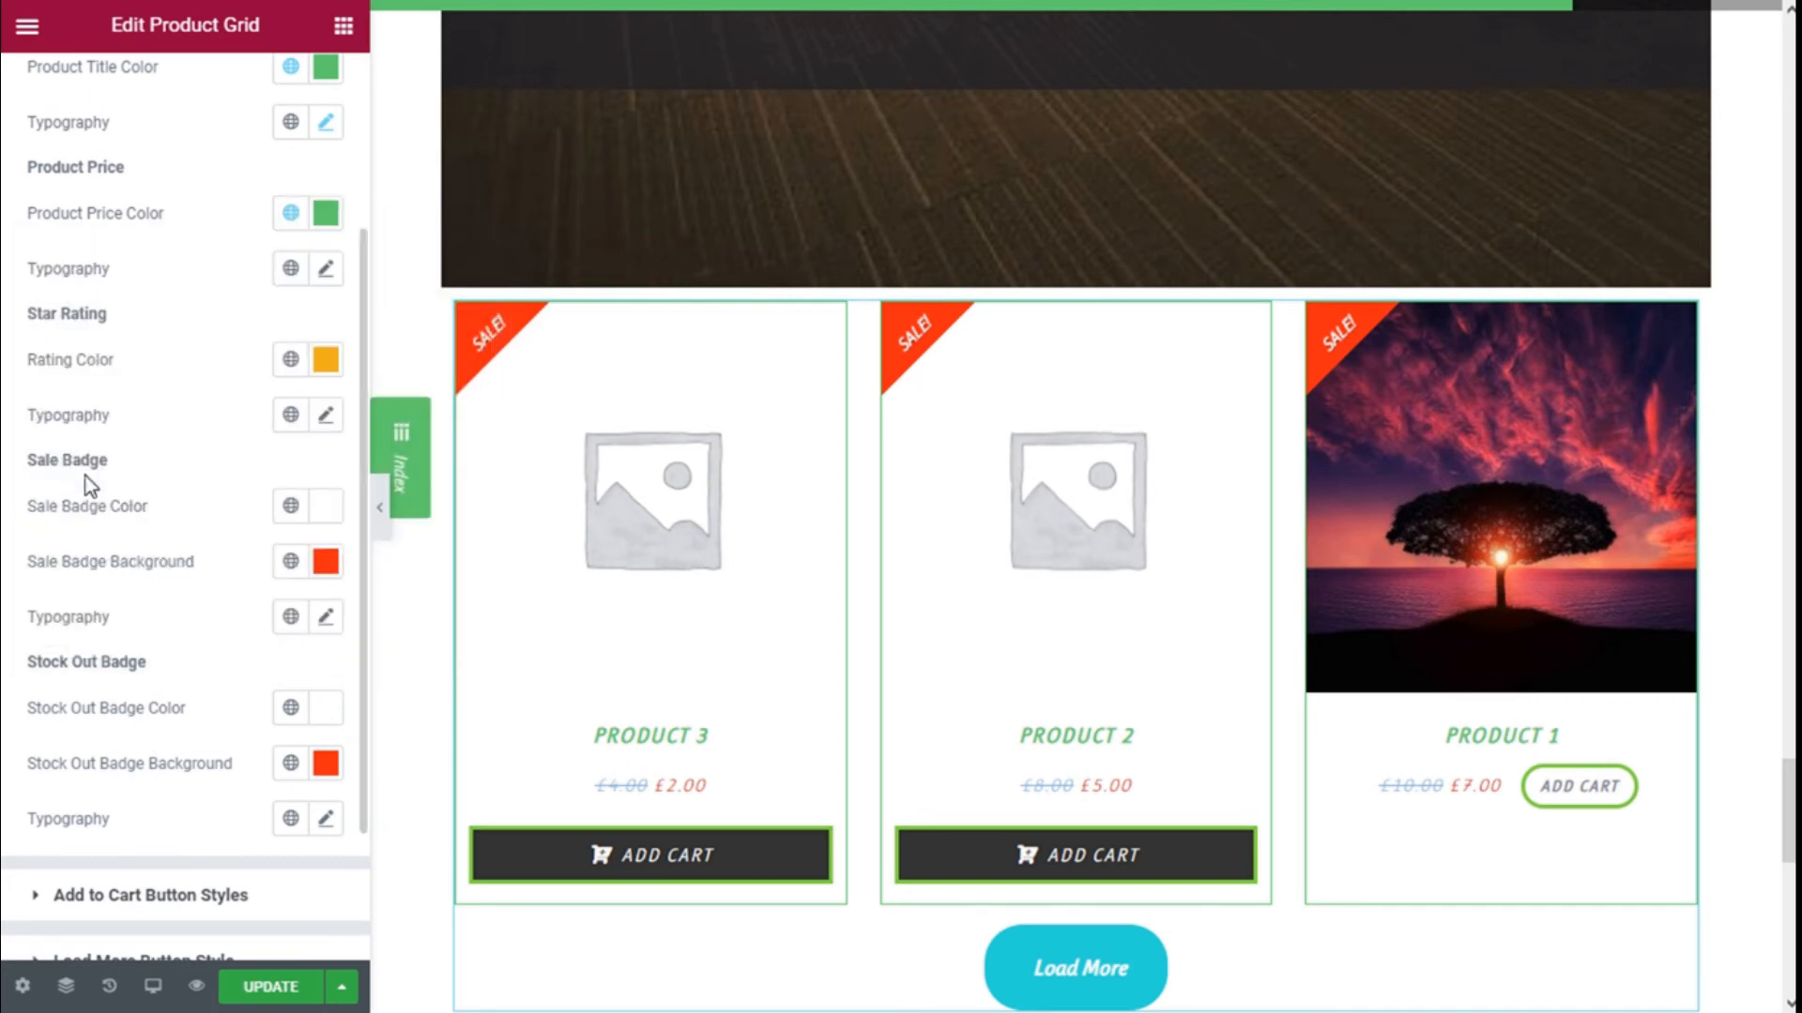
# - Examine the global fonts and custom typography options available for the product price
pyautogui.click(292, 214)
pyautogui.click(230, 231)
pyautogui.click(292, 271)
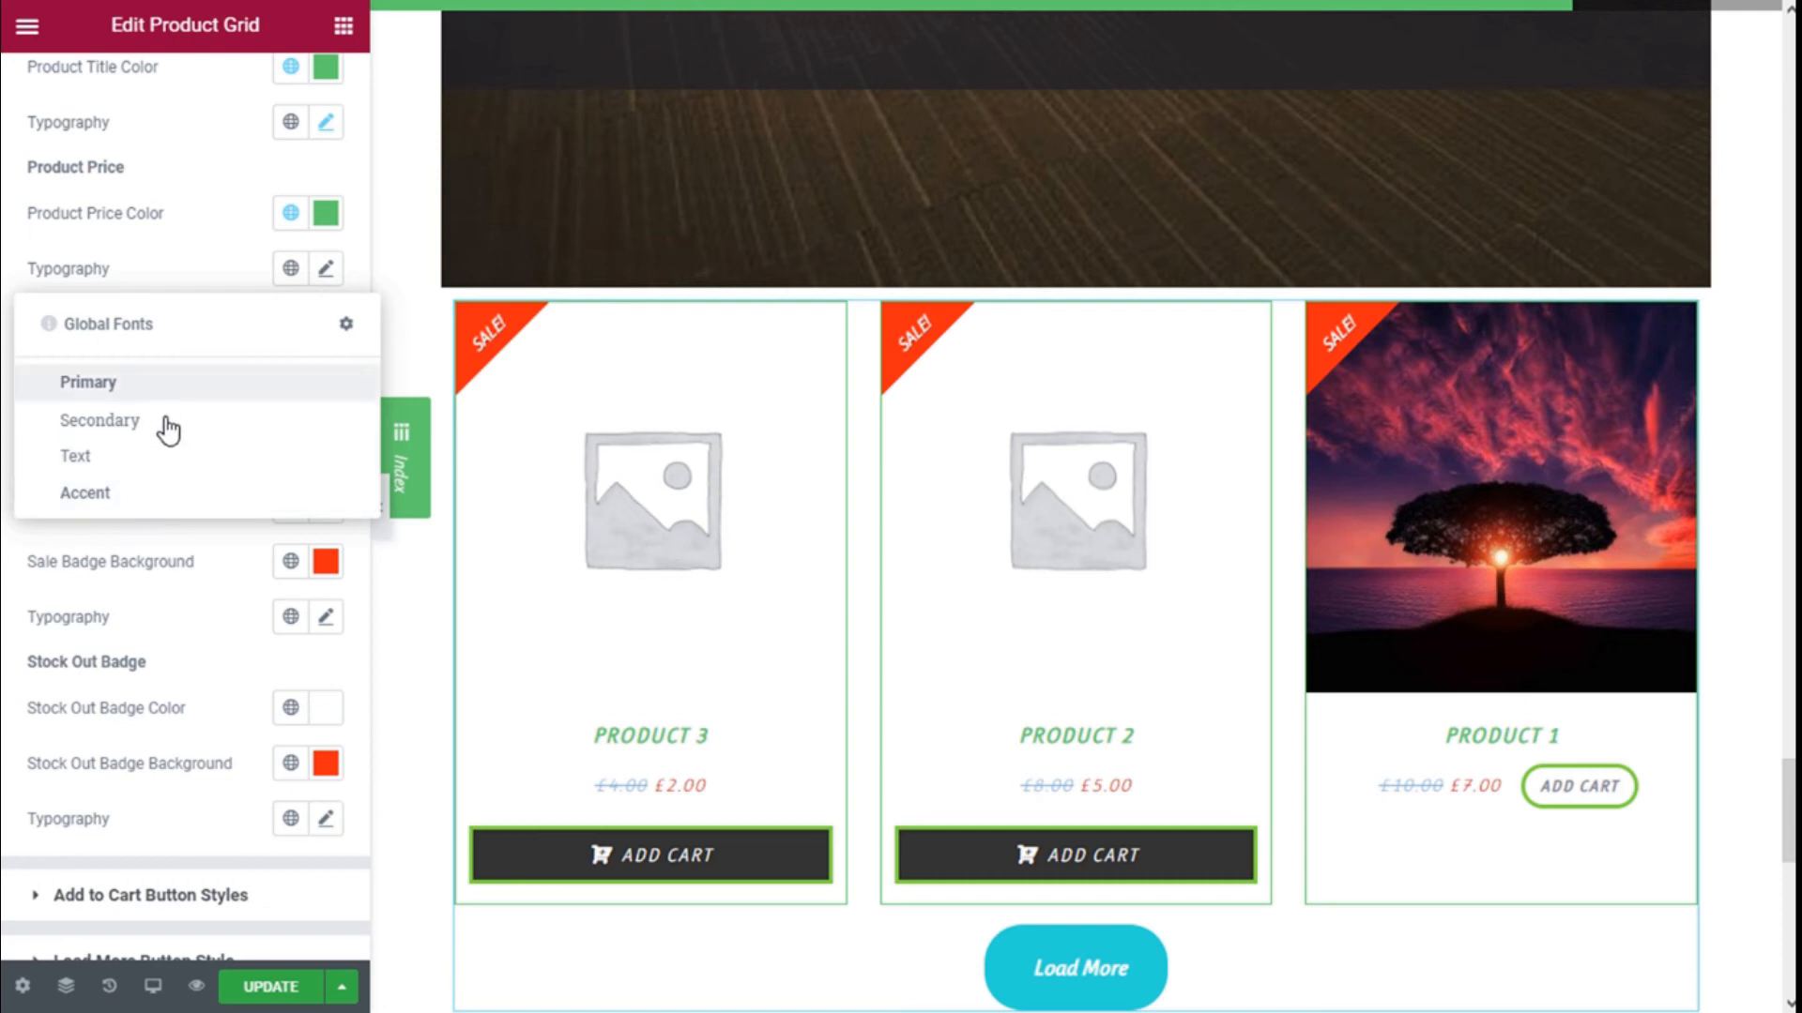
pyautogui.click(223, 279)
pyautogui.click(321, 269)
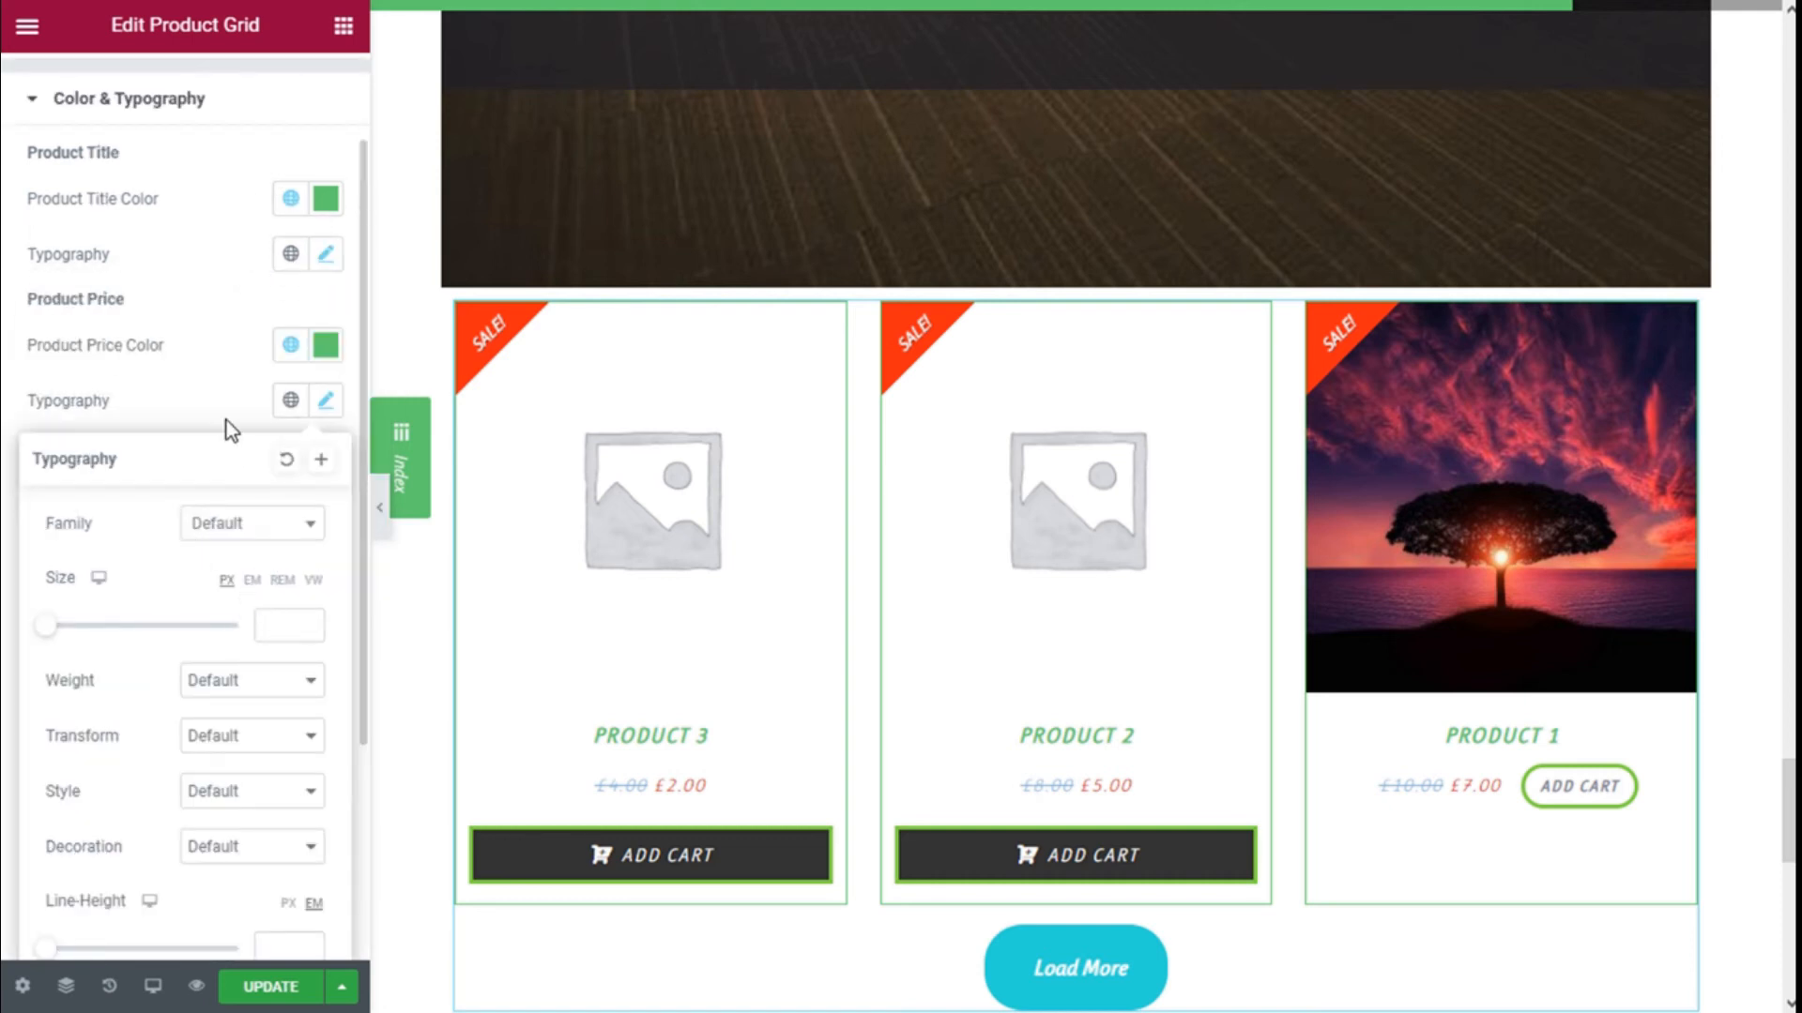
pyautogui.click(324, 403)
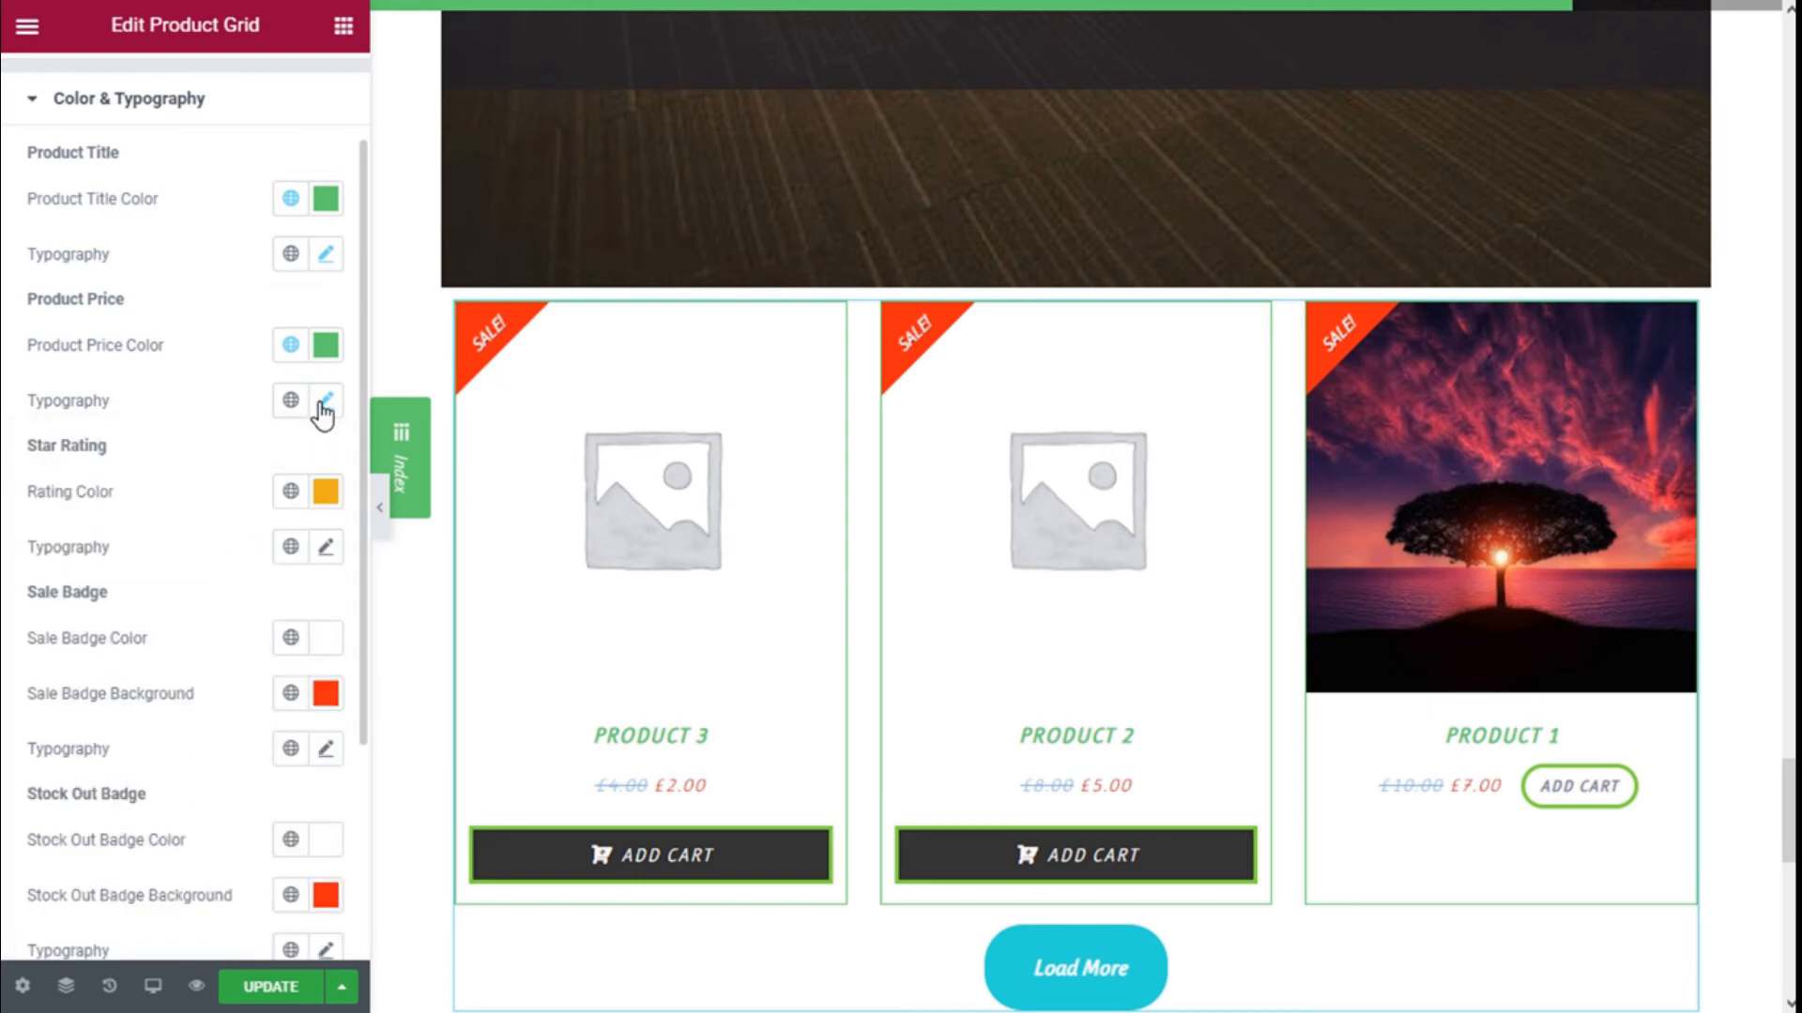
# - Set the sale badge color to the global Text color
pyautogui.scroll(-2, 257, 414)
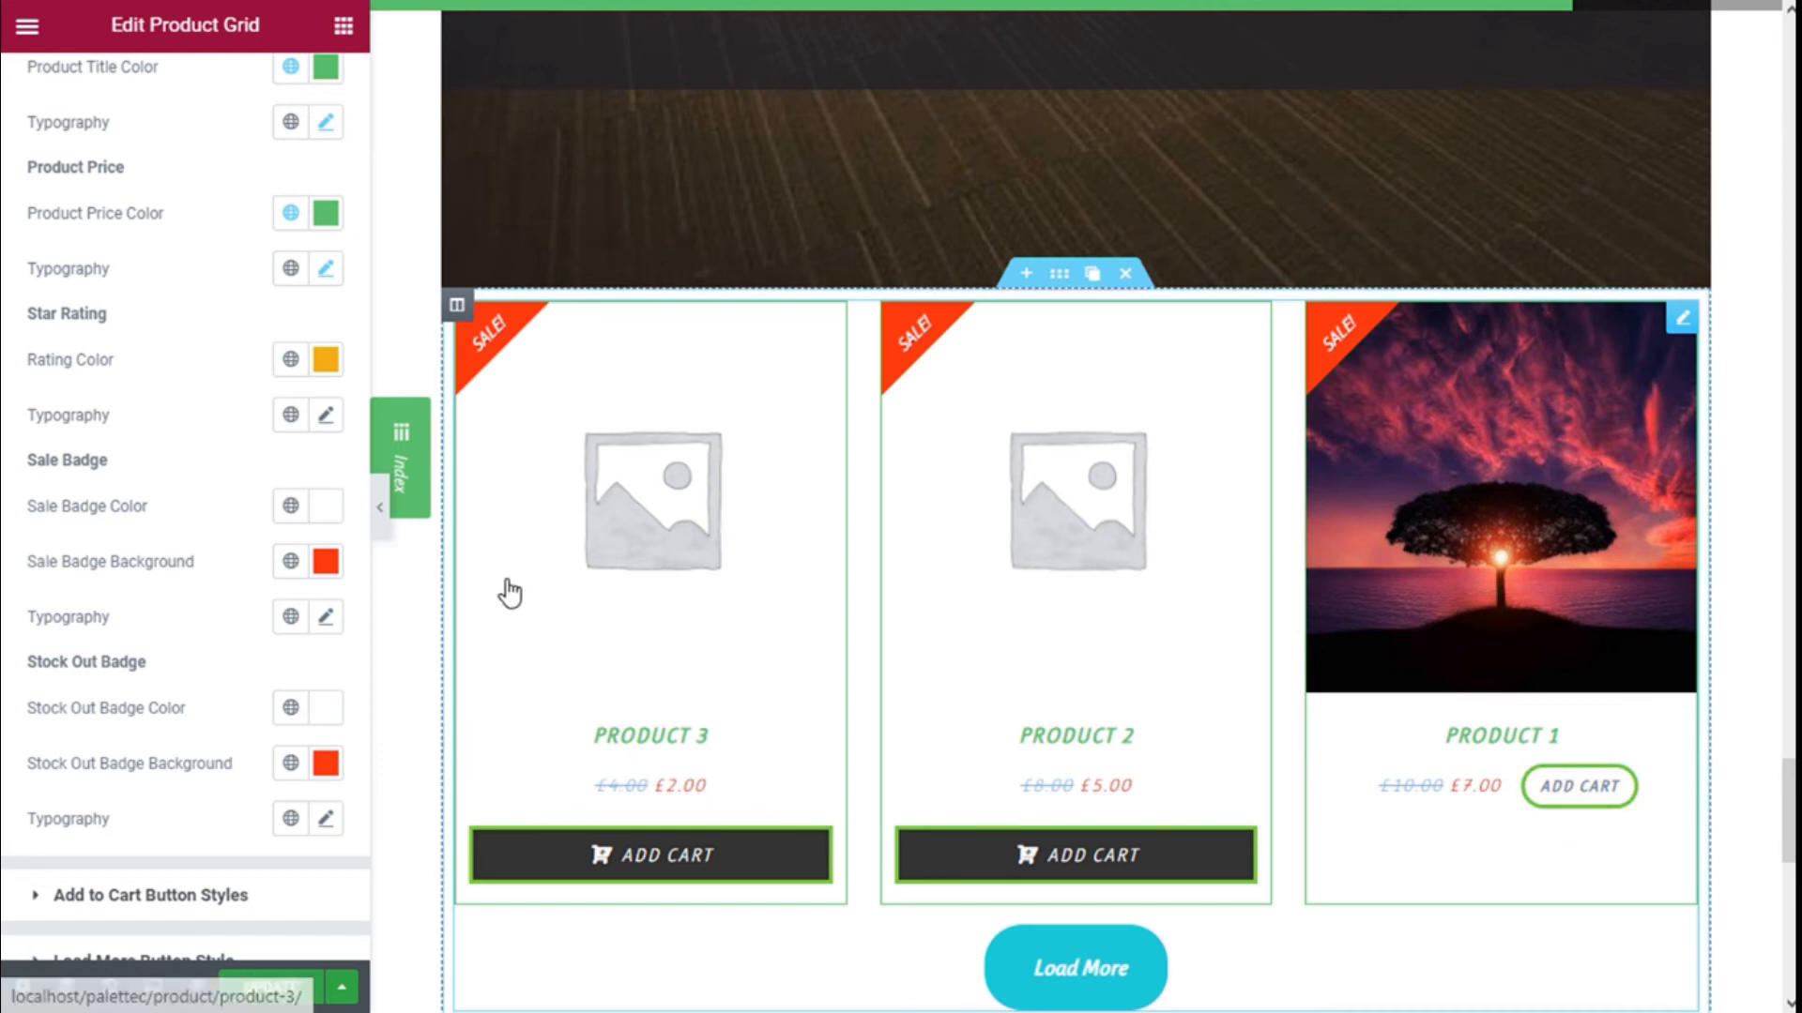
pyautogui.scroll(-2, 286, 416)
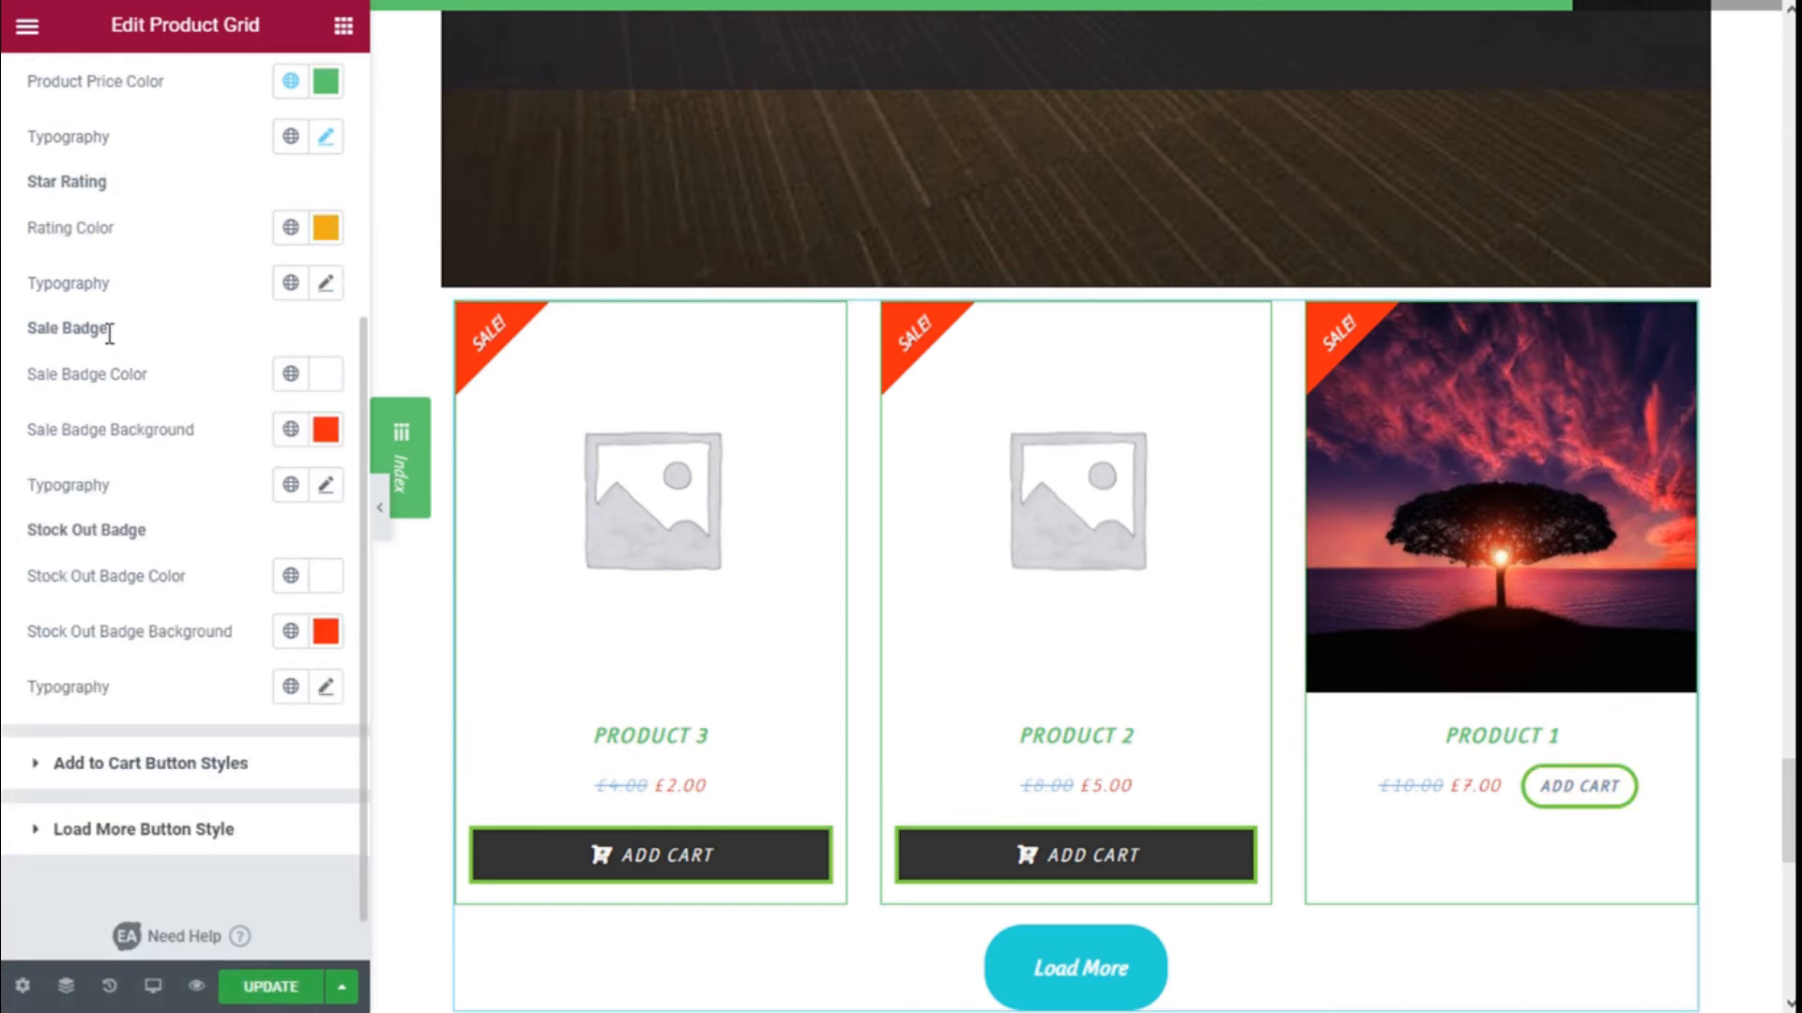
pyautogui.click(292, 375)
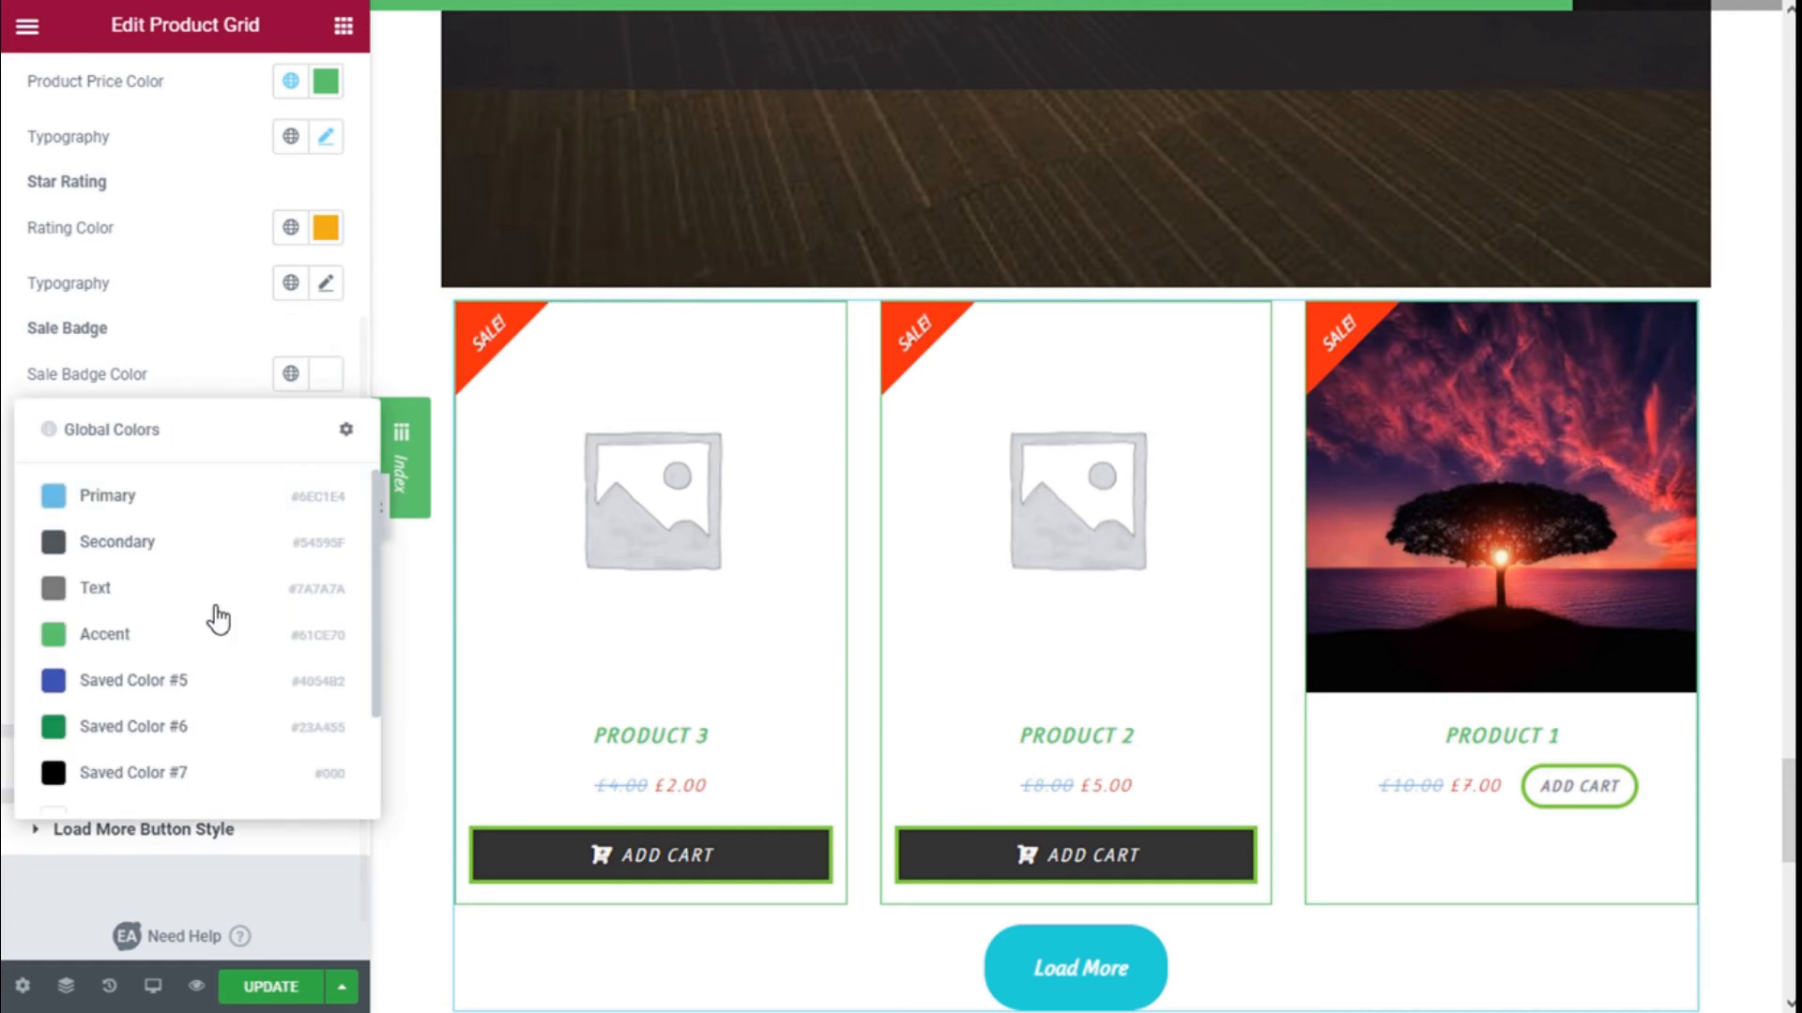
pyautogui.click(132, 583)
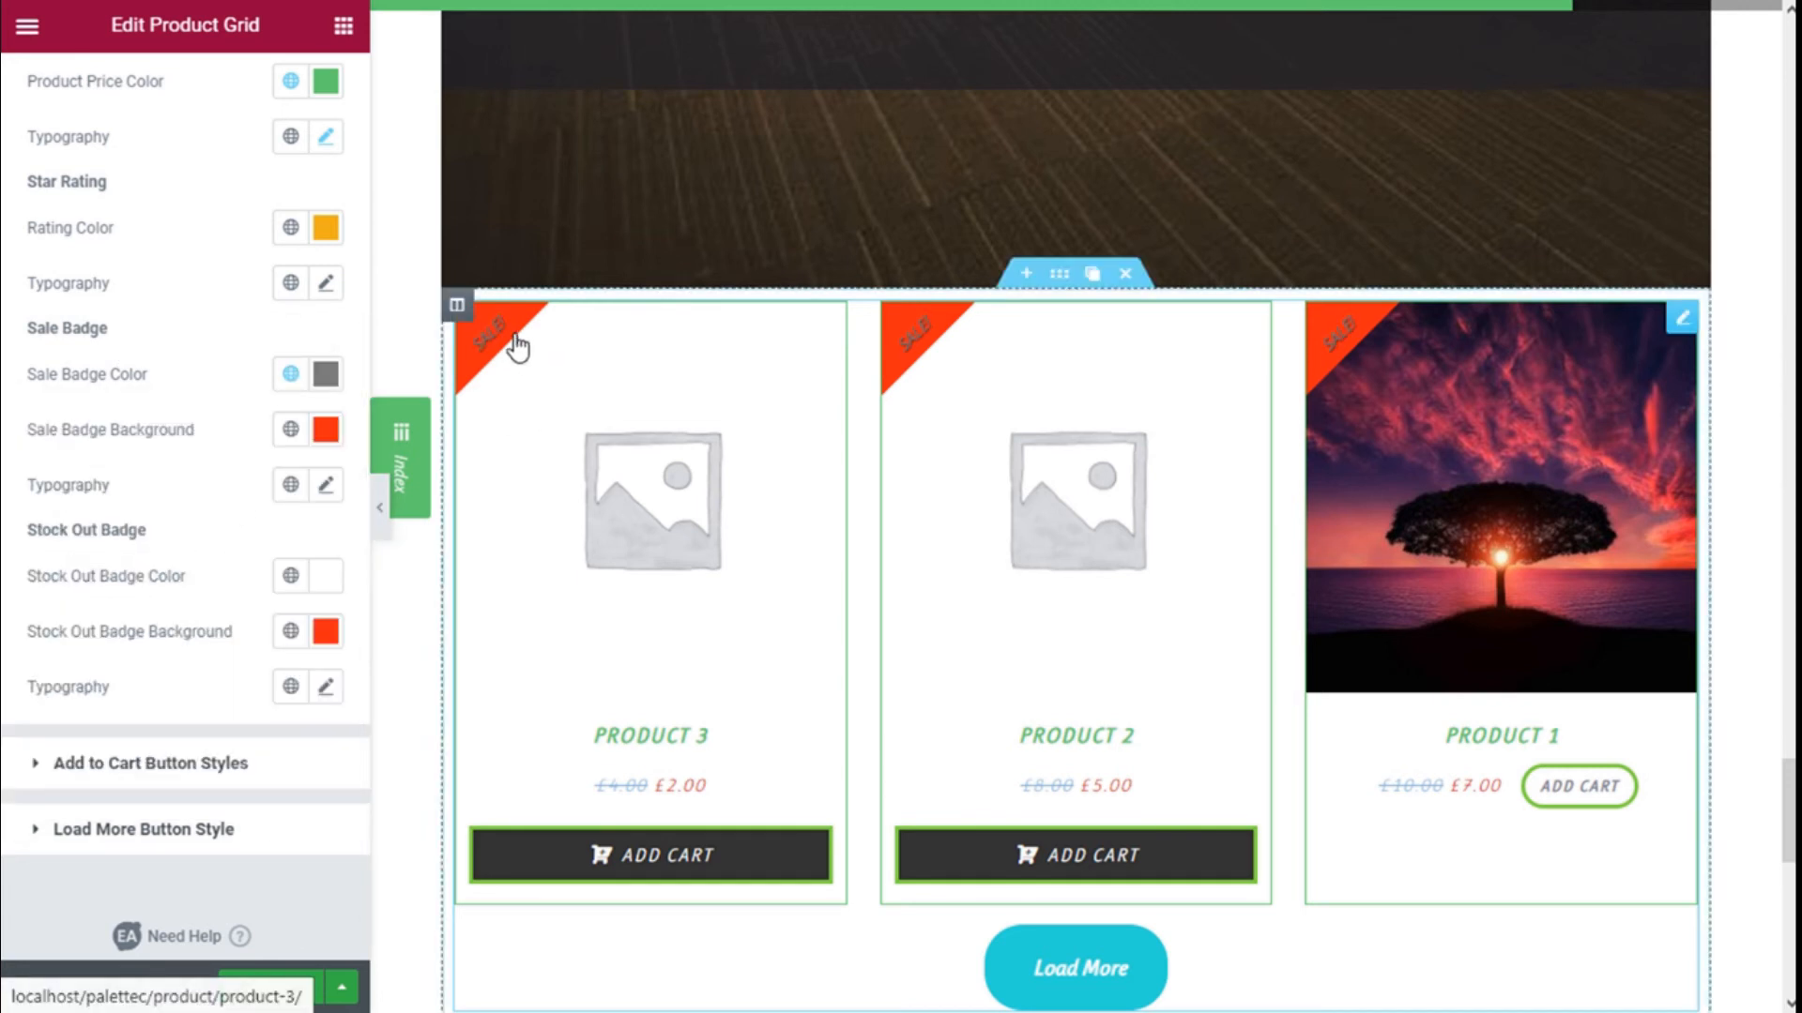
# - Clear the sale badge color
pyautogui.click(331, 388)
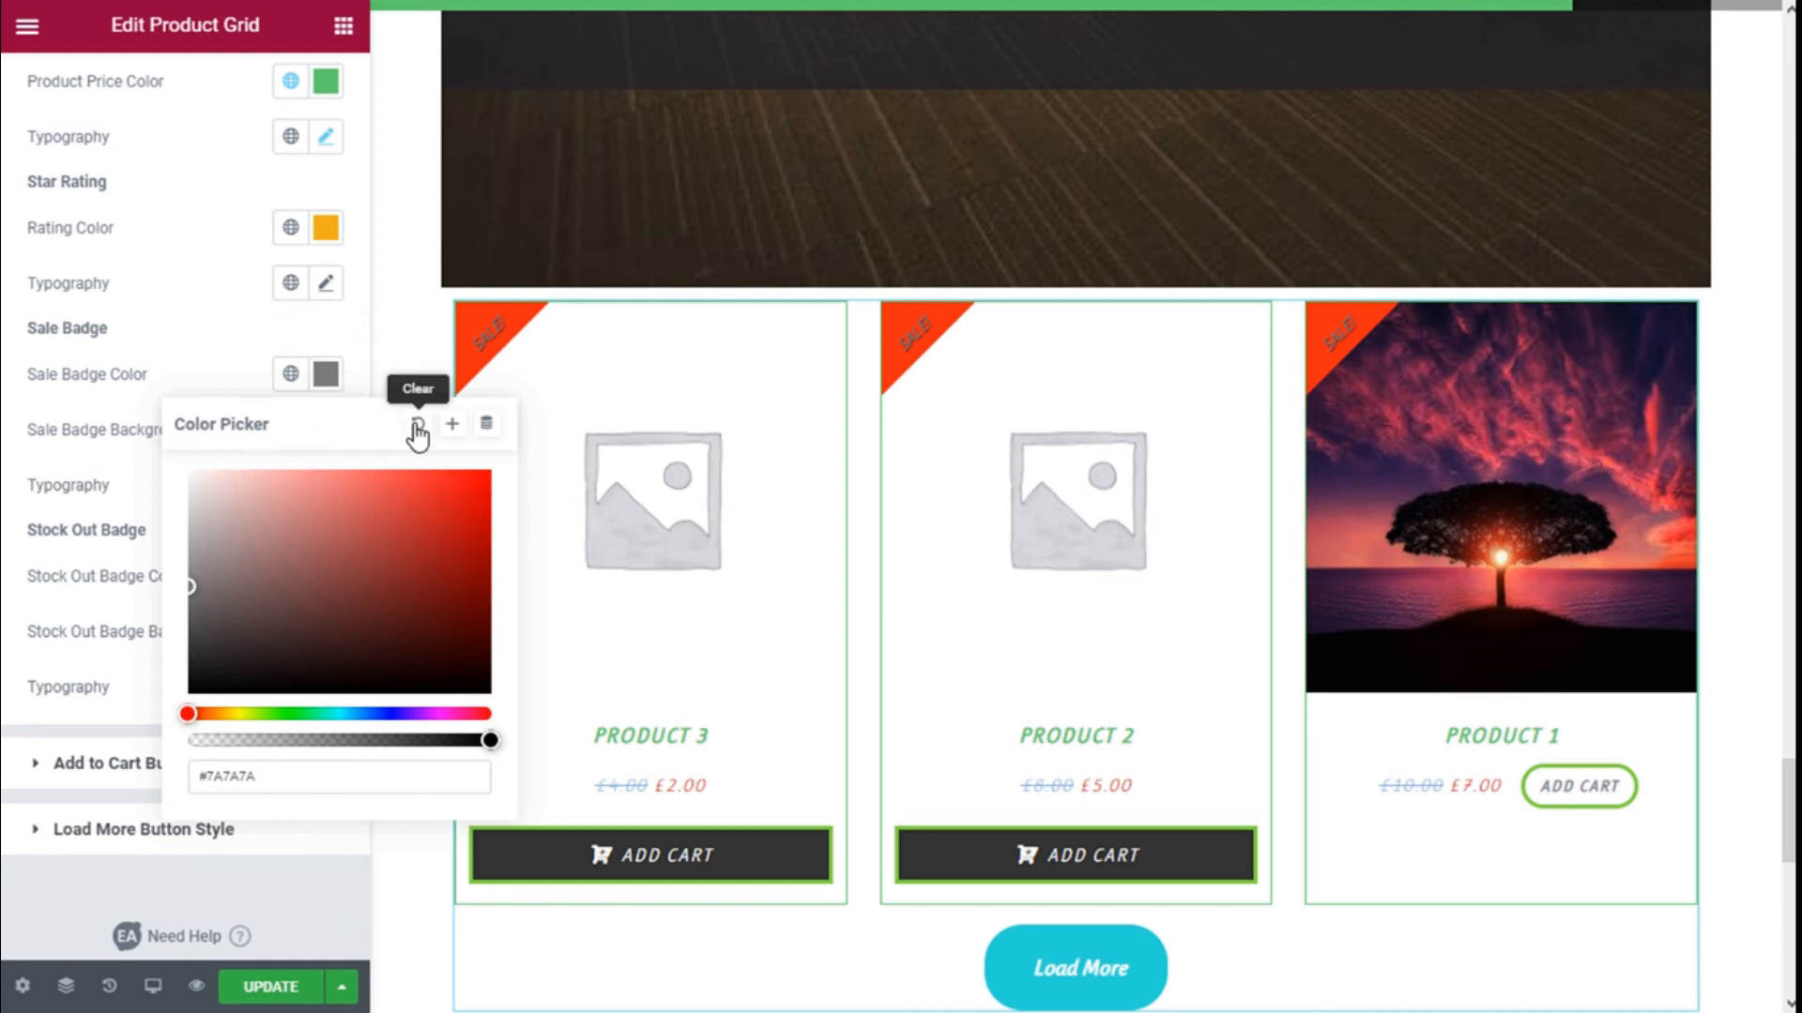
pyautogui.click(421, 431)
pyautogui.click(335, 349)
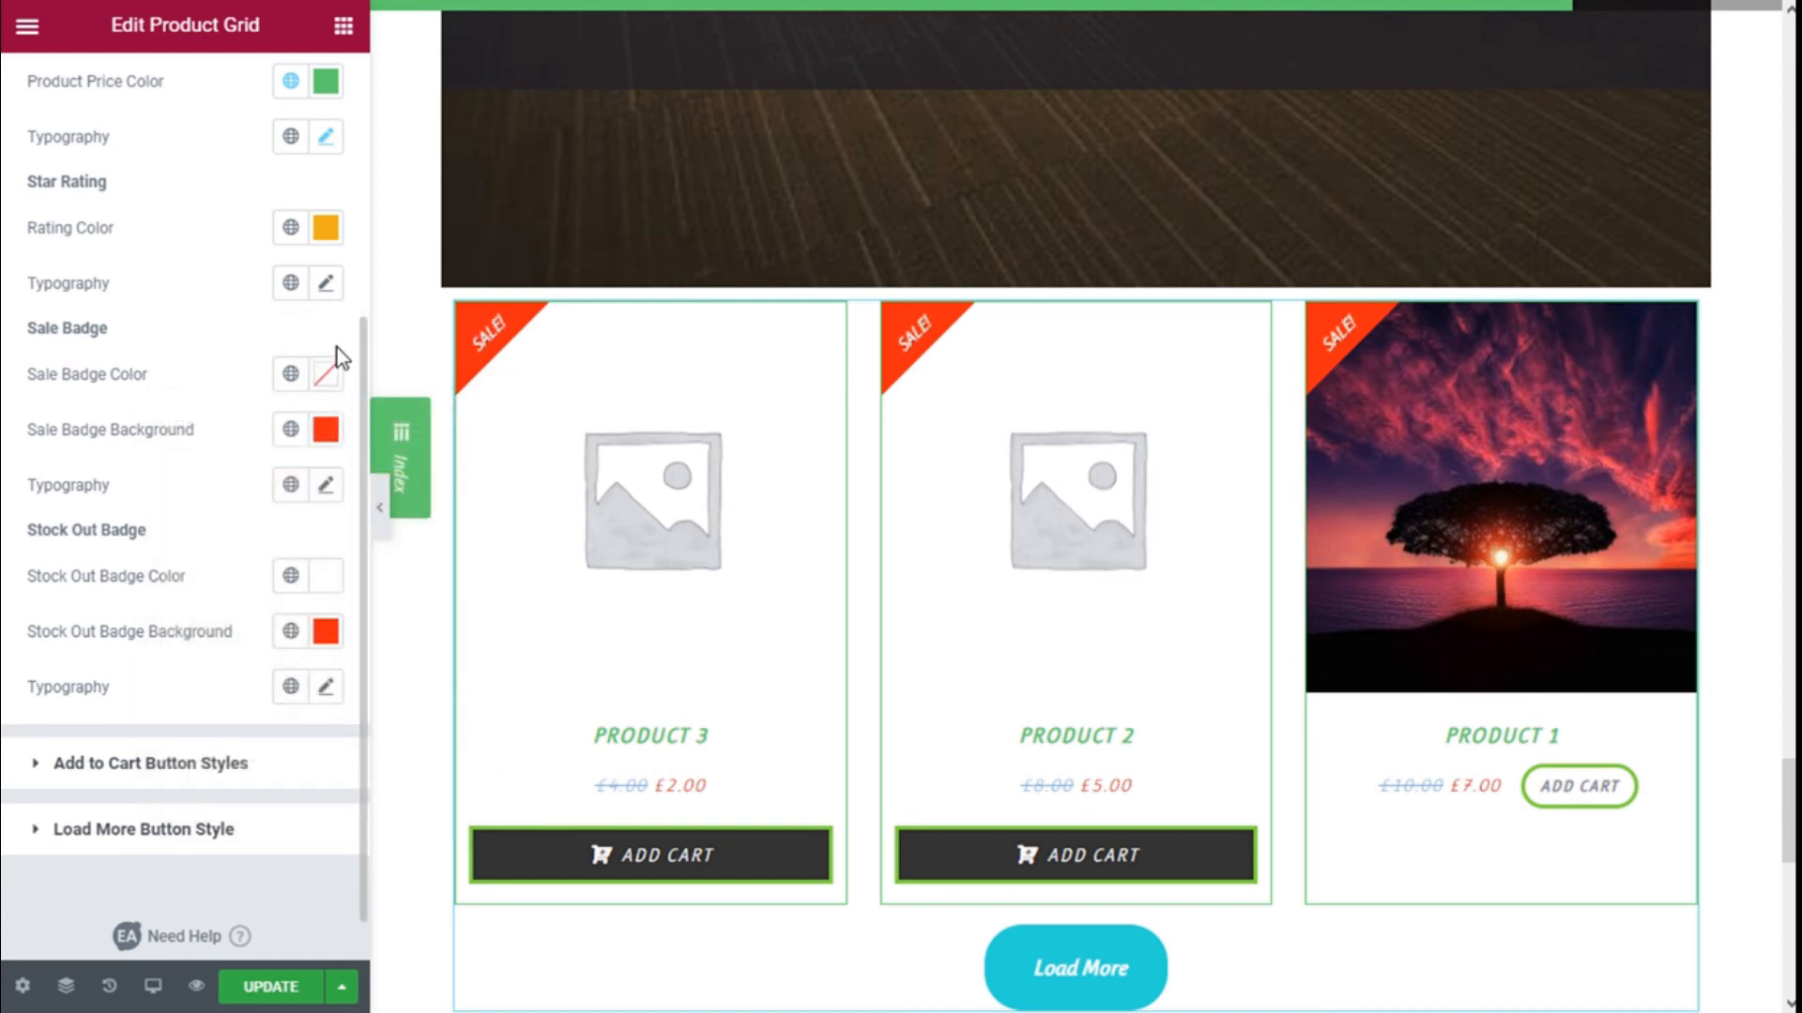
# - Set the sale badge background to the global Accent color and check the badge's typography options
pyautogui.scroll(-1, 336, 349)
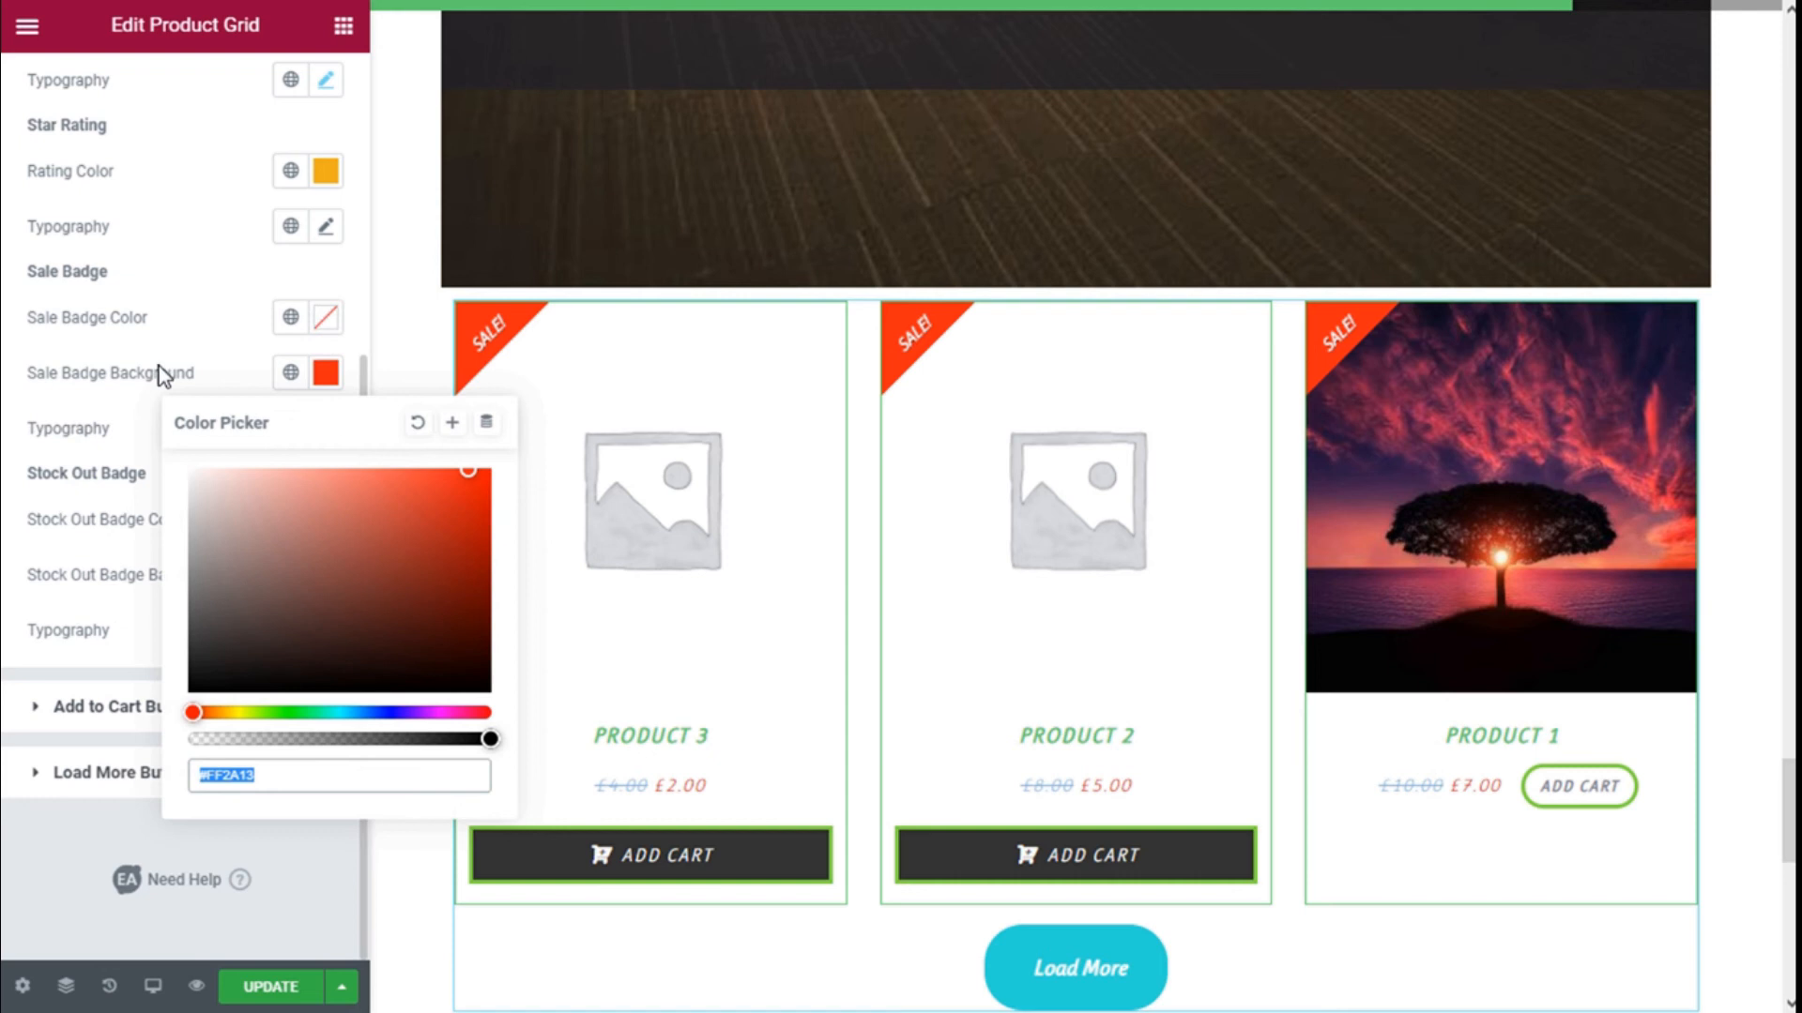
pyautogui.click(294, 377)
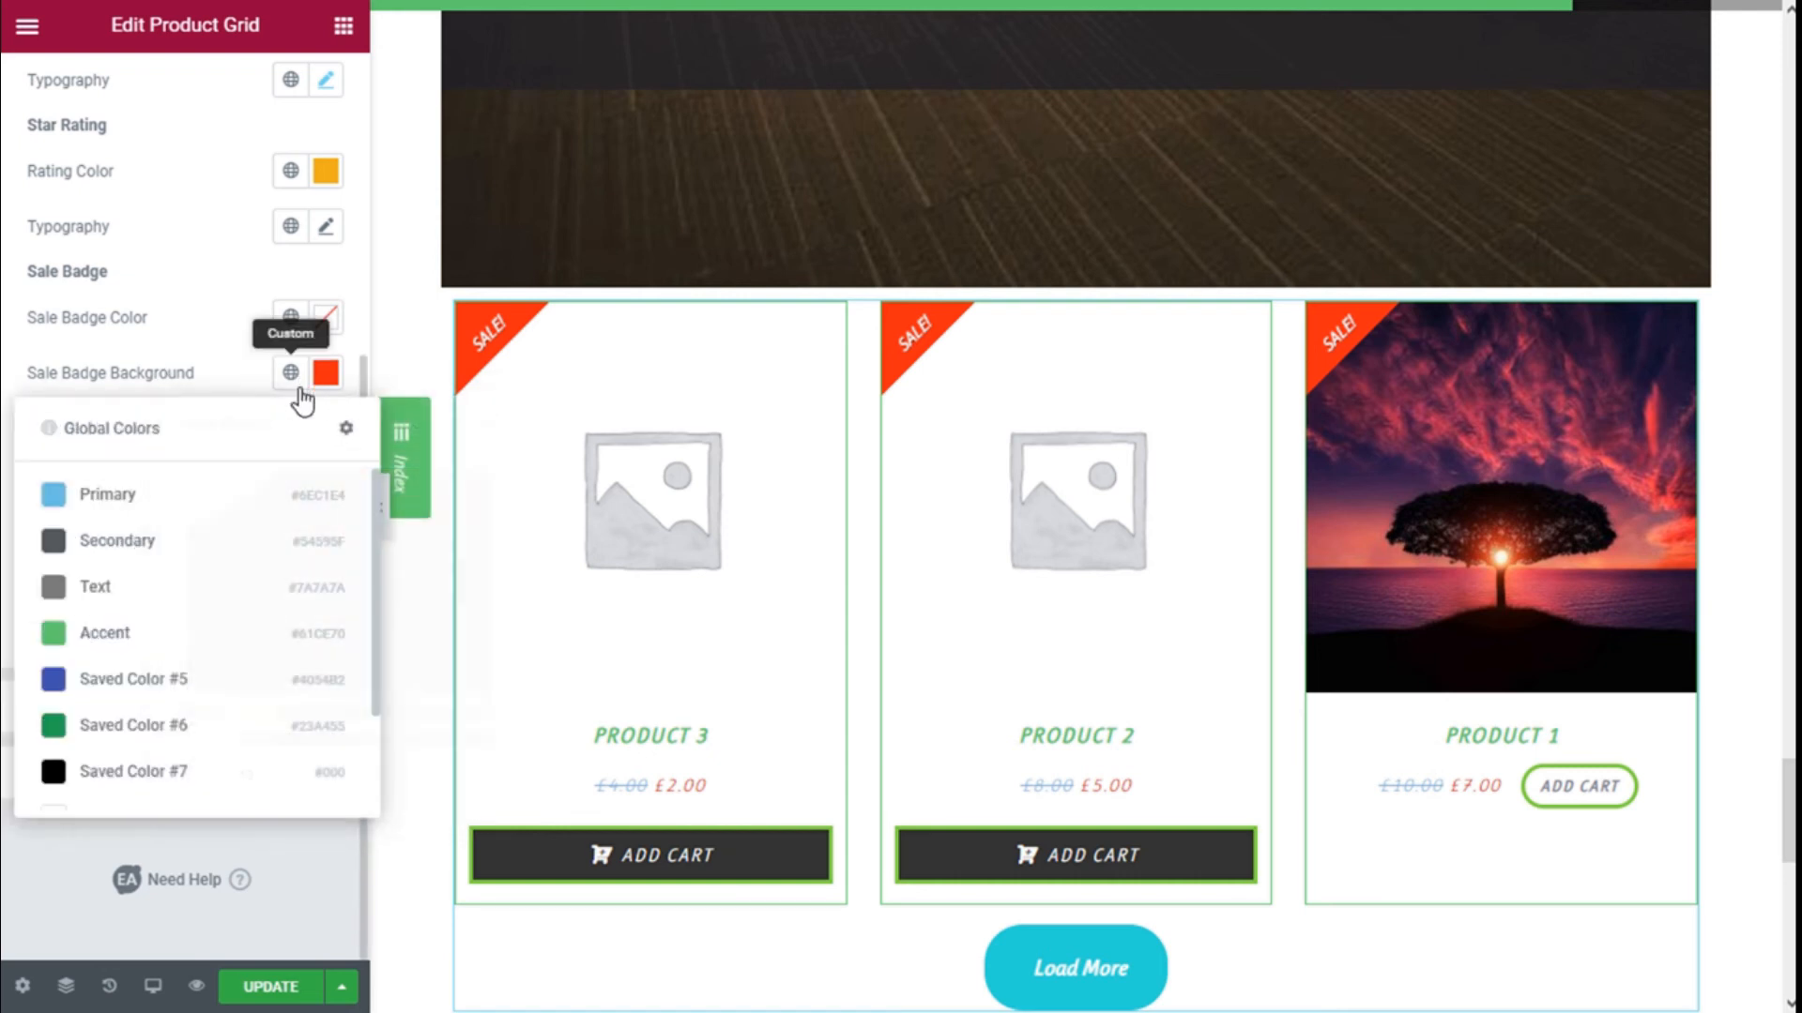
pyautogui.click(101, 631)
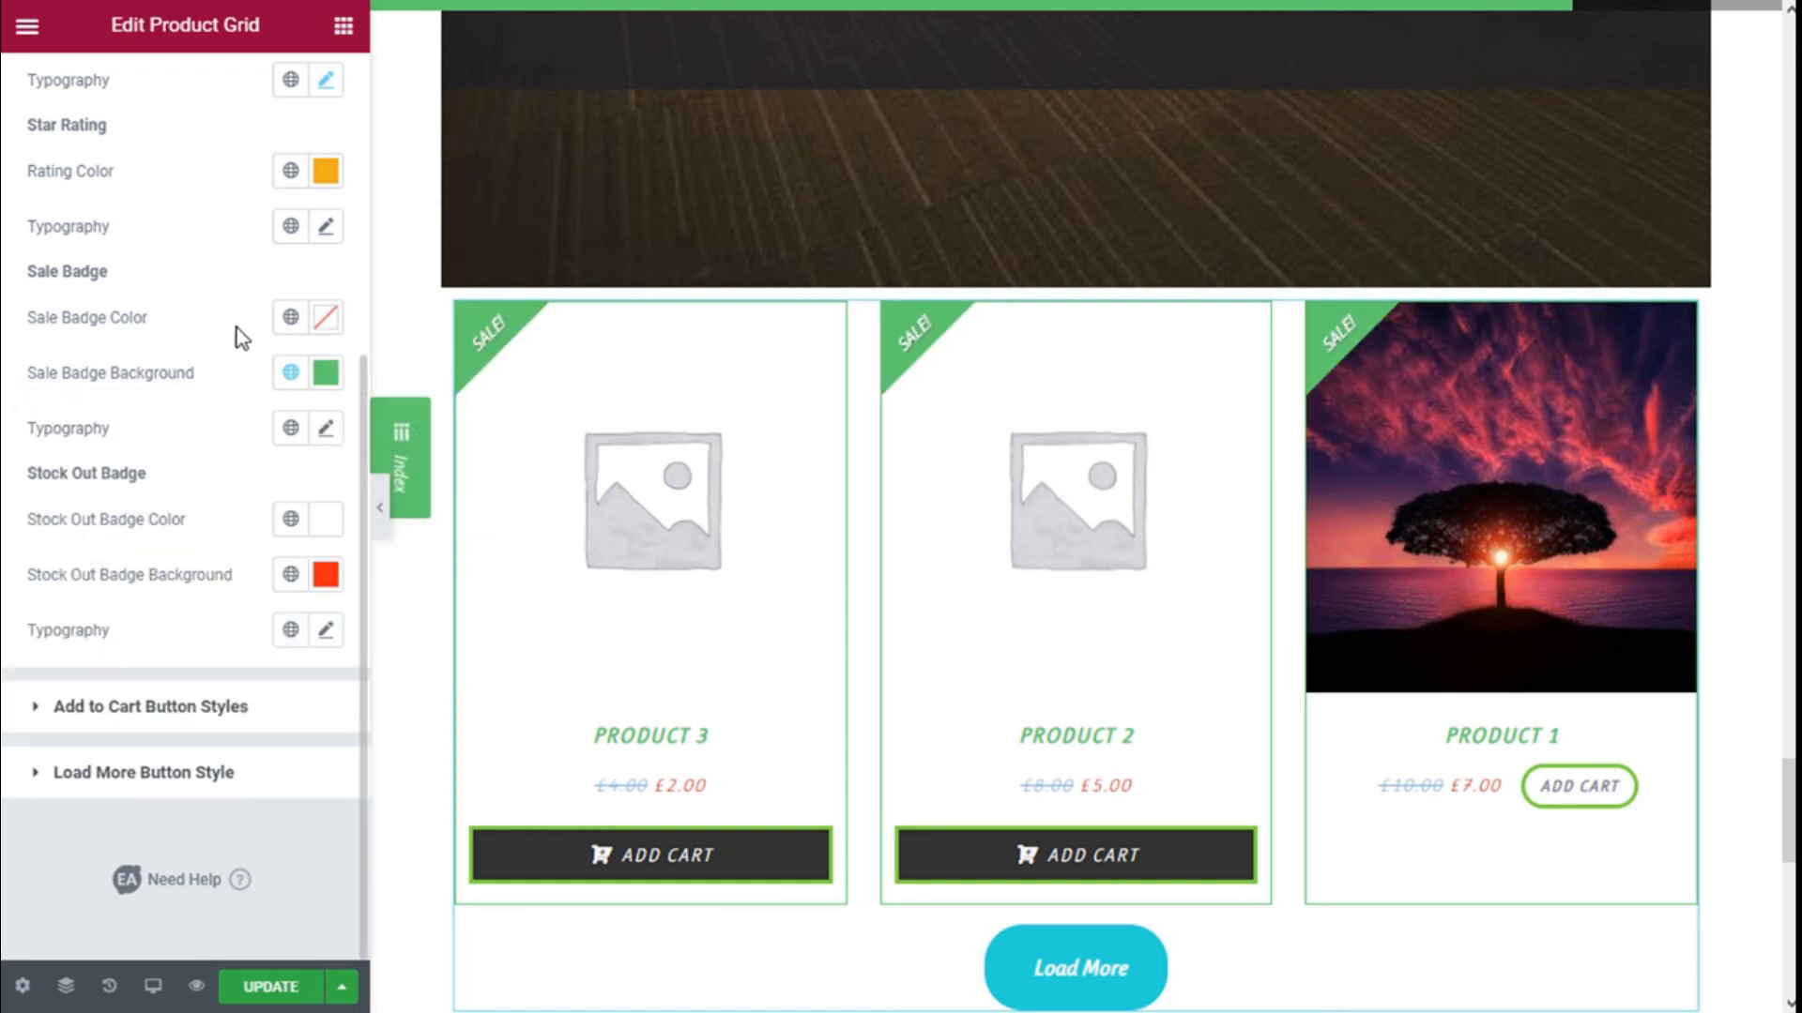
pyautogui.click(324, 429)
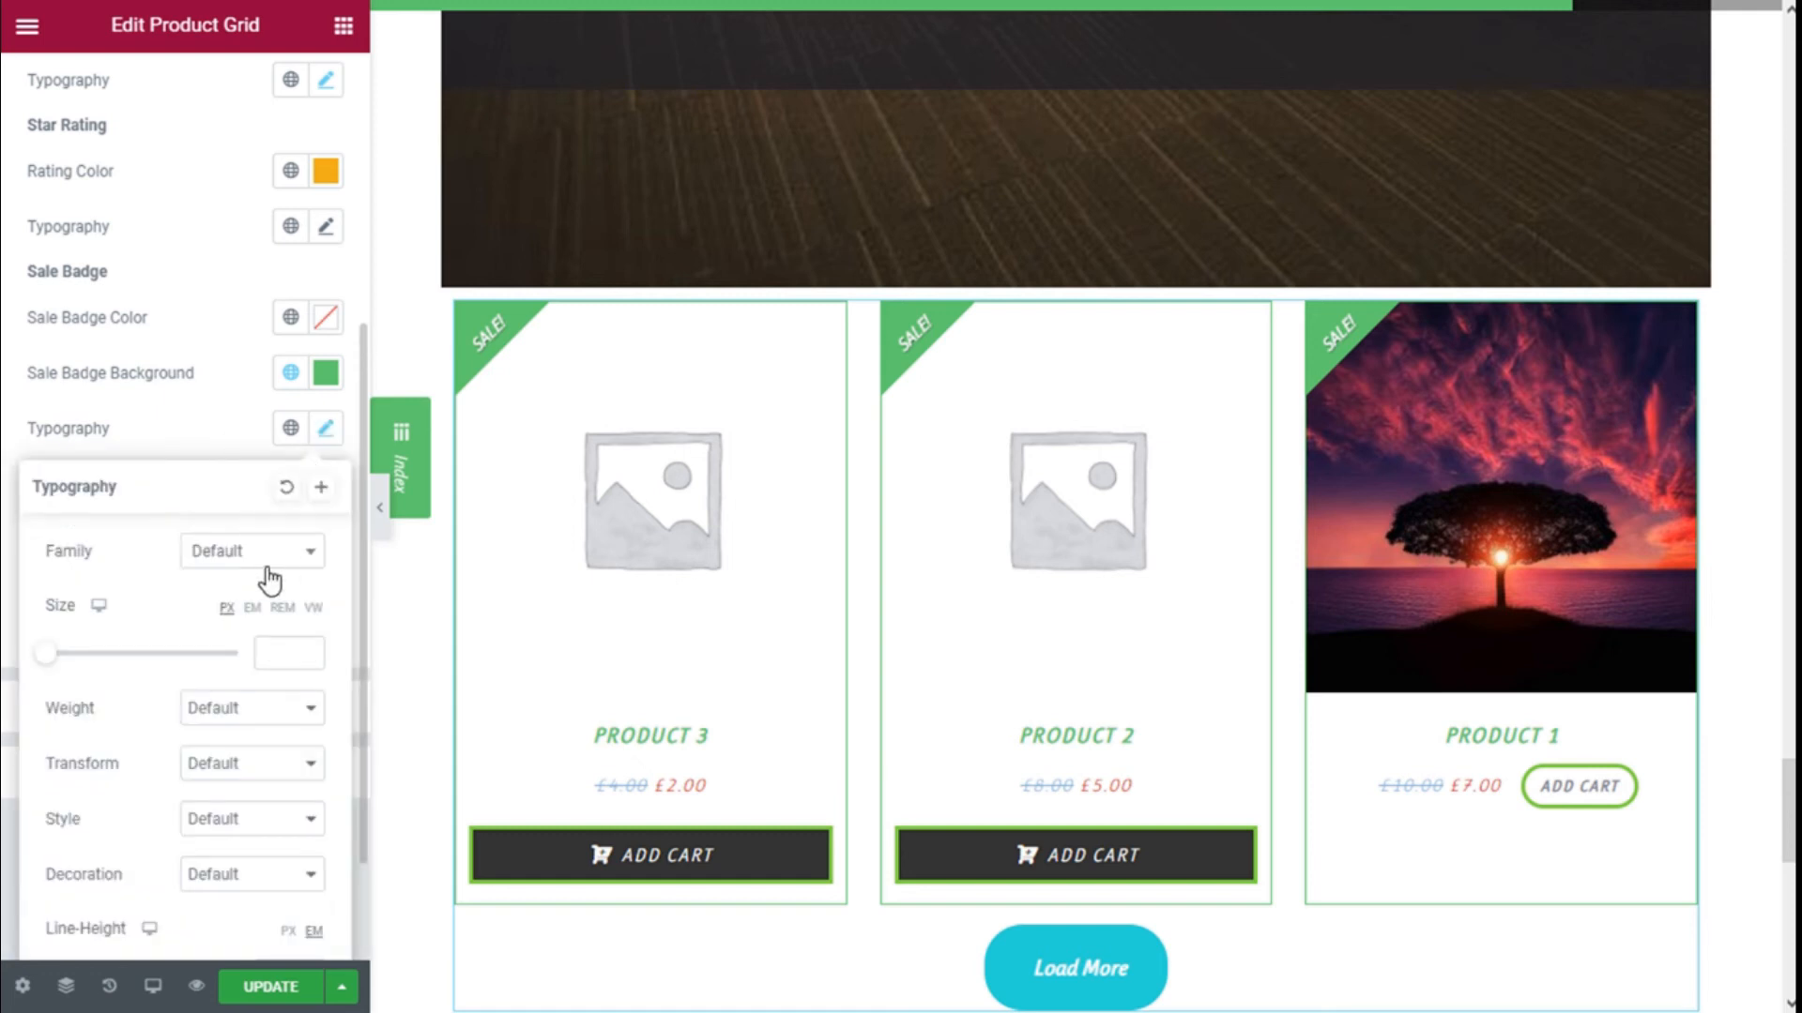
pyautogui.click(256, 429)
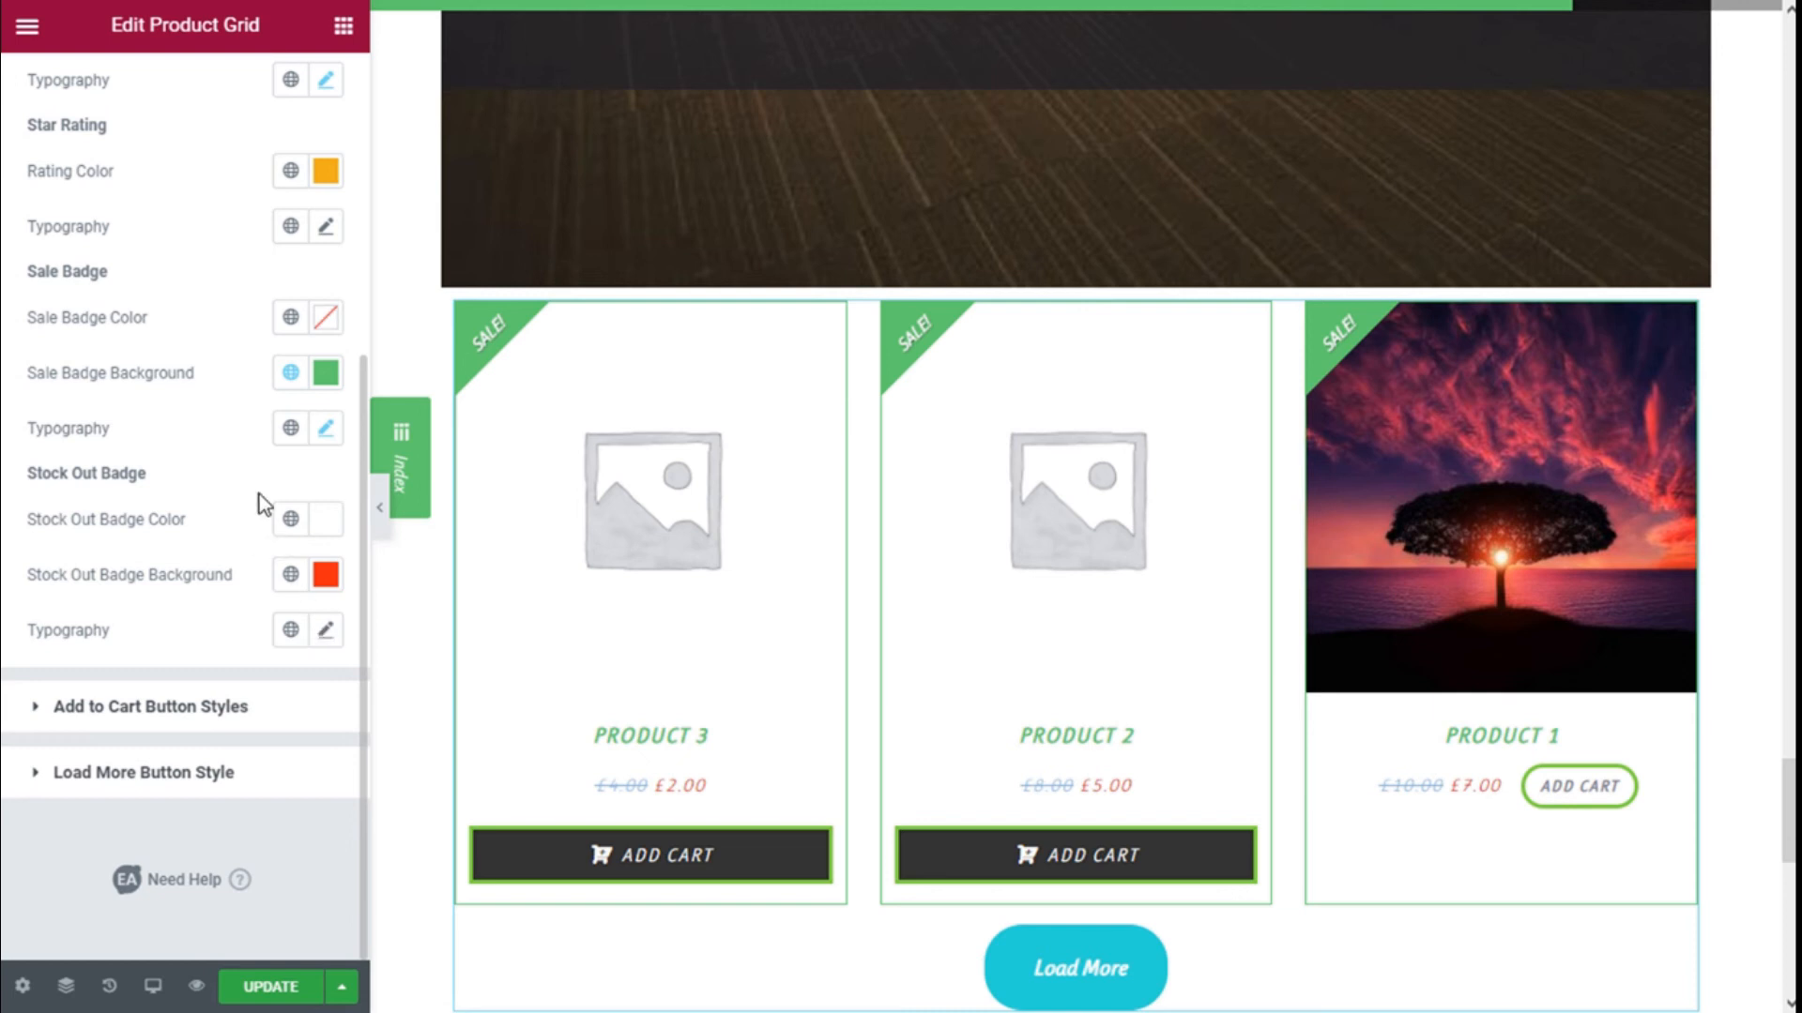
# - Set the Add to Cart button radius to 15 px on all sides
pyautogui.click(187, 715)
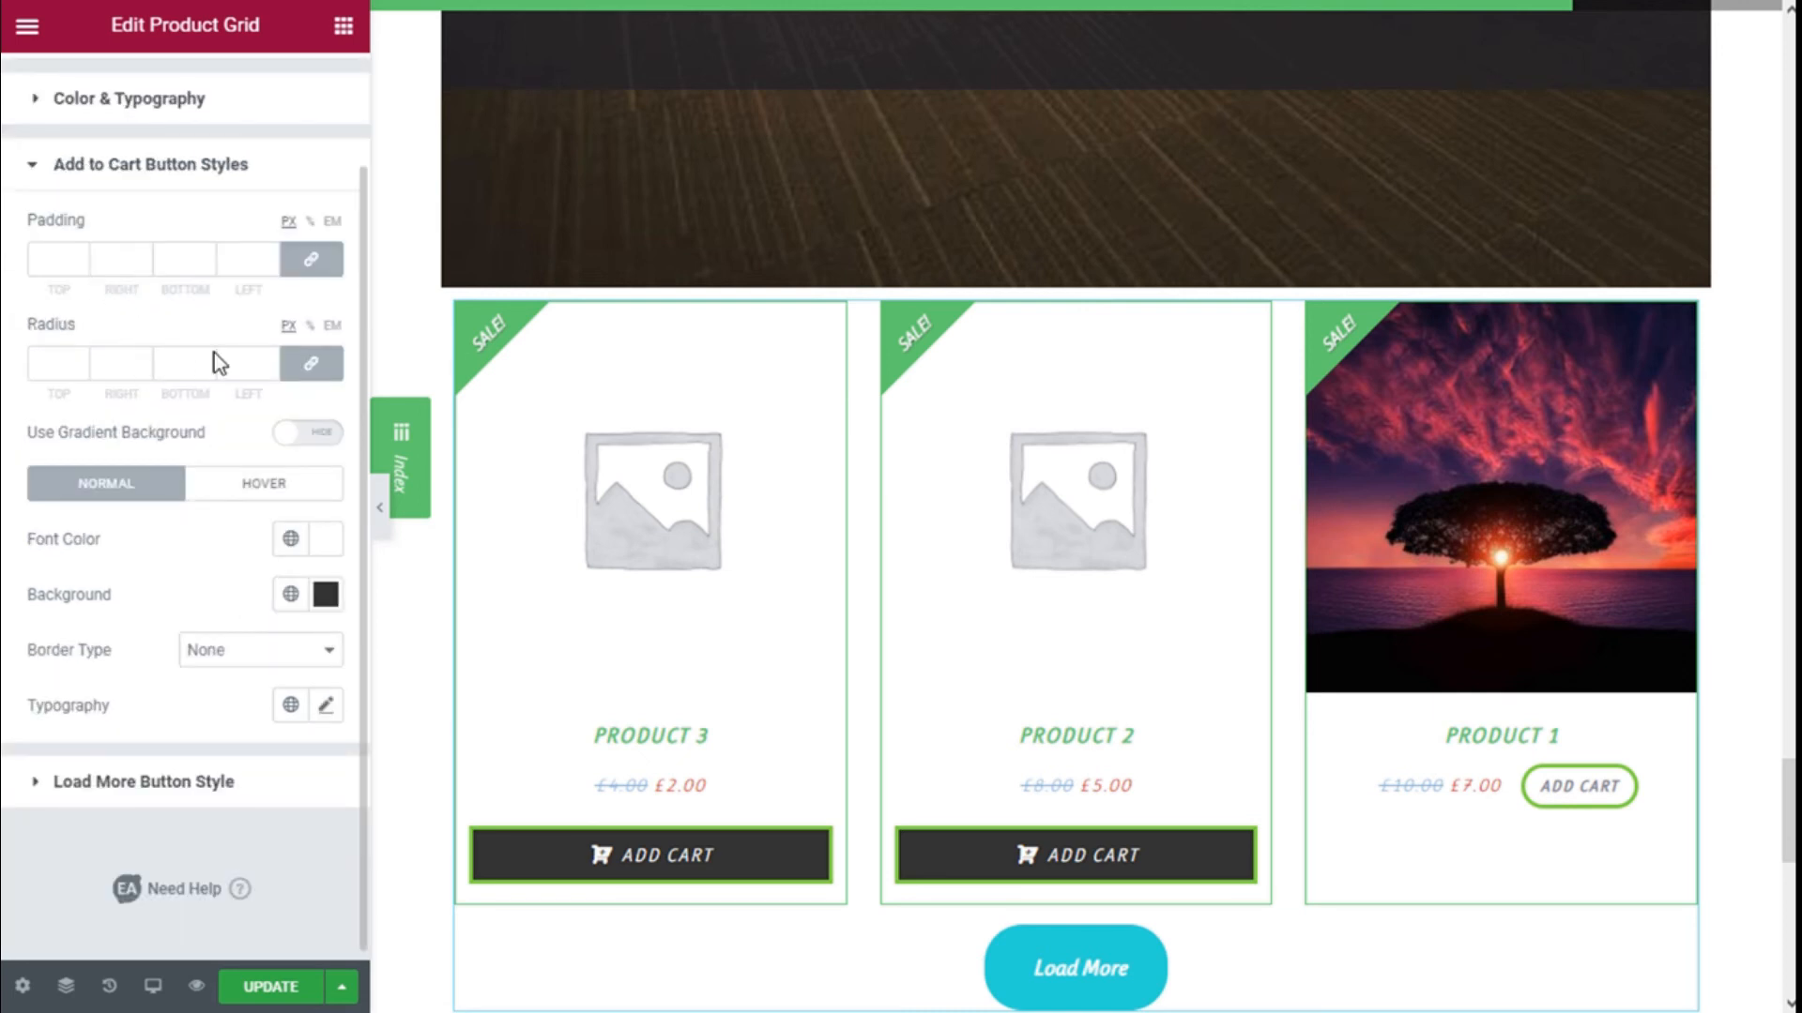
pyautogui.click(69, 249)
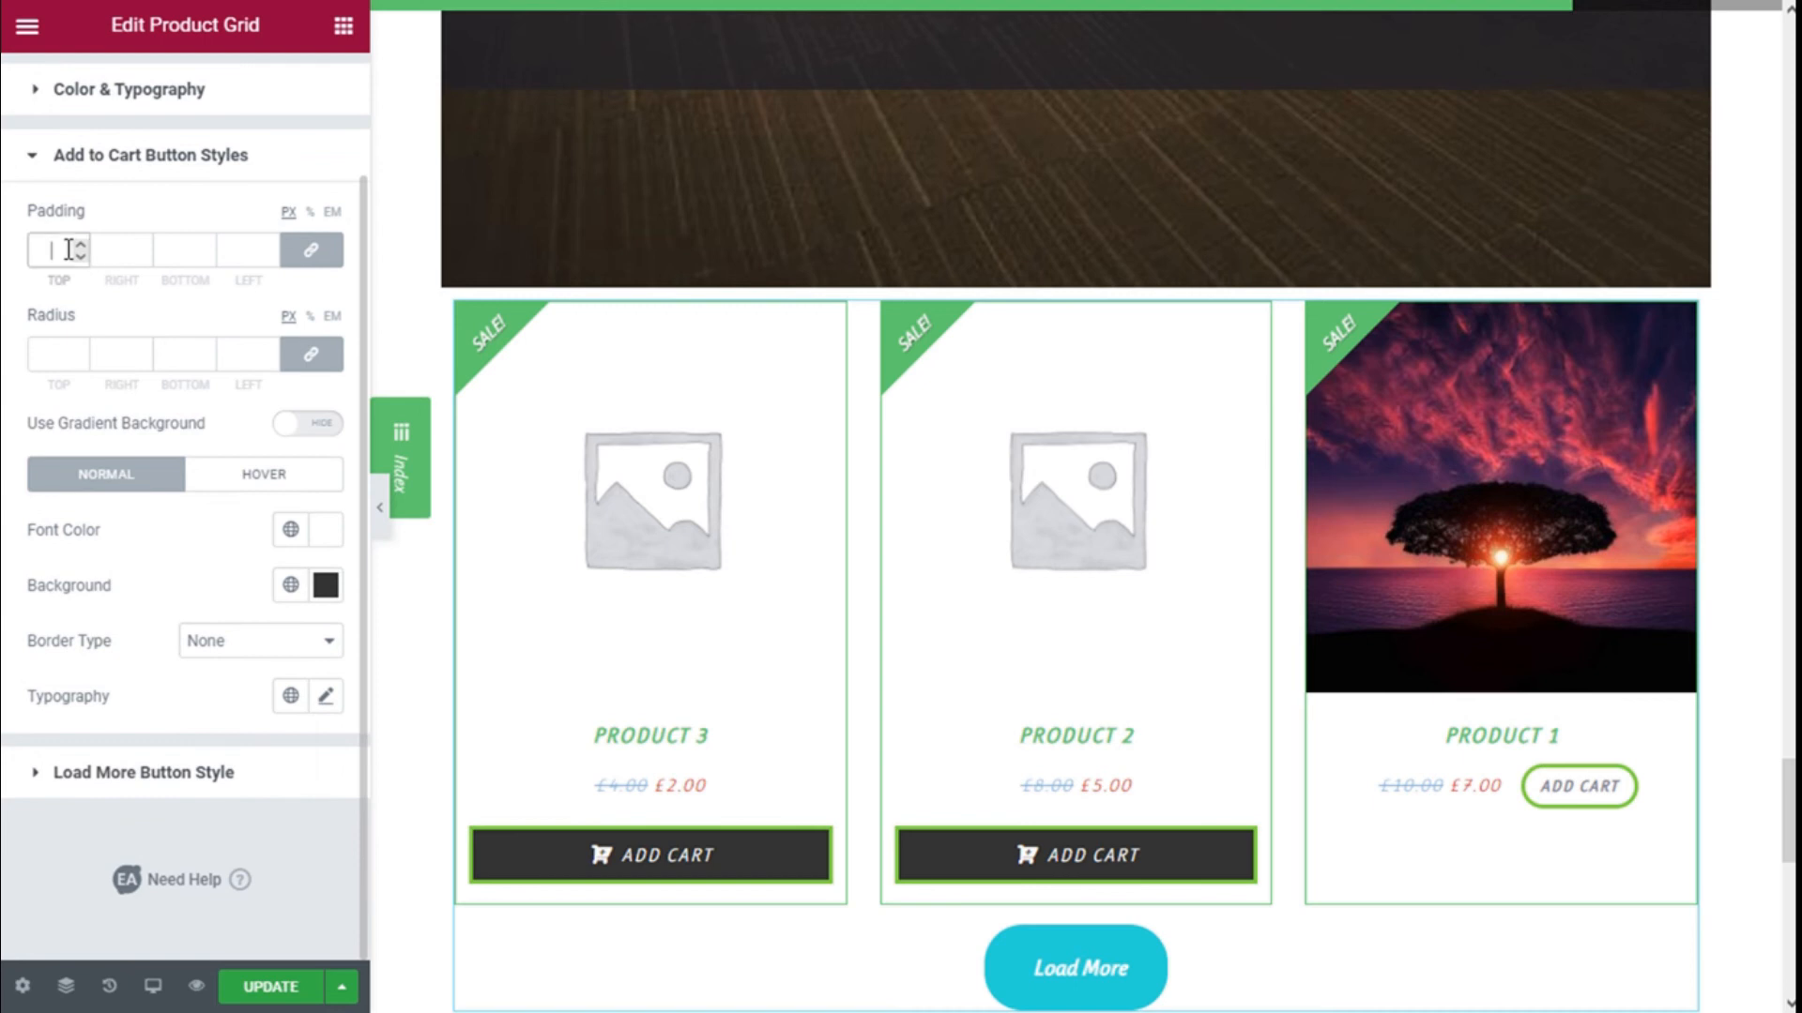
pyautogui.click(83, 350)
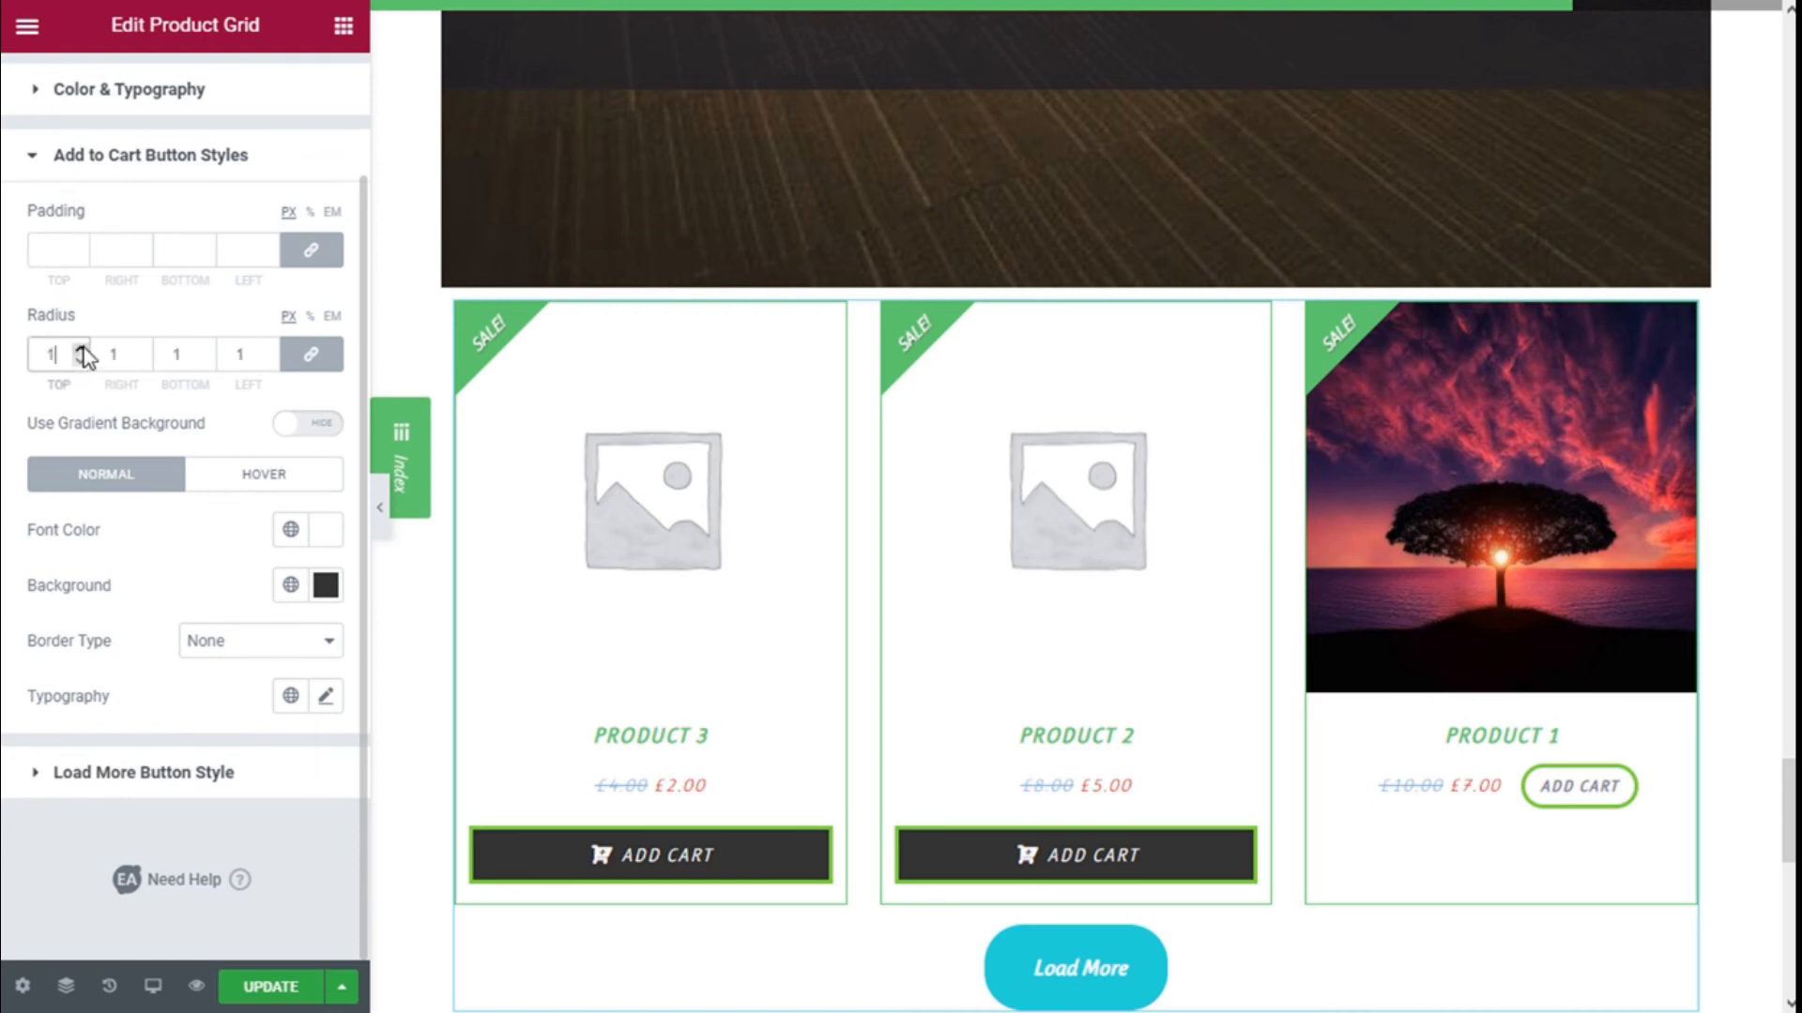
pyautogui.write('6')
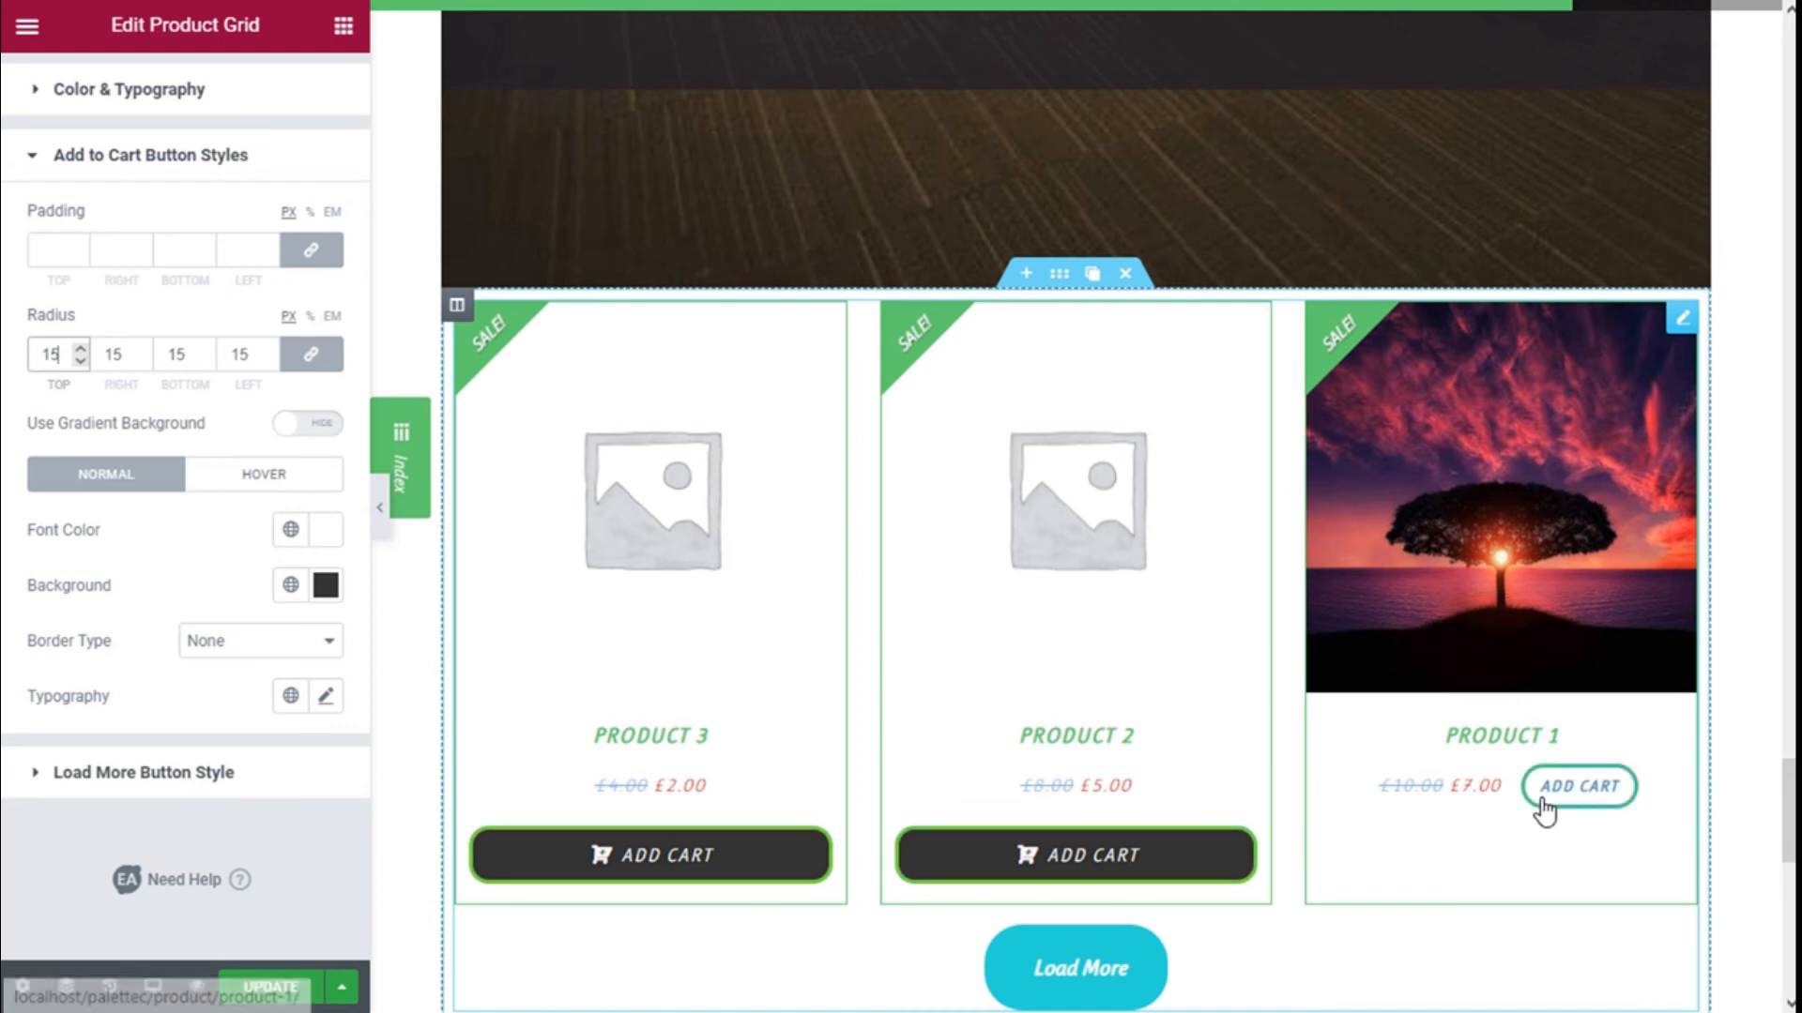
# - Set the Add to Cart button's font color to the global Primary color
pyautogui.click(323, 531)
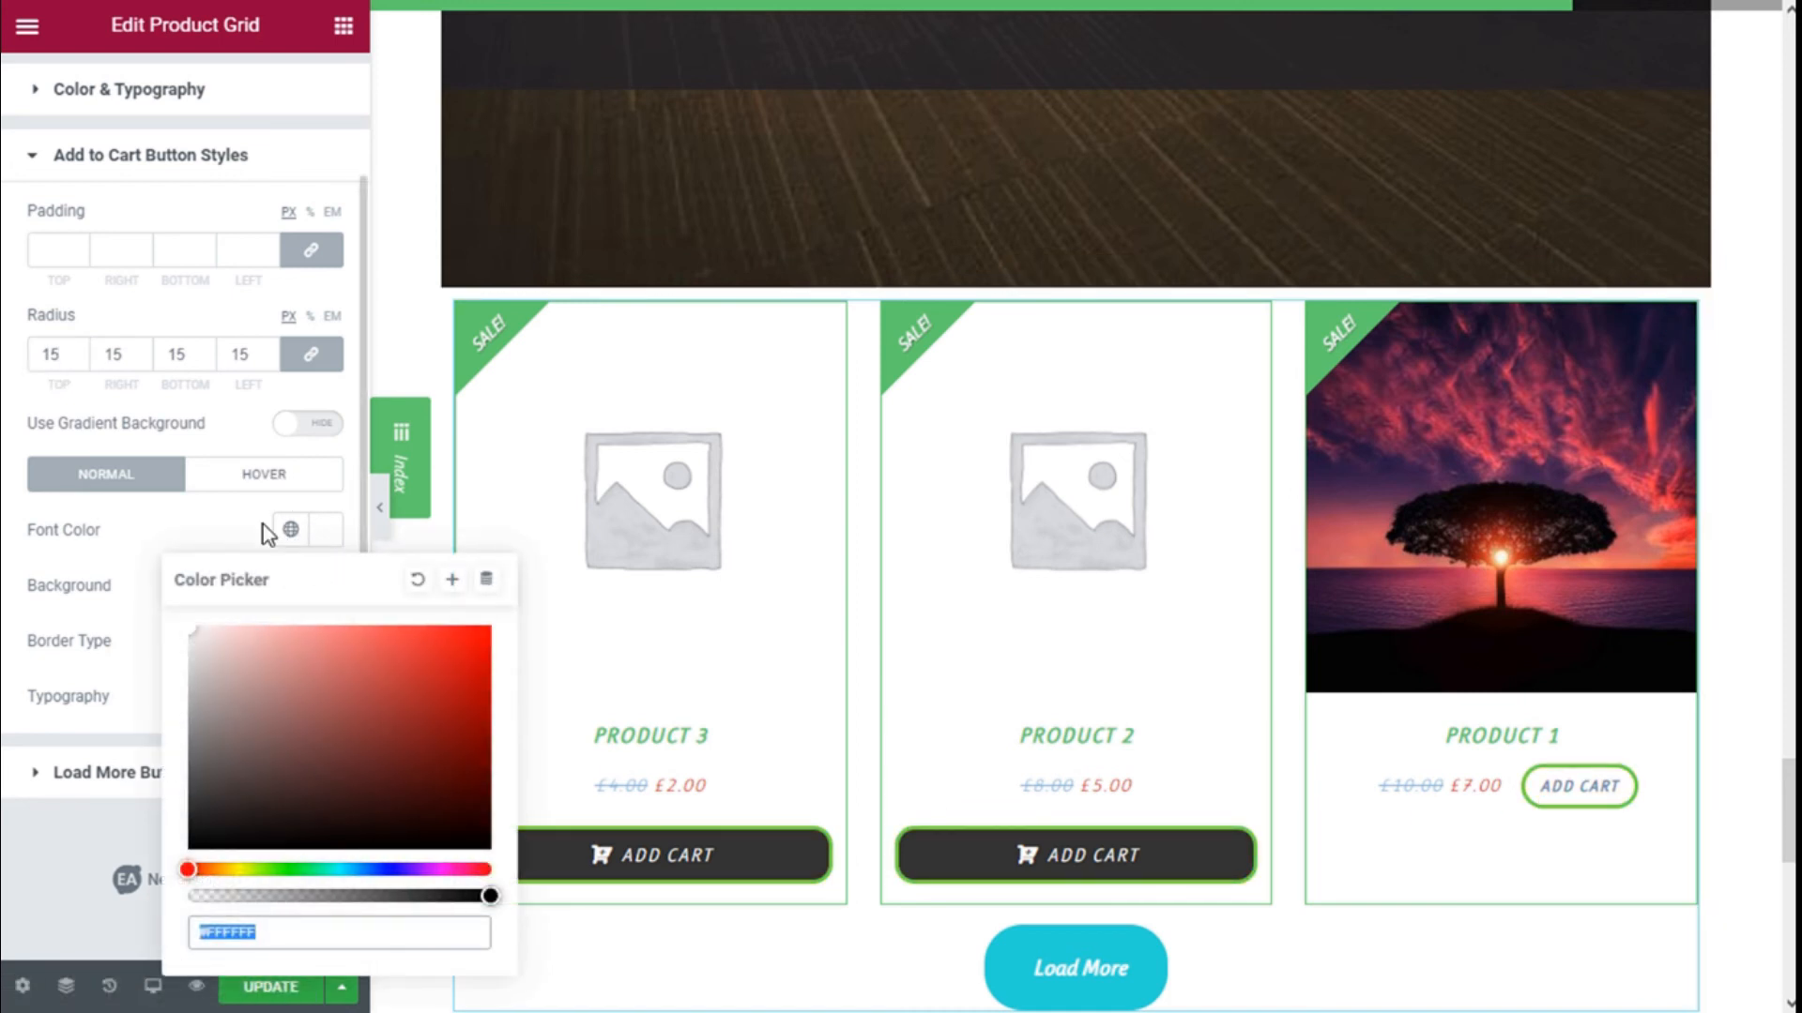
pyautogui.click(290, 531)
pyautogui.click(109, 657)
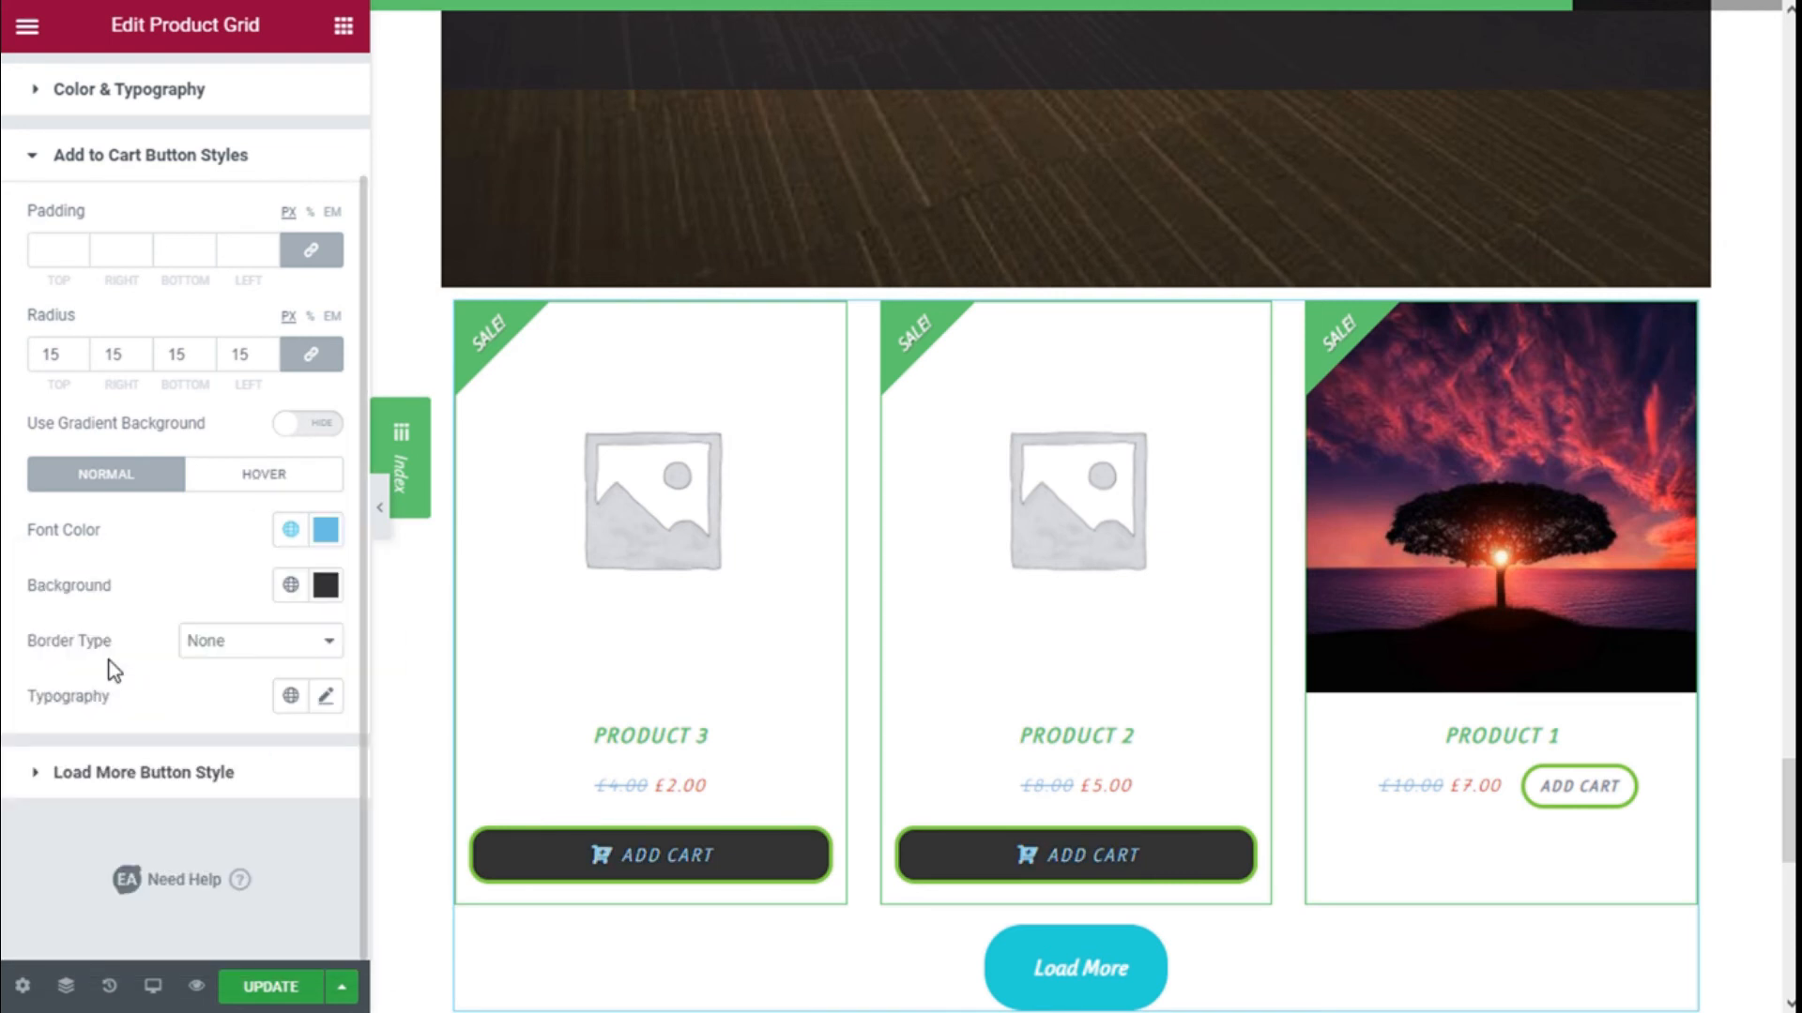
# - Clear the font color of the Add to Cart button
pyautogui.click(325, 531)
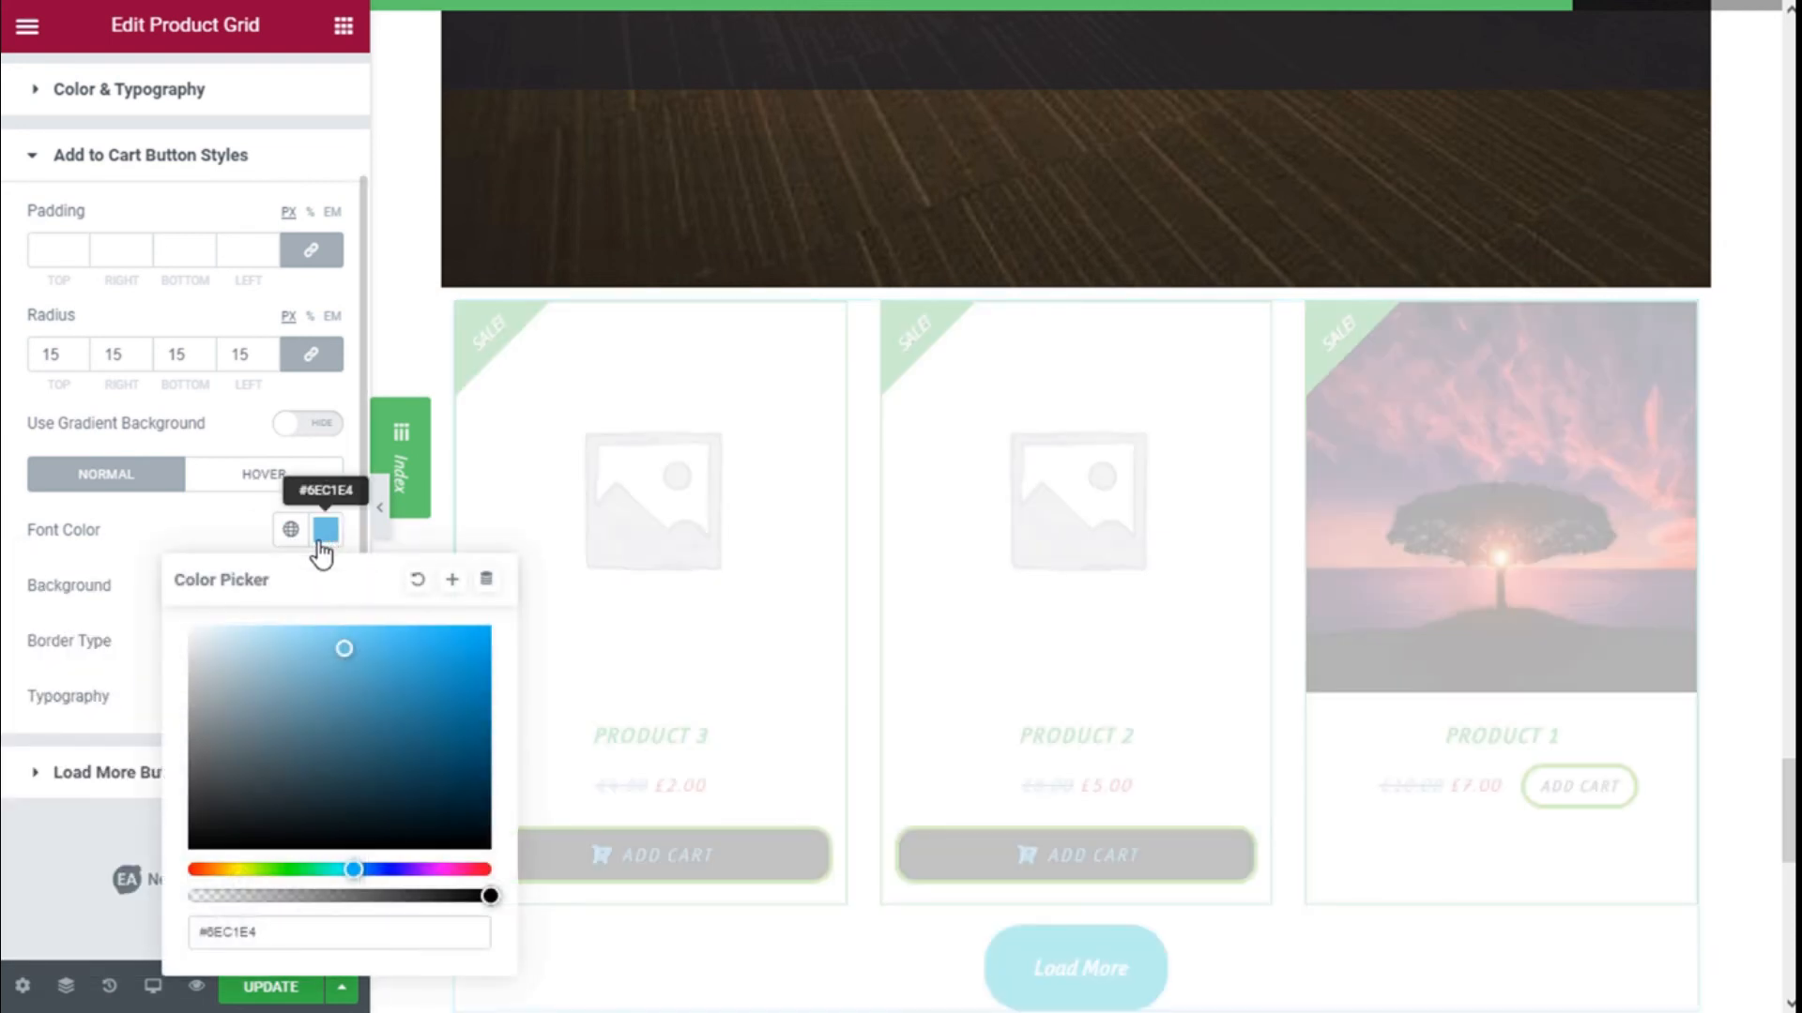
pyautogui.click(292, 532)
pyautogui.click(324, 535)
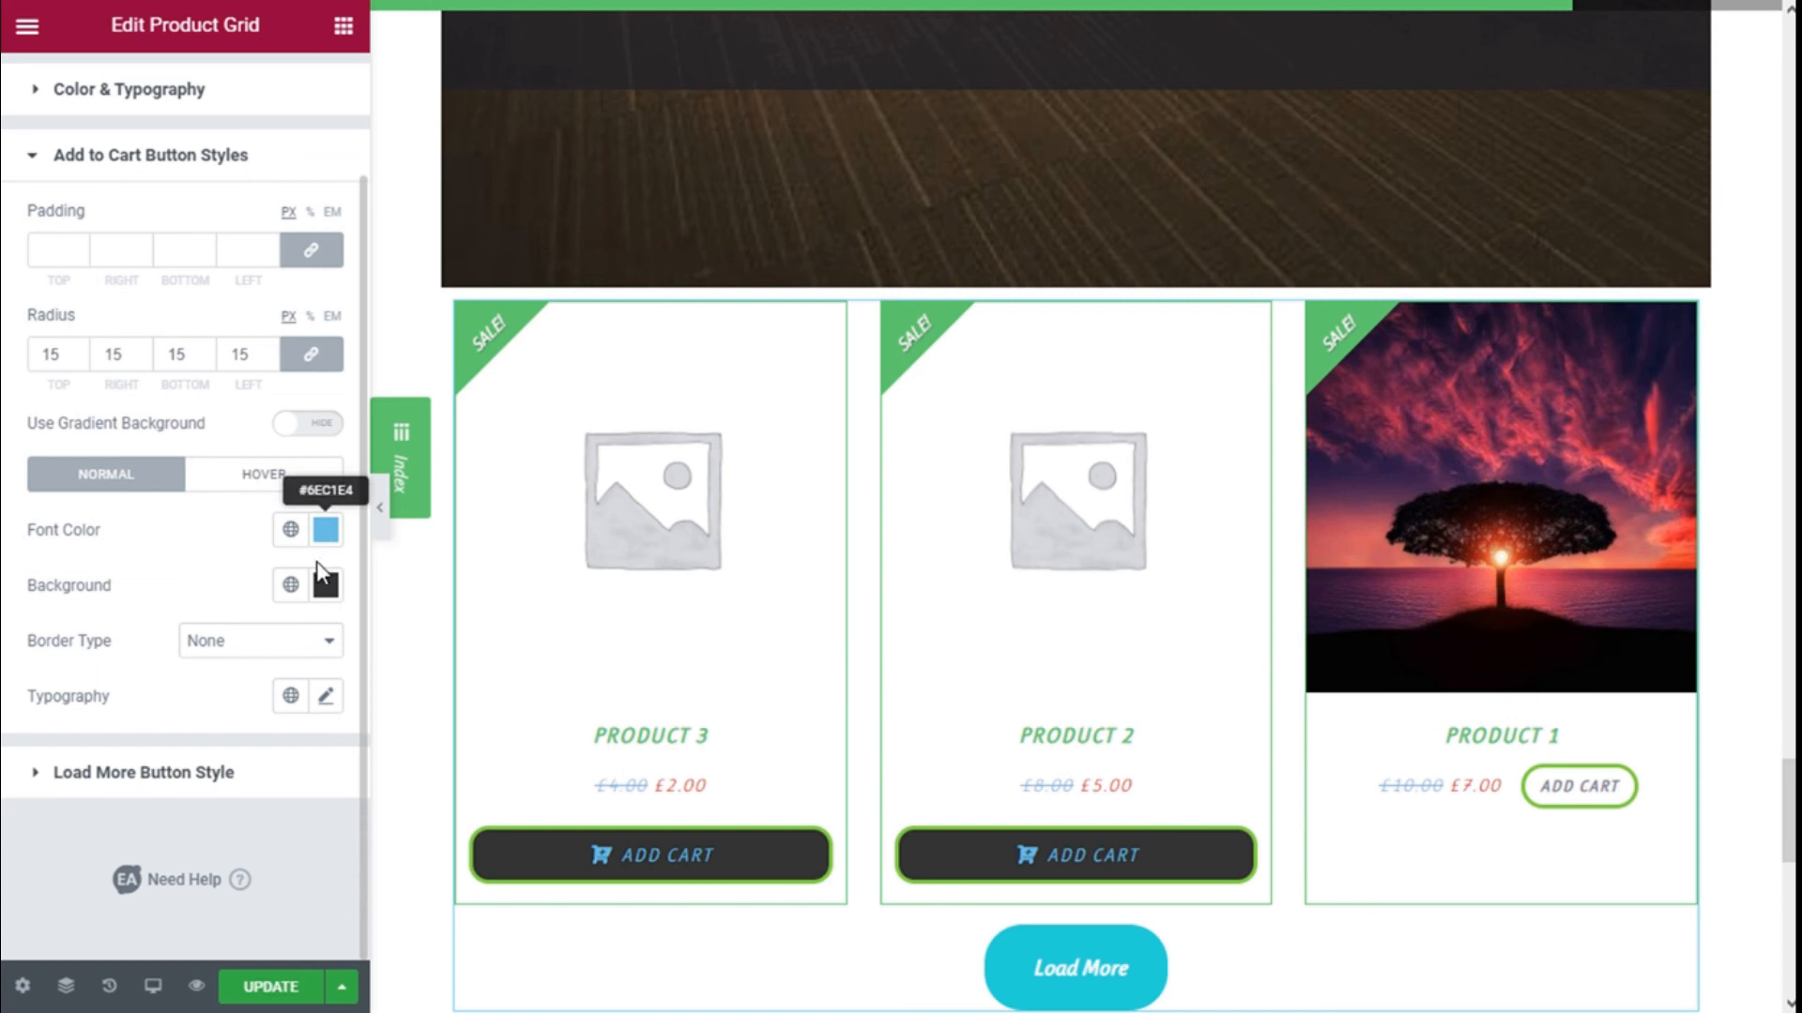
pyautogui.click(327, 535)
pyautogui.click(414, 582)
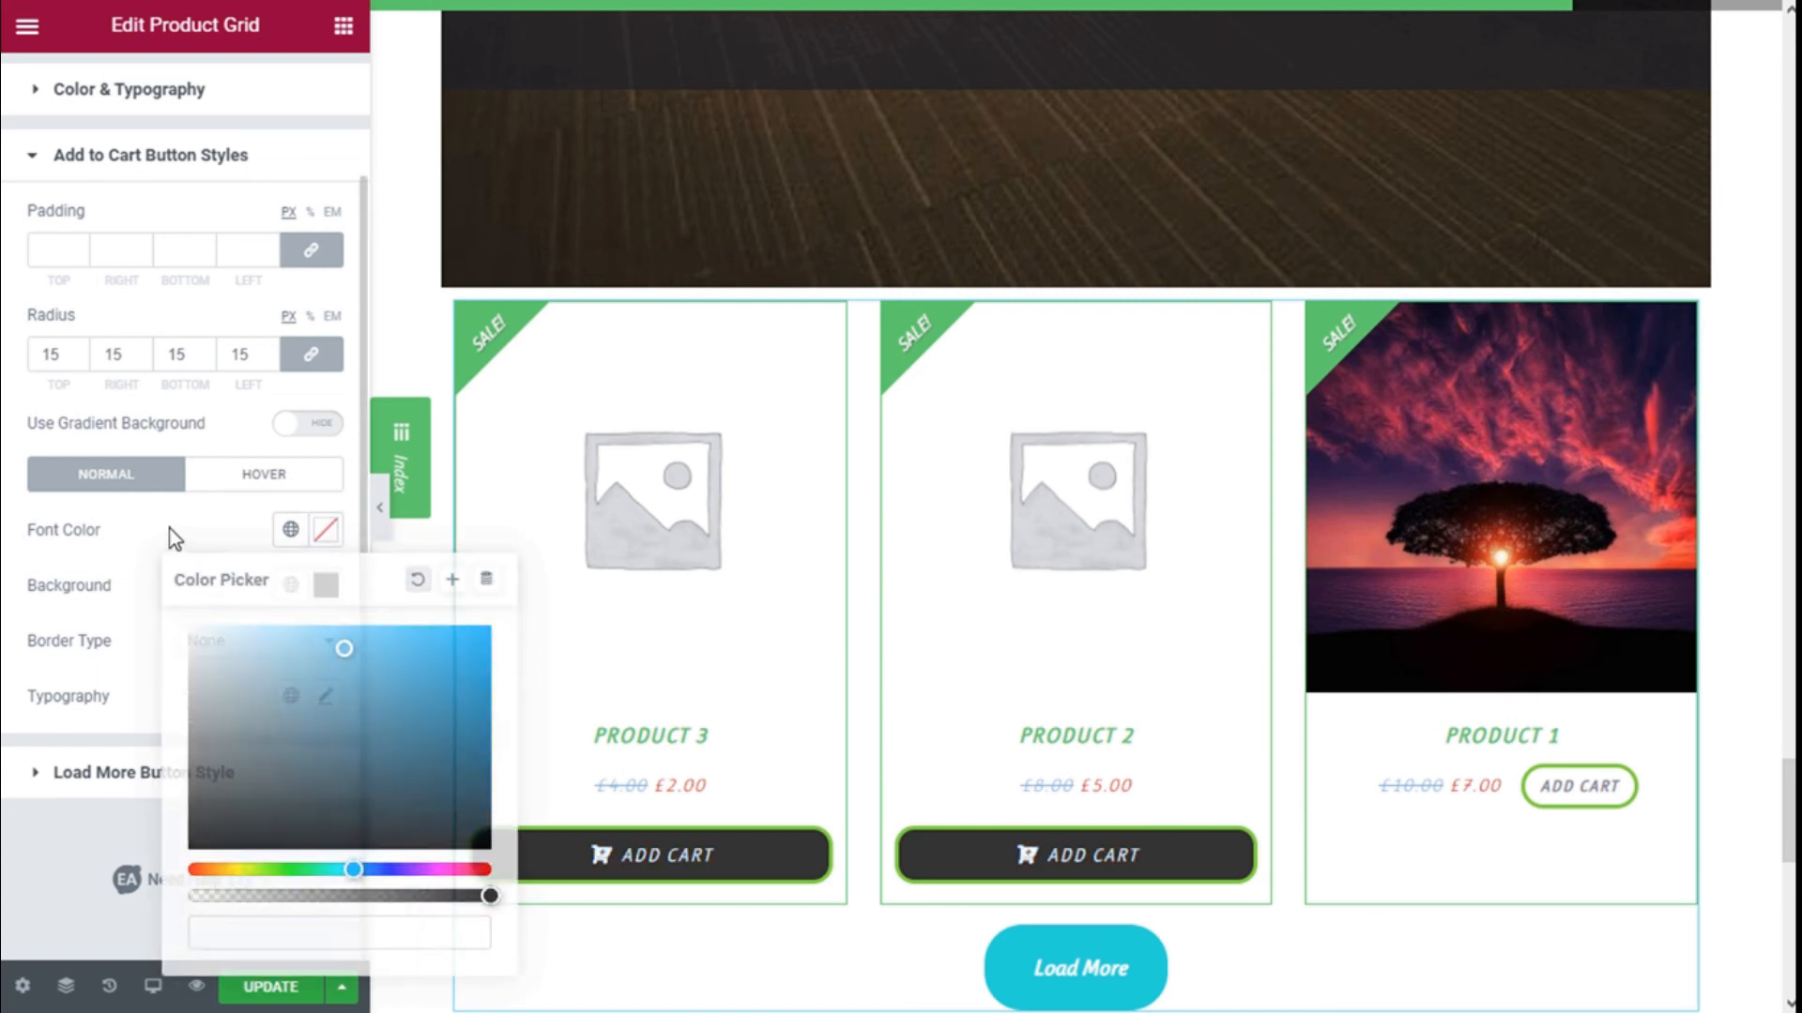
pyautogui.click(170, 527)
# - Set the Add to Cart button background to the global Accent color
pyautogui.click(324, 585)
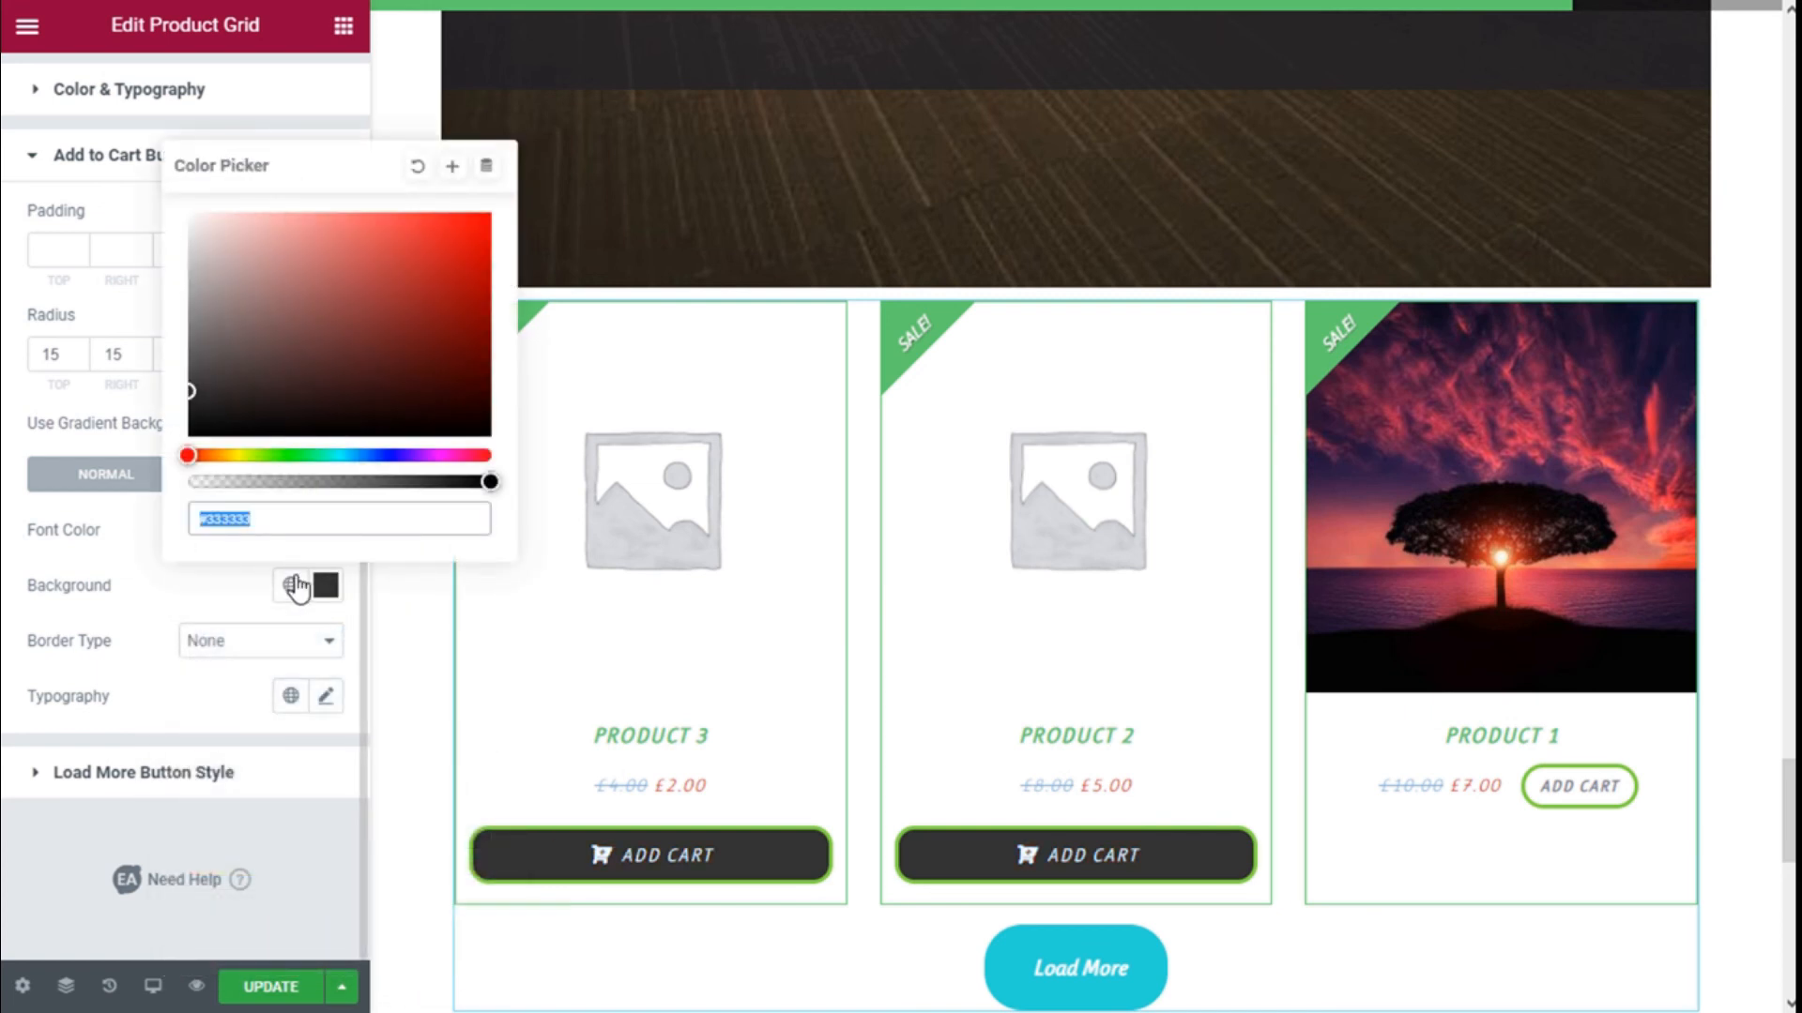
pyautogui.click(291, 585)
pyautogui.click(156, 379)
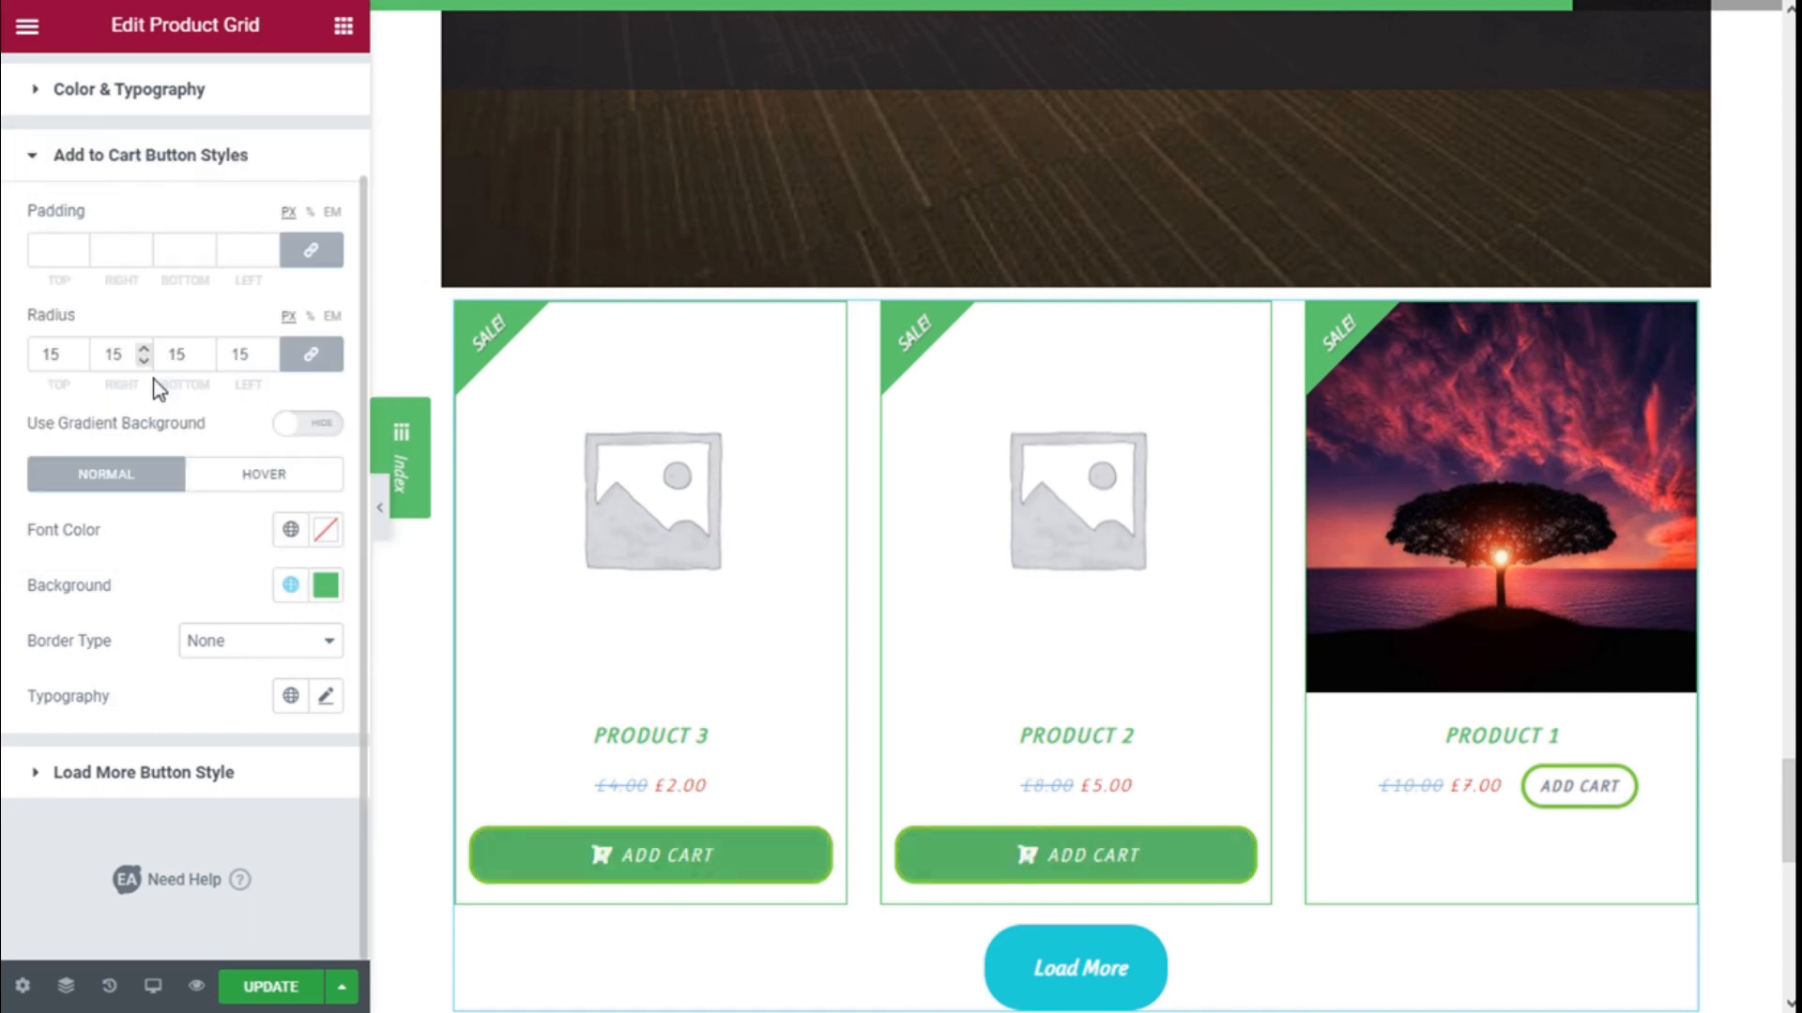
# - Give the Add to Cart button a solid border 3 px wide on all sides in the global Text color
pyautogui.click(238, 650)
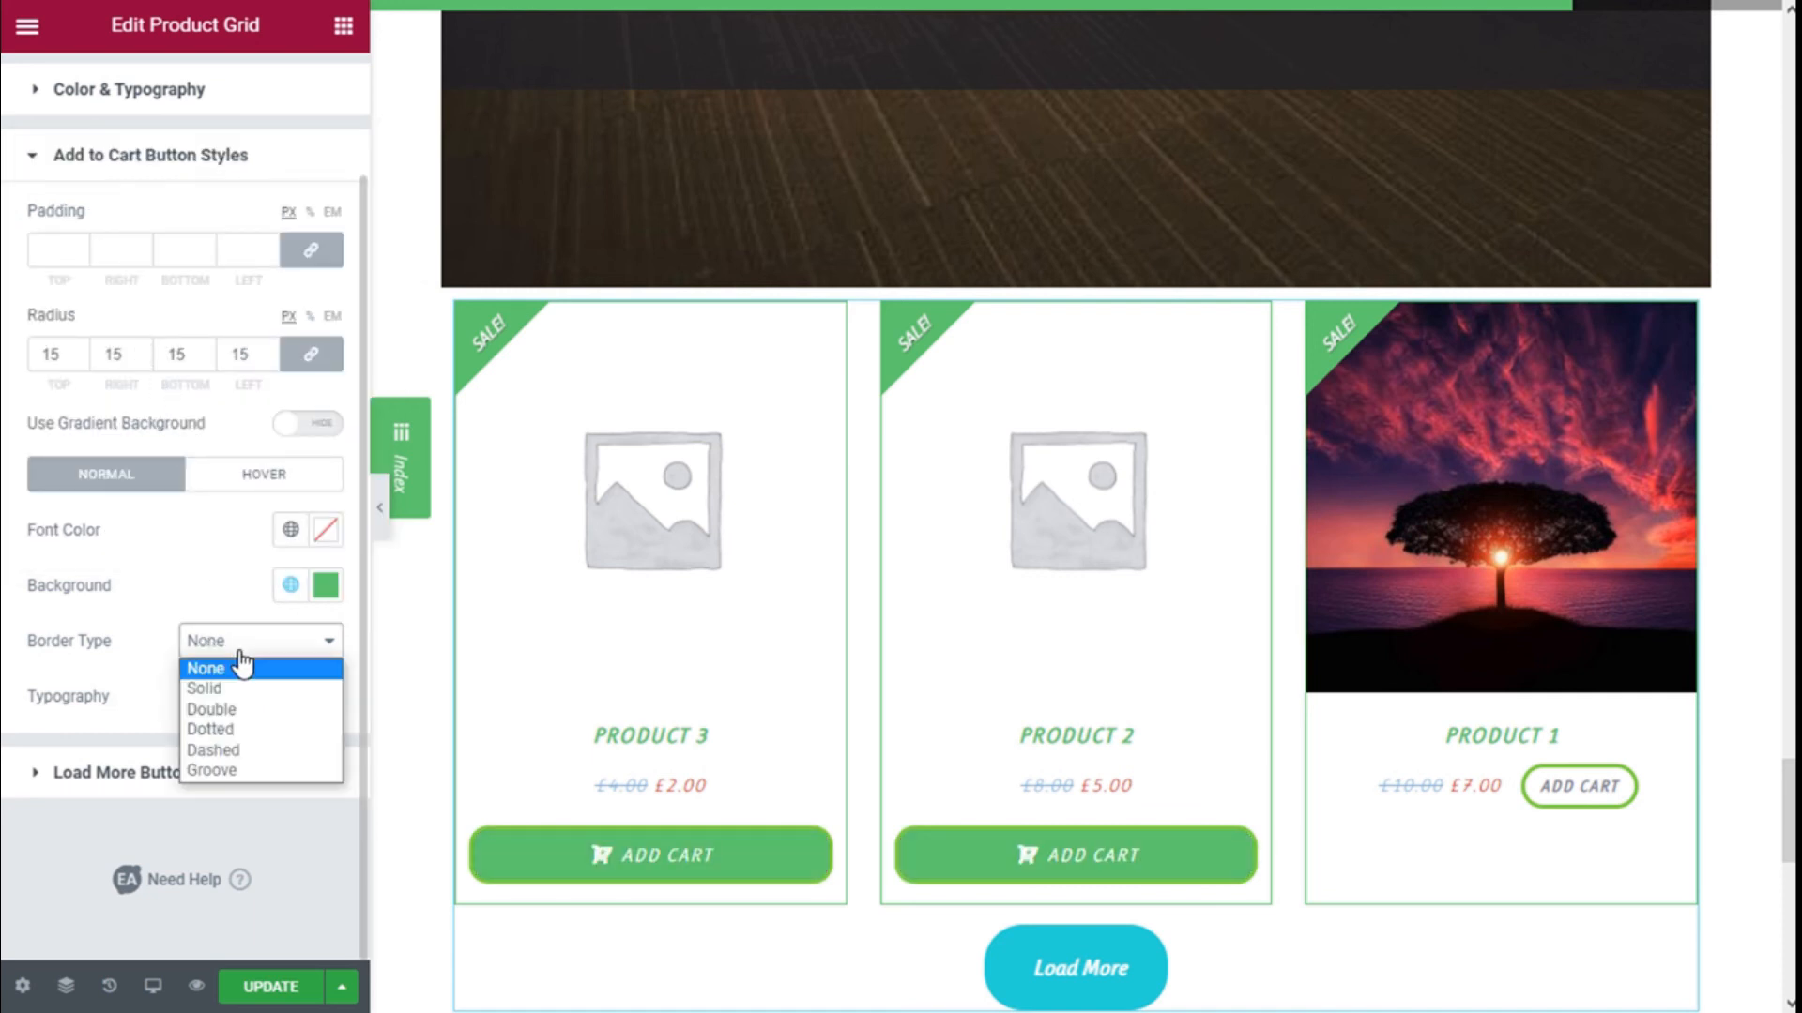
pyautogui.click(223, 695)
pyautogui.scroll(-2, 248, 695)
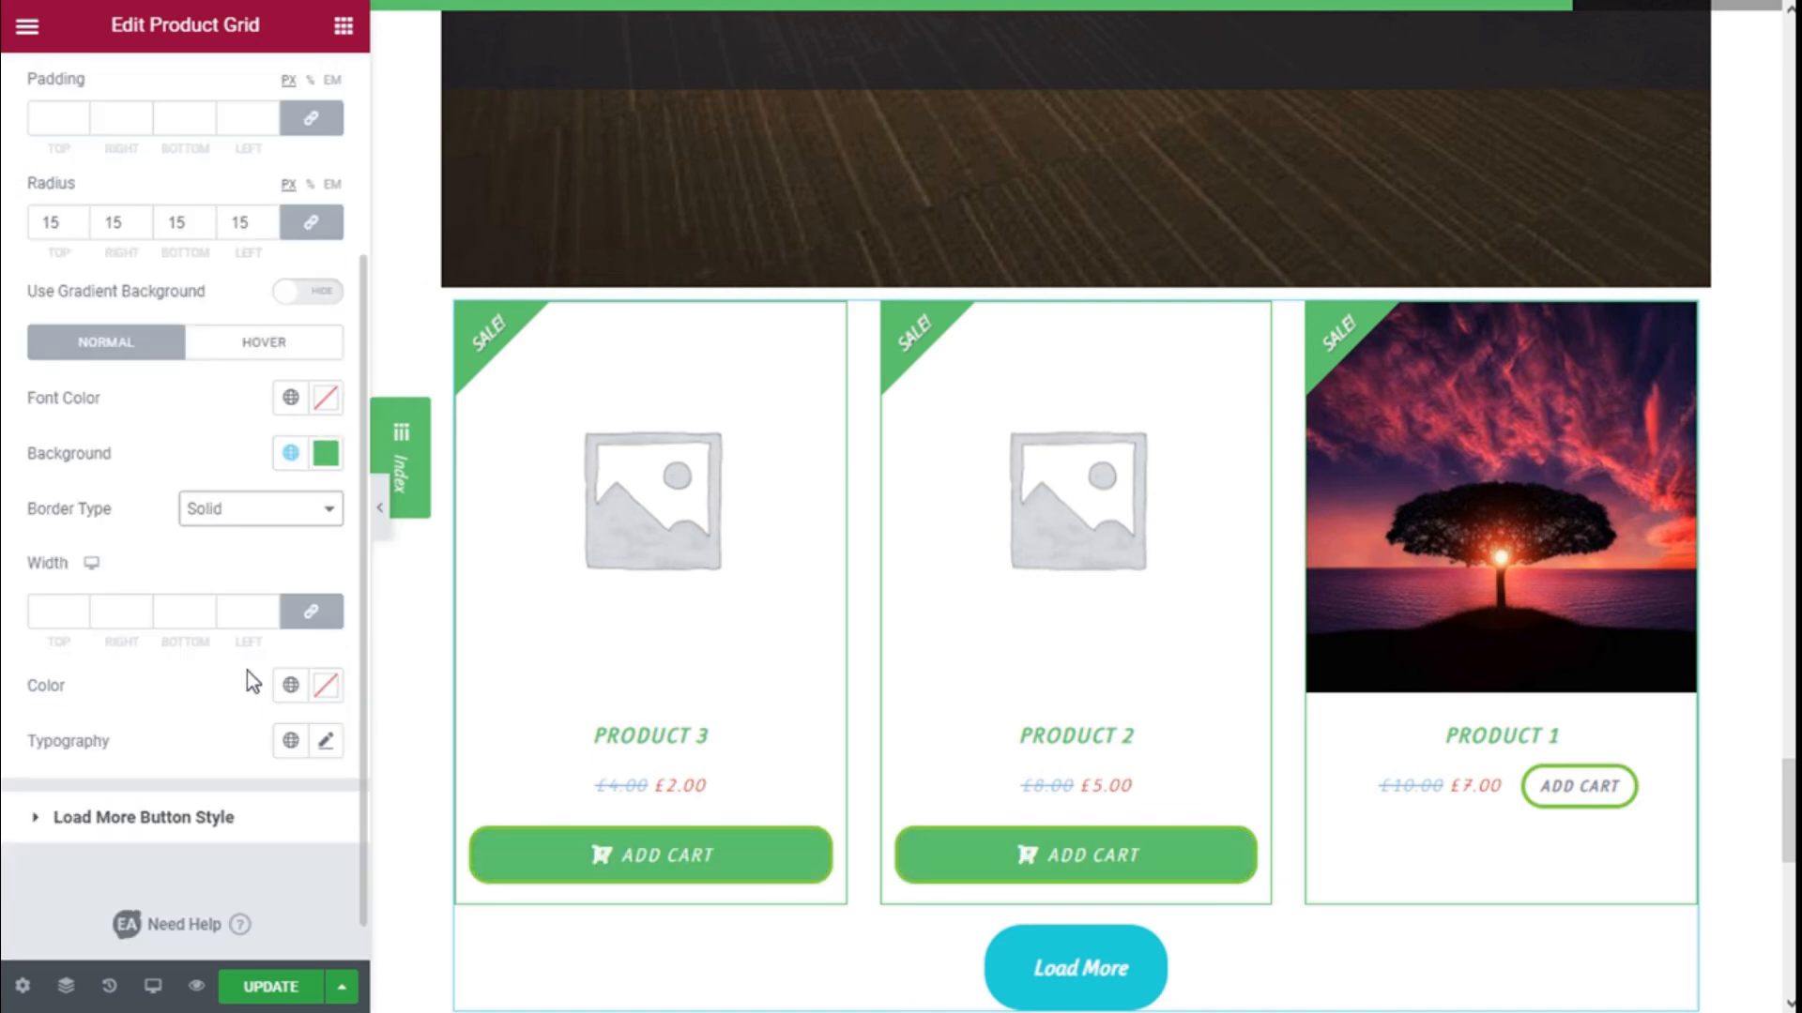
pyautogui.click(75, 612)
pyautogui.click(81, 606)
pyautogui.click(81, 607)
pyautogui.click(82, 606)
pyautogui.click(324, 686)
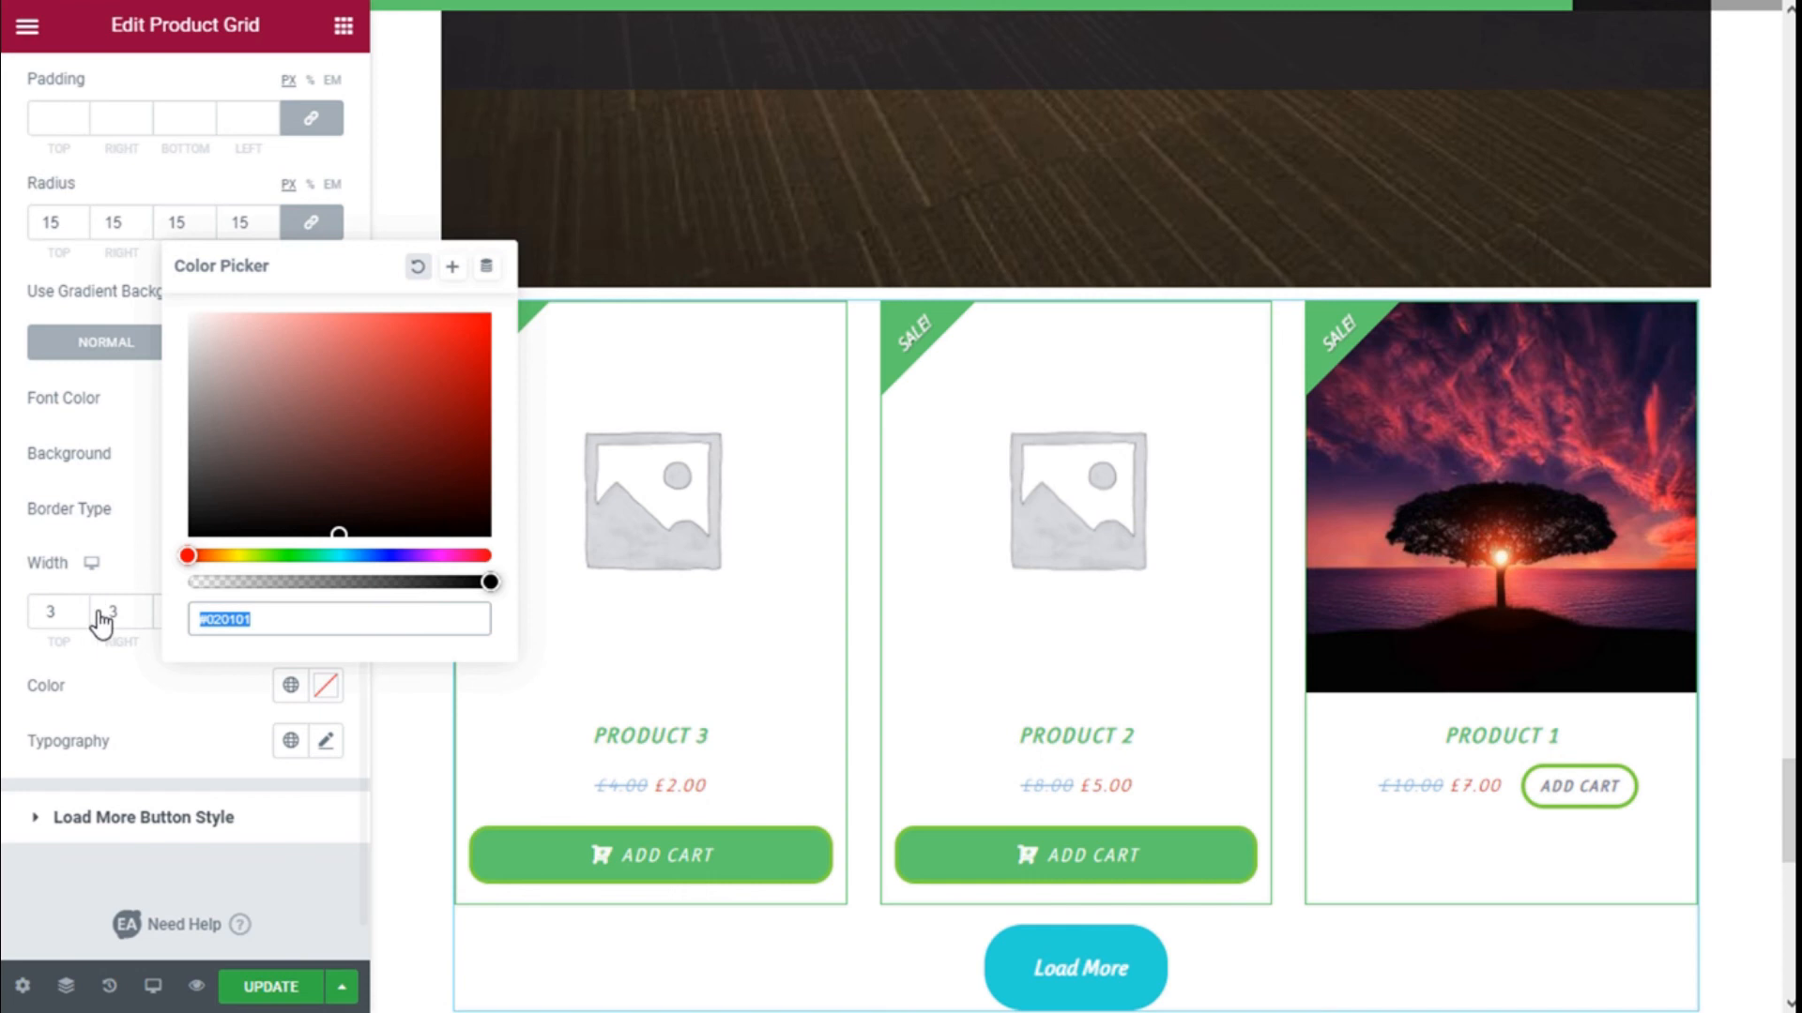
pyautogui.click(292, 697)
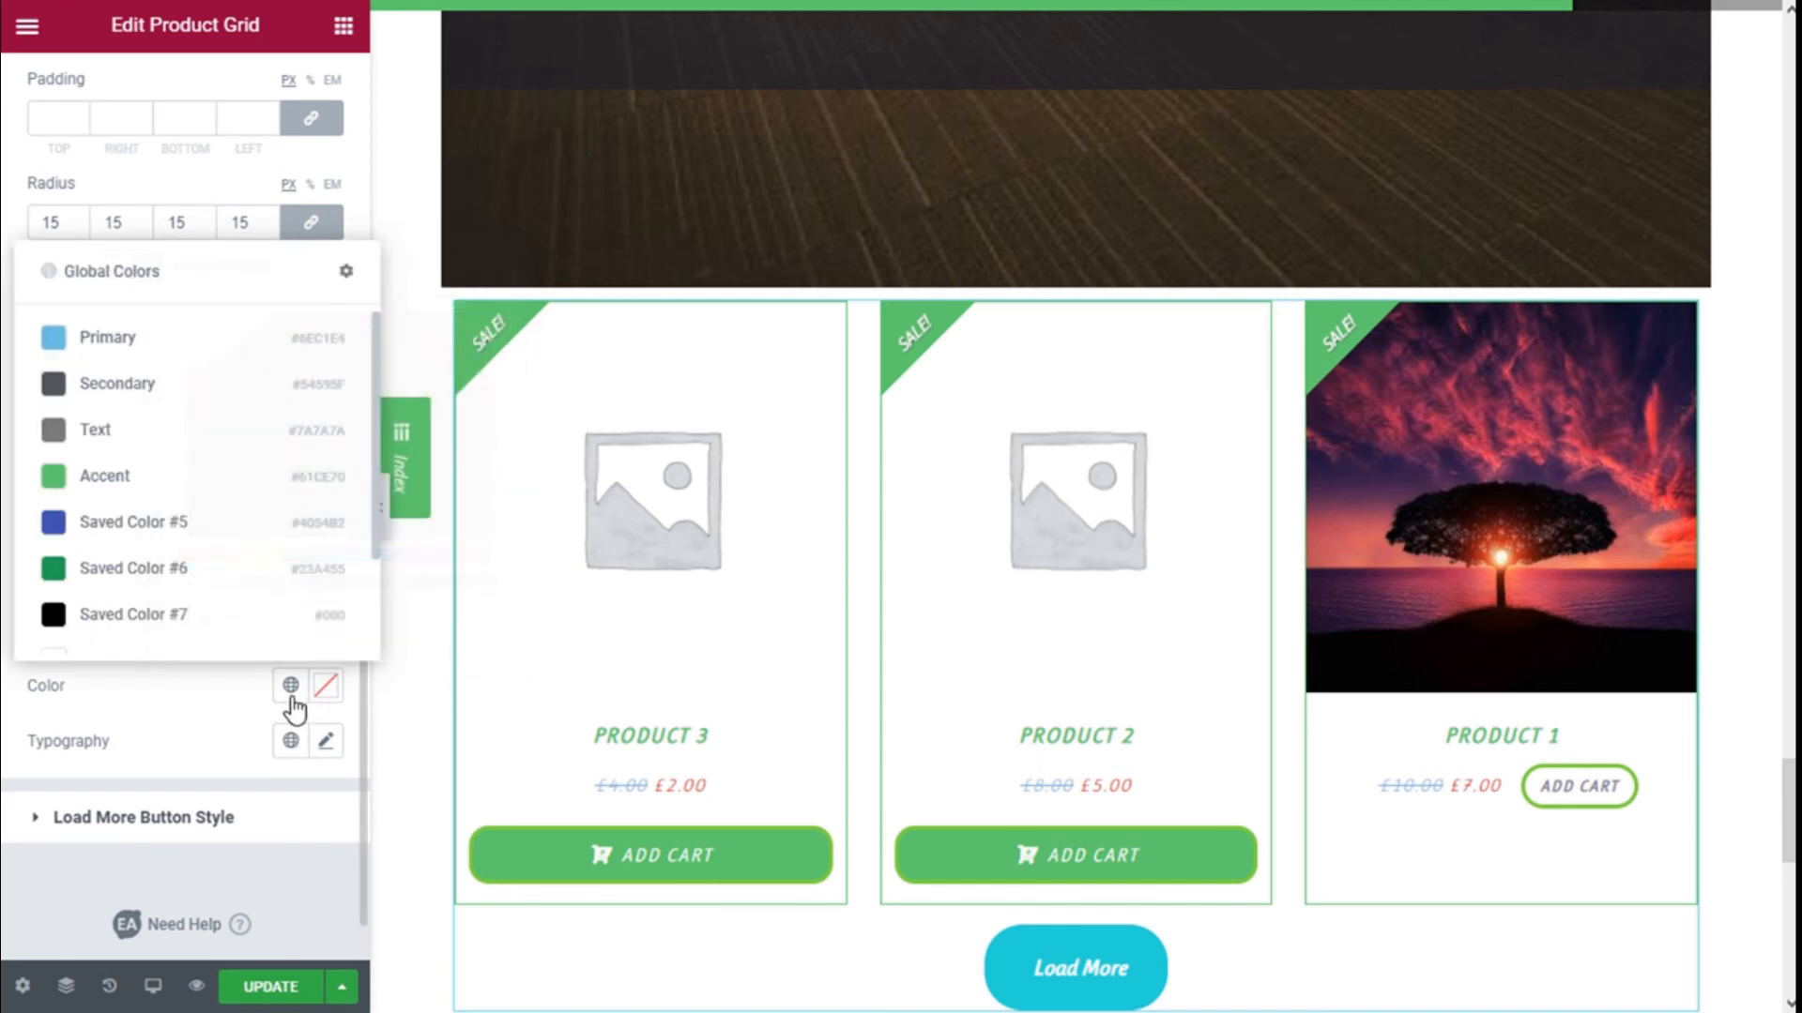
pyautogui.click(111, 434)
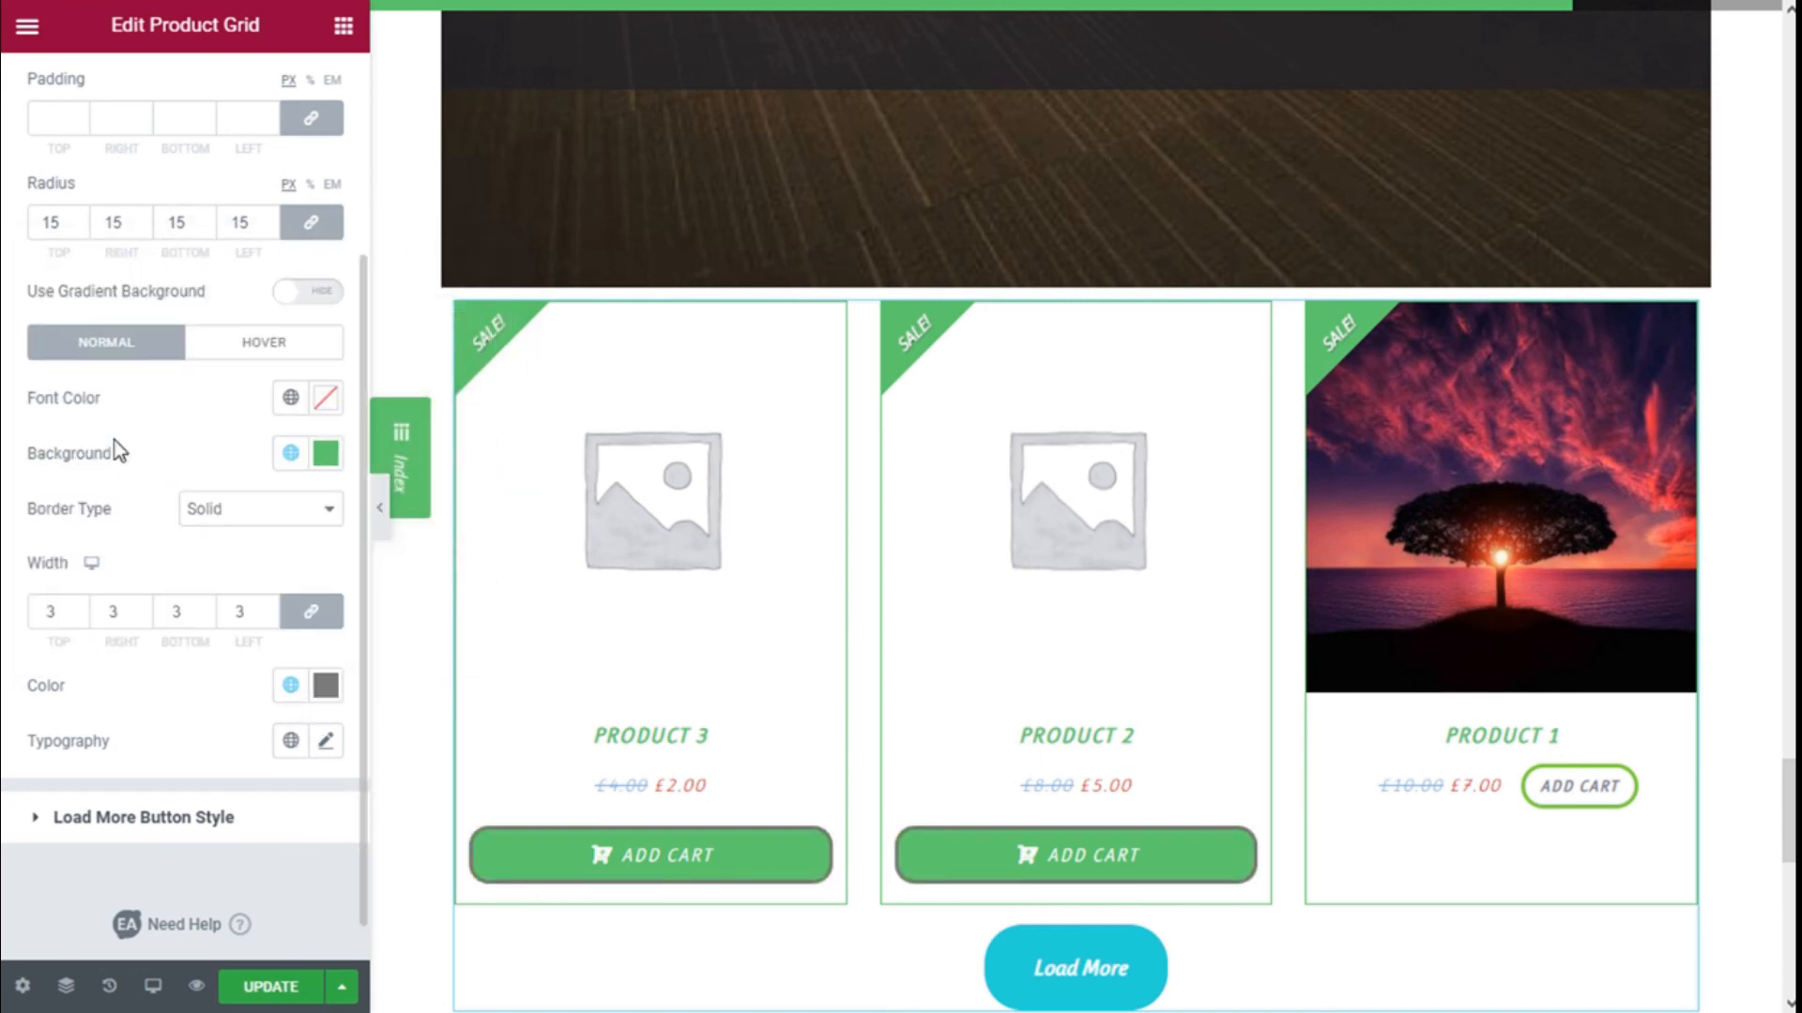
# - Open the typography settings of the Add to Cart button
pyautogui.click(336, 746)
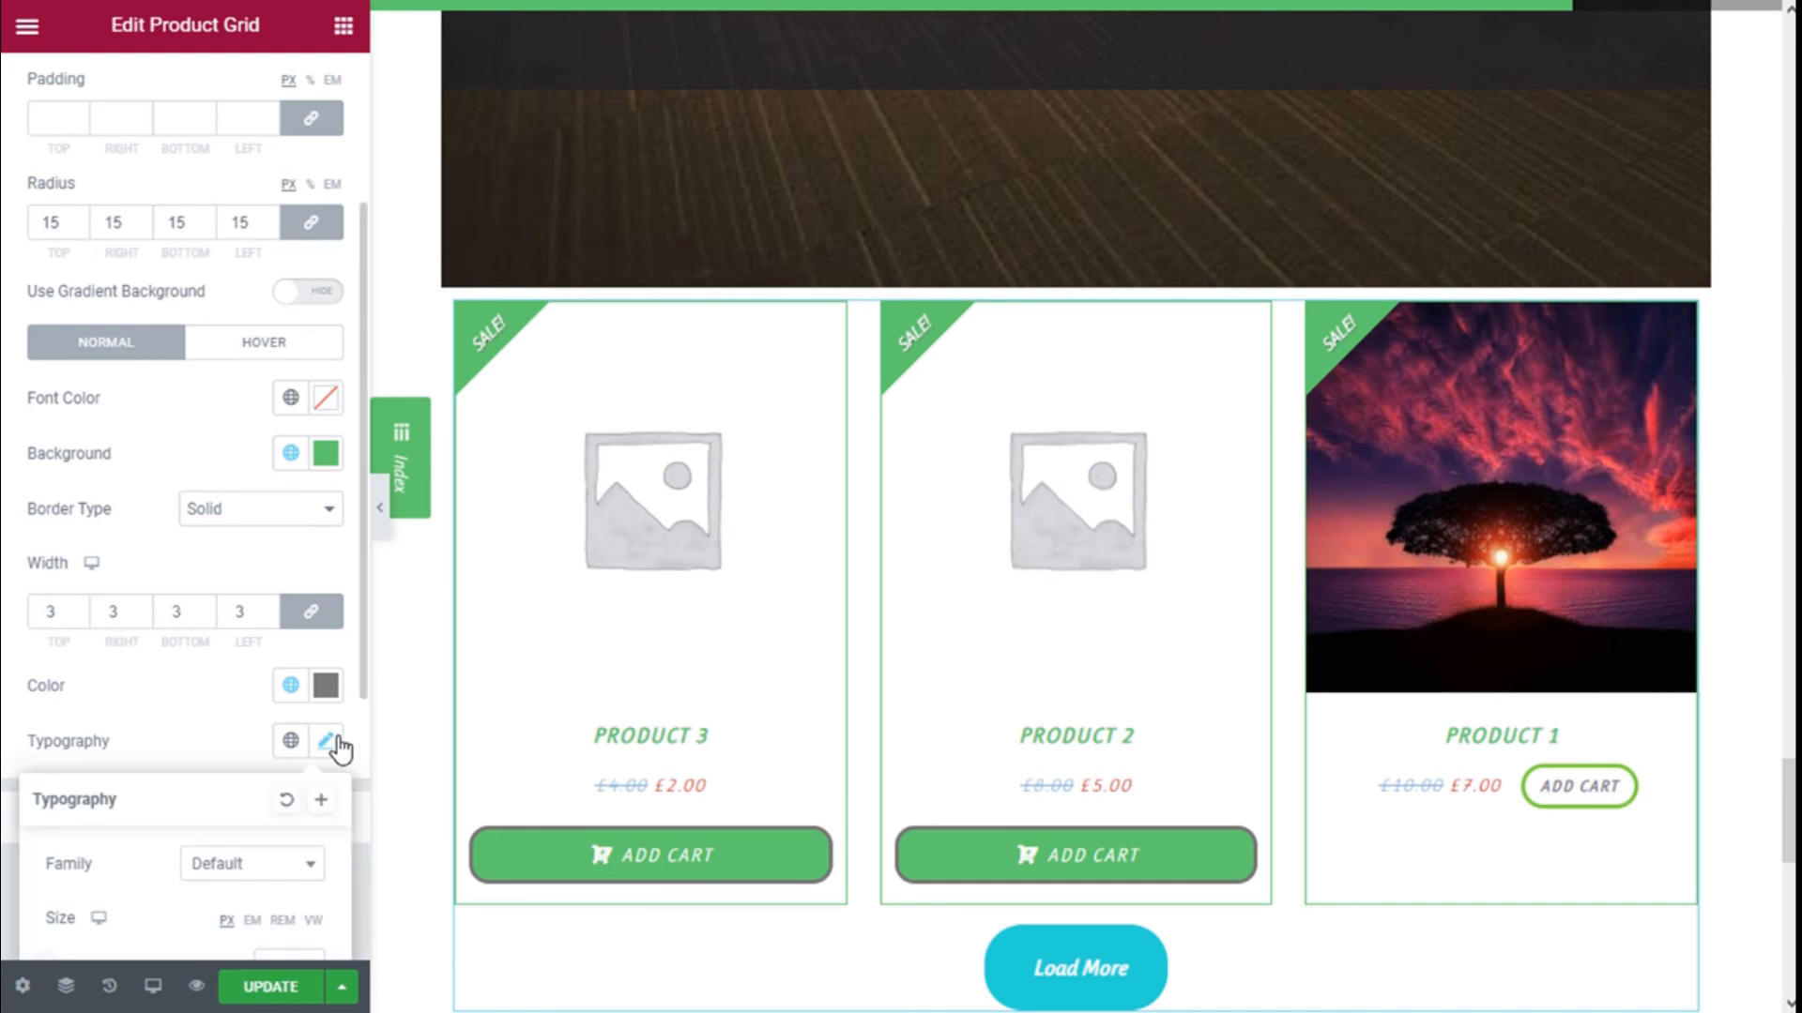
pyautogui.scroll(3, 268, 747)
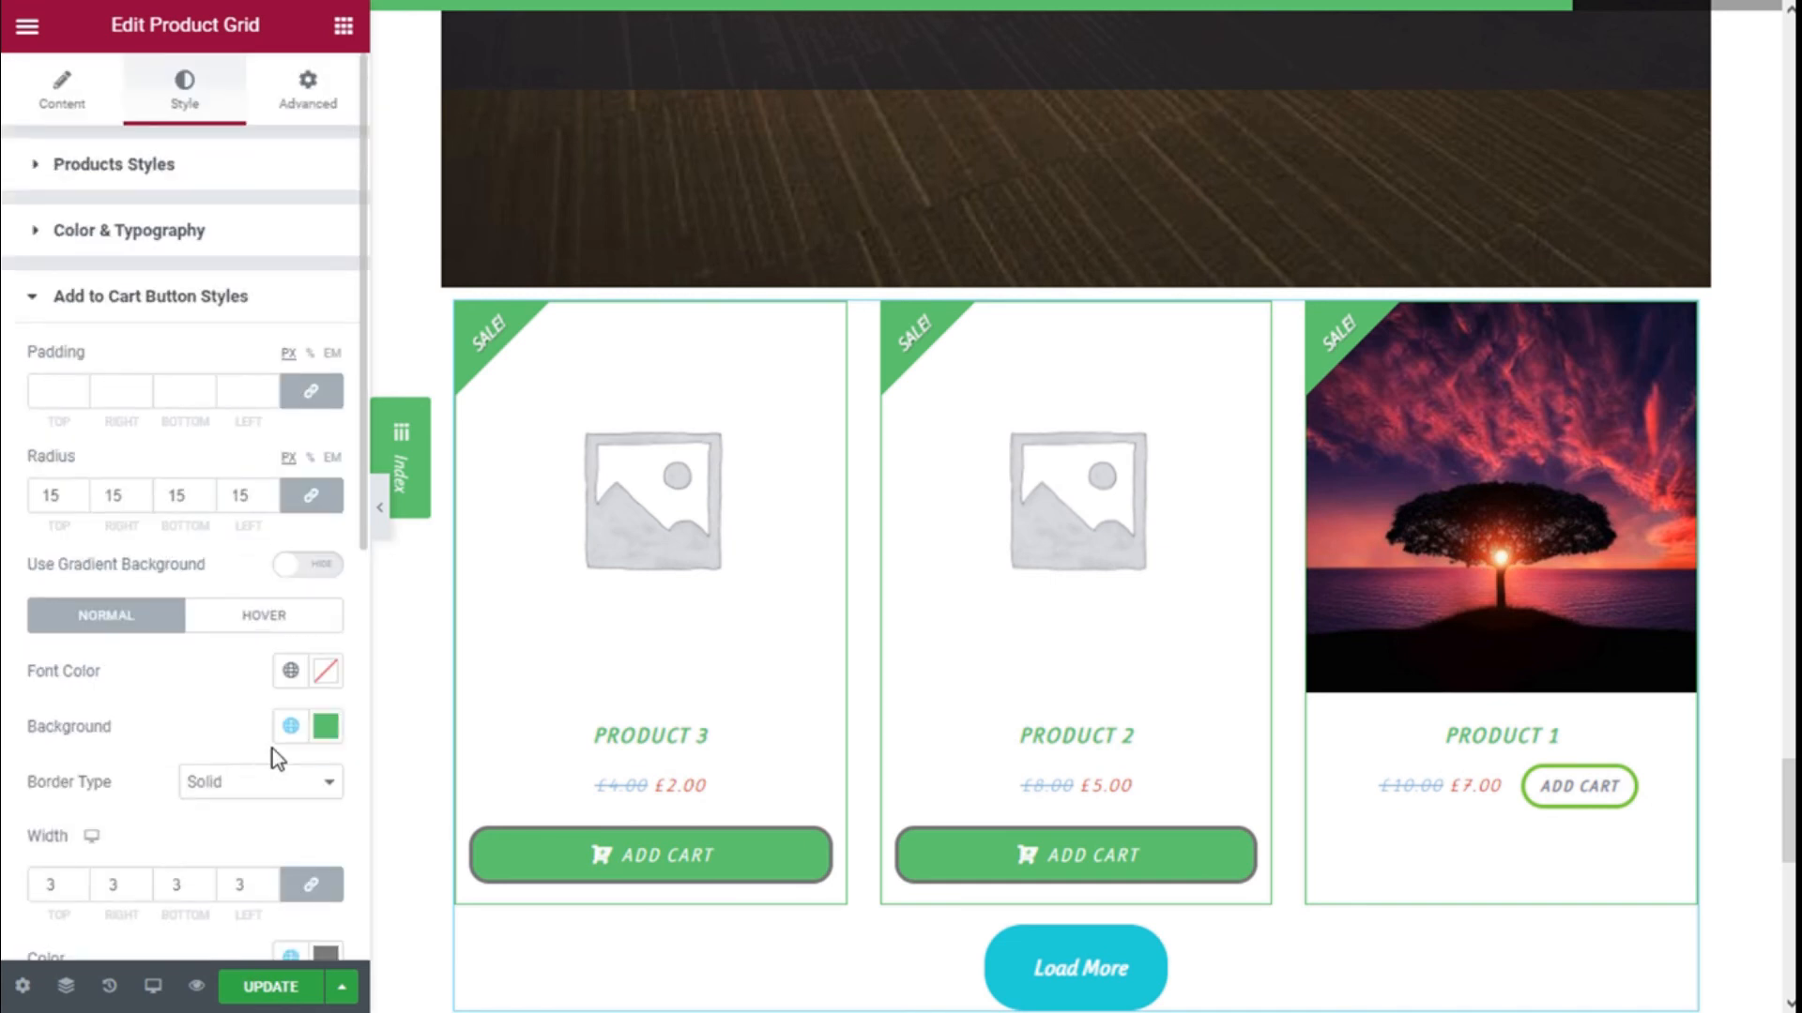
pyautogui.scroll(-3, 196, 465)
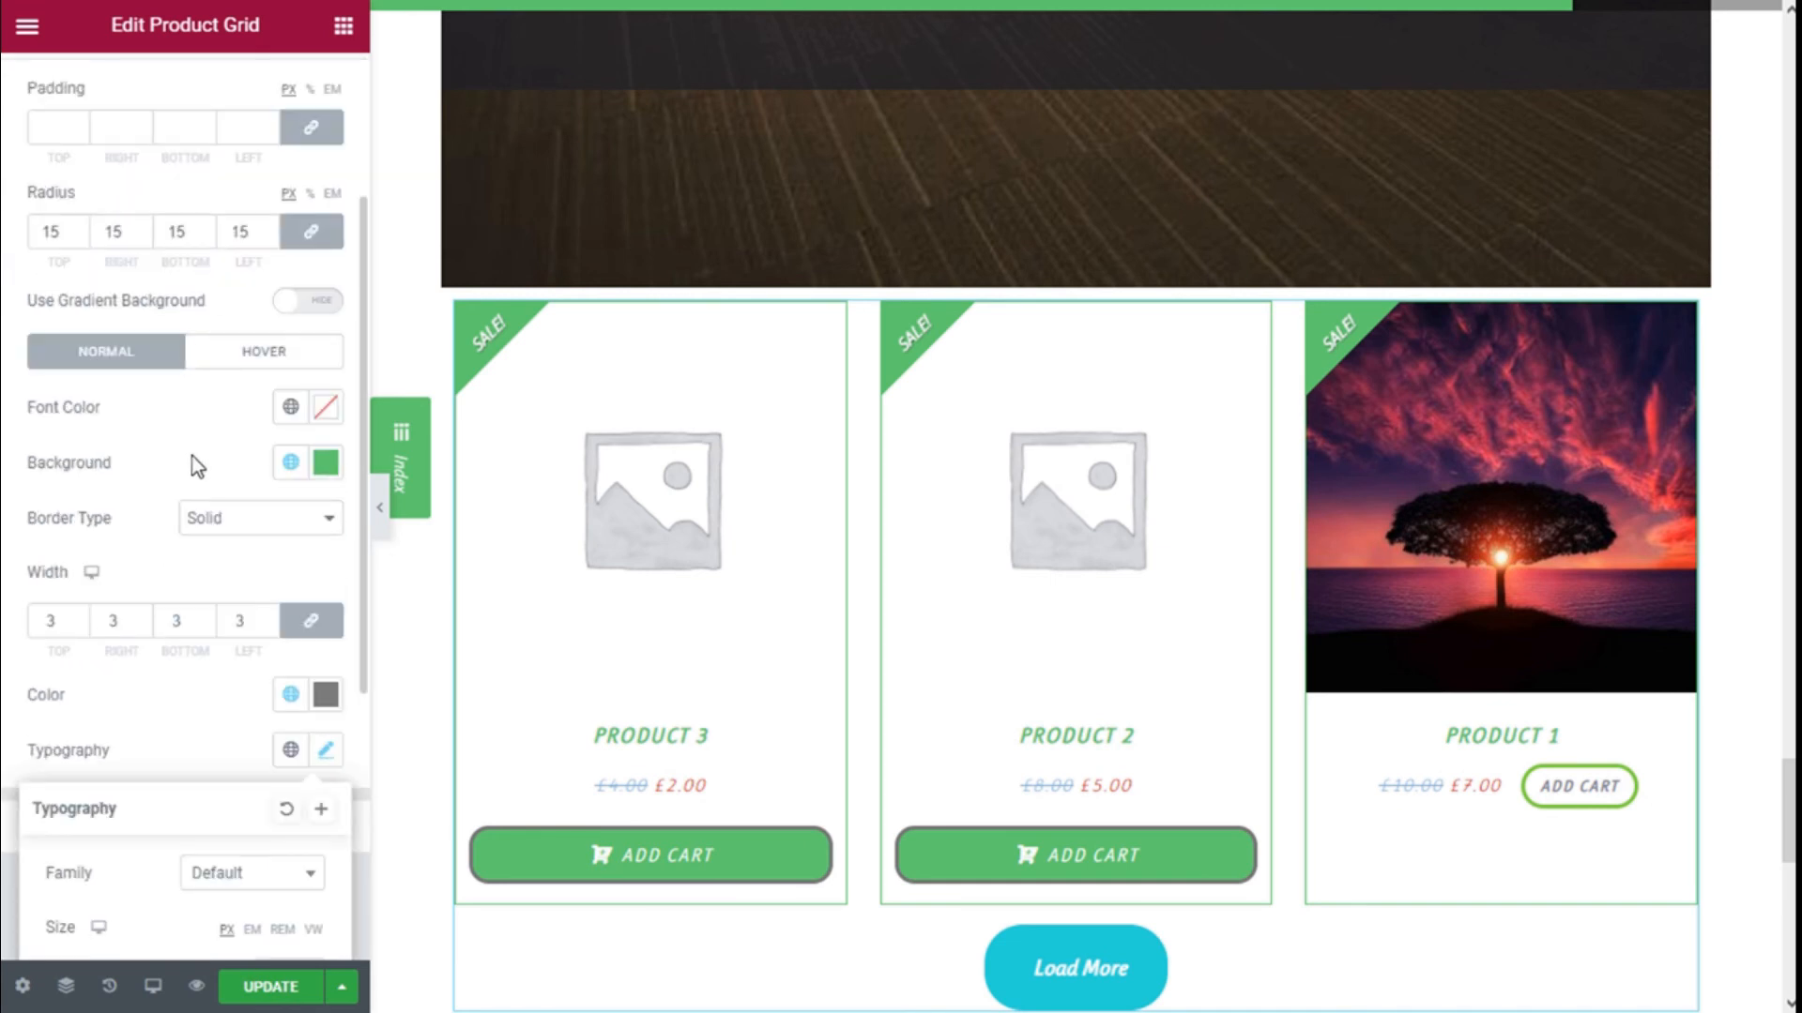
# - Set the Add to Cart button's hover border color to the global Accent color
pyautogui.click(241, 361)
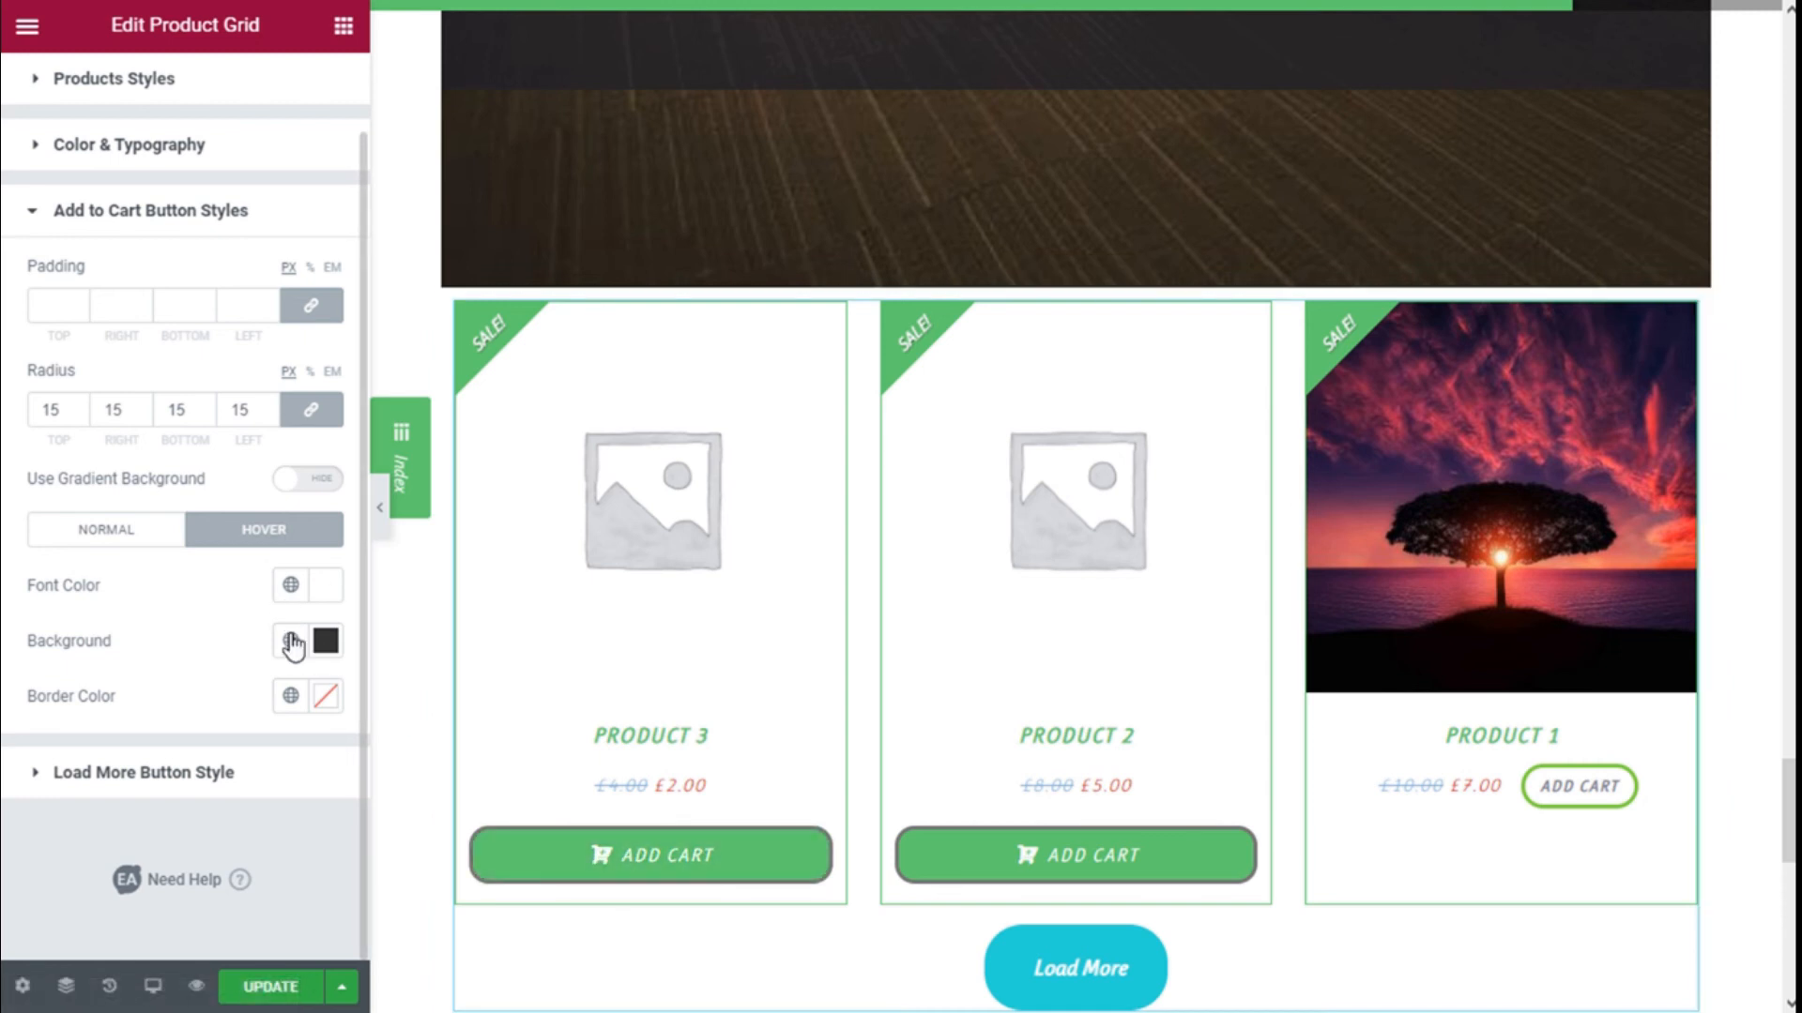
pyautogui.click(326, 641)
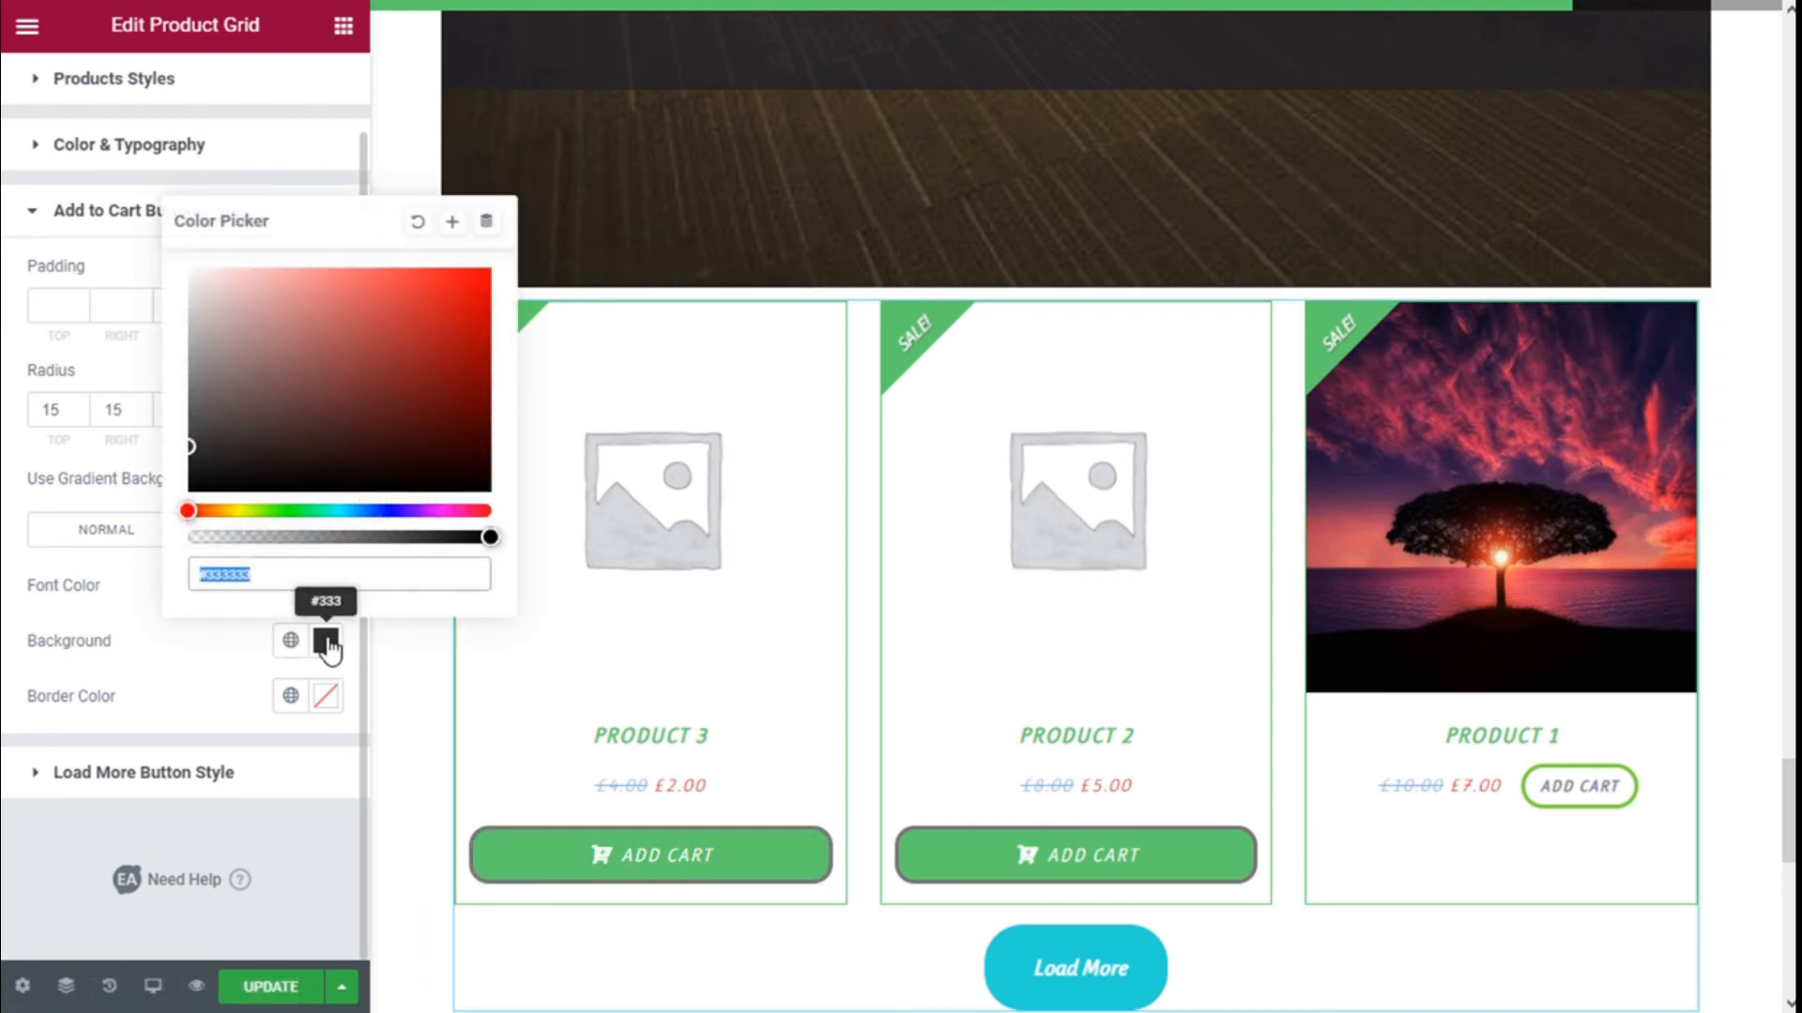
pyautogui.click(296, 676)
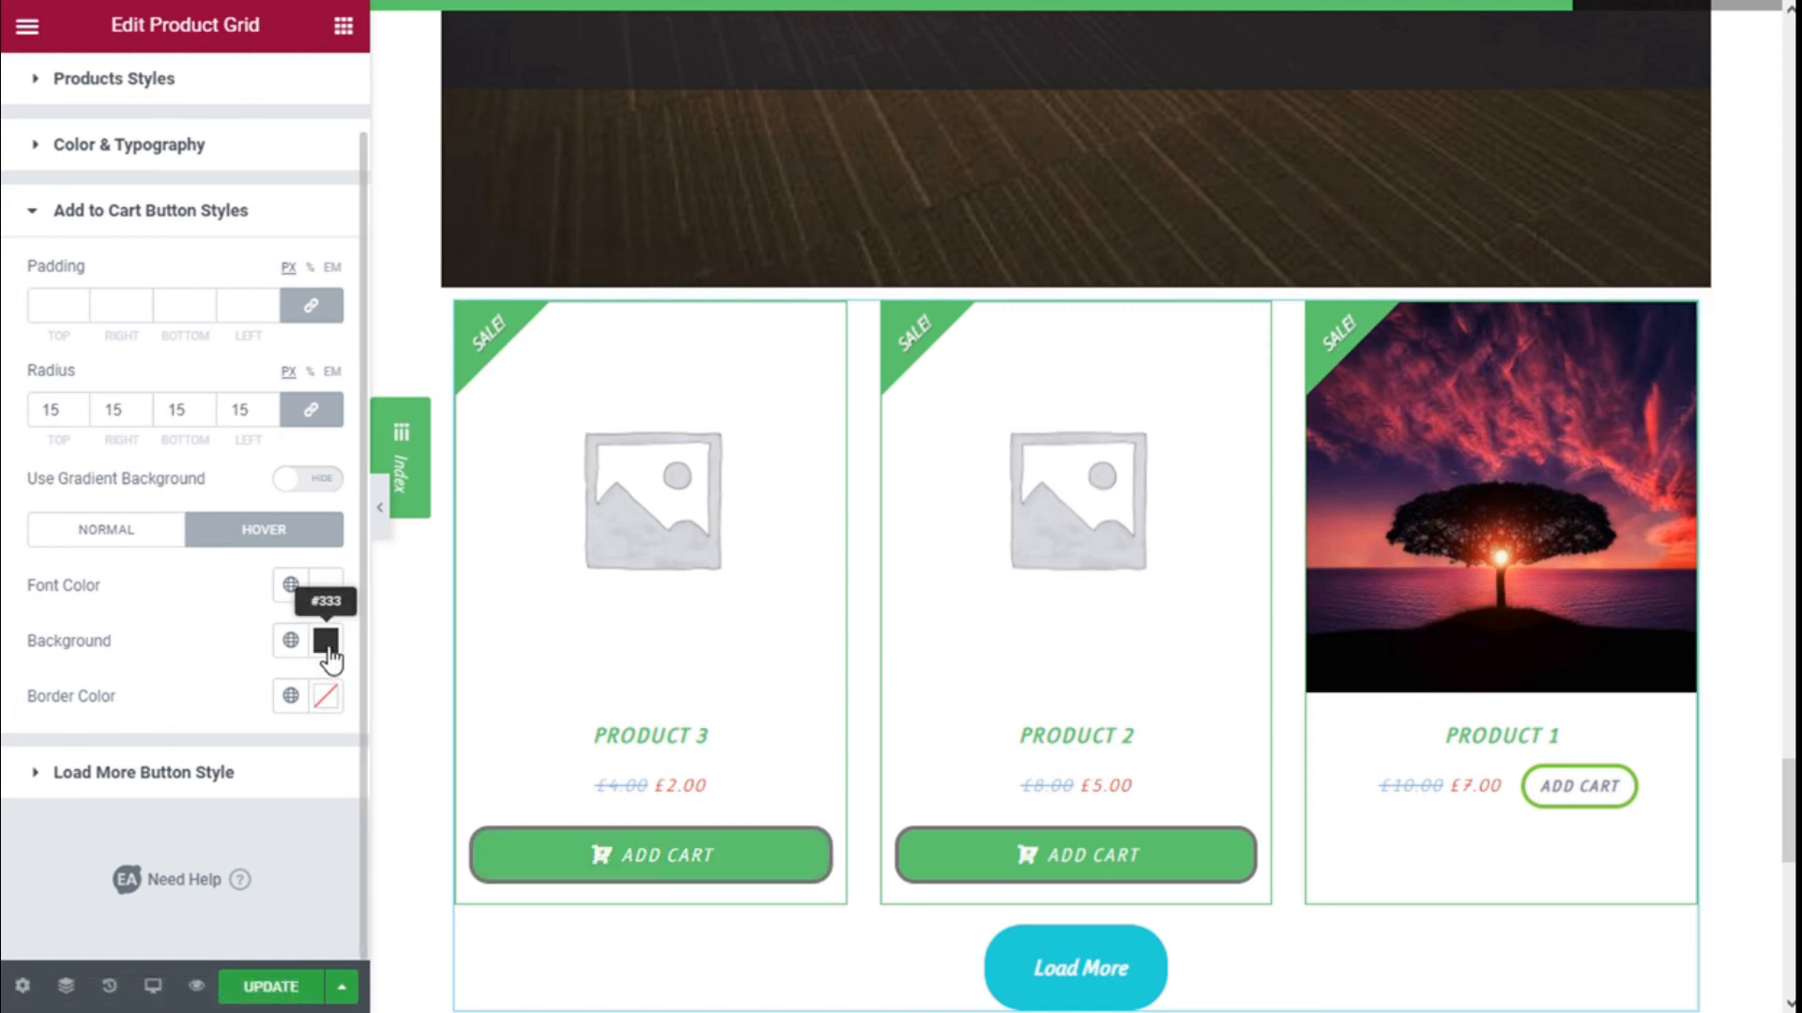
pyautogui.click(326, 696)
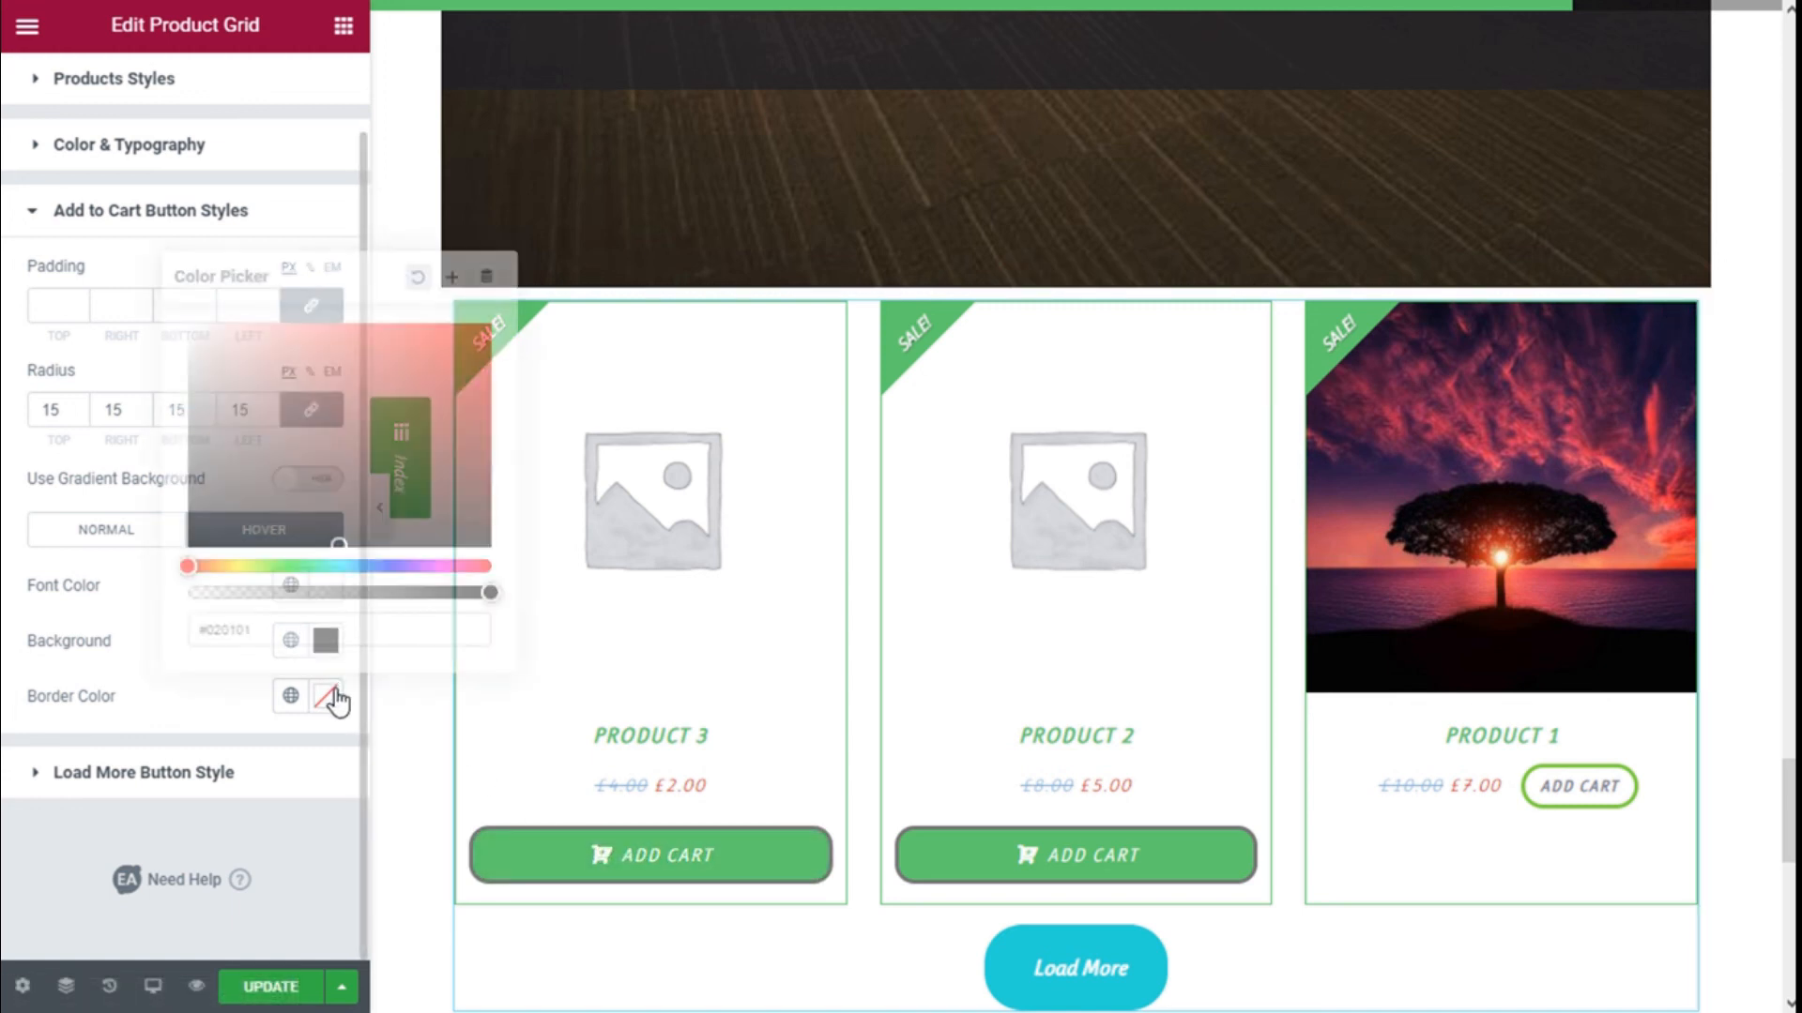
pyautogui.click(286, 698)
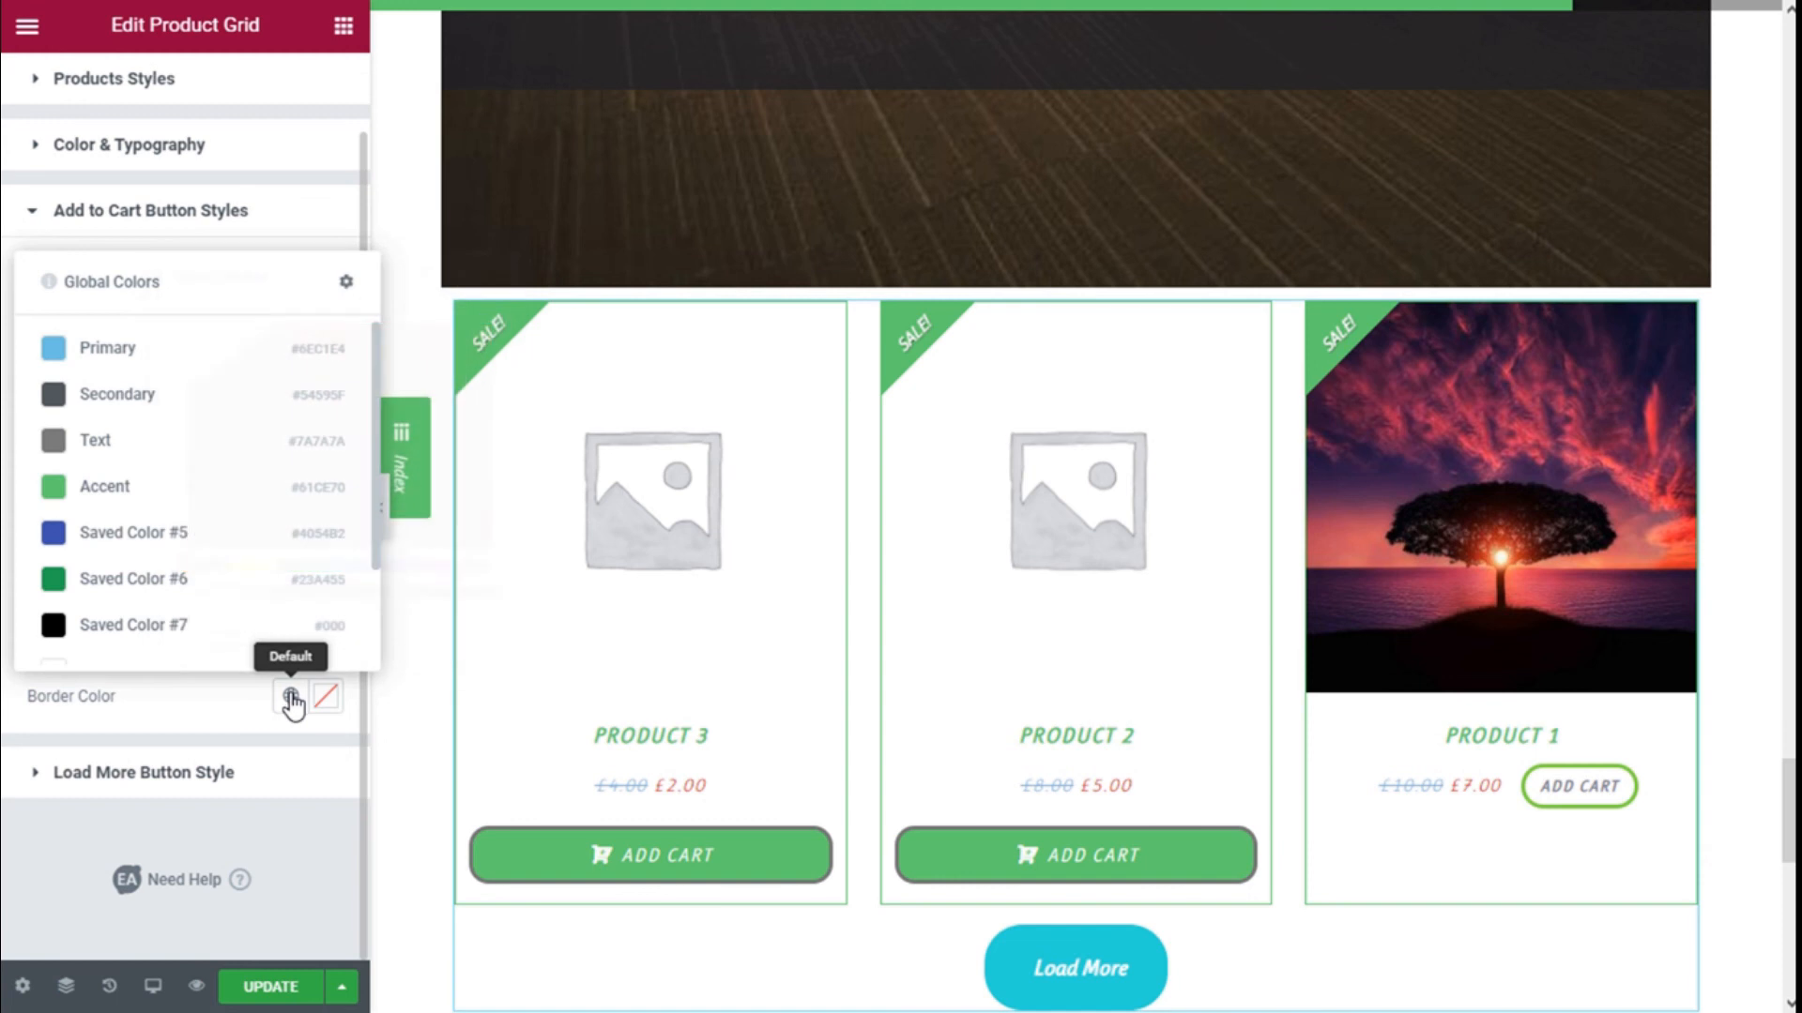
pyautogui.click(120, 502)
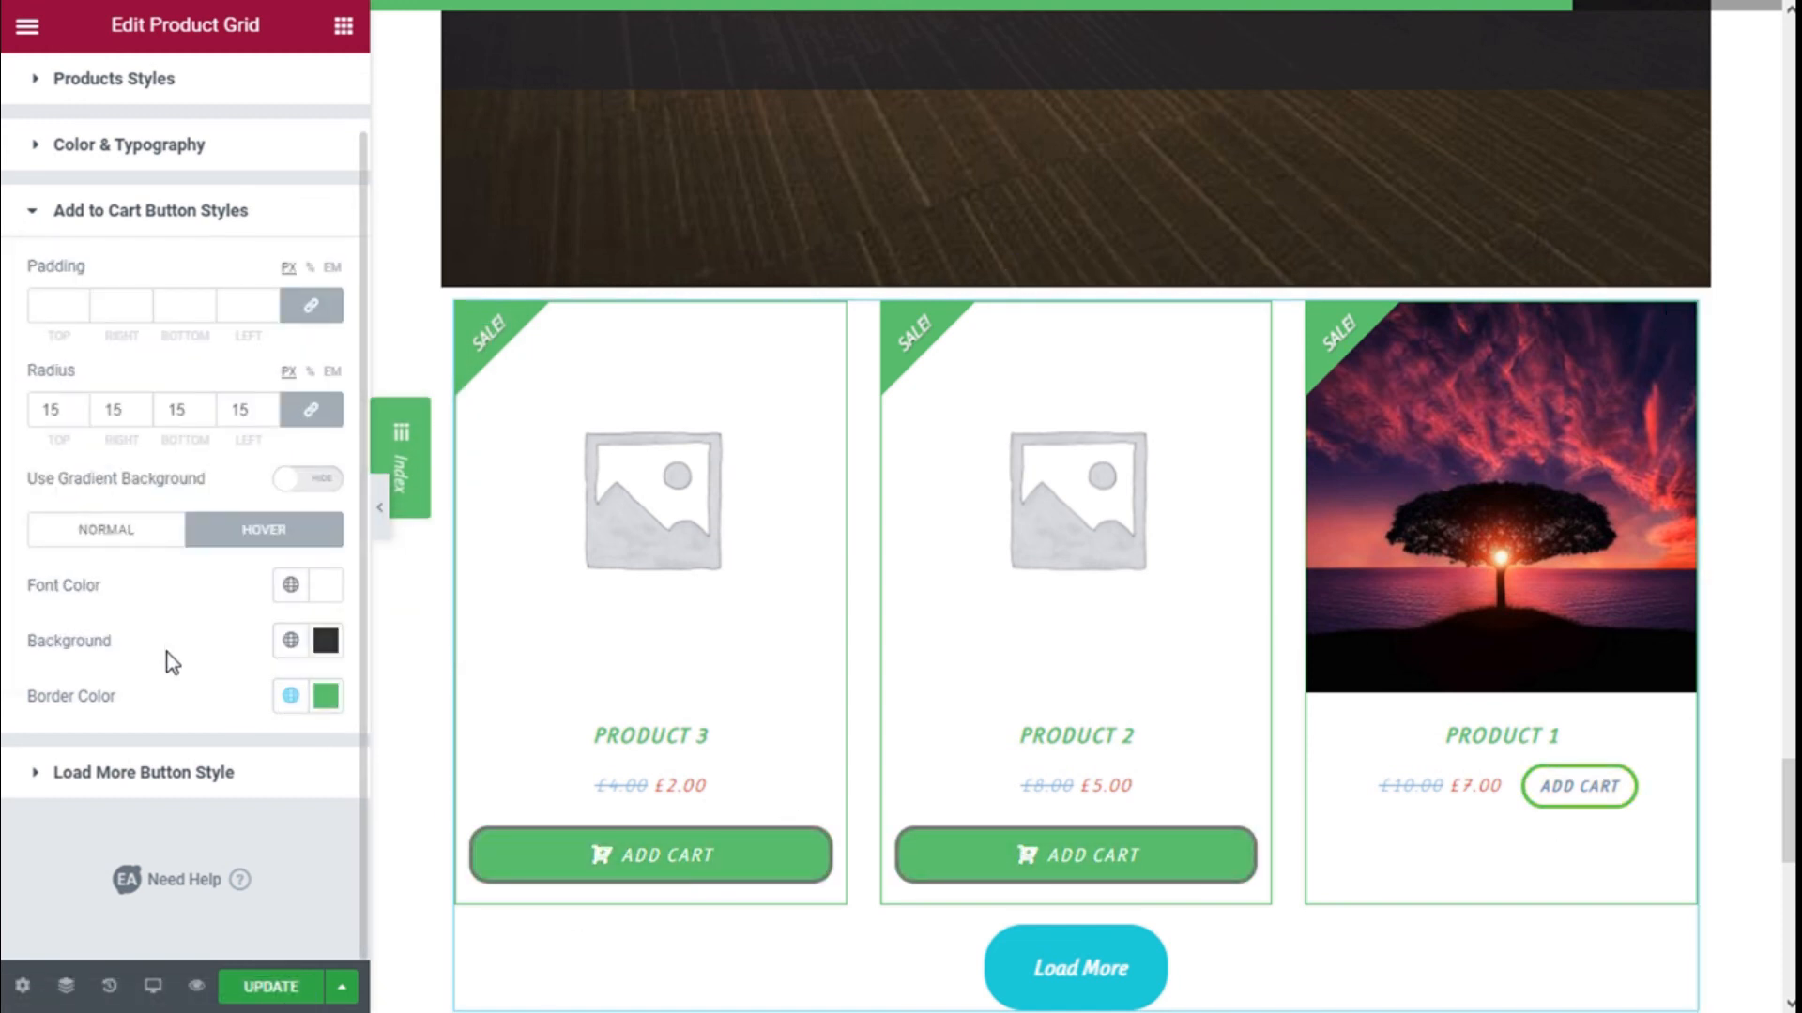
# - Set the Load More button's padding to 5 px on all sides
pyautogui.click(156, 786)
pyautogui.scroll(-1, 287, 405)
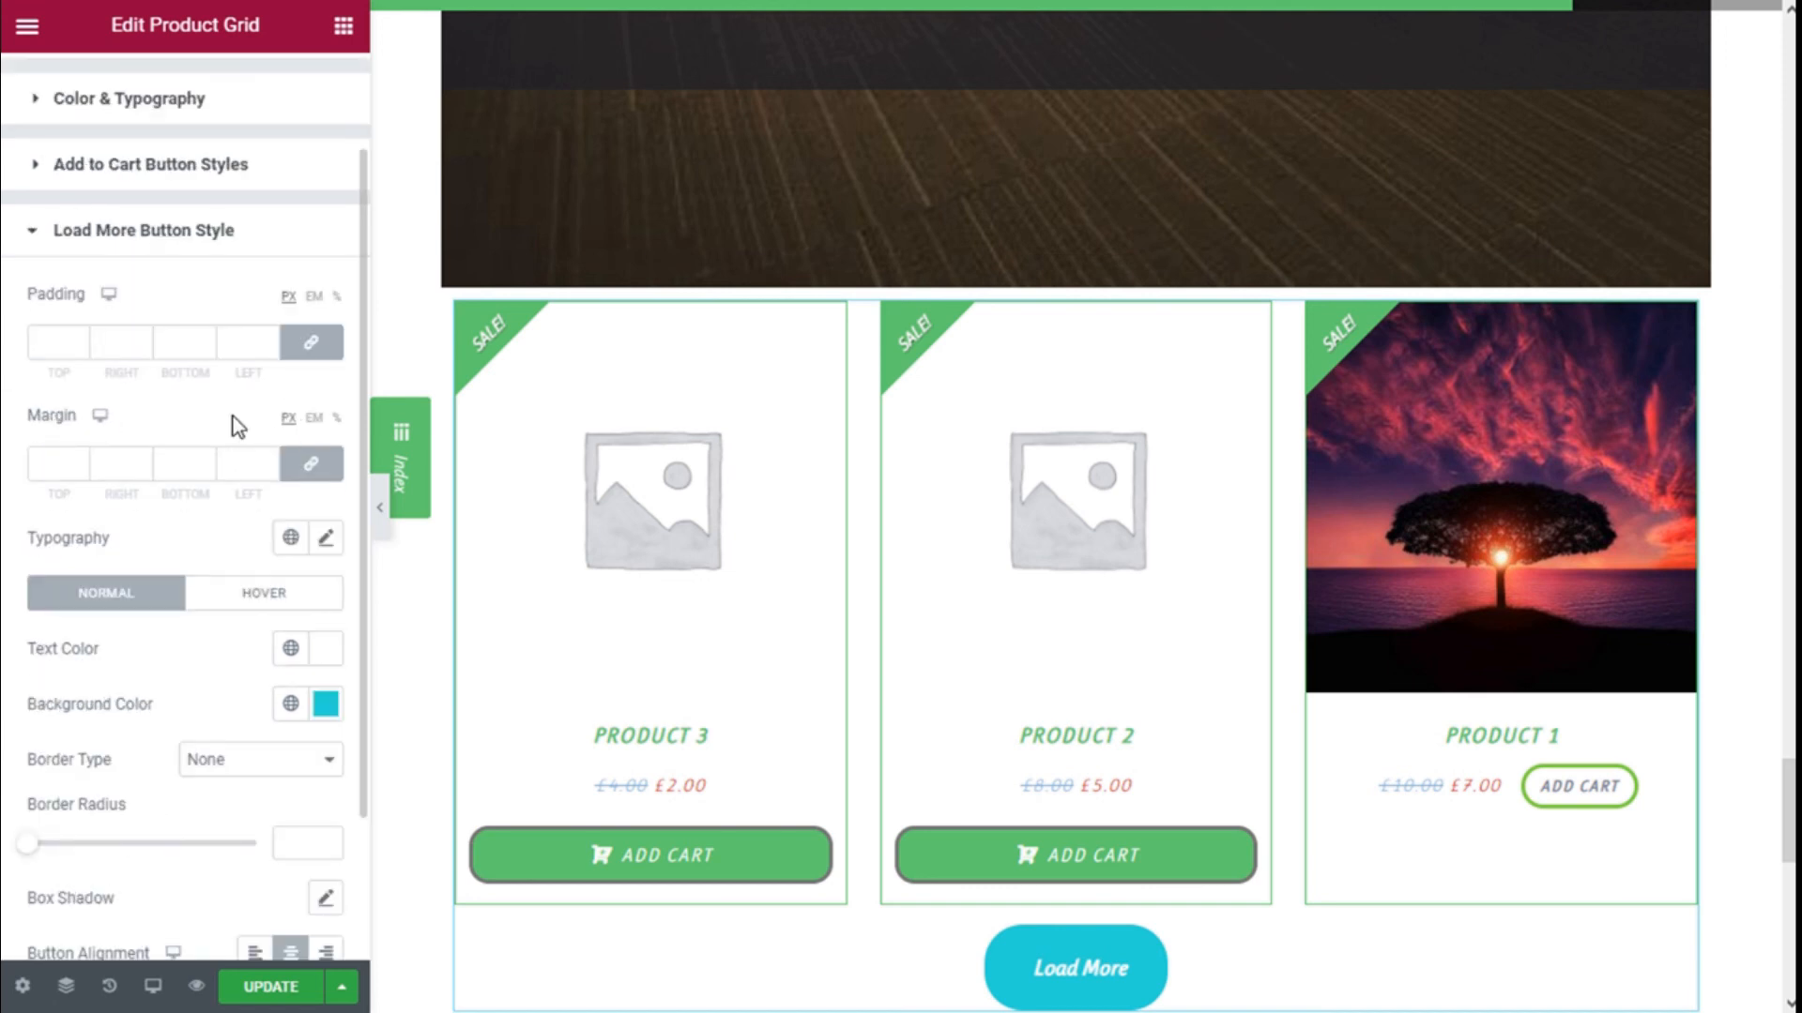
pyautogui.scroll(-3, 229, 413)
pyautogui.scroll(-3, 534, 522)
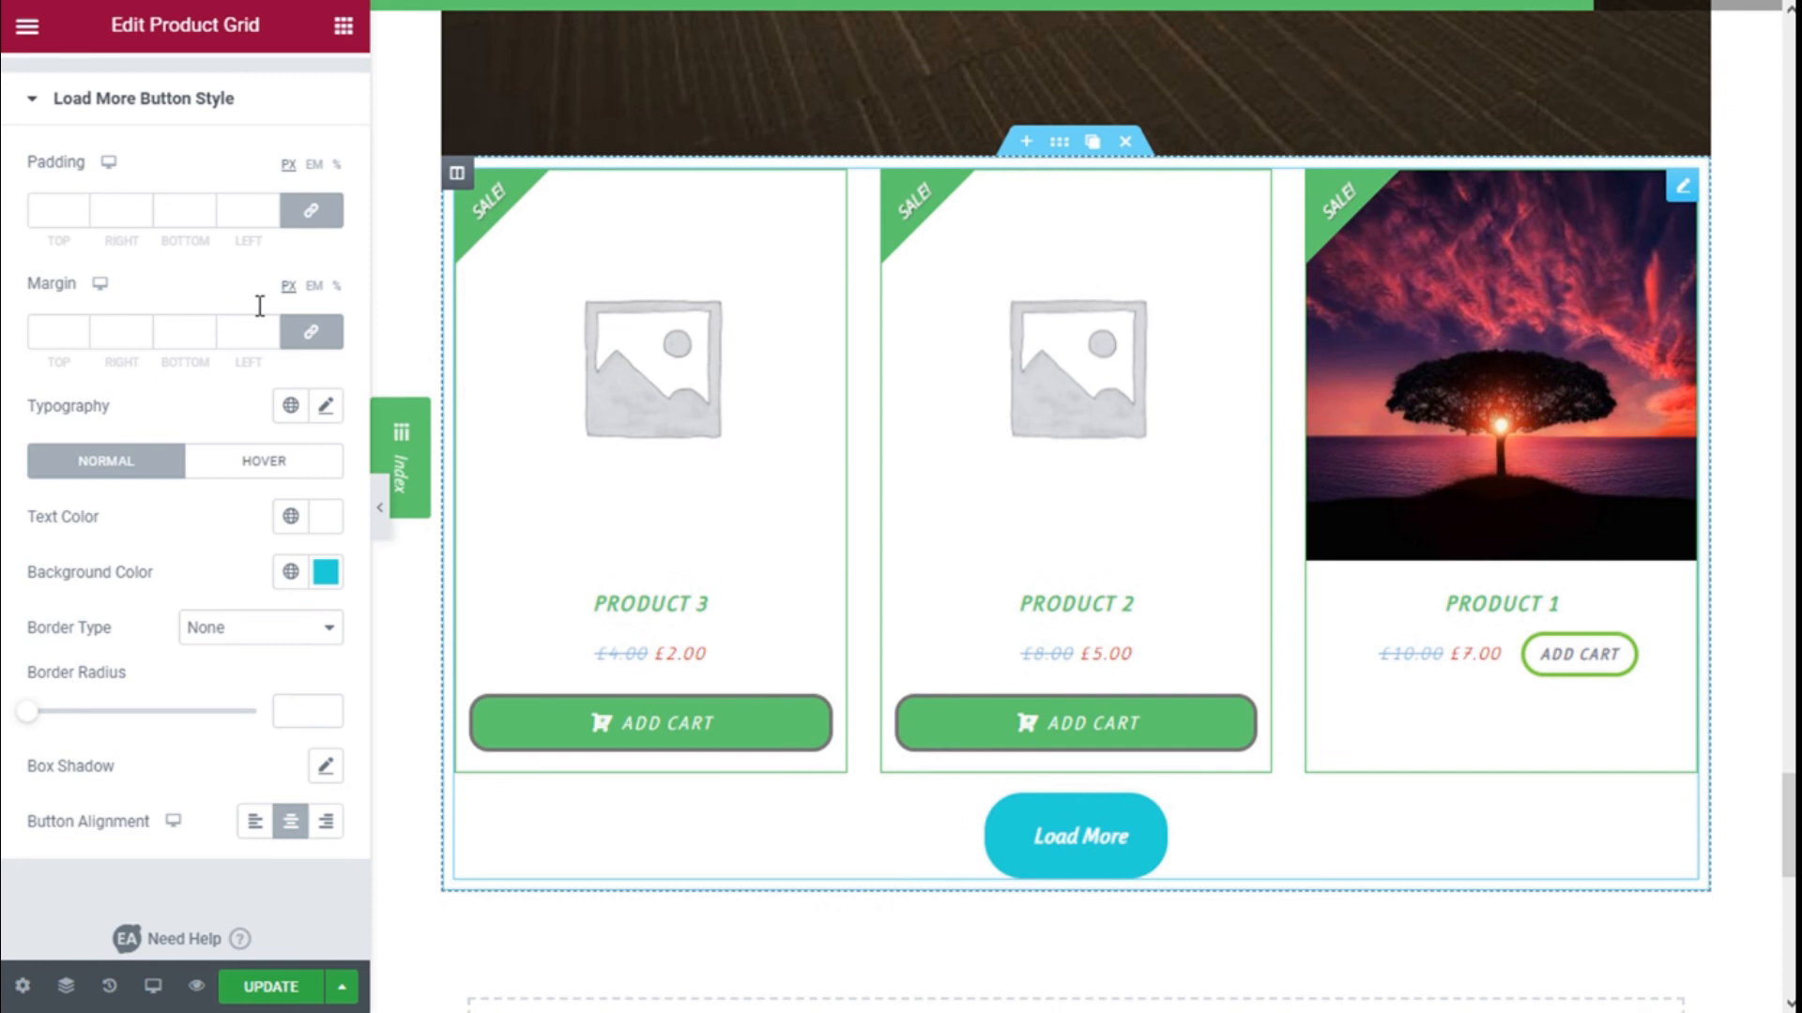
pyautogui.scroll(3, 159, 320)
pyautogui.click(81, 337)
pyautogui.click(81, 338)
pyautogui.click(81, 338)
pyautogui.click(81, 338)
pyautogui.click(81, 338)
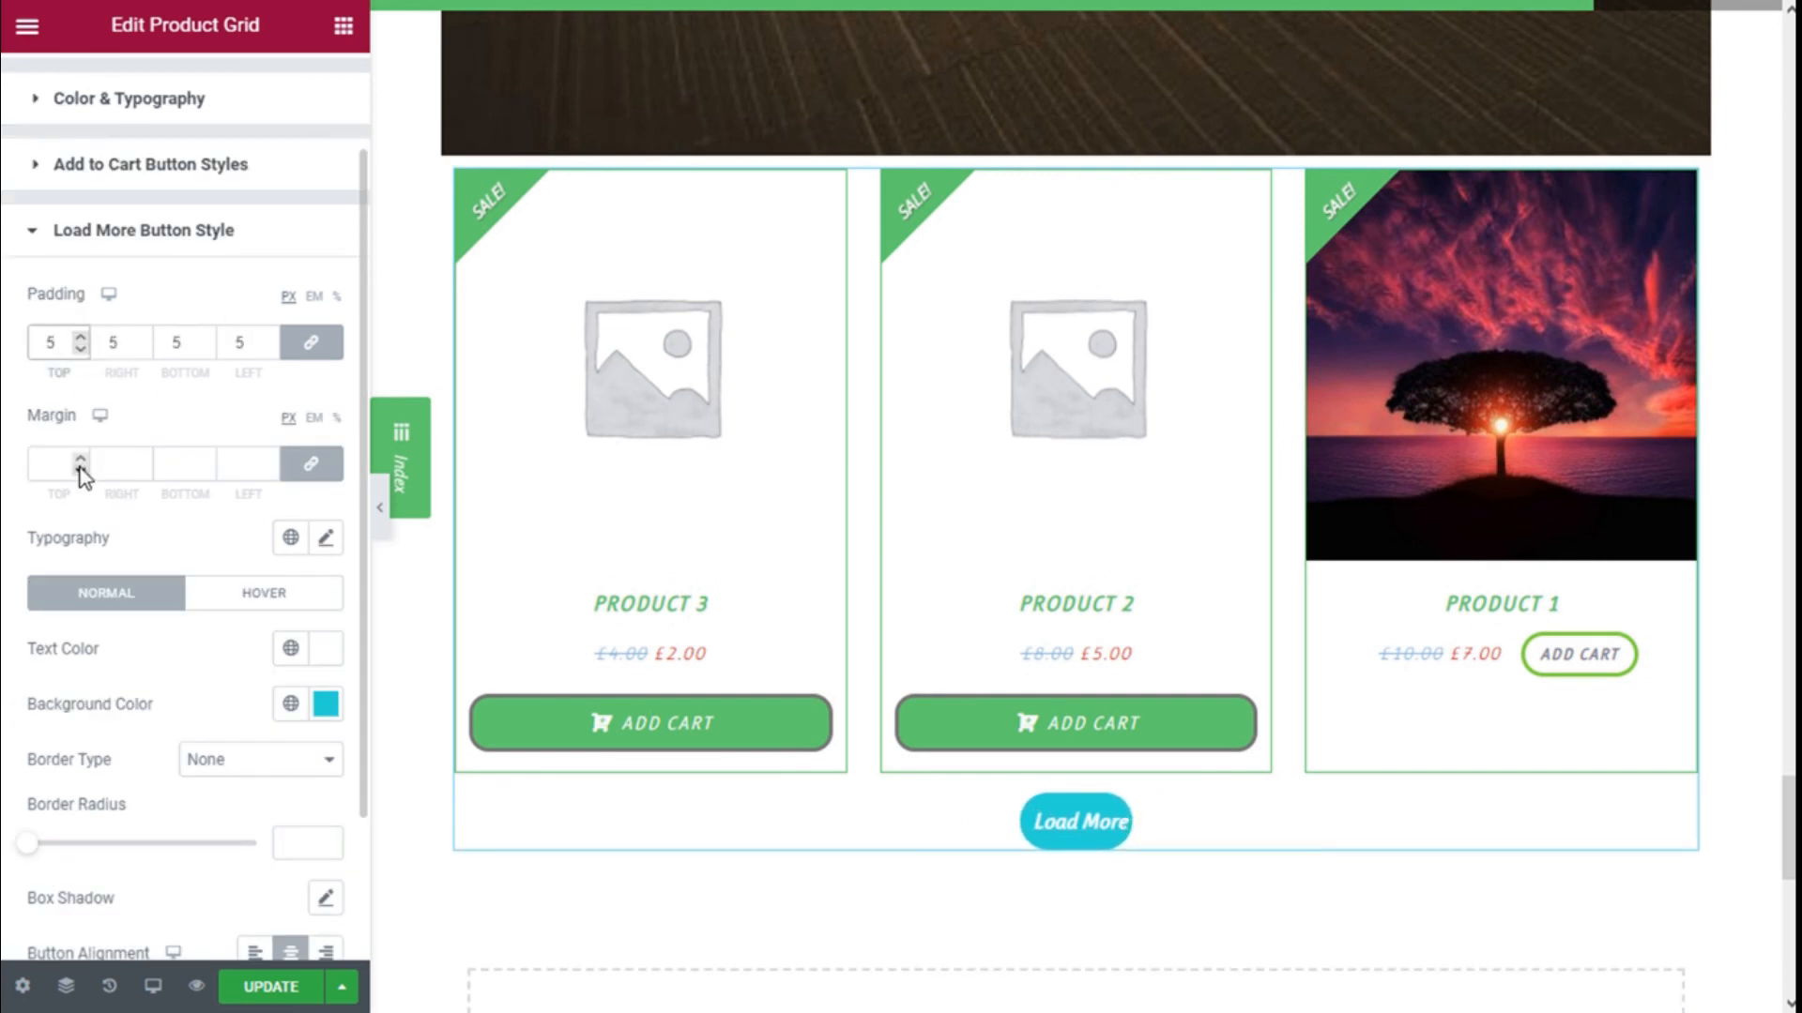
# - Open and close the typography settings of the Load More button
pyautogui.scroll(-2, 235, 474)
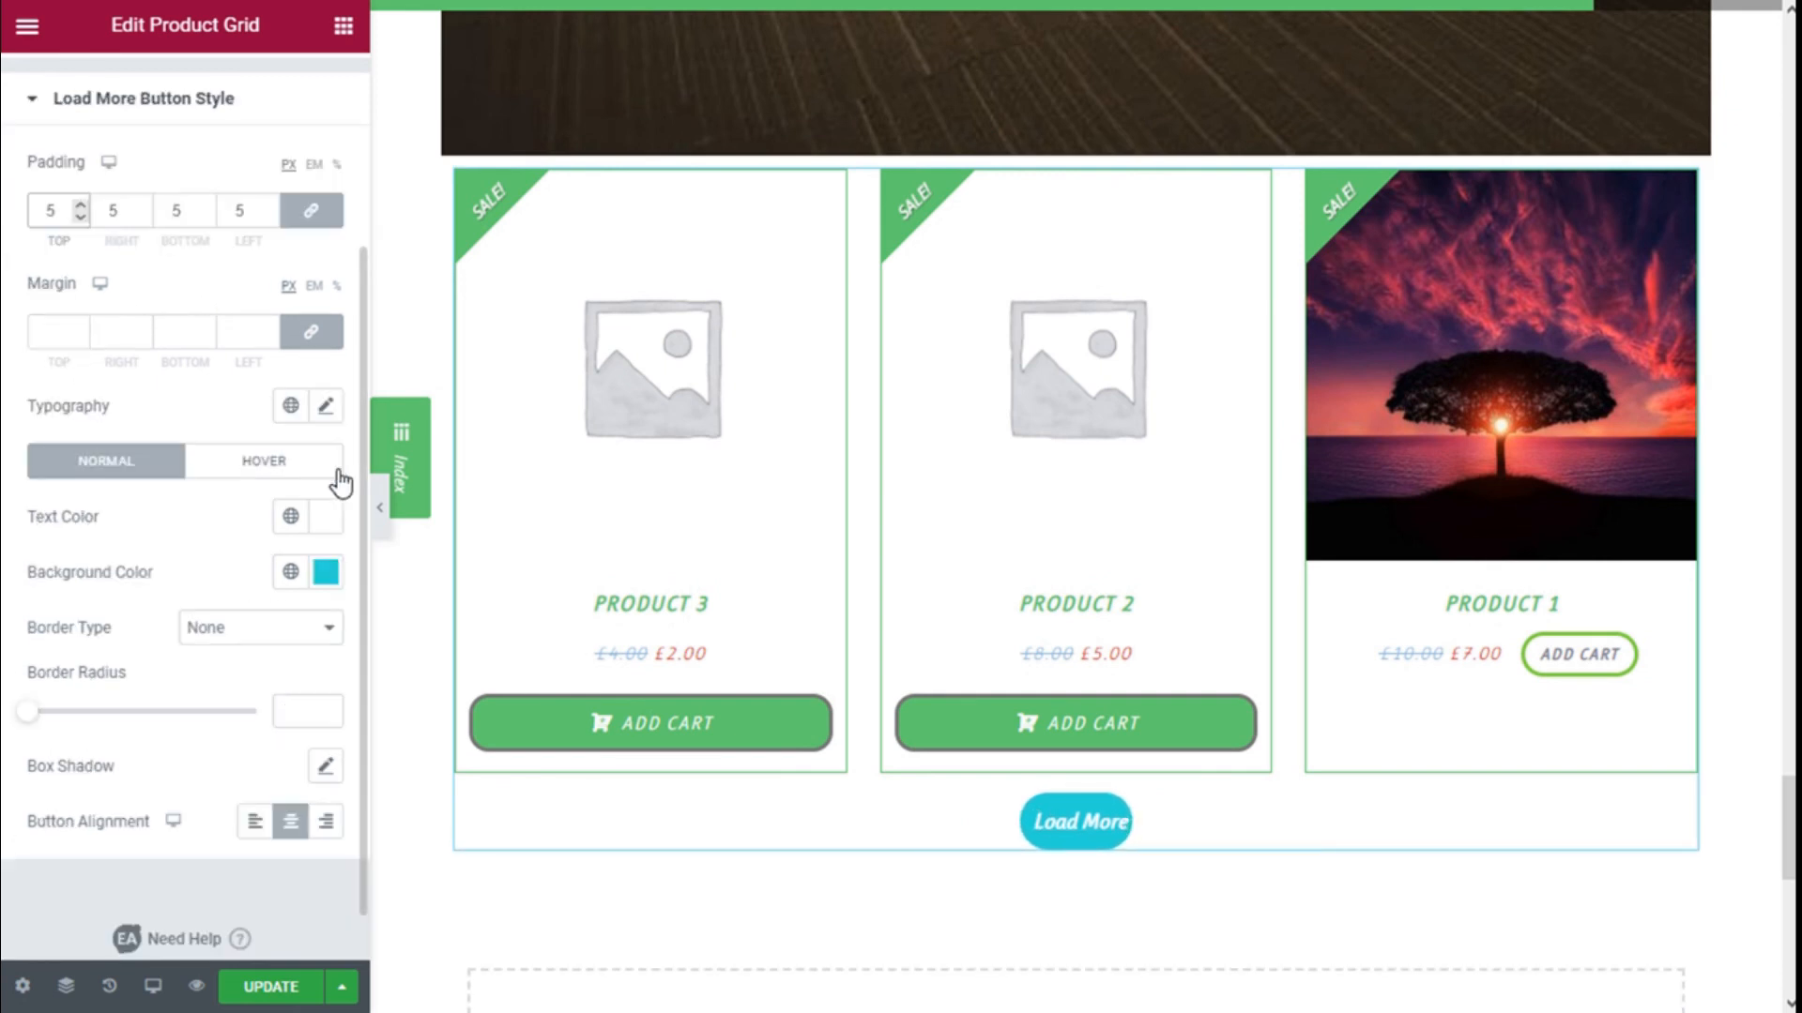
pyautogui.click(326, 407)
pyautogui.click(325, 407)
pyautogui.scroll(-1, 322, 409)
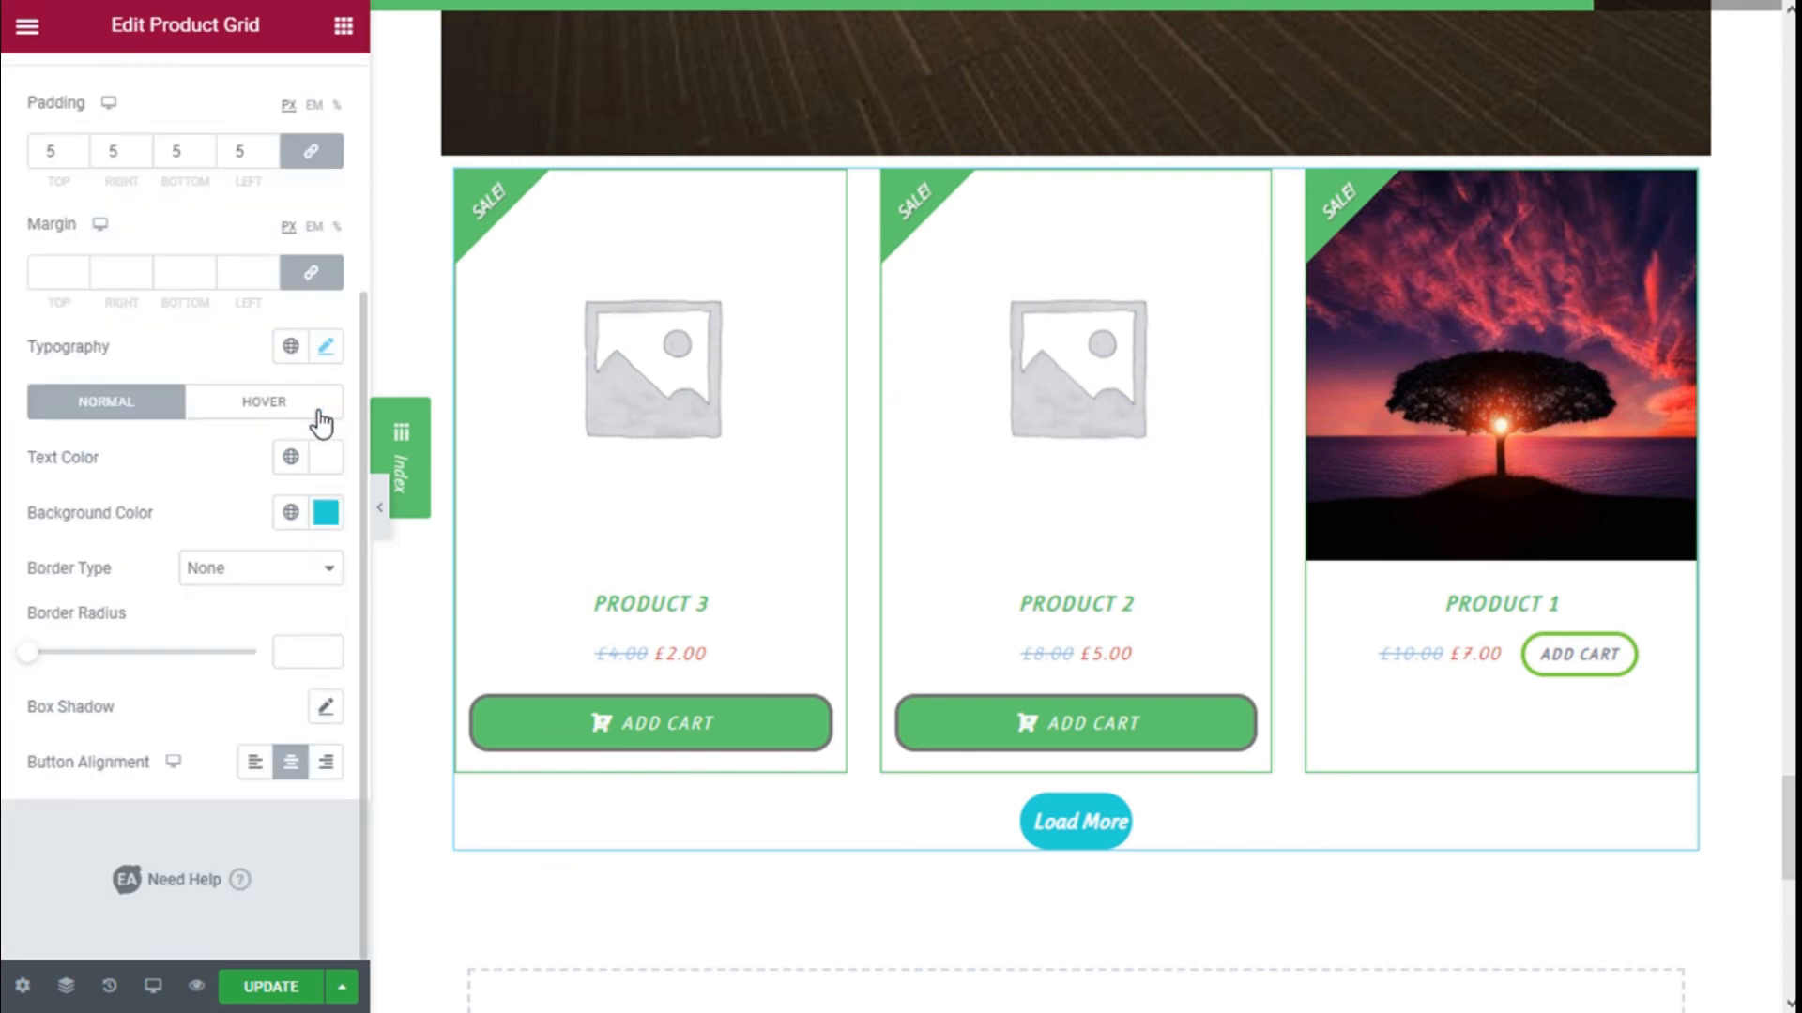
# - Set the Load More button's normal background color to the global Saved Color #5
pyautogui.click(323, 523)
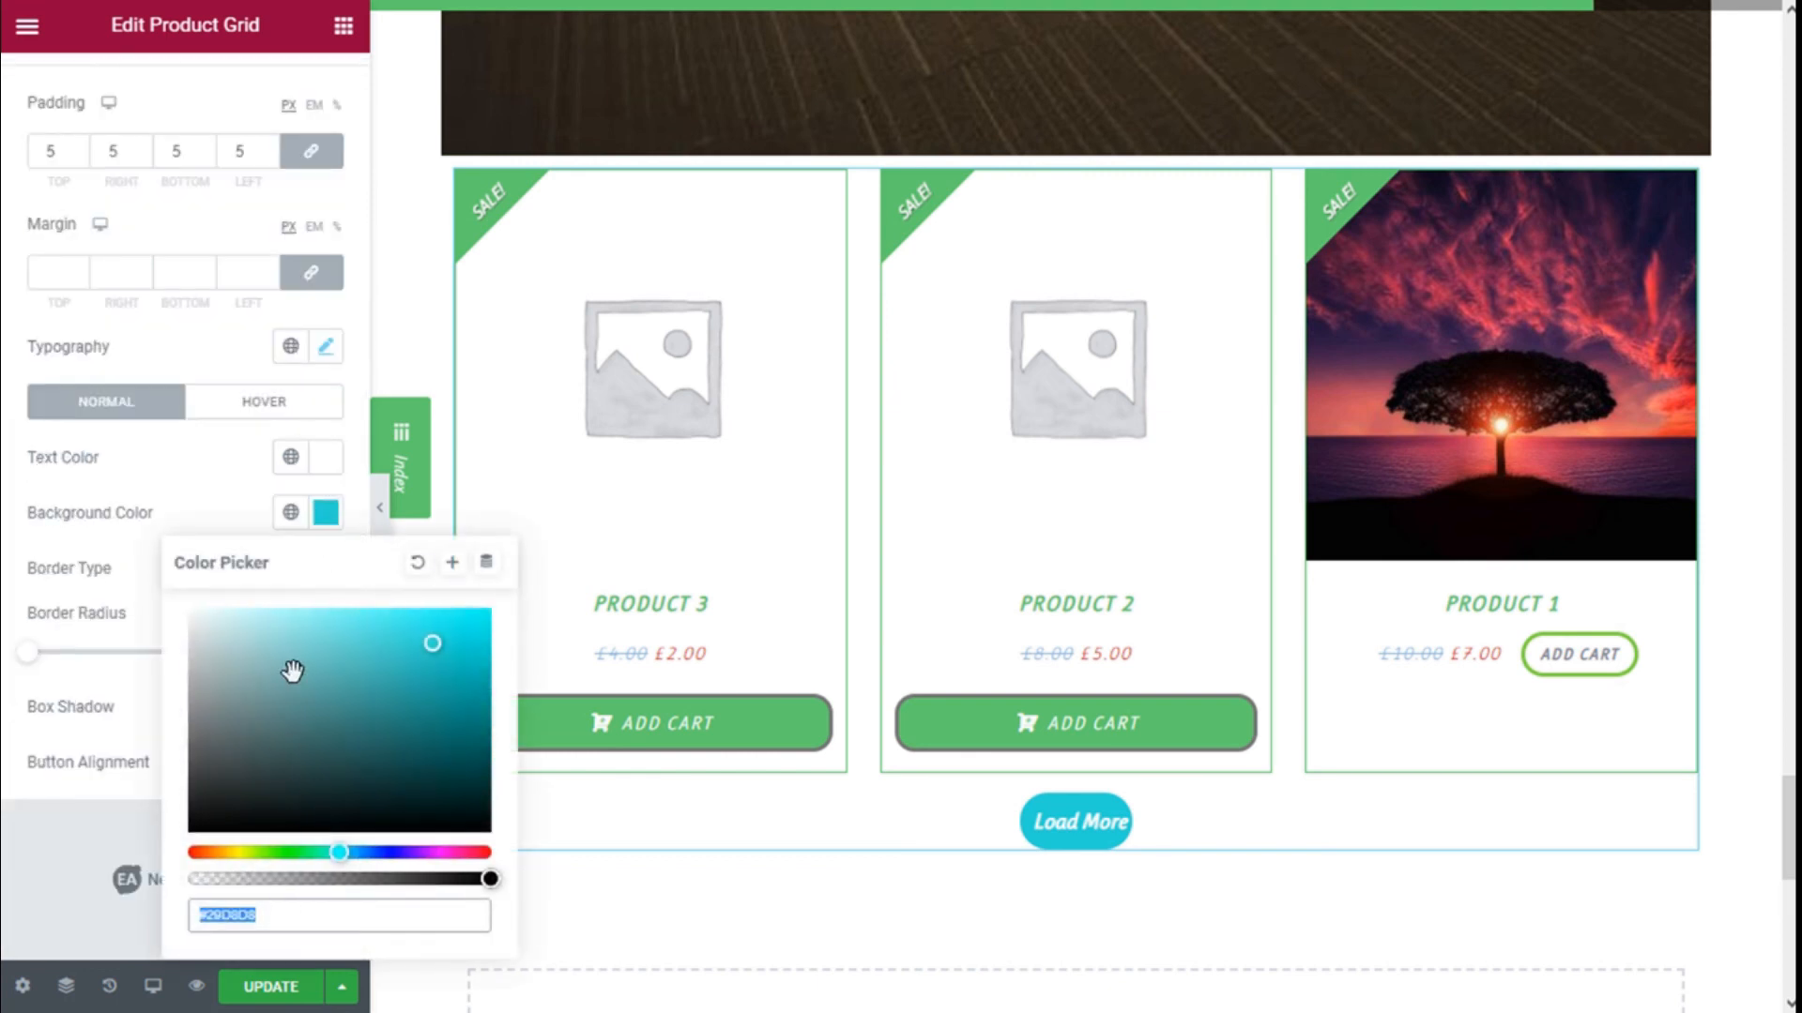
pyautogui.click(302, 518)
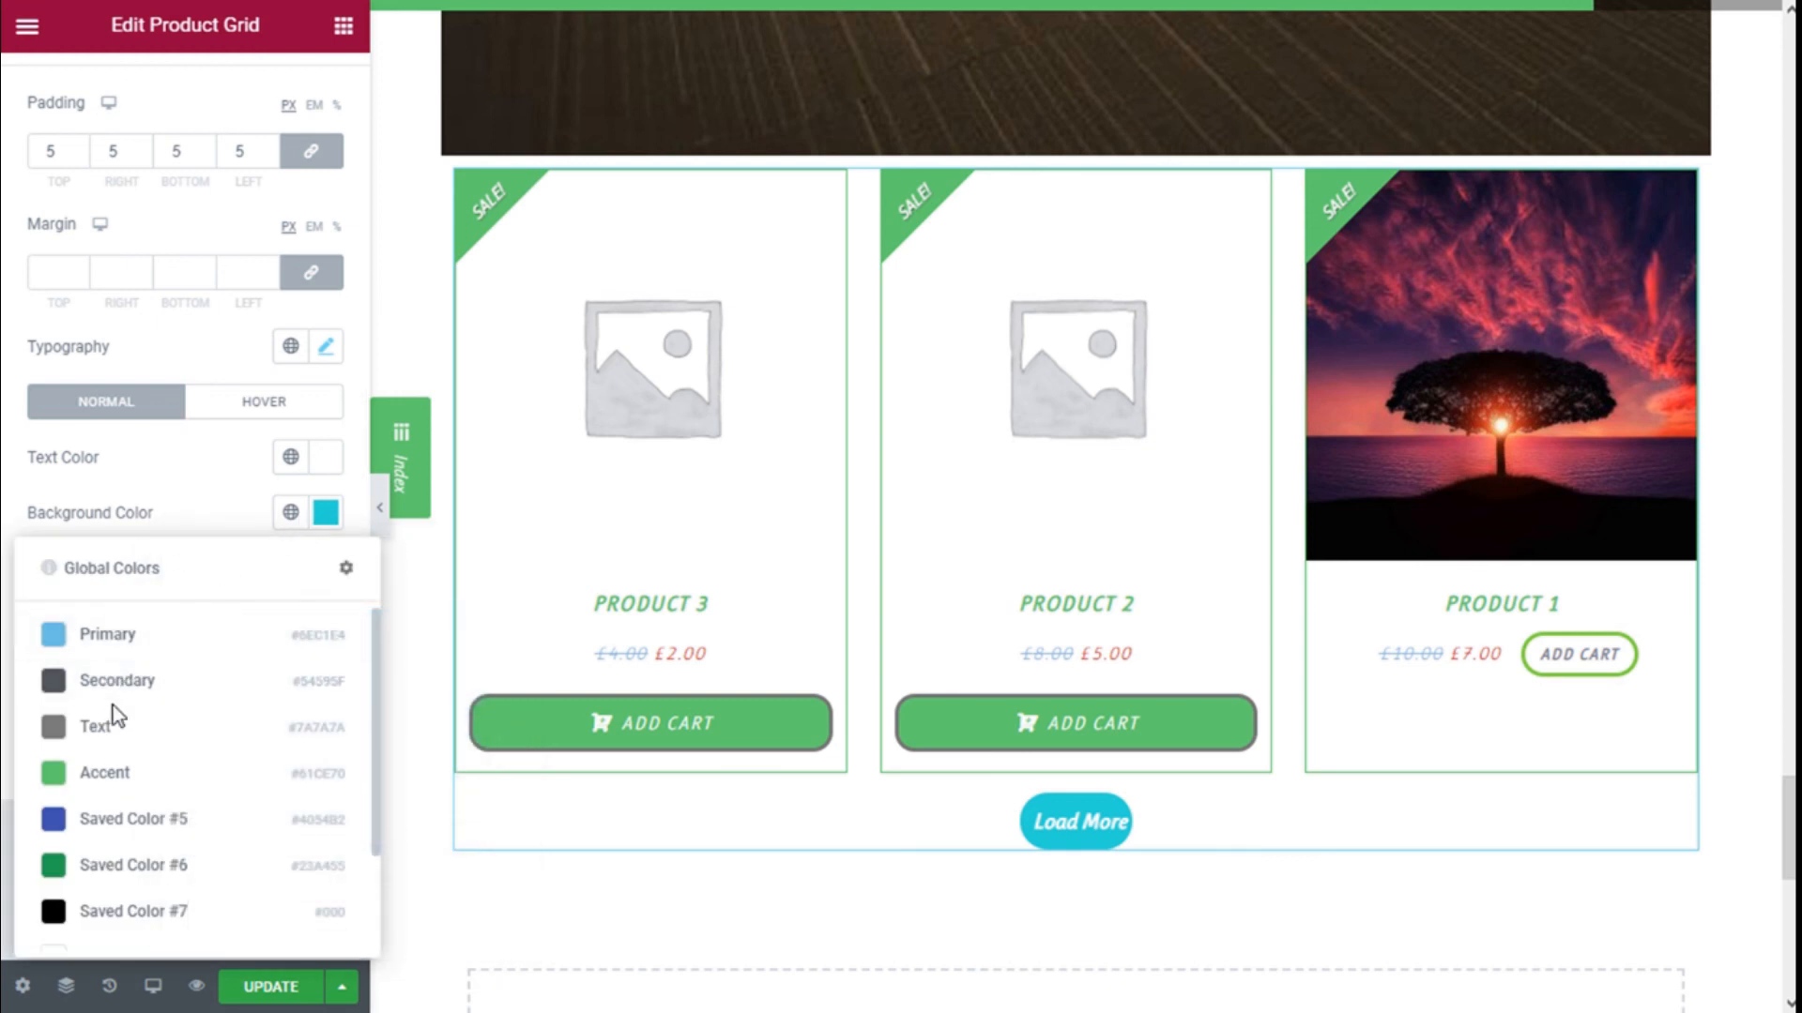
pyautogui.click(128, 820)
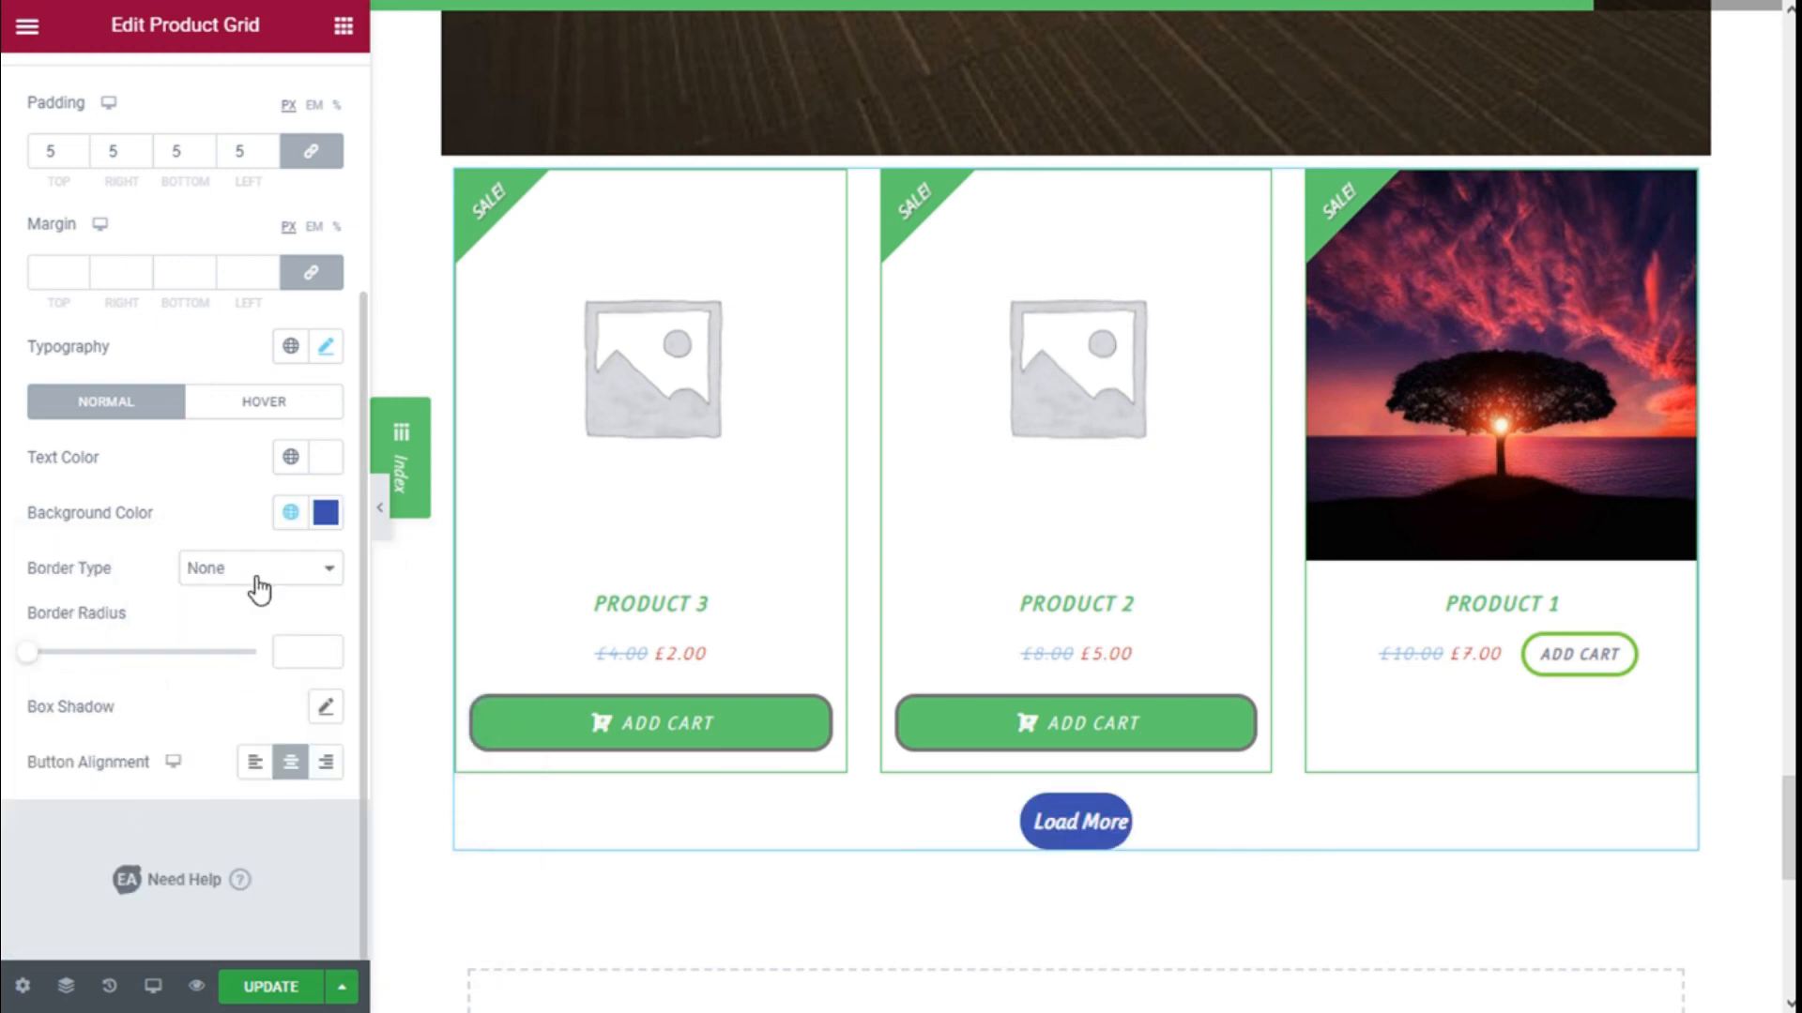
pyautogui.click(291, 457)
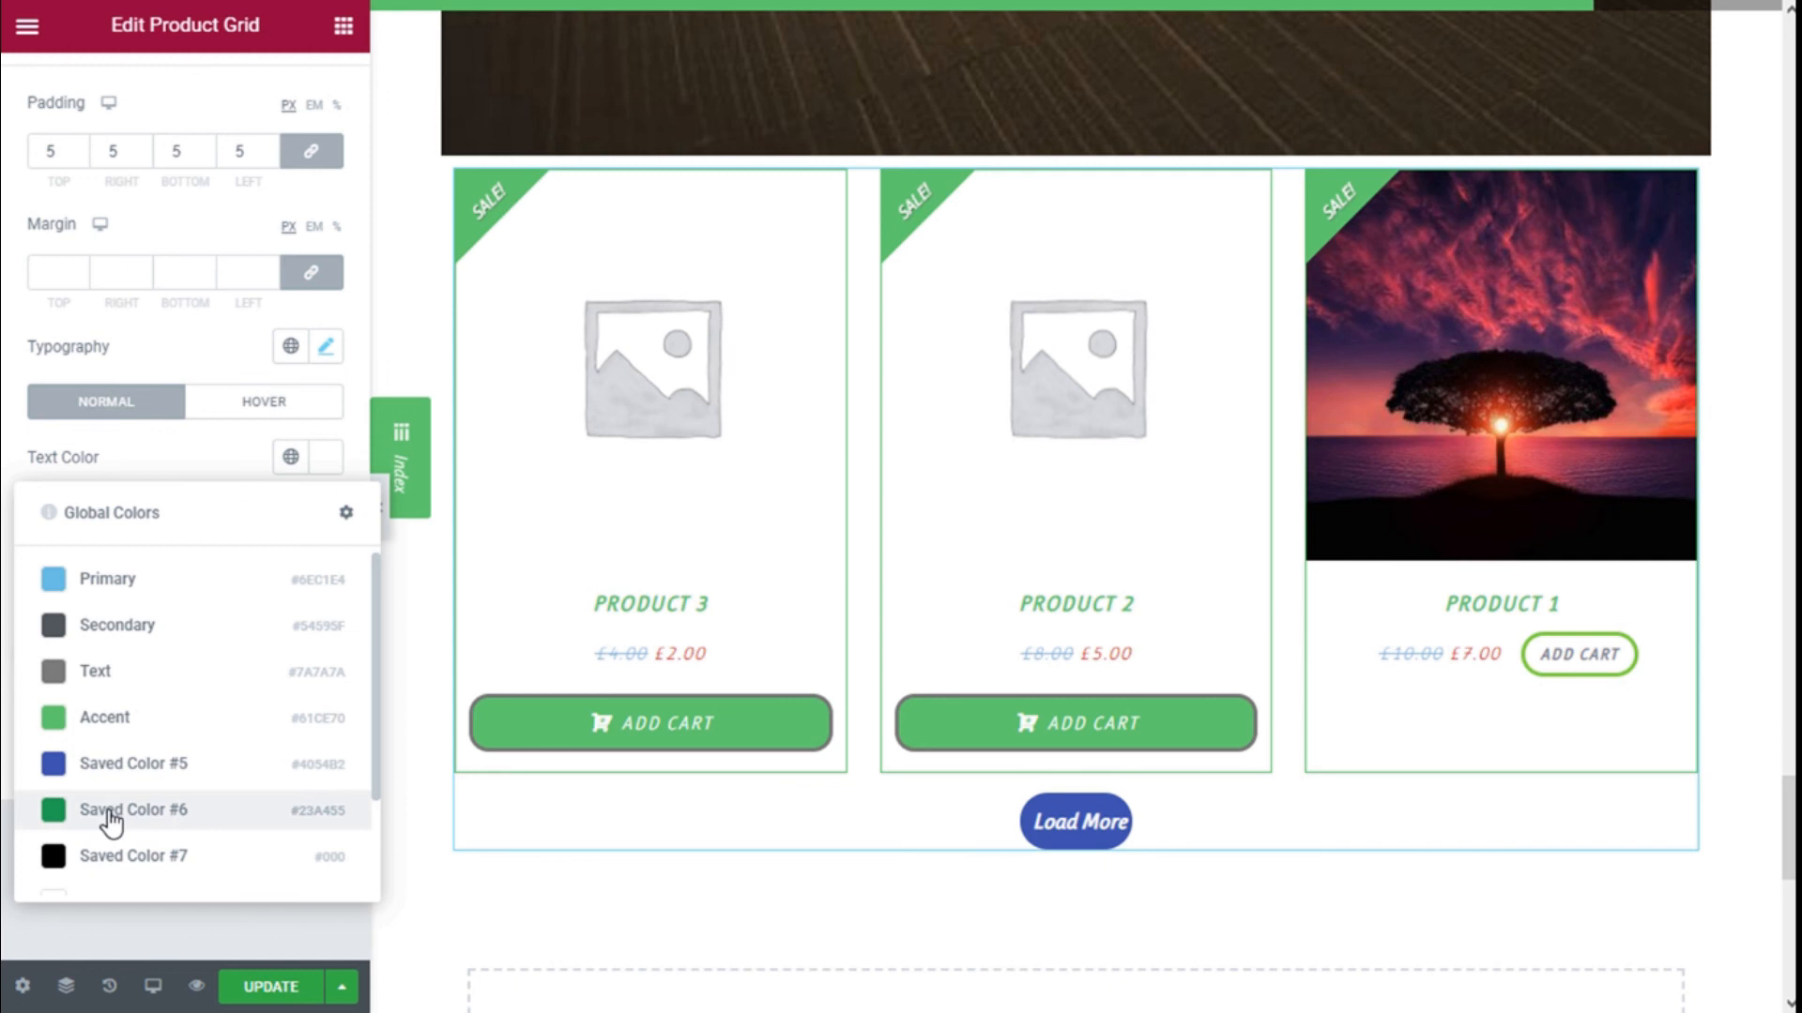
pyautogui.click(261, 465)
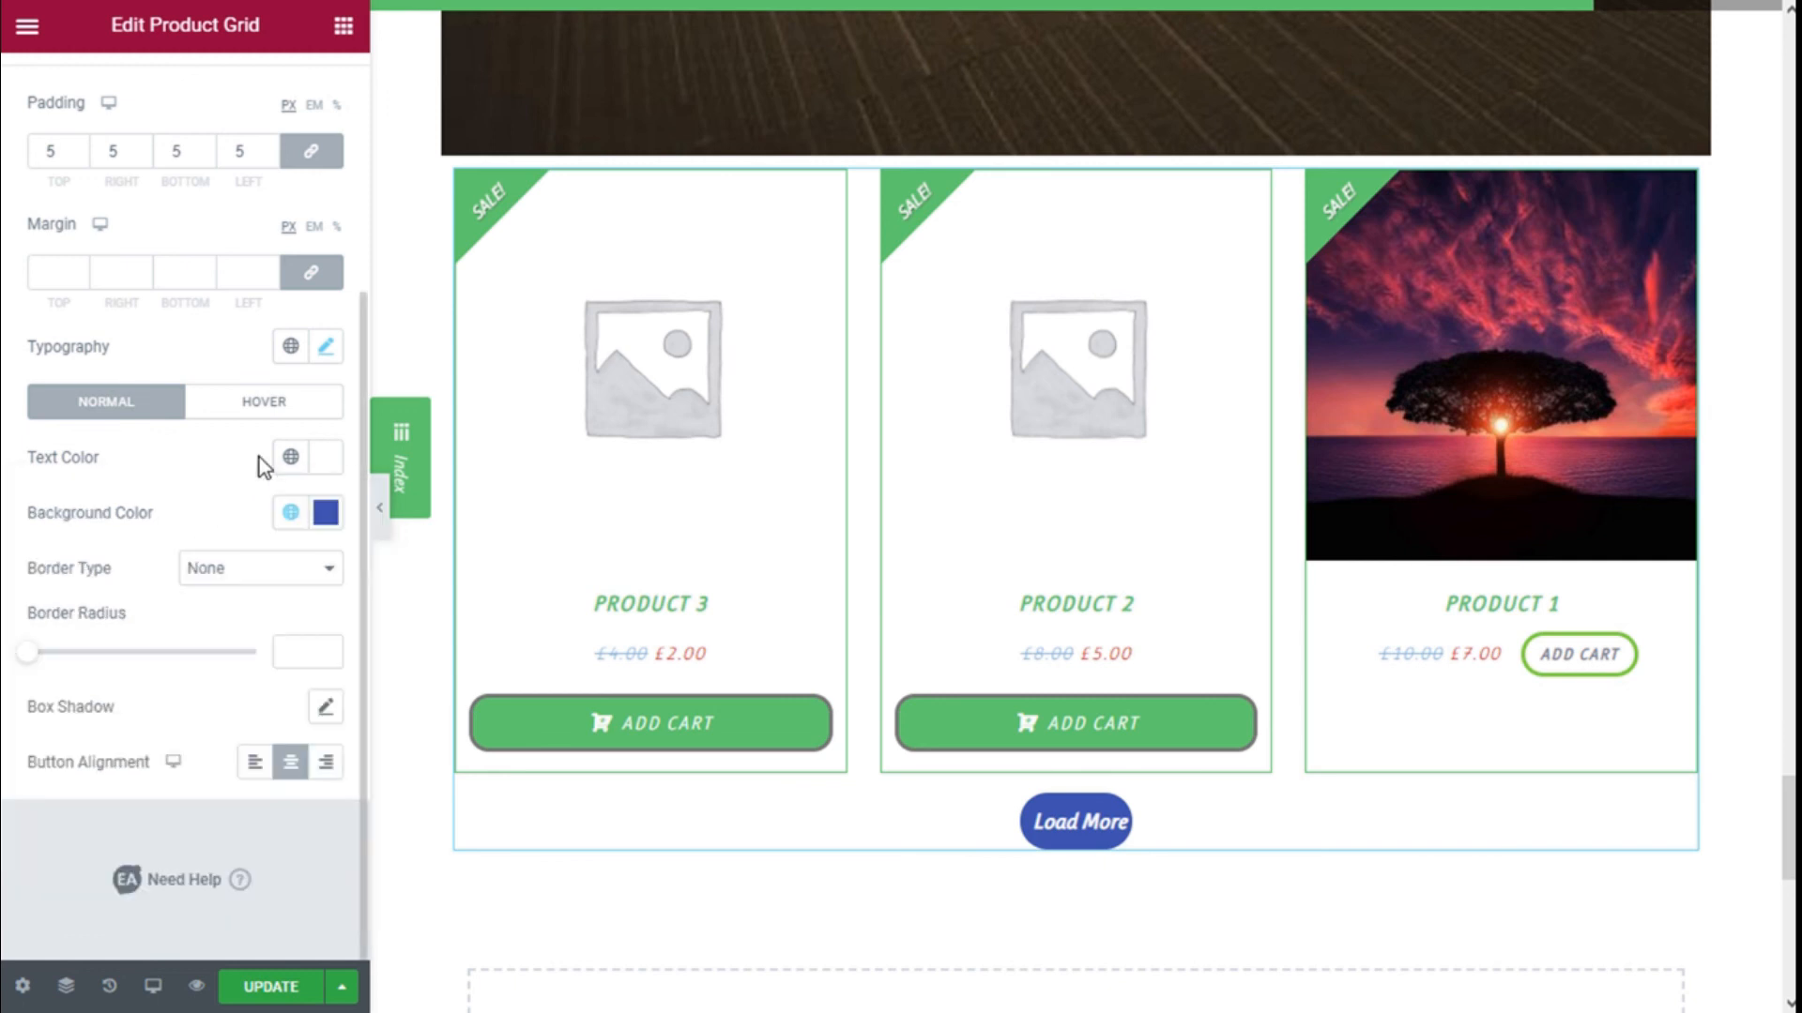
# - Give the Load More button a solid 1 px border in the global Accent color and set its alignment to center
pyautogui.click(221, 571)
pyautogui.click(223, 618)
pyautogui.click(80, 668)
pyautogui.scroll(-2, 193, 730)
pyautogui.click(338, 616)
pyautogui.click(329, 615)
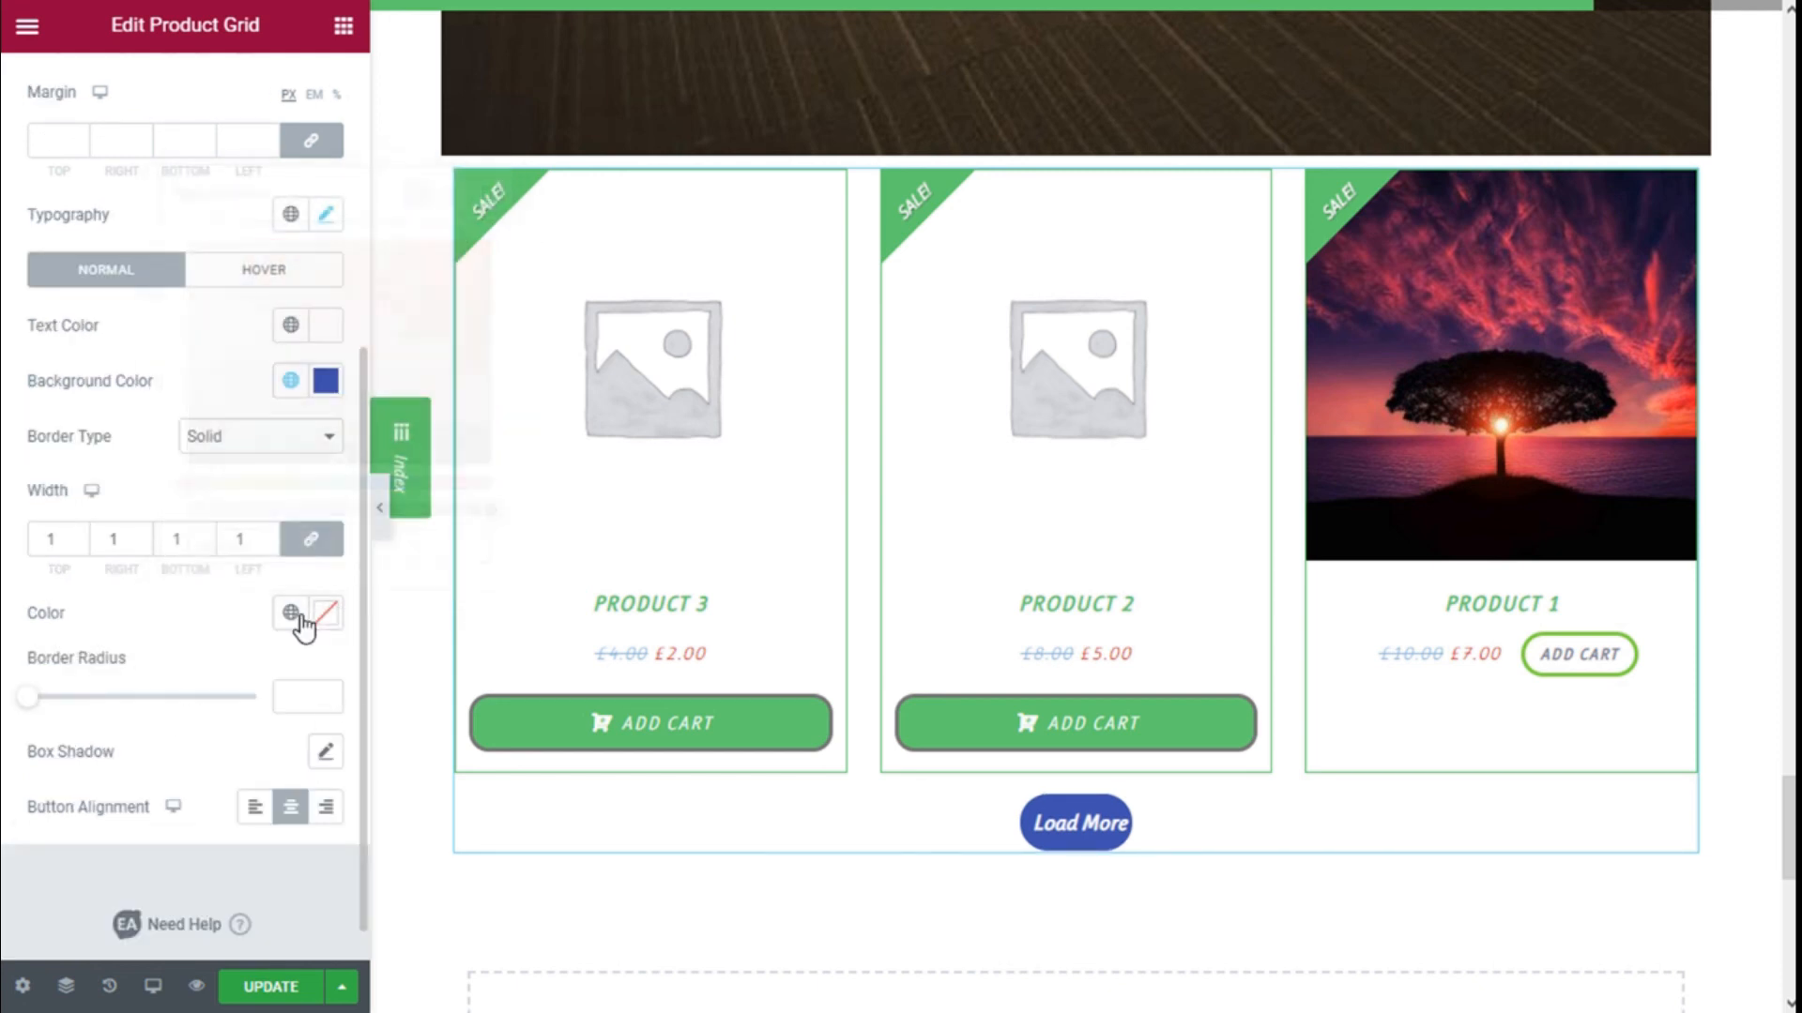
pyautogui.click(293, 614)
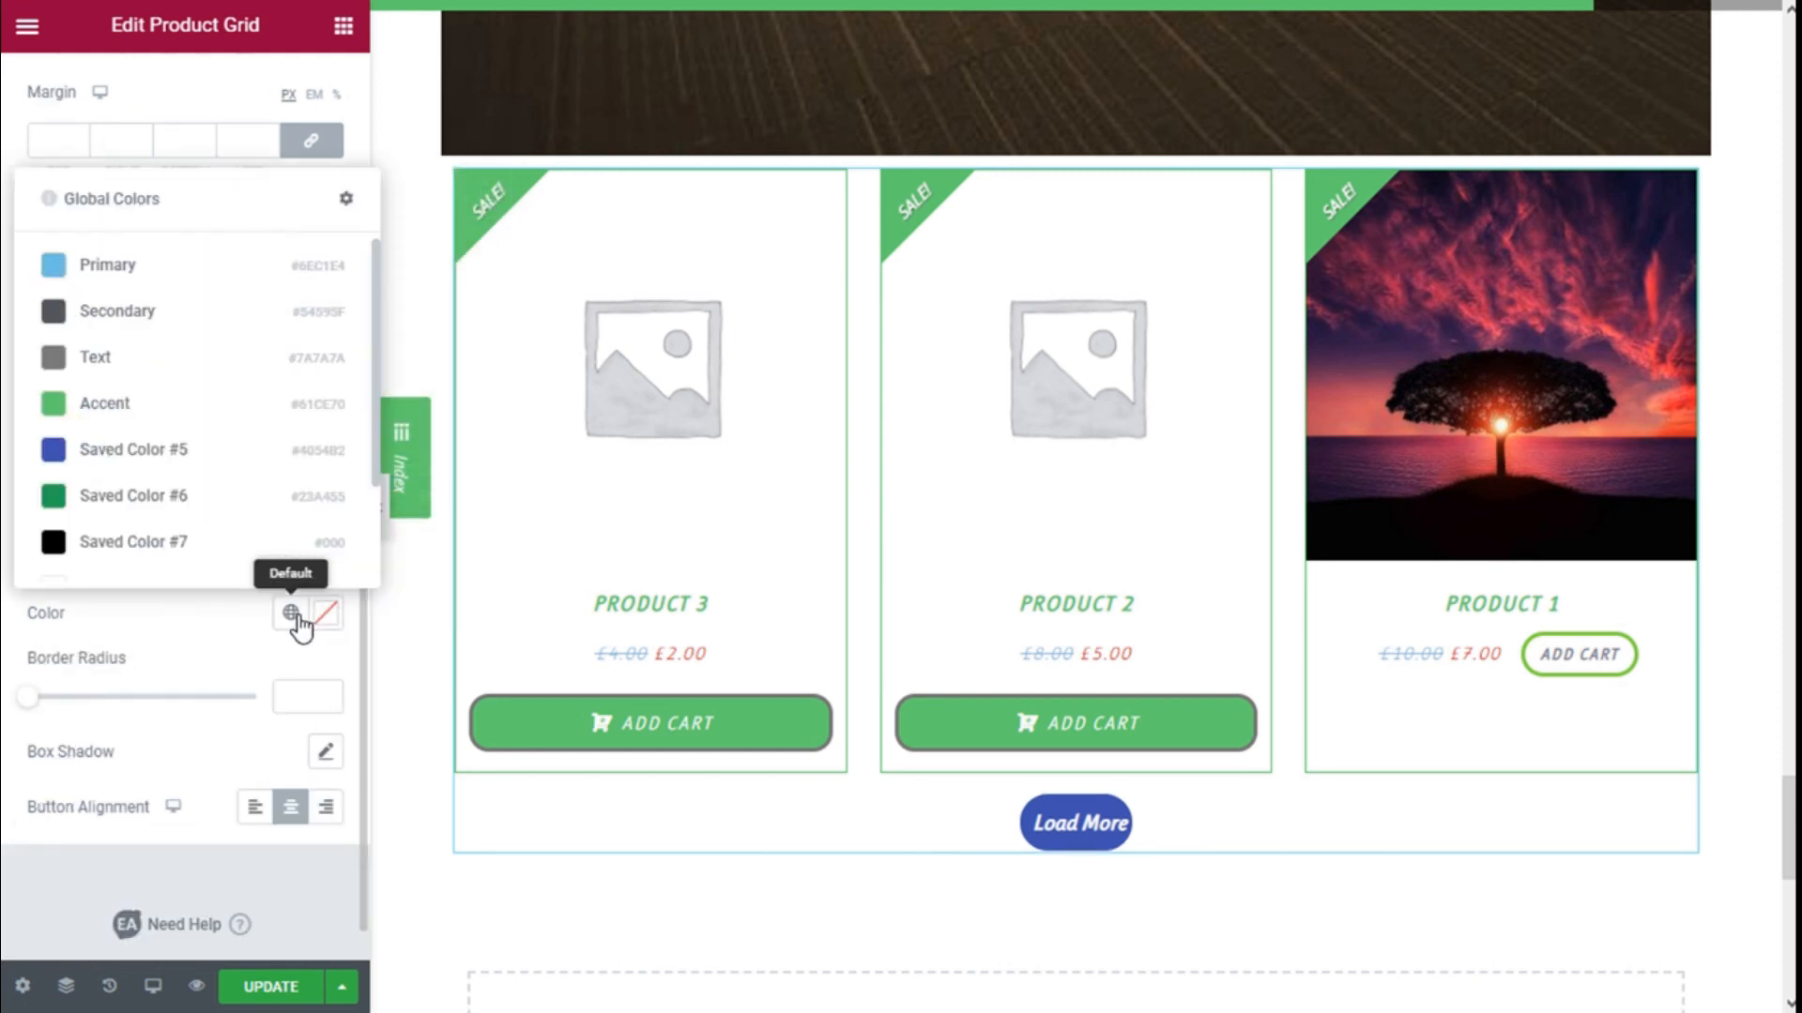
pyautogui.click(106, 406)
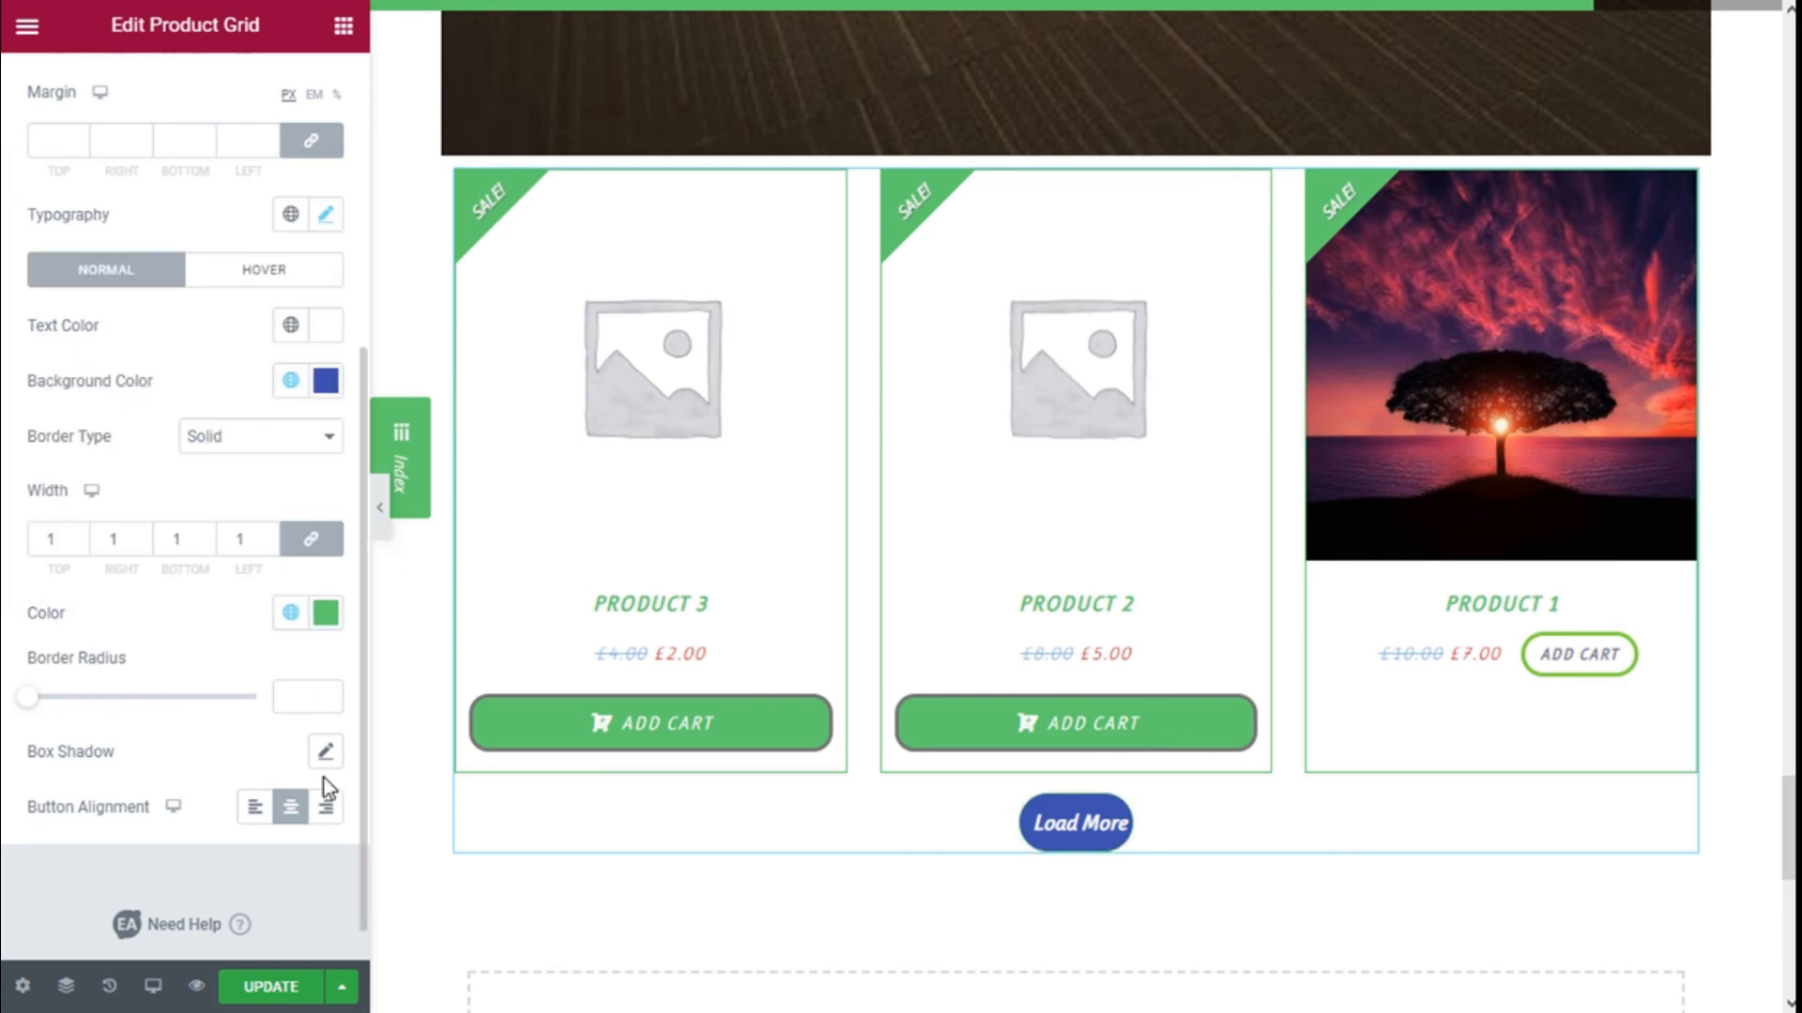
pyautogui.click(325, 810)
pyautogui.click(295, 811)
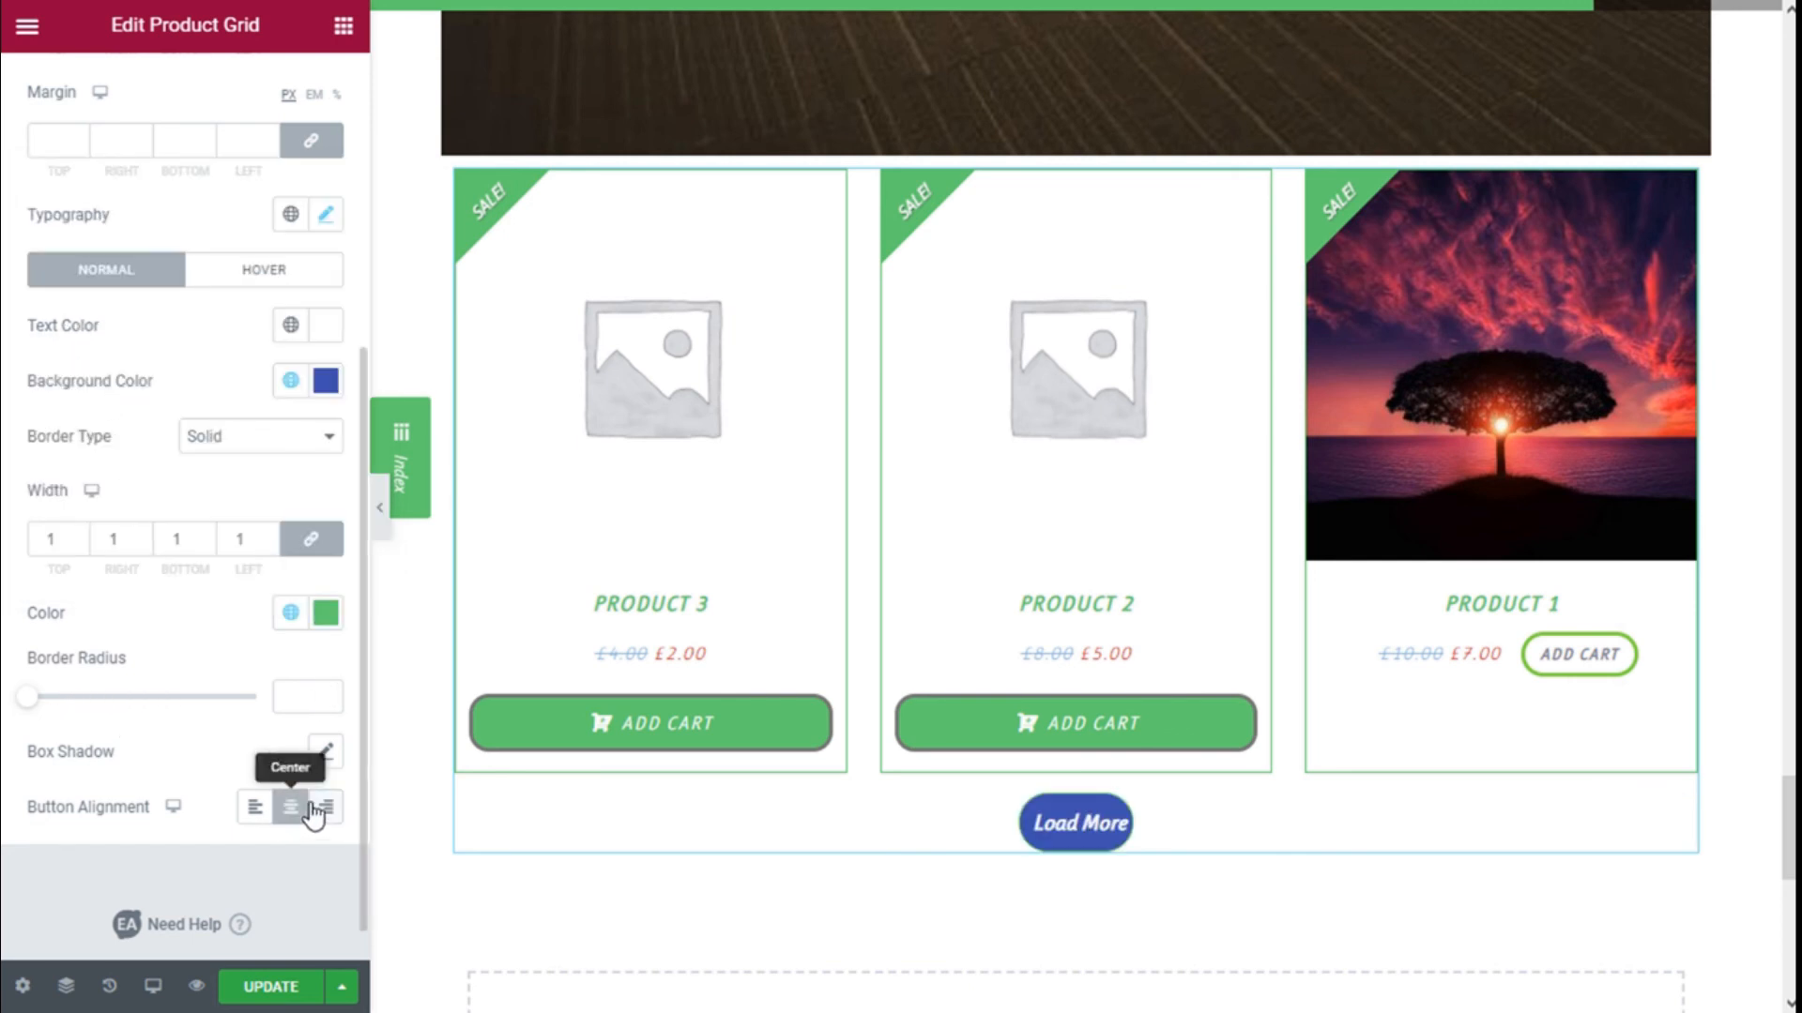
# - Set the Load More button's hover background color to the global Saved Color #7
pyautogui.click(255, 280)
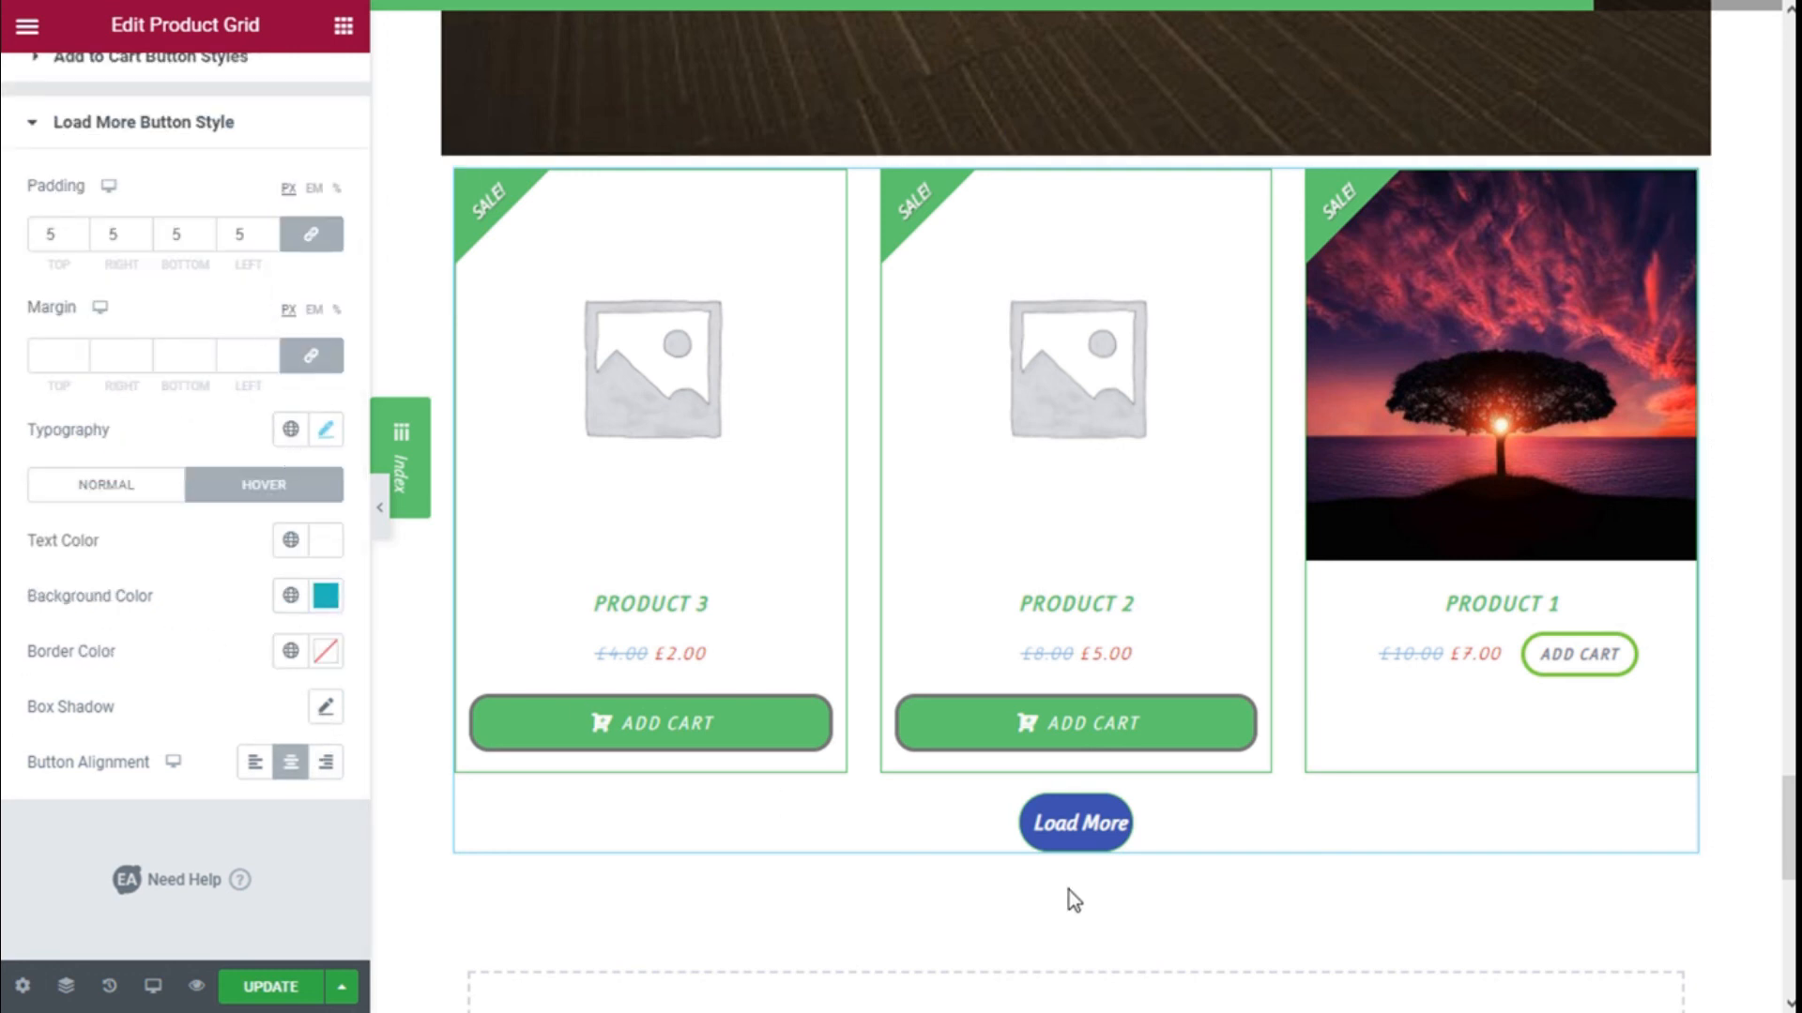
pyautogui.click(325, 595)
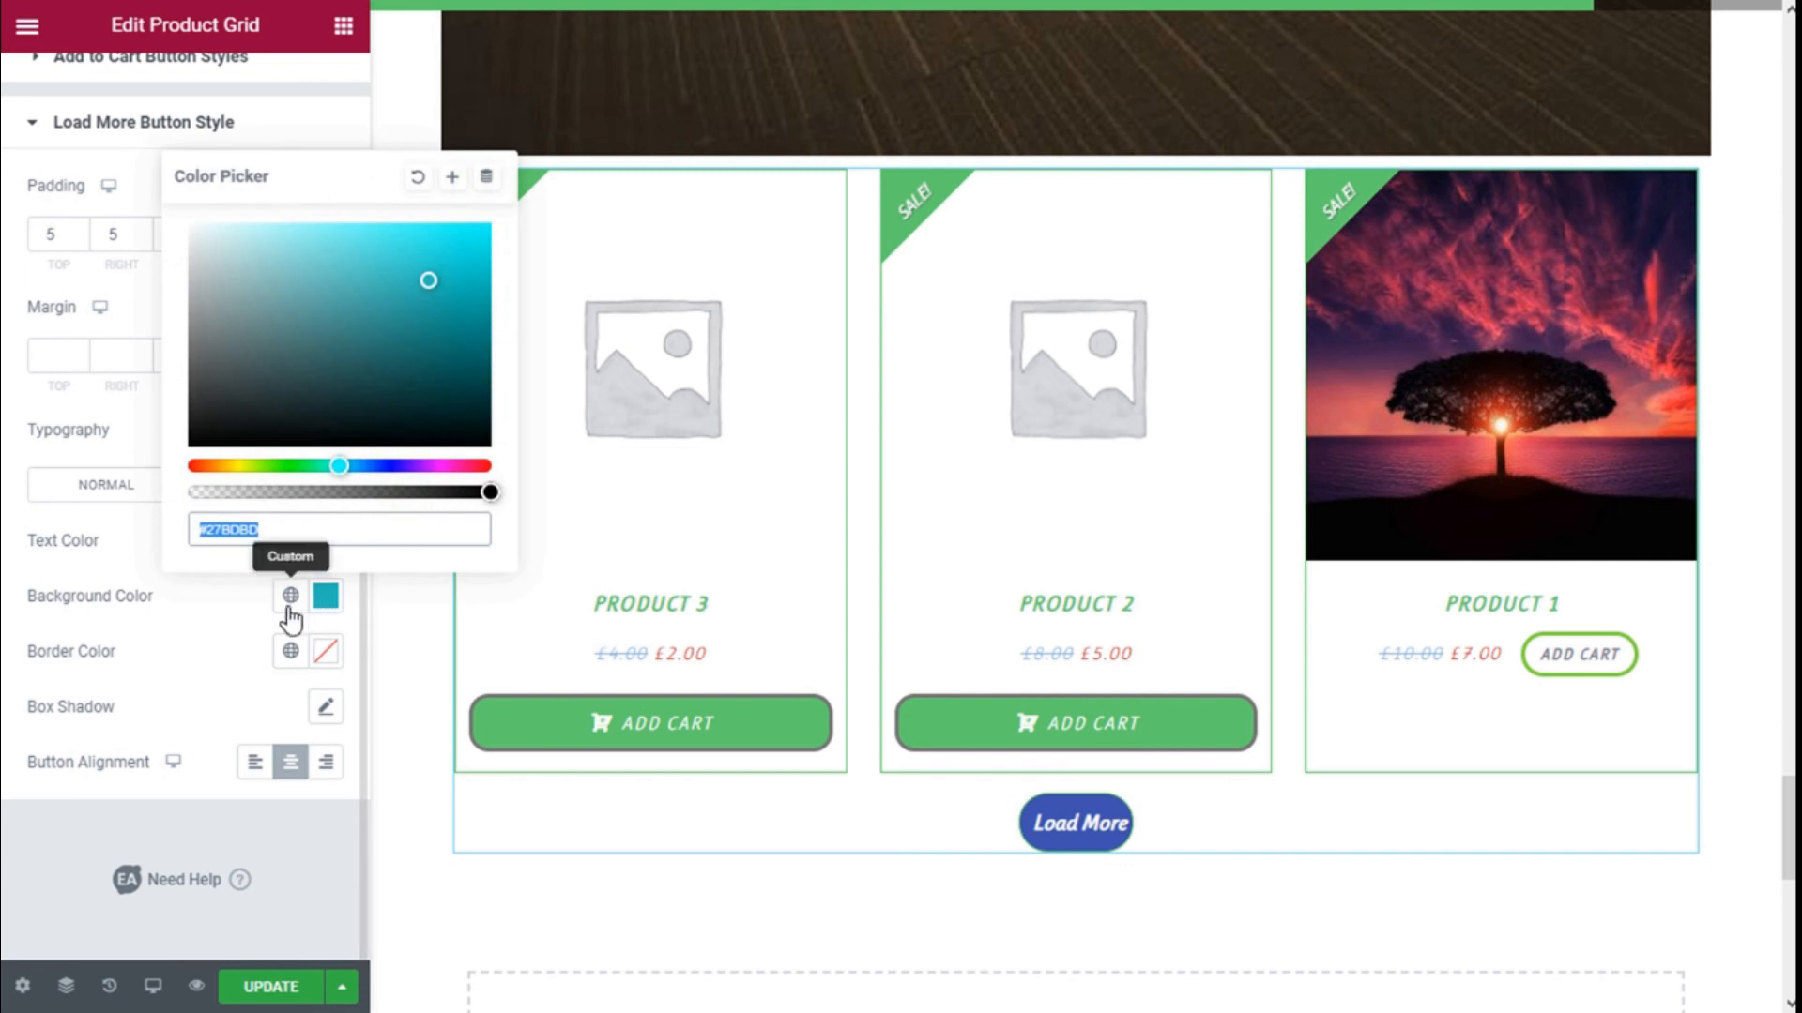
pyautogui.click(291, 595)
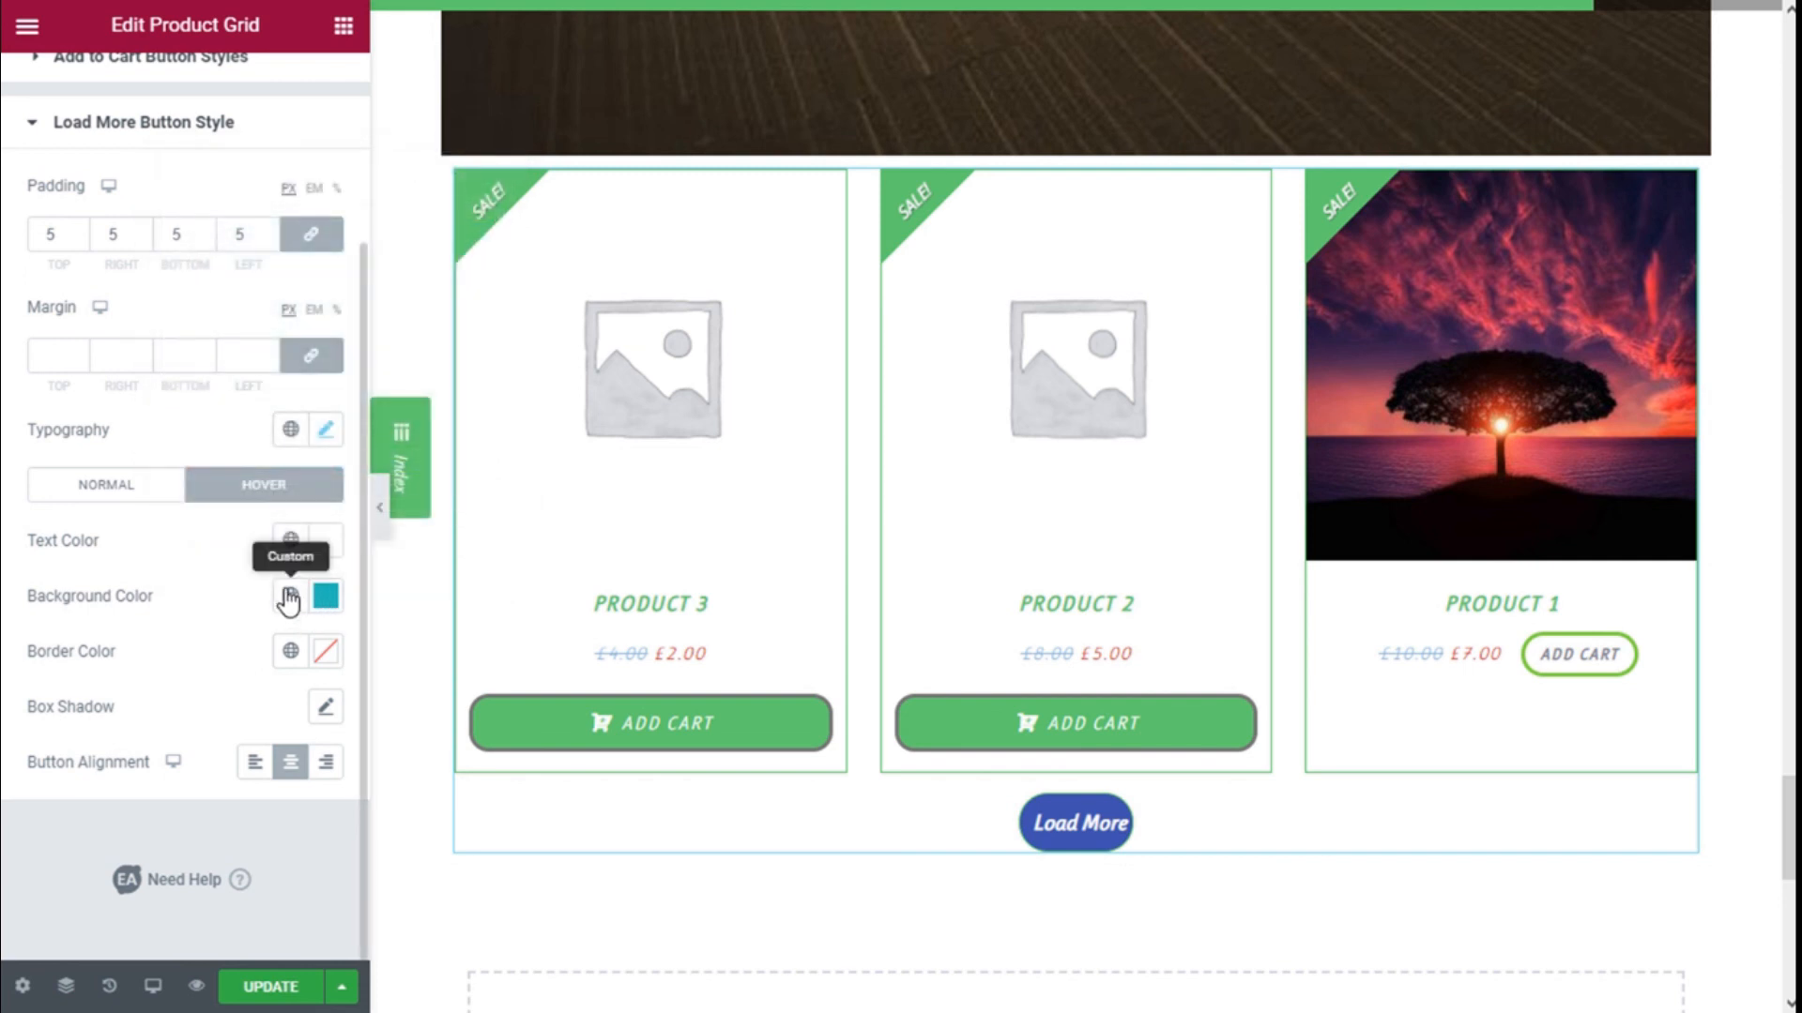
pyautogui.click(150, 525)
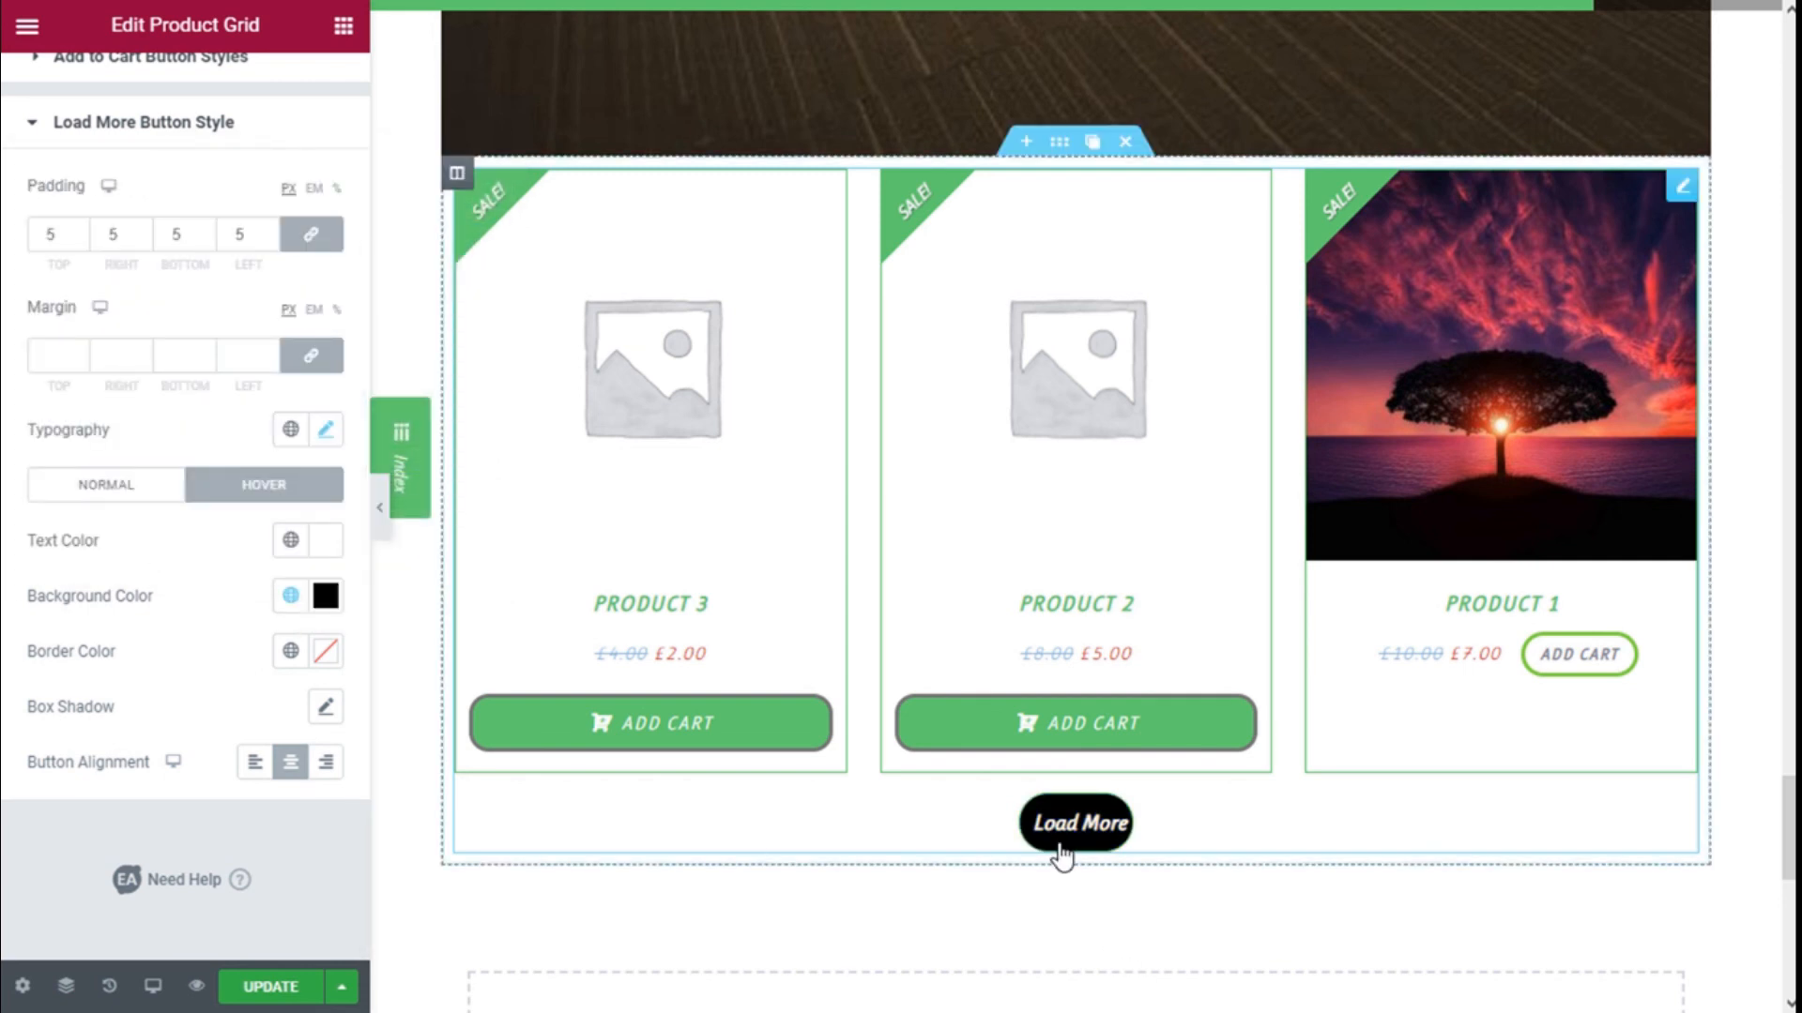
pyautogui.click(285, 595)
pyautogui.click(286, 594)
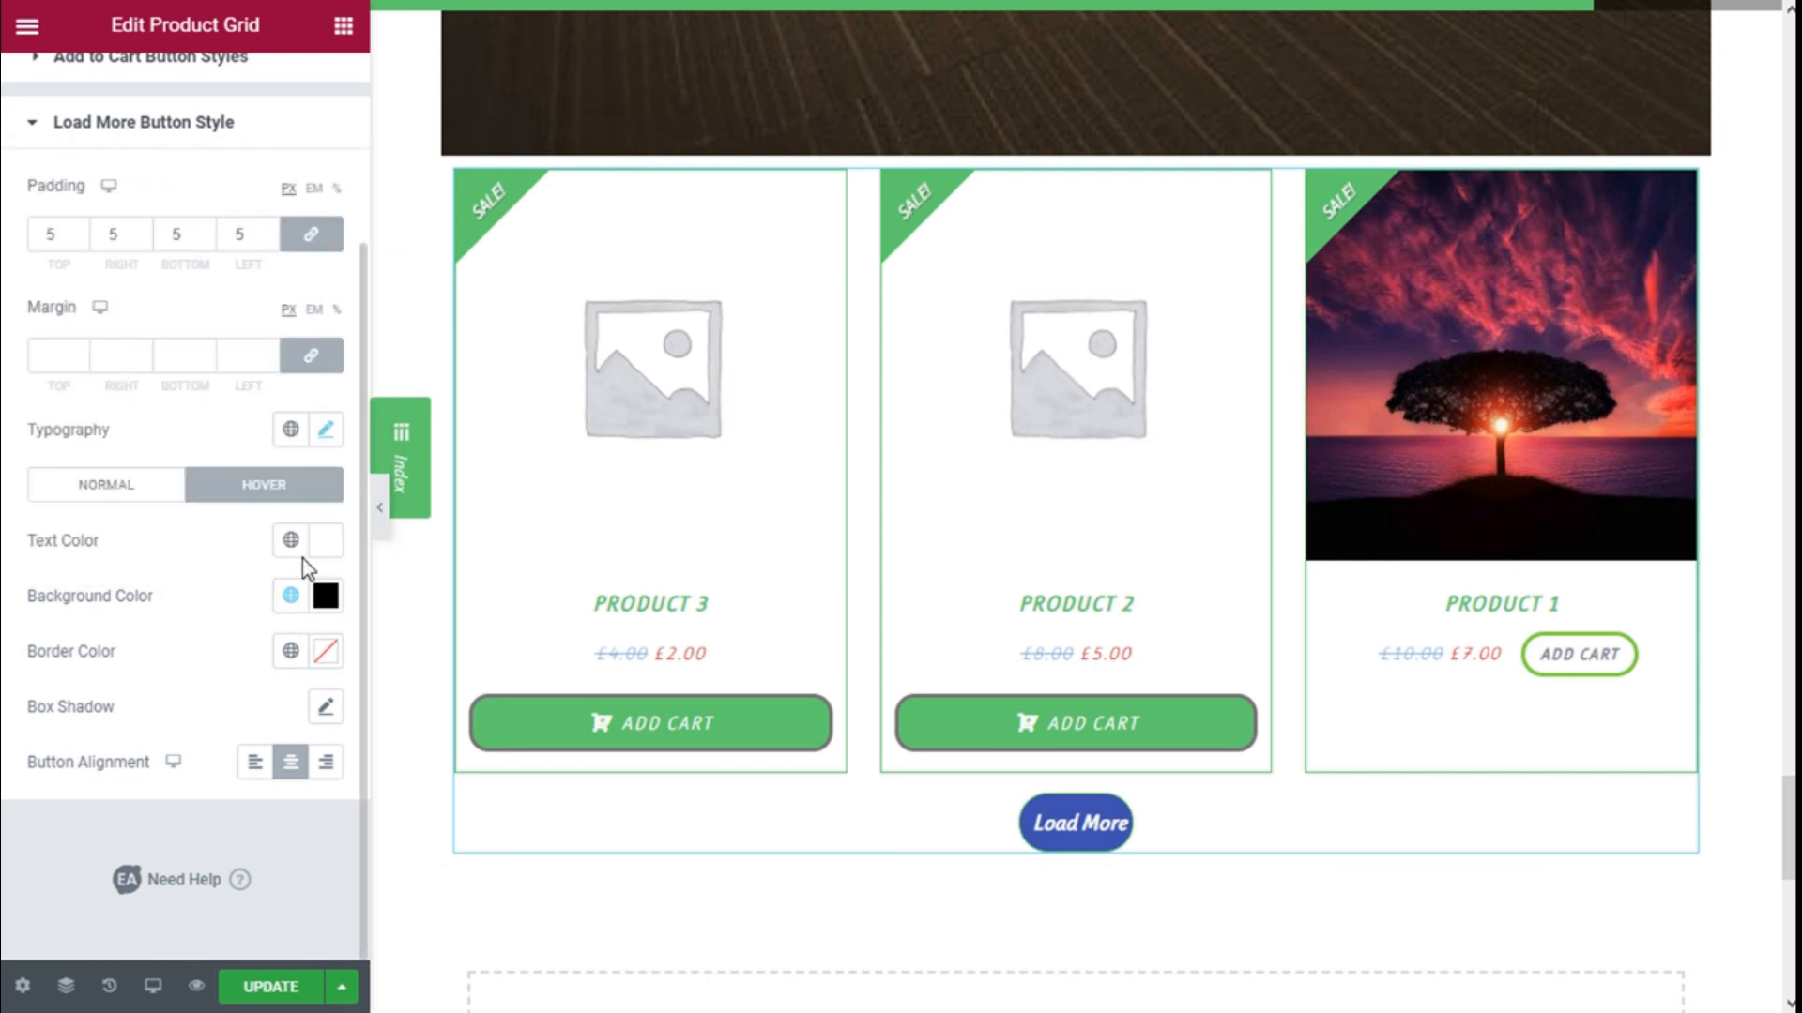
# - Set the Load More button's hover border color to the global Saved Color #5
pyautogui.click(292, 651)
pyautogui.click(294, 653)
pyautogui.click(292, 652)
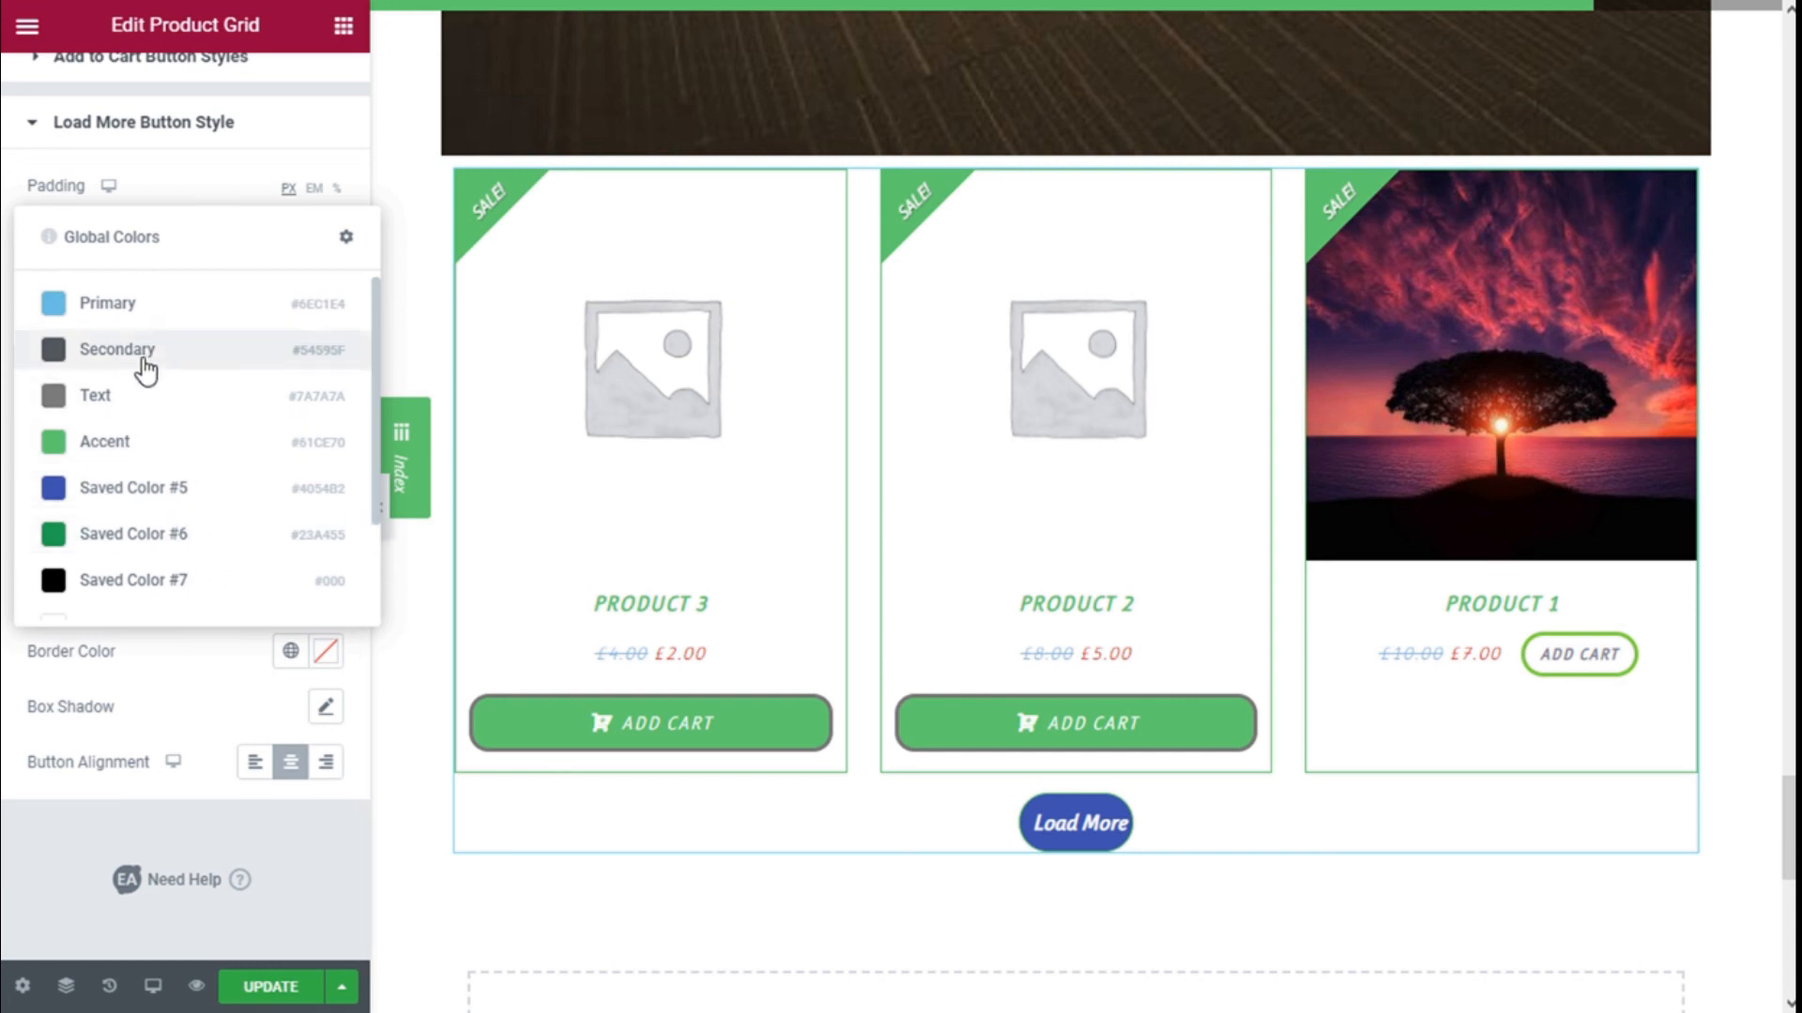
pyautogui.click(125, 487)
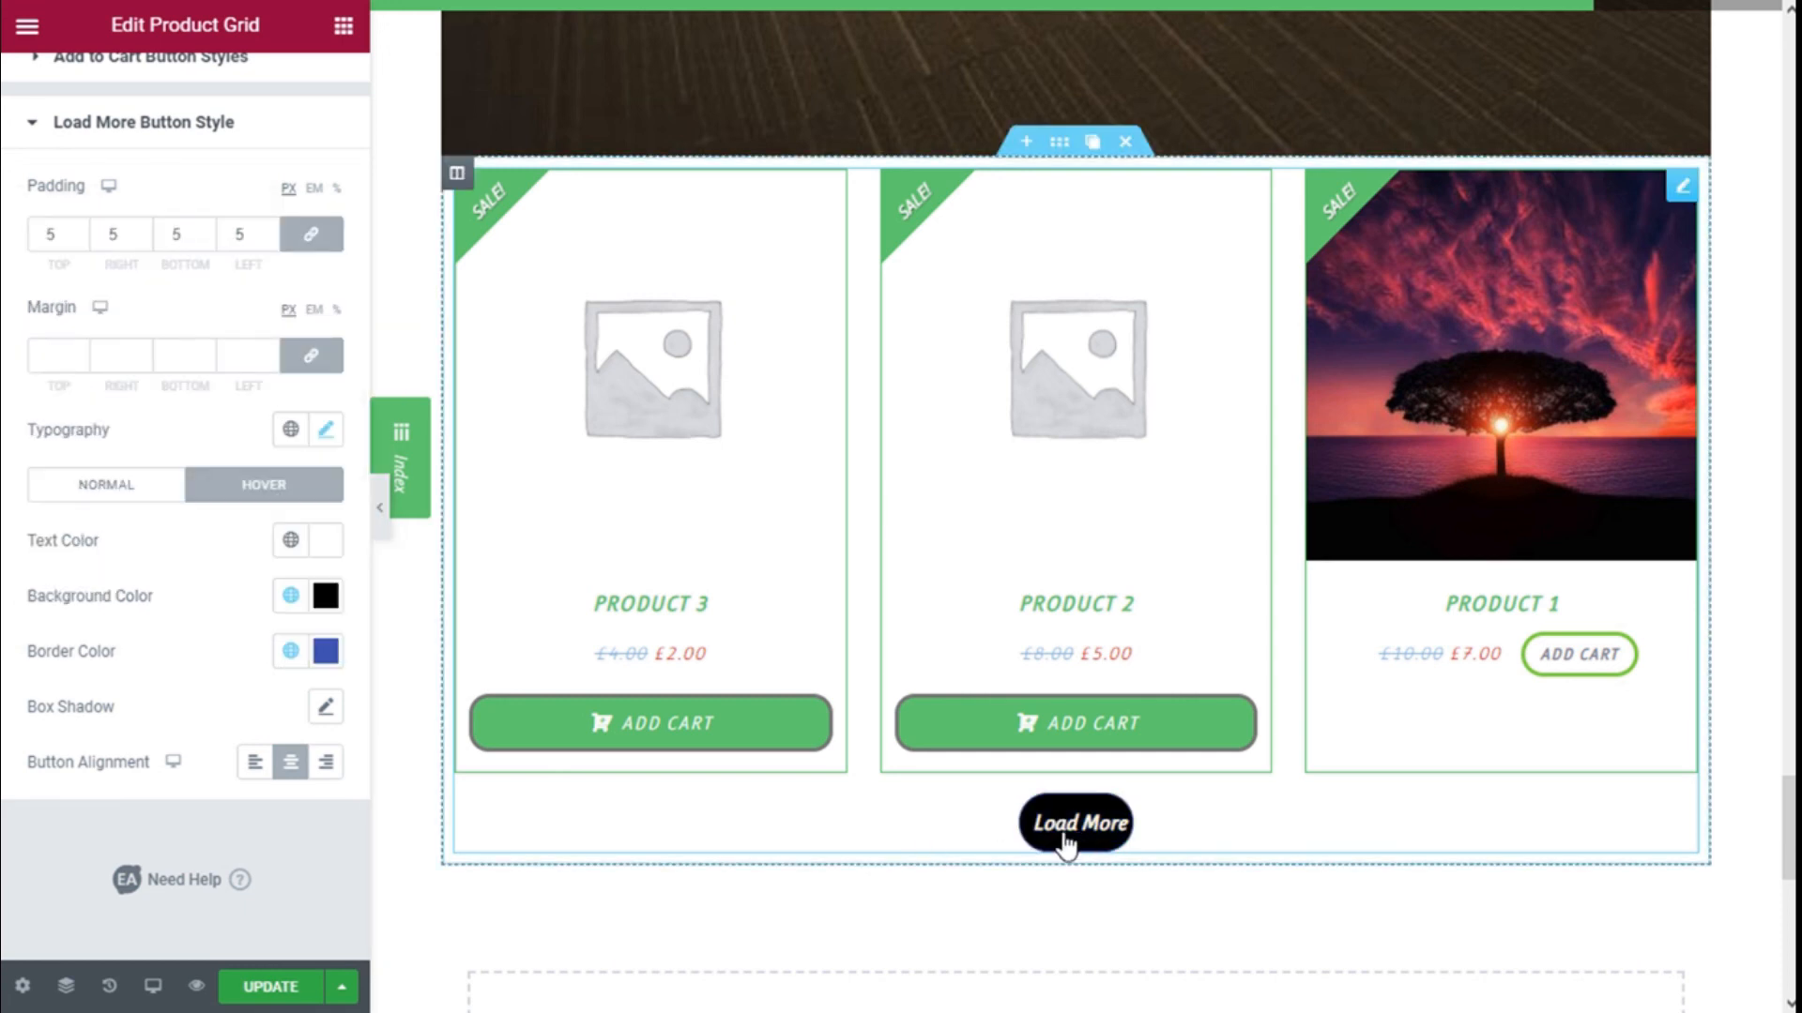
# - Review the styled product grid and update the page to save its changes
pyautogui.scroll(2, 237, 694)
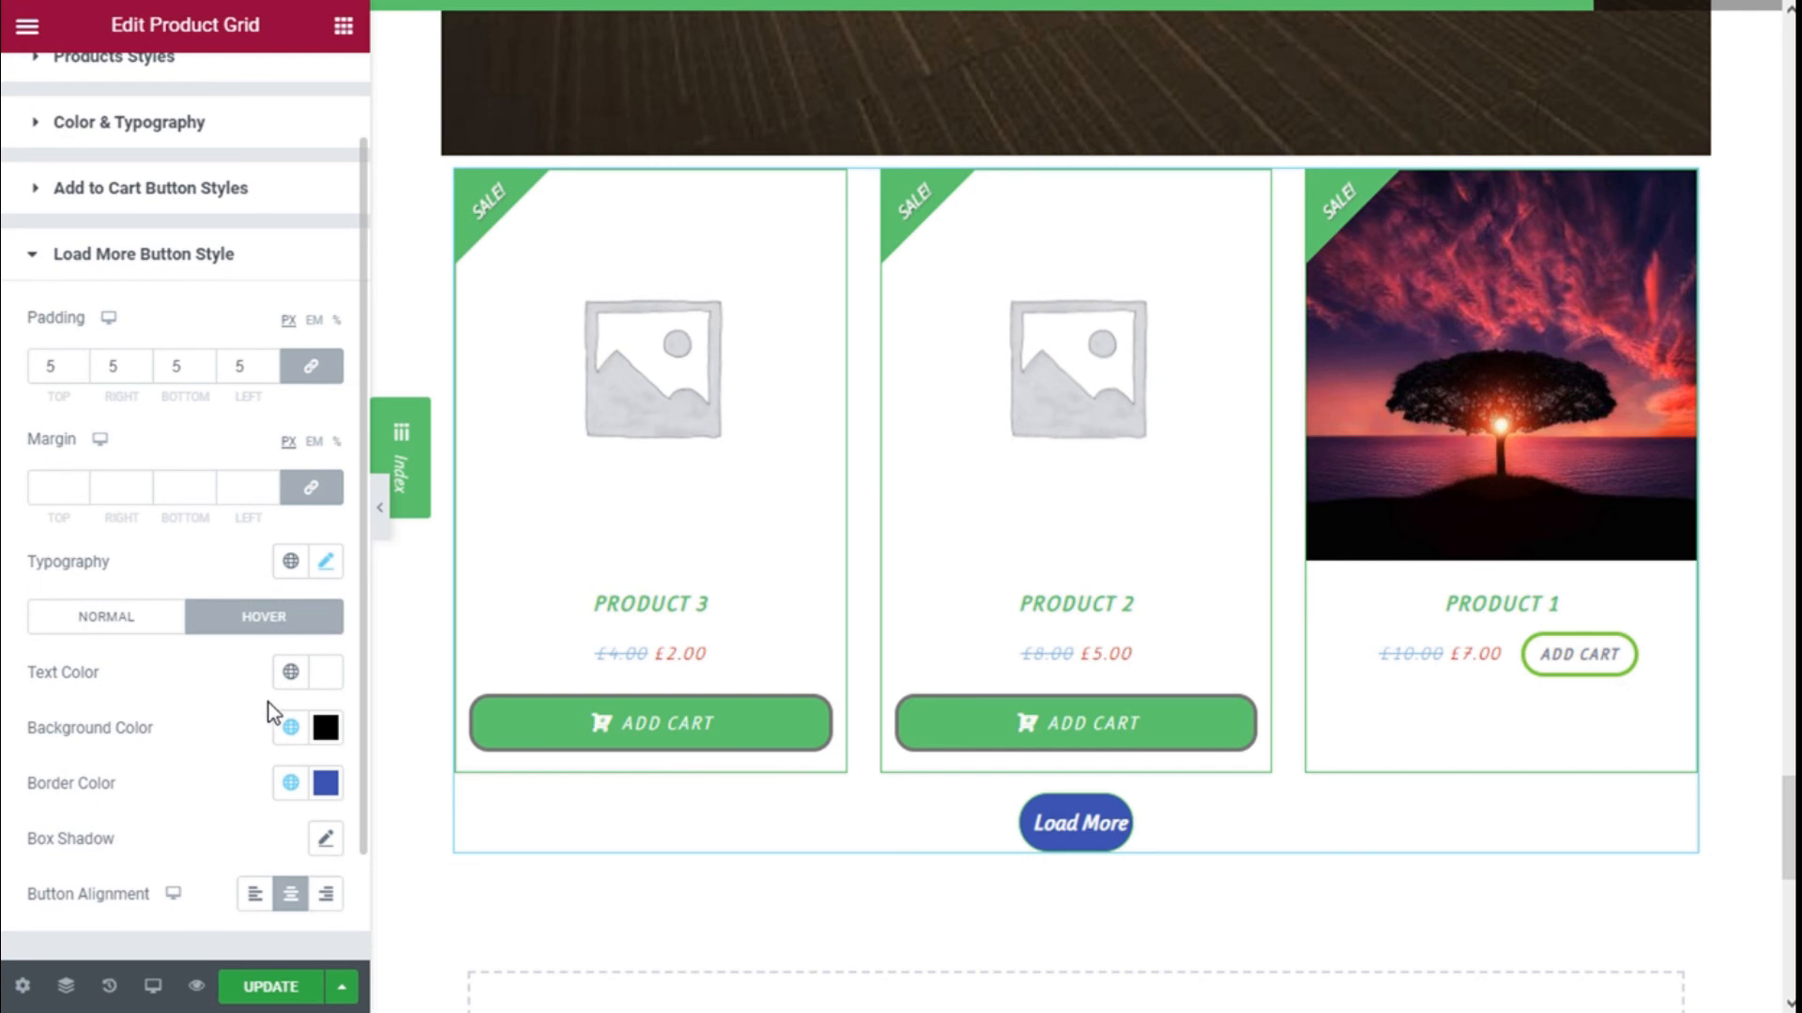
pyautogui.scroll(2, 269, 711)
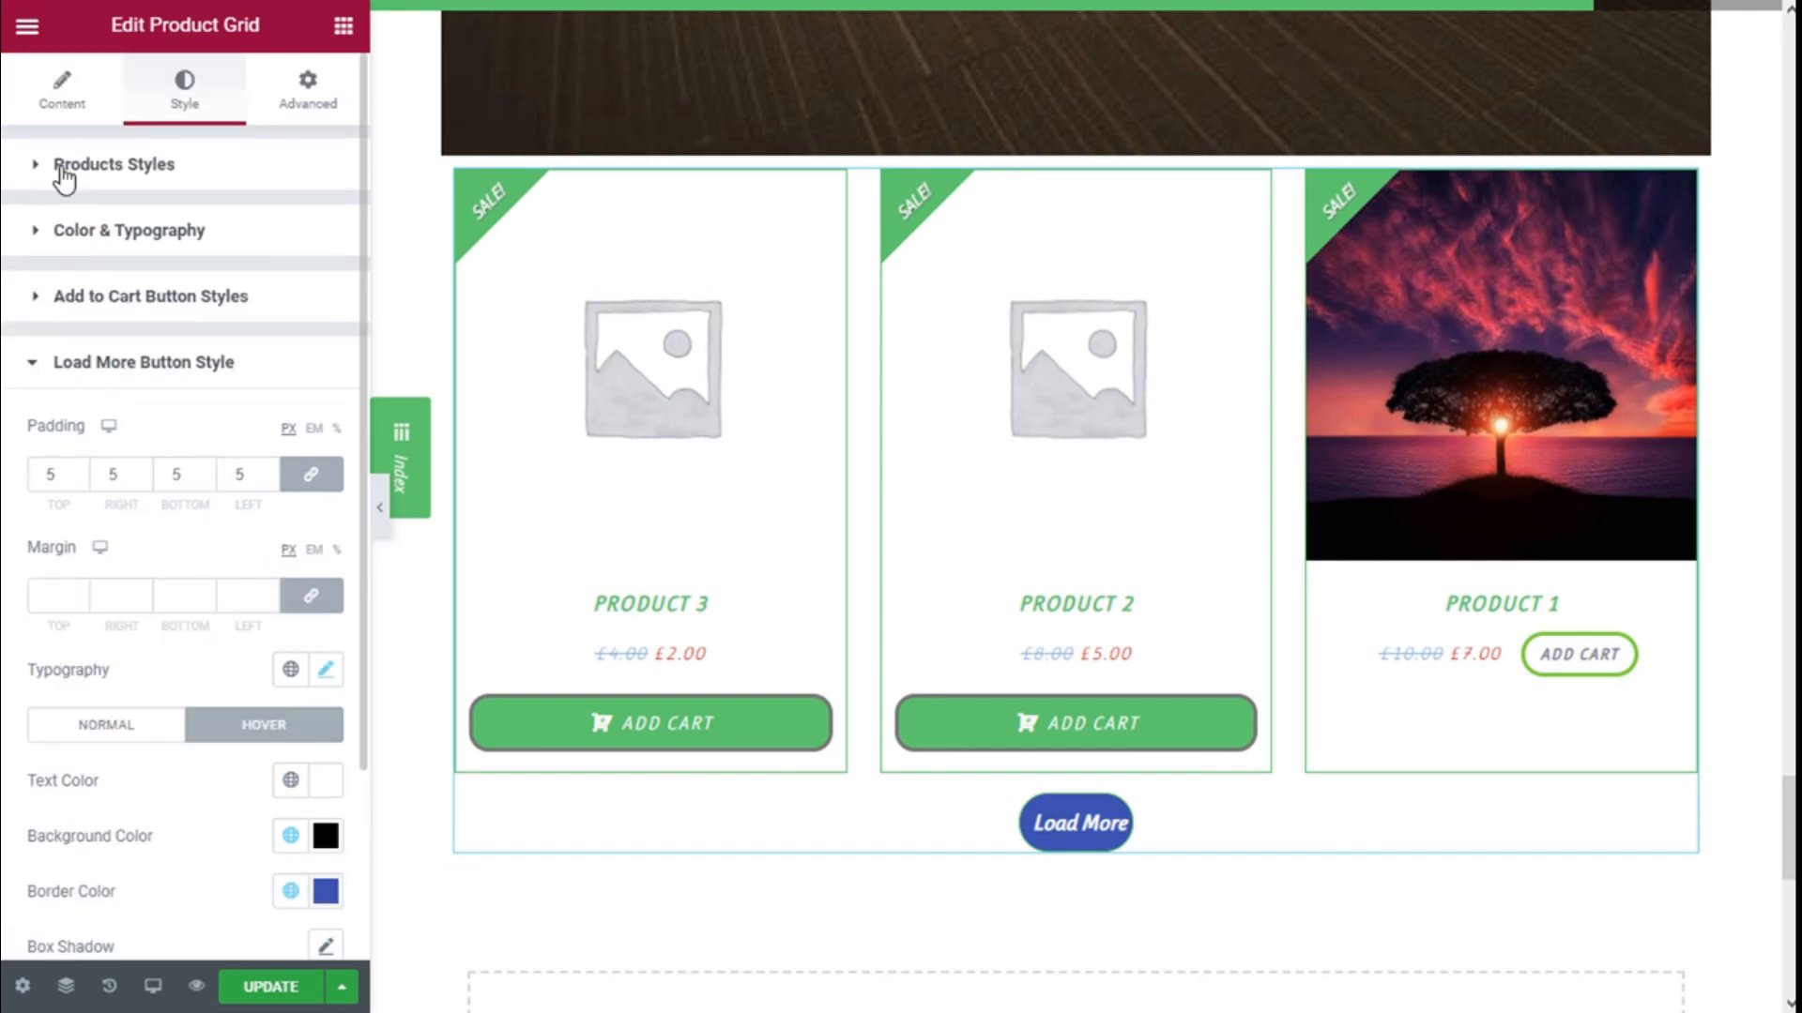
pyautogui.scroll(2, 1568, 570)
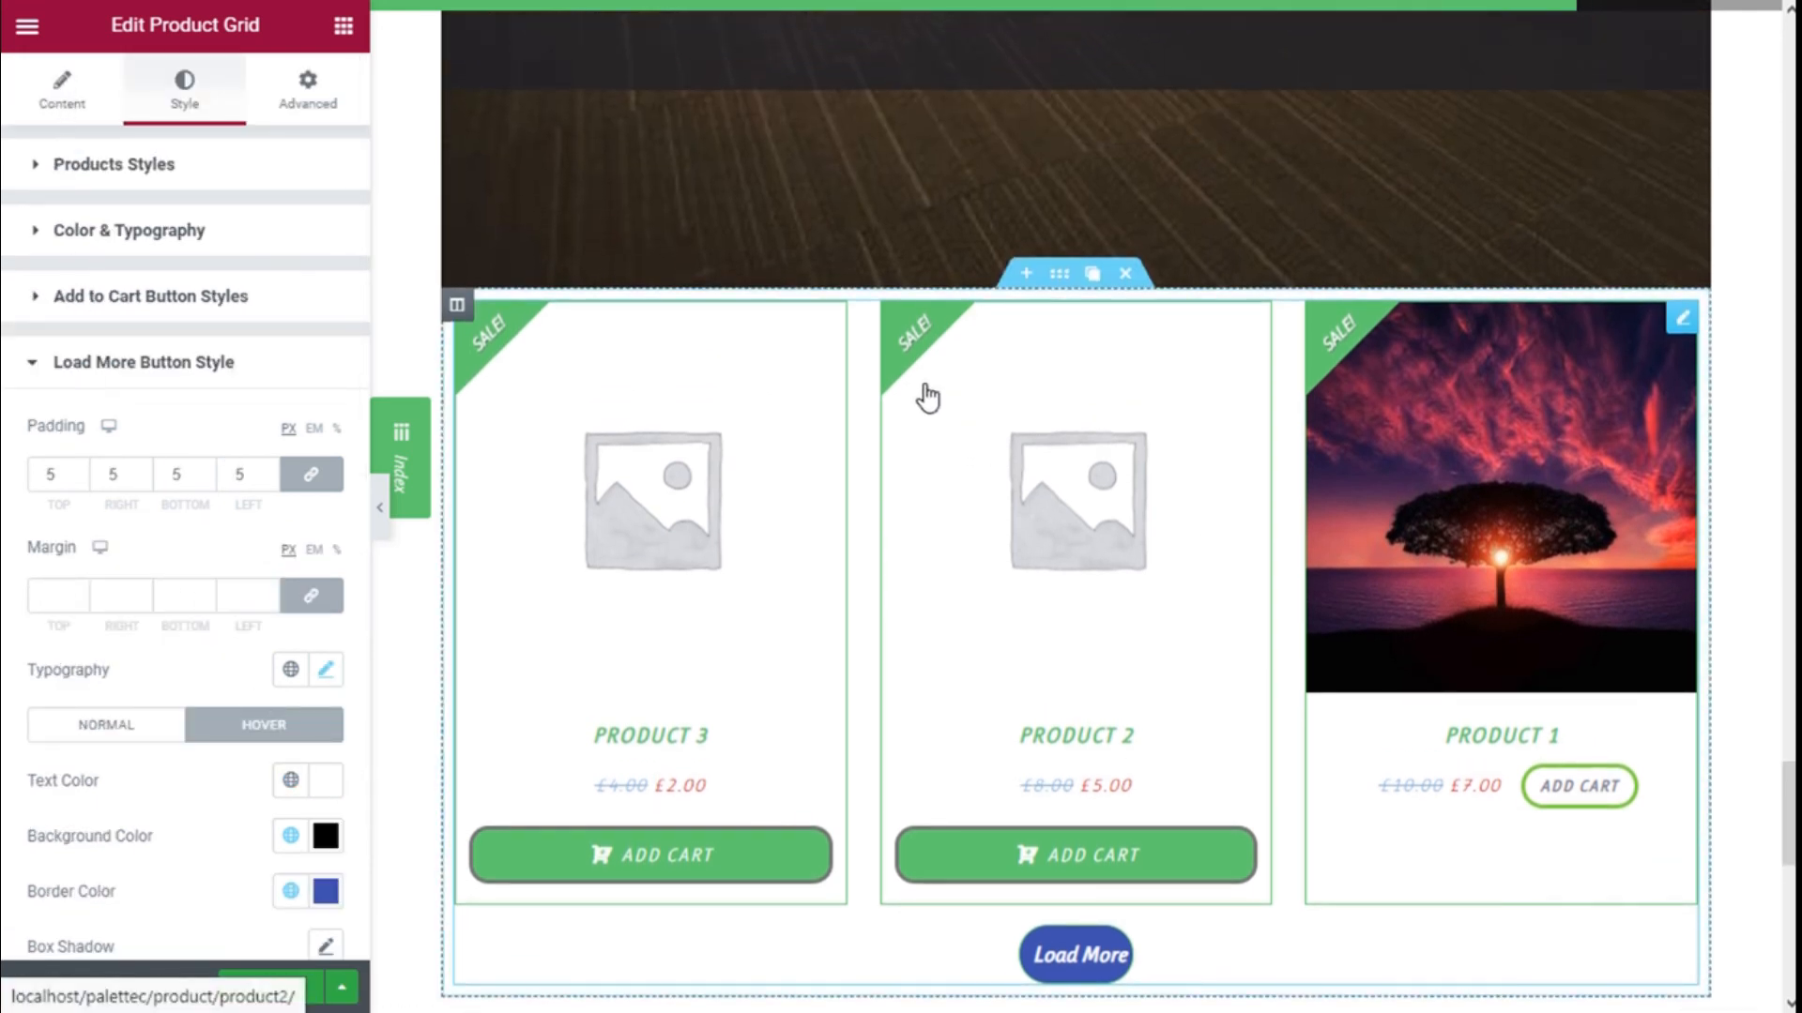
pyautogui.scroll(-4, 1564, 498)
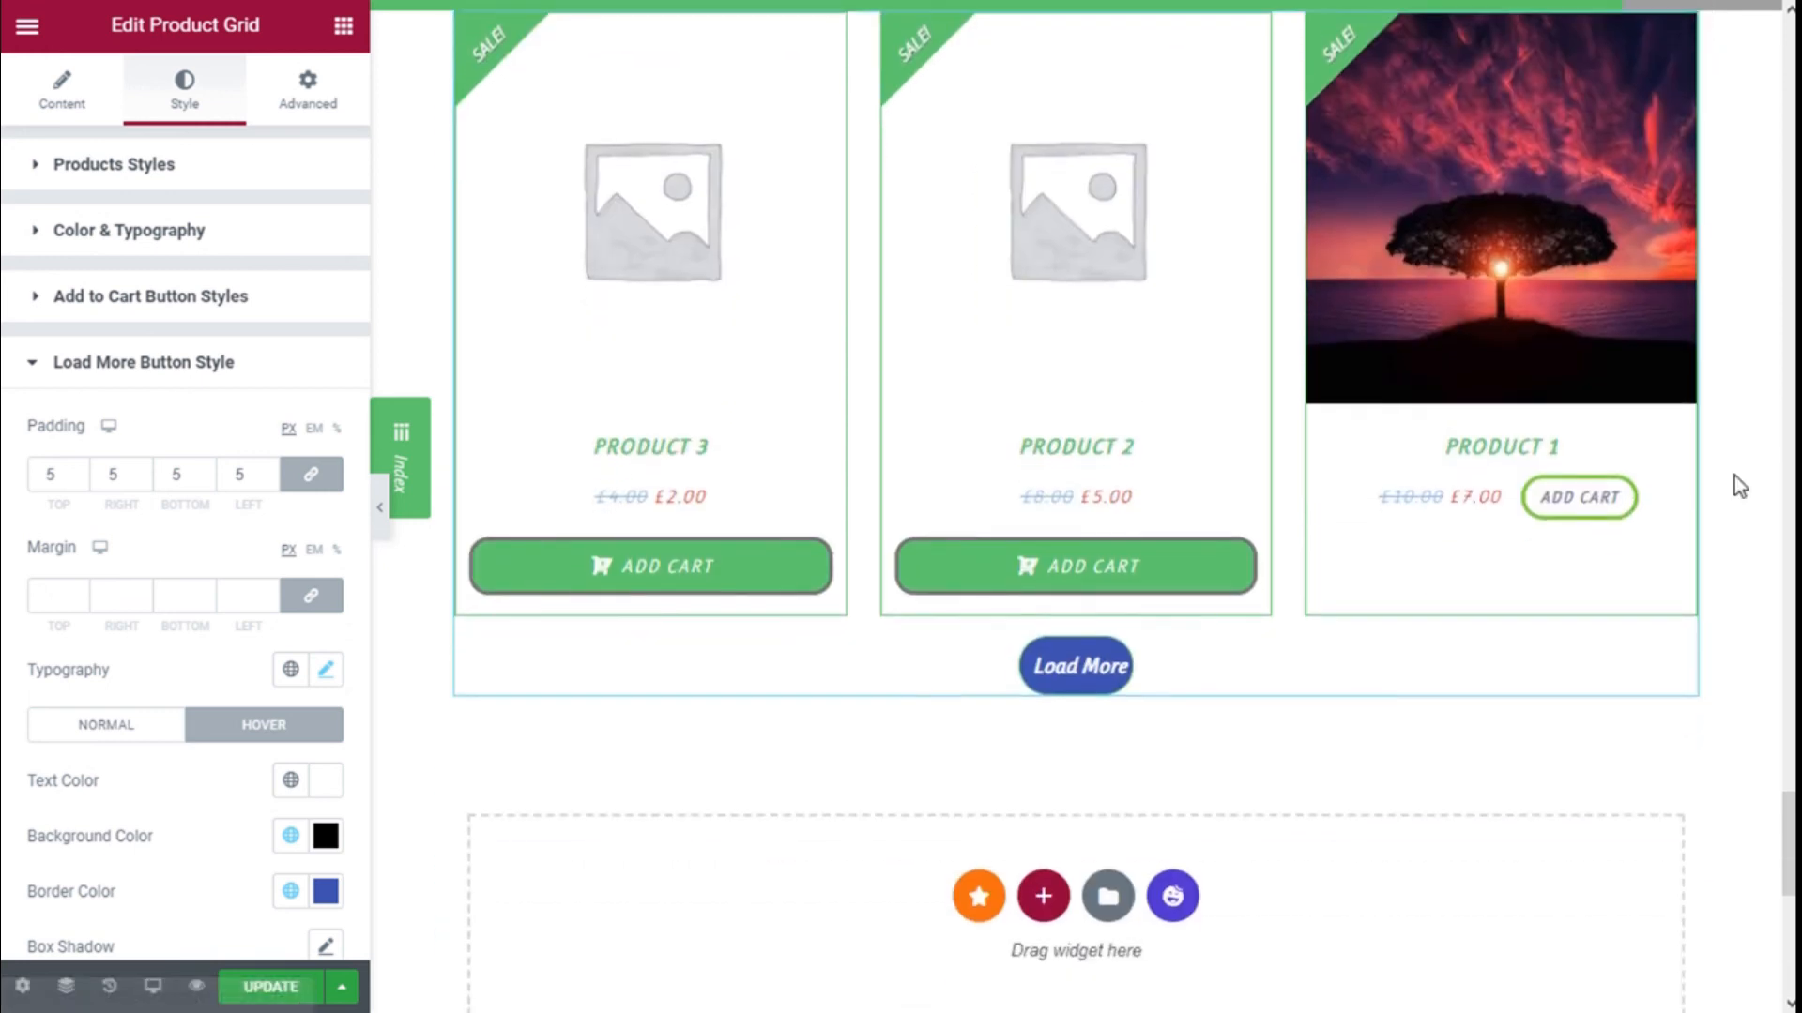
pyautogui.click(272, 987)
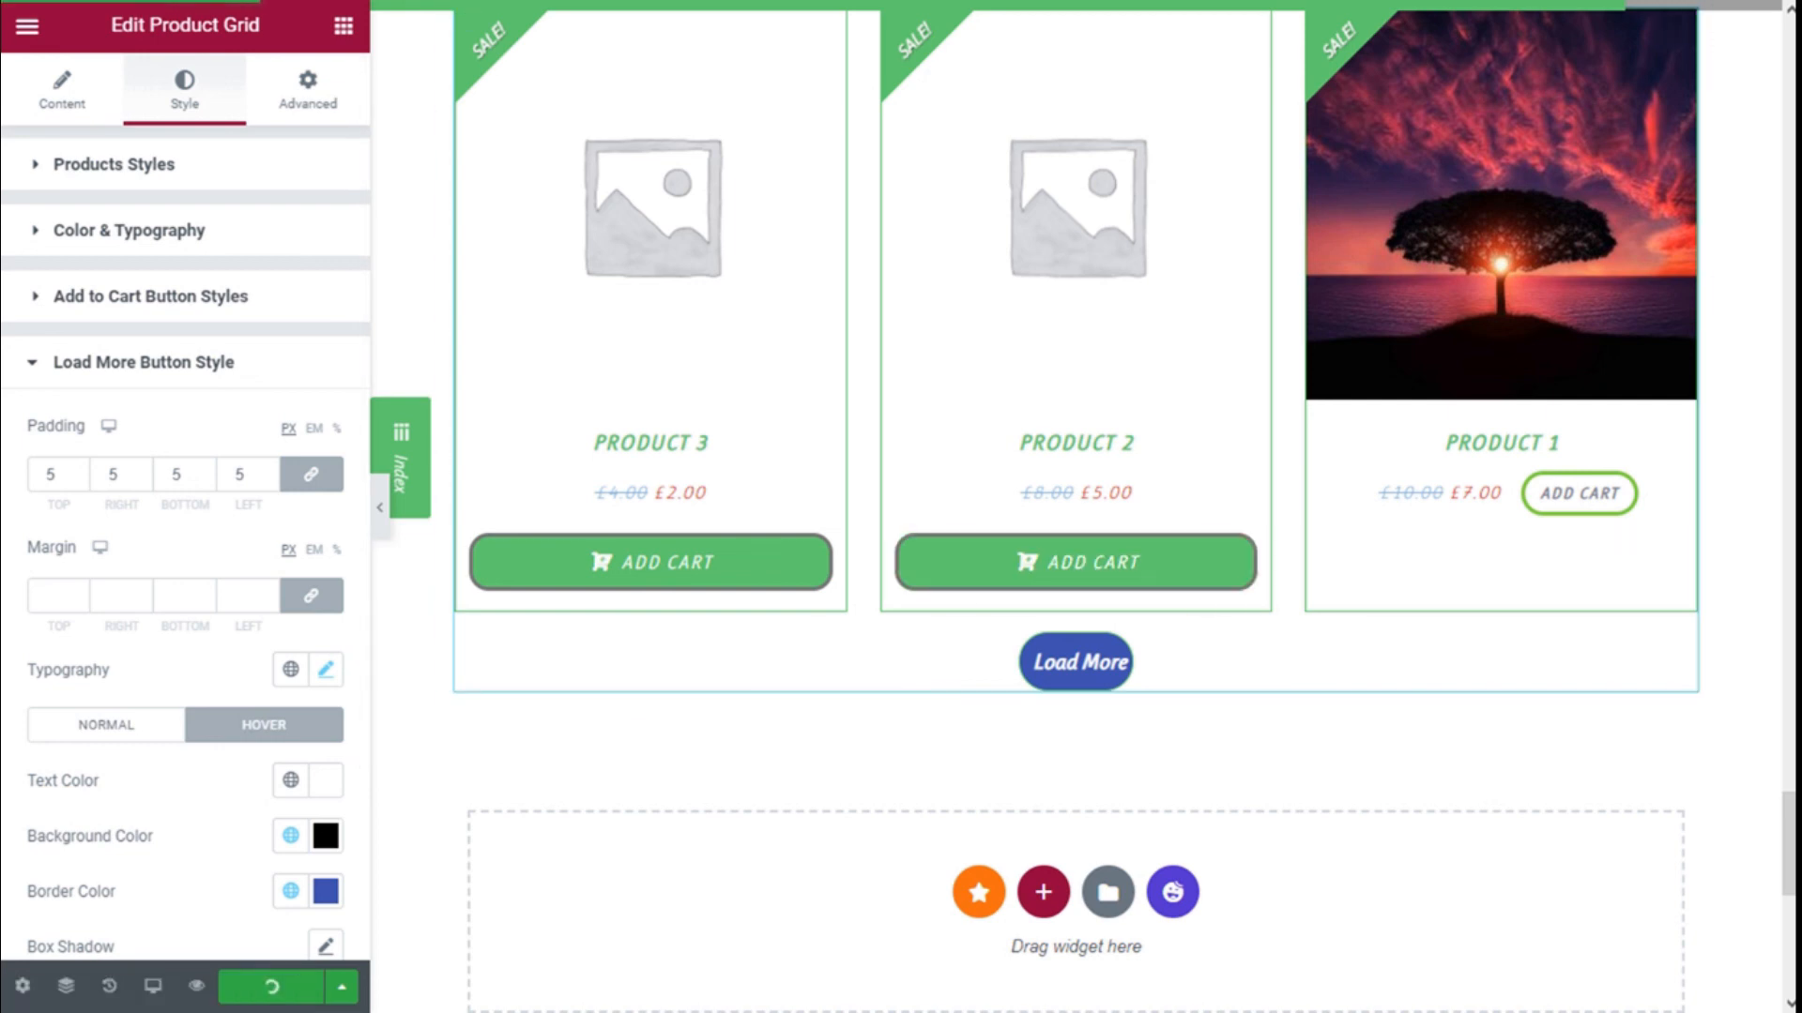